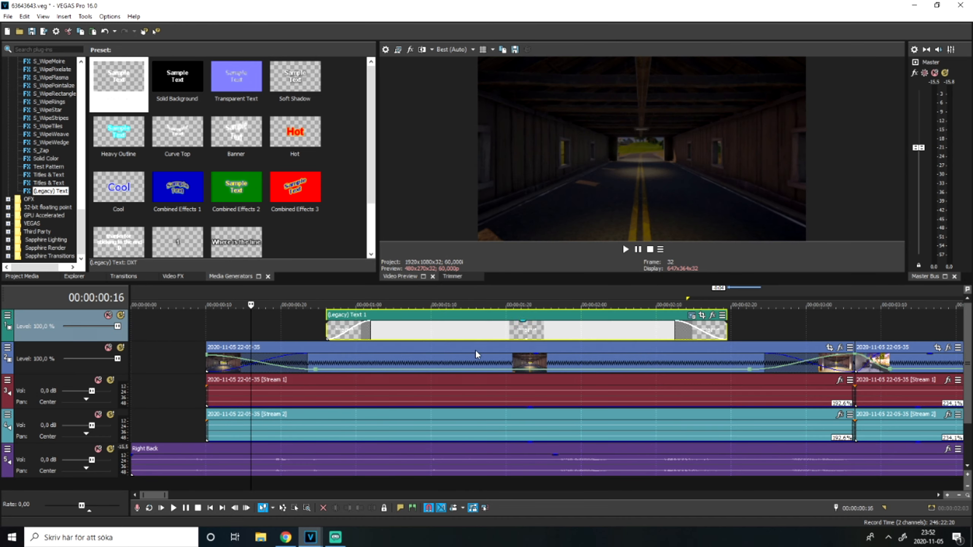
Enable a drop shadow on the "Use code zerspell #ad" text and increase the shadow's feather slightly.
left_click(469, 326)
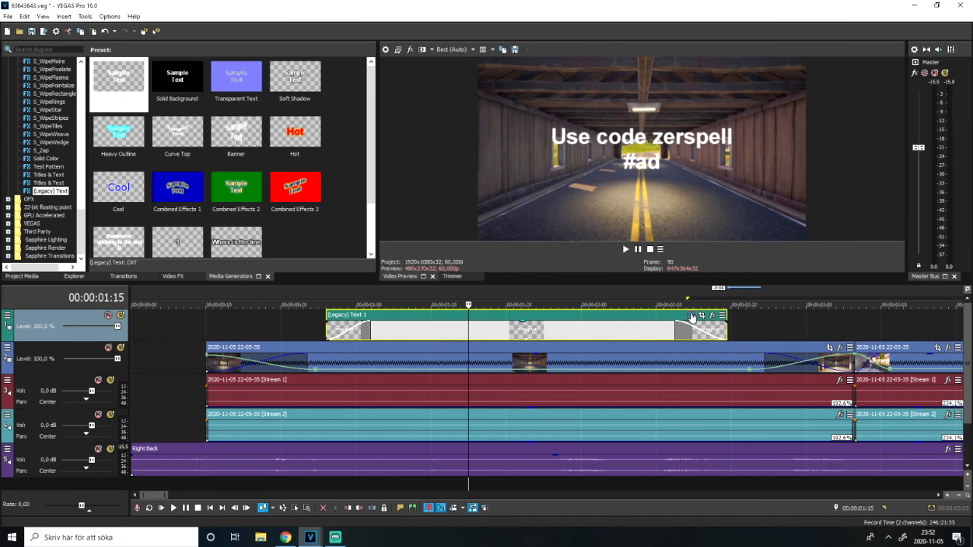
left_click(691, 315)
left_click(229, 292)
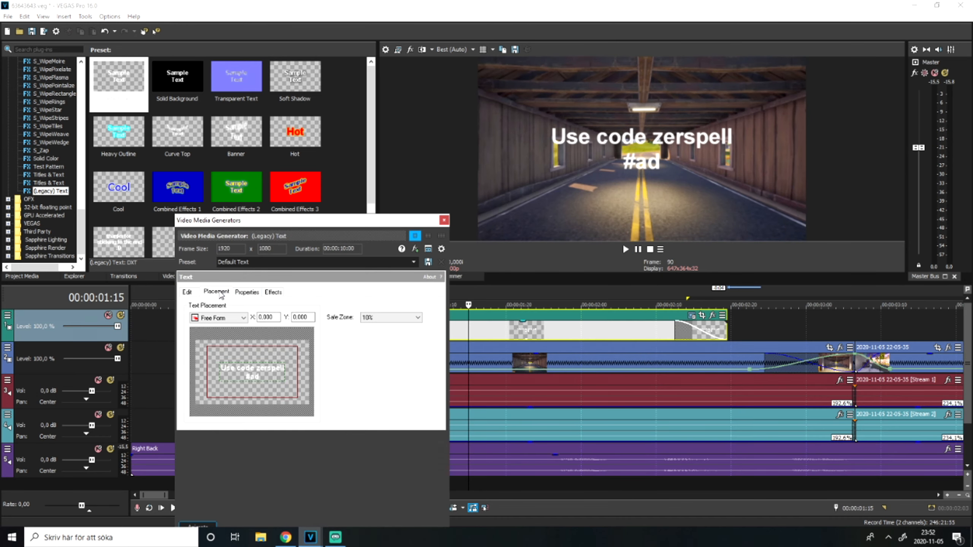
left_click(245, 293)
left_click(274, 292)
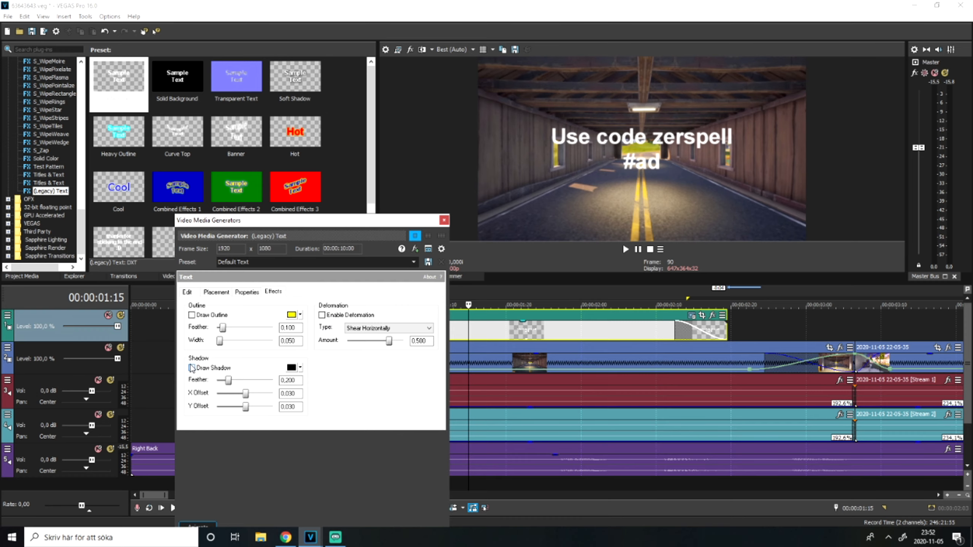
left_click(202, 369)
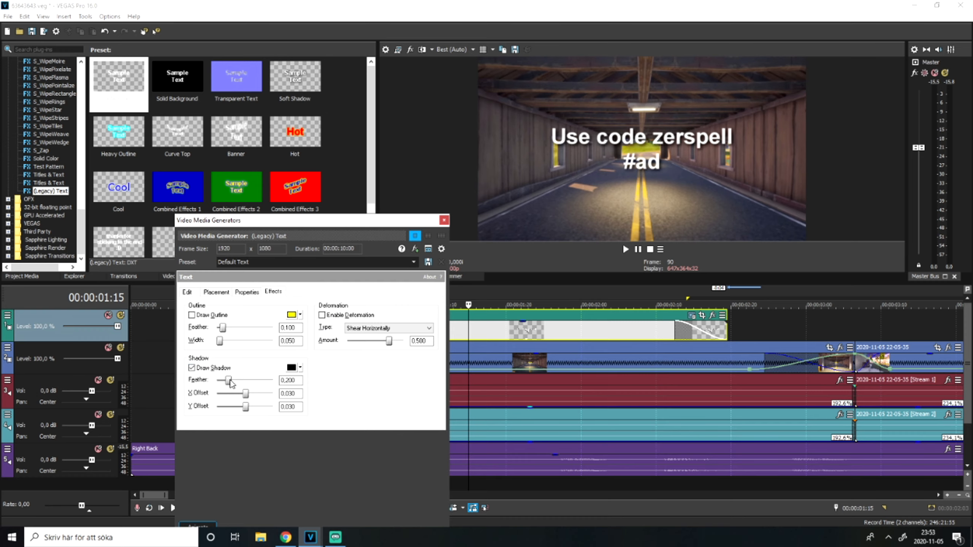
left_click_drag(230, 386, 239, 384)
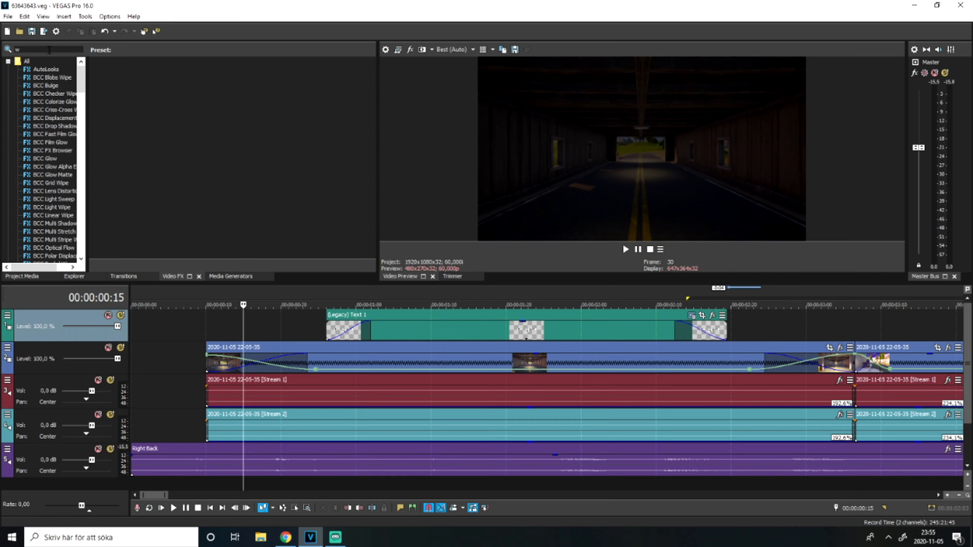
Search the video effects for s_warpwaves and apply the default S_WarpWaves preset to the text event.
left_click(49, 50)
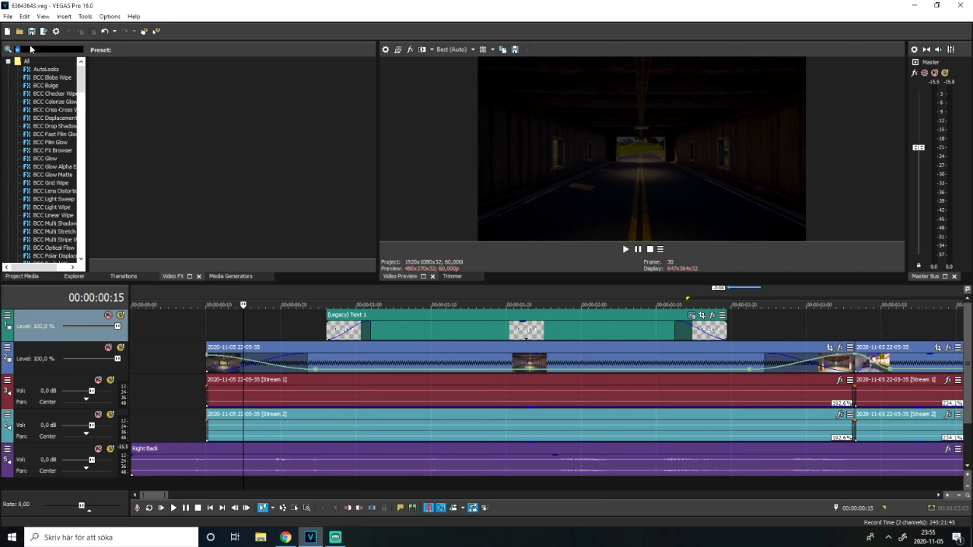
type("s_warpwaves")
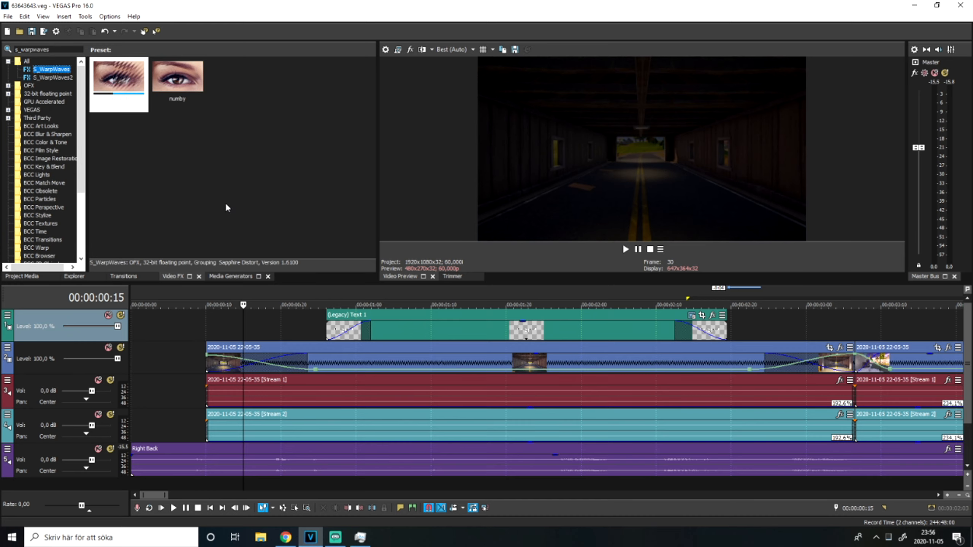
left_click(119, 86)
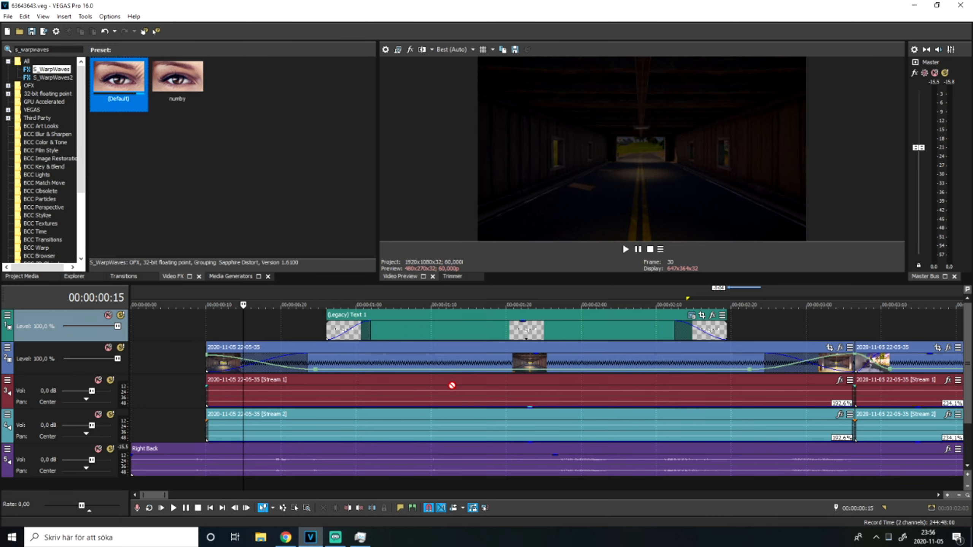
left_click_drag(423, 320, 424, 322)
Load the numby preset for S_WarpWaves on the text event and preview the animated text briefly.
left_click(355, 91)
left_click(355, 92)
left_click(355, 92)
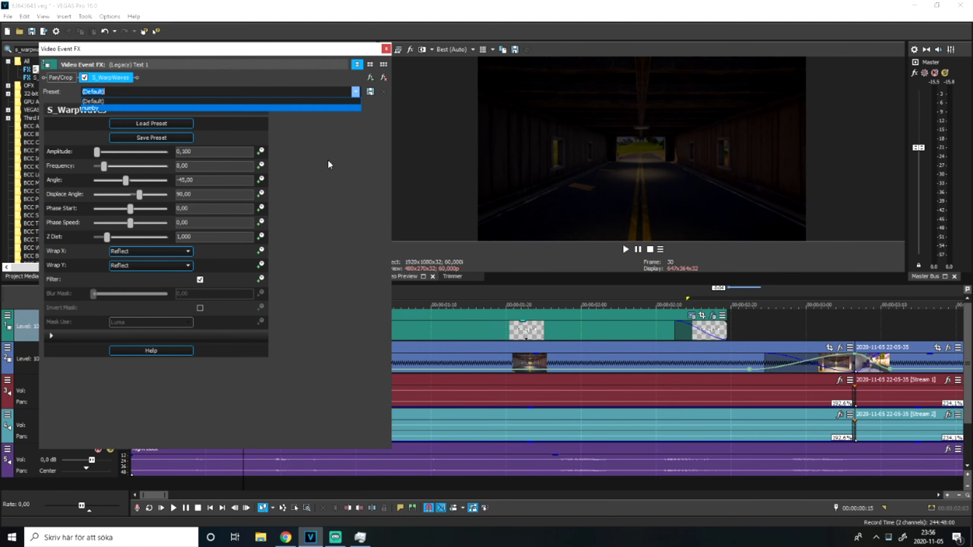
left_click(135, 107)
left_click(440, 337)
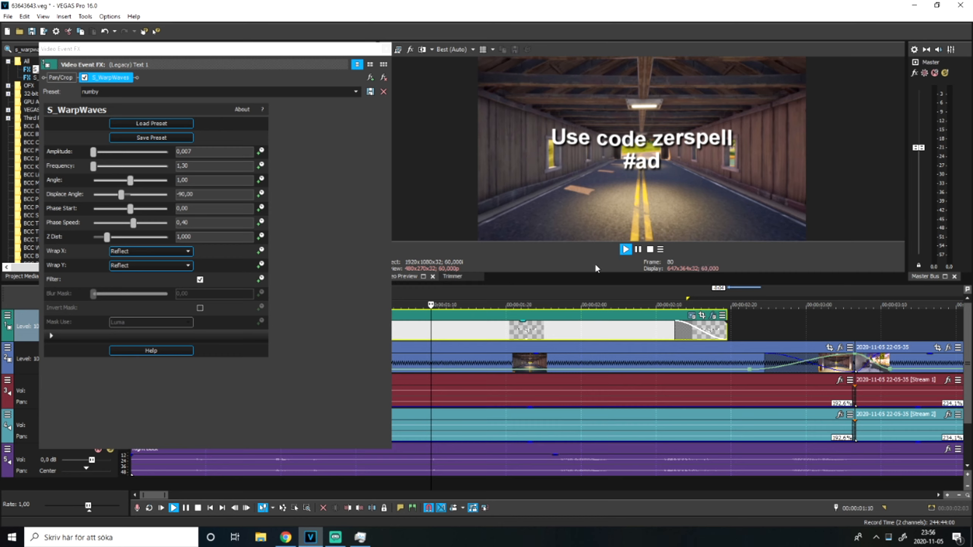
left_click(625, 249)
key("space")
scroll(498, 320, "down", 5)
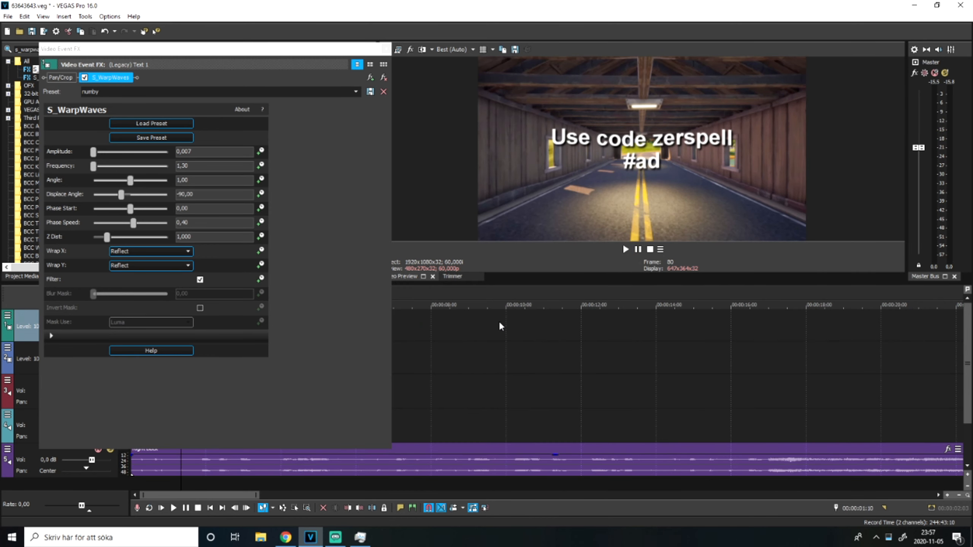
Review the S_WarpWaves parameters, including the crop options, and close the effect window.
left_click_drag(302, 51, 555, 83)
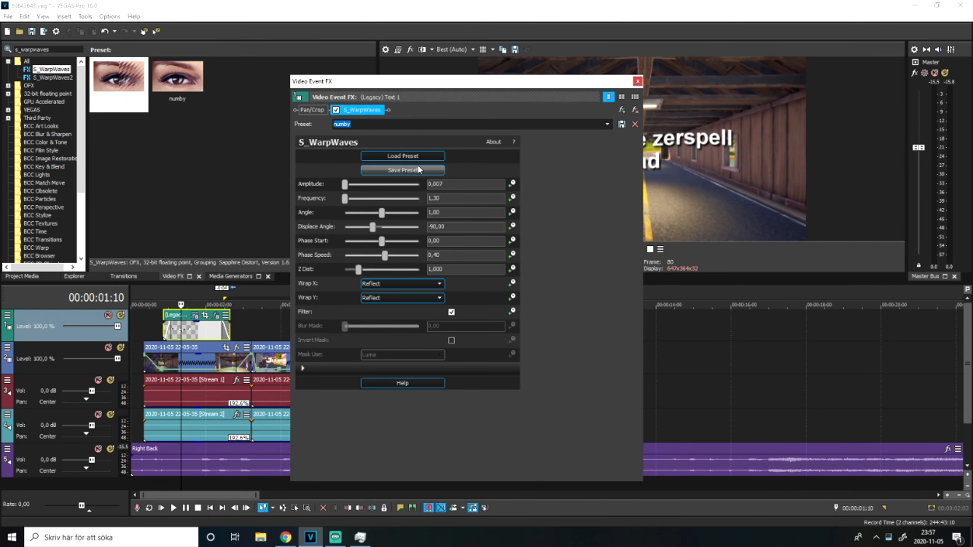
left_click(303, 368)
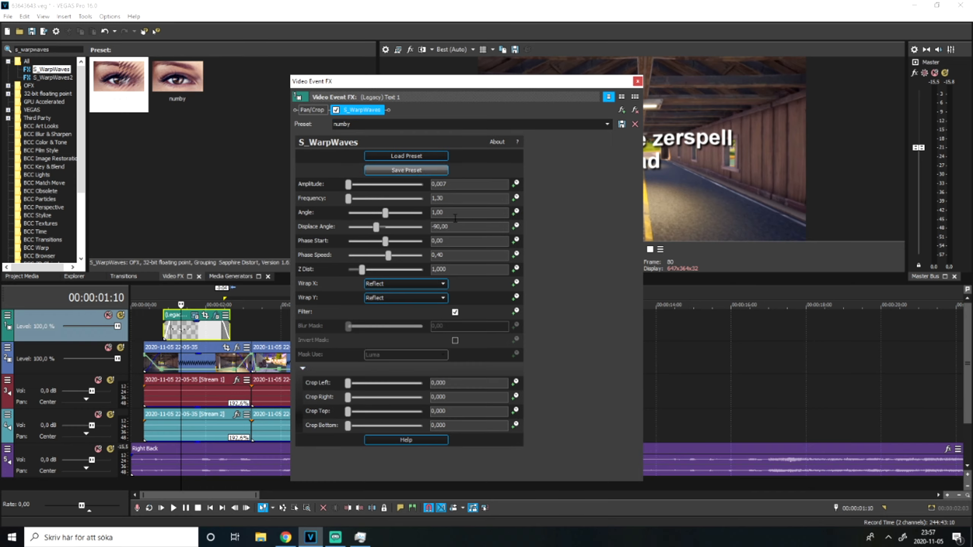
left_click(637, 81)
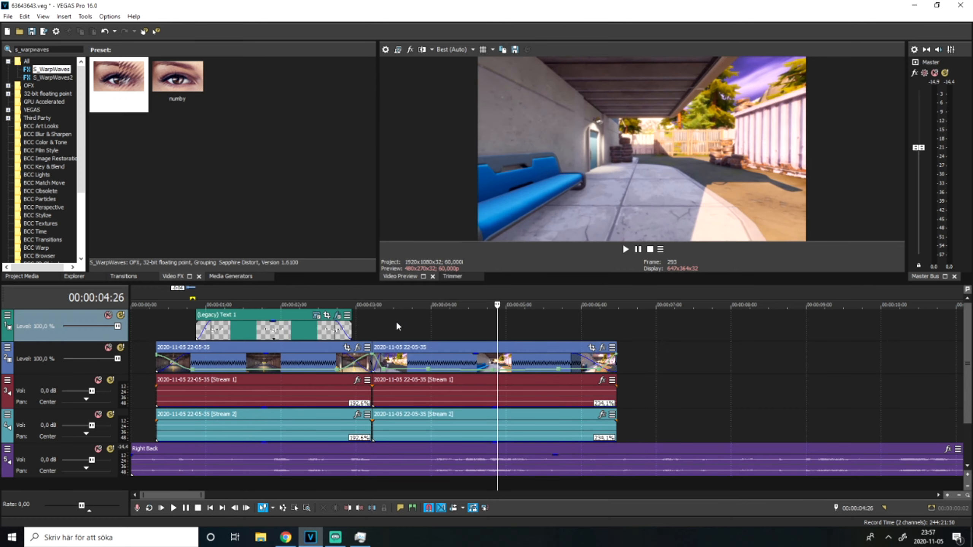
Play back parts of the second video clip to review its footage between about 4 and 5 seconds.
left_click(626, 249)
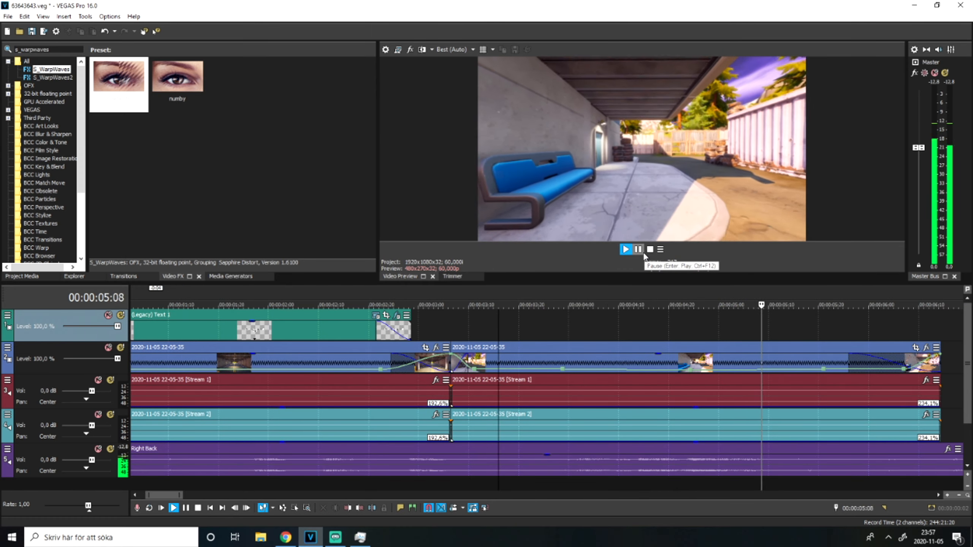
left_click(649, 249)
left_click(701, 332)
left_click_drag(701, 332, 760, 330)
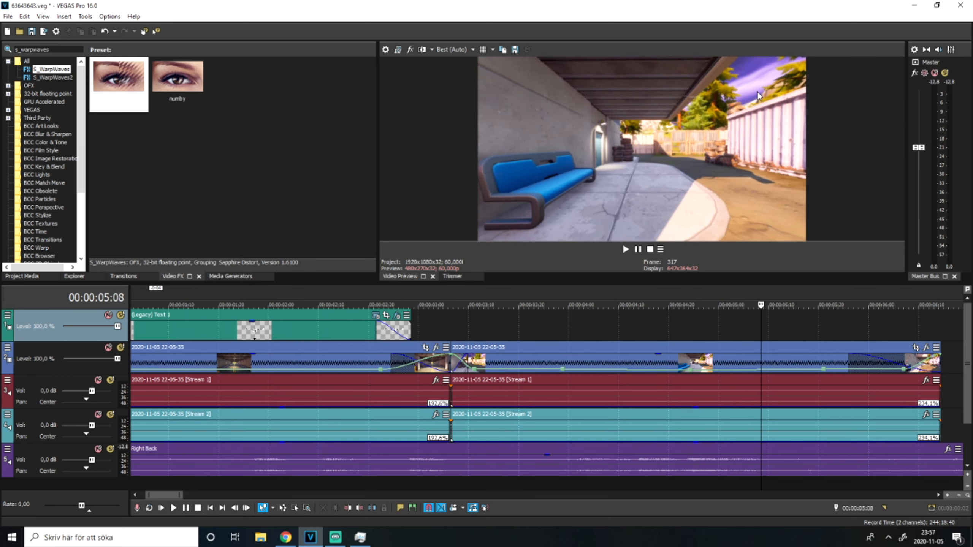
left_click(591, 321)
left_click(625, 249)
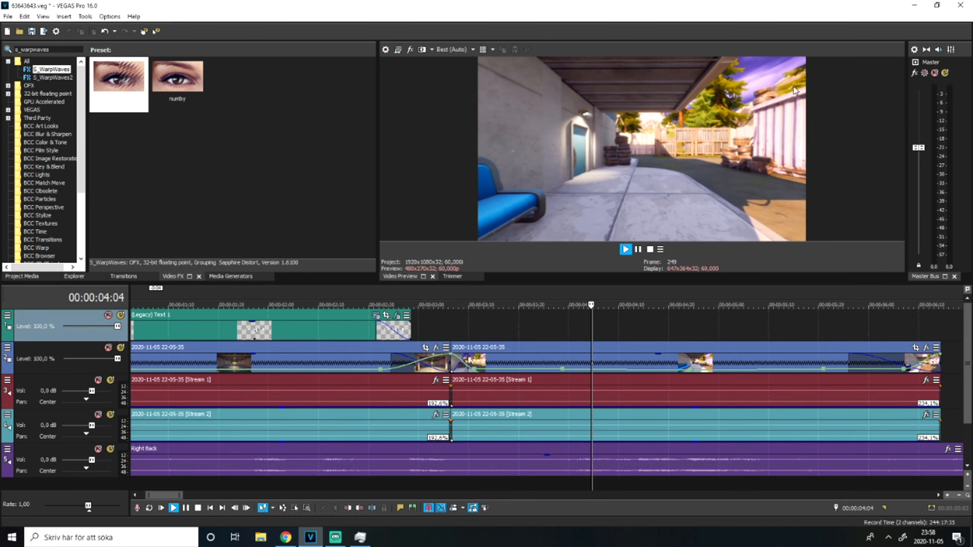
key("space")
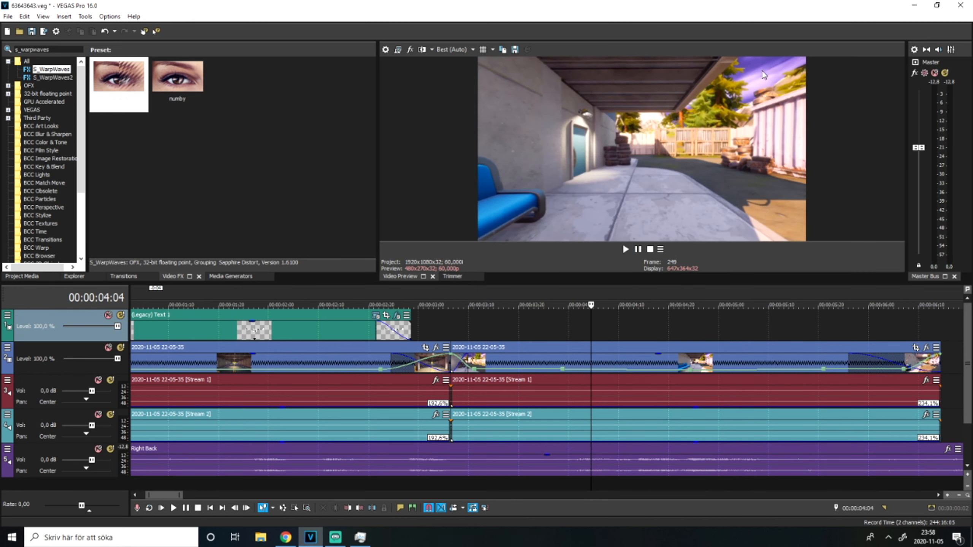
key("space")
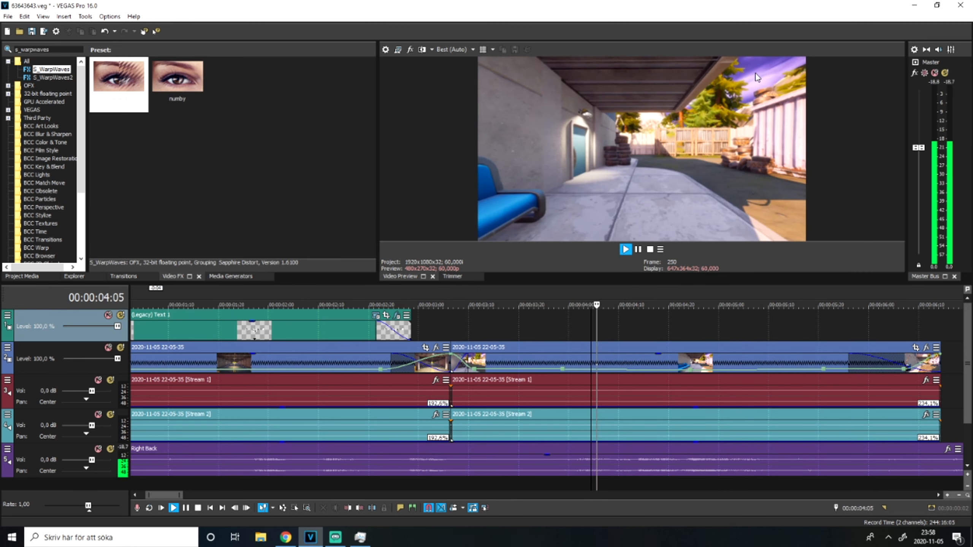
left_click(637, 249)
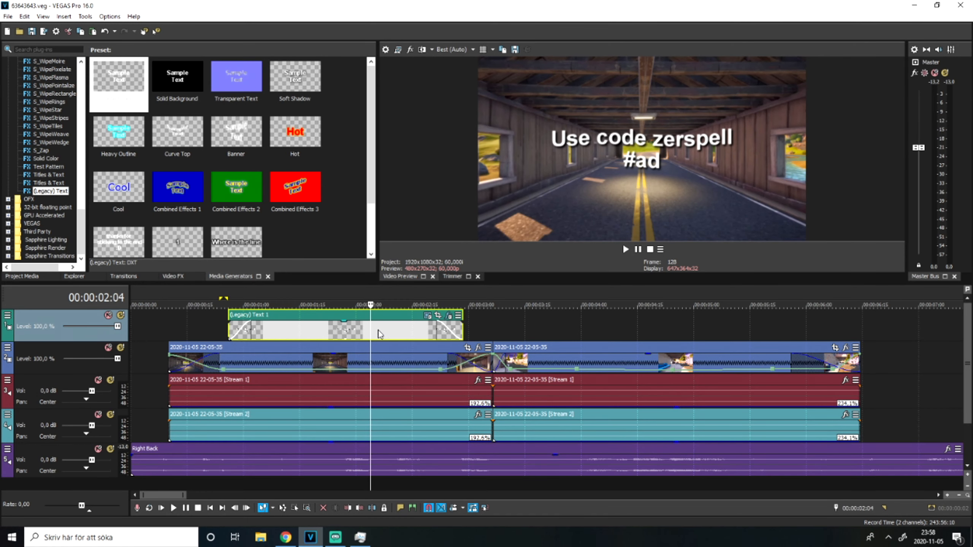
Paste the text event above the second clip at 00:00:03:16 as a new copy of the source media.
left_click(530, 330)
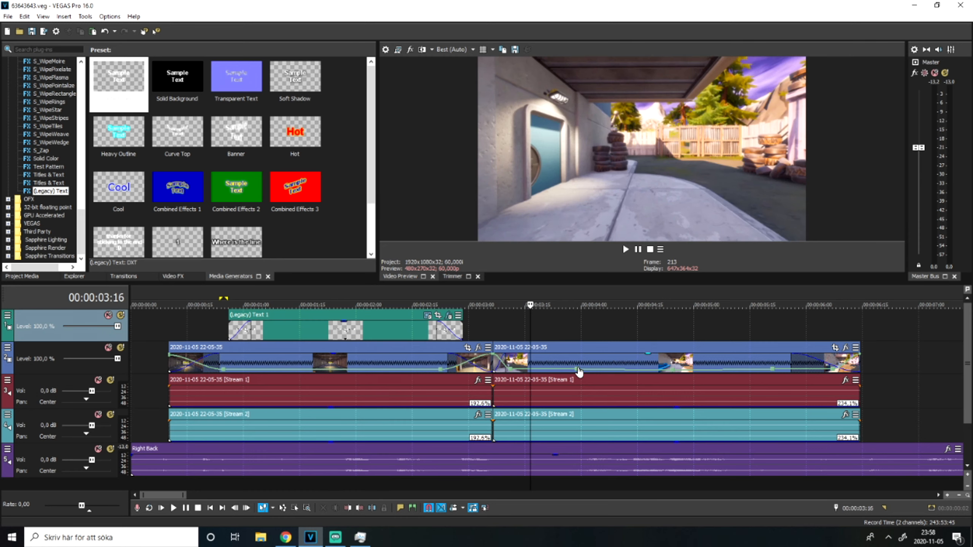
key("ctrl+v")
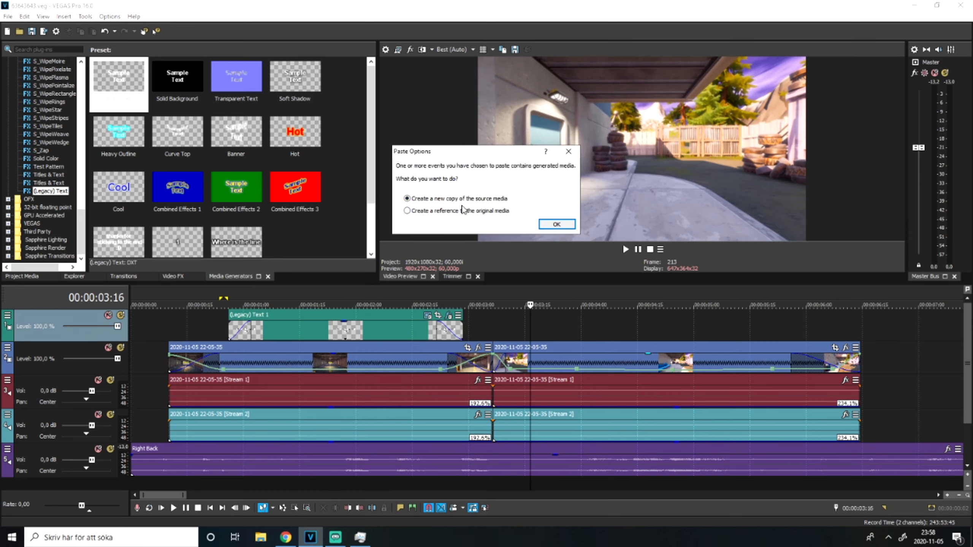
left_click(556, 224)
key("space")
left_click(399, 305)
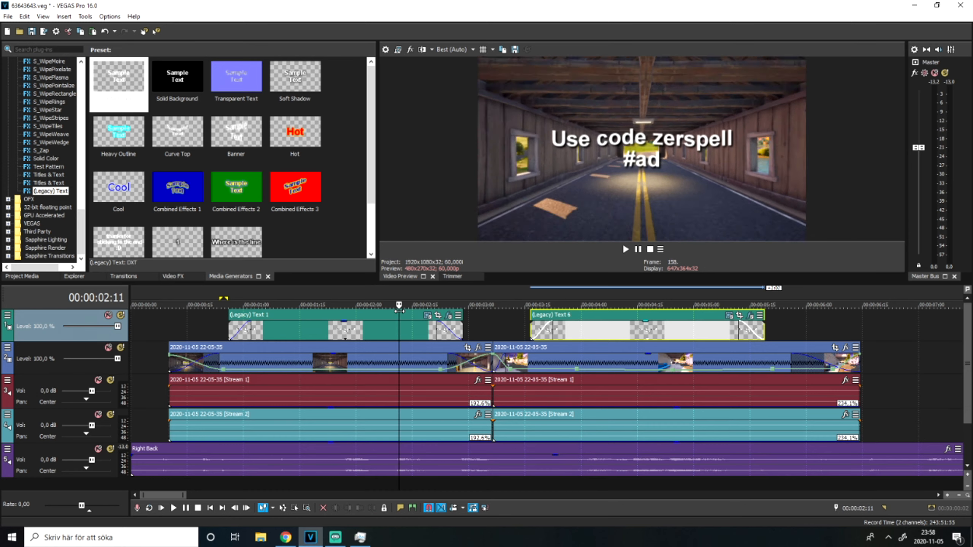
Replace the pasted event's text with "edited by Zerspell" and look through its placement and property settings.
left_click(530, 326)
left_click(599, 326)
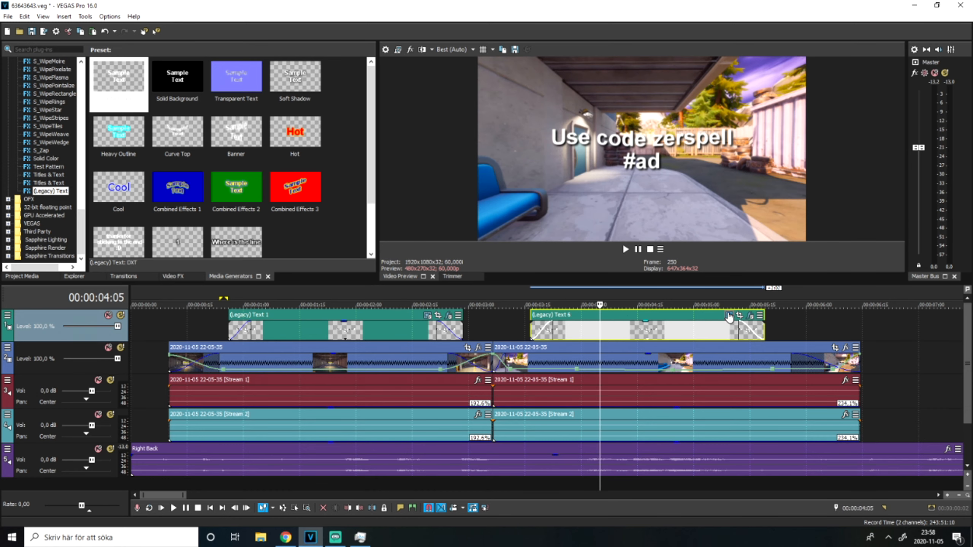
left_click(729, 316)
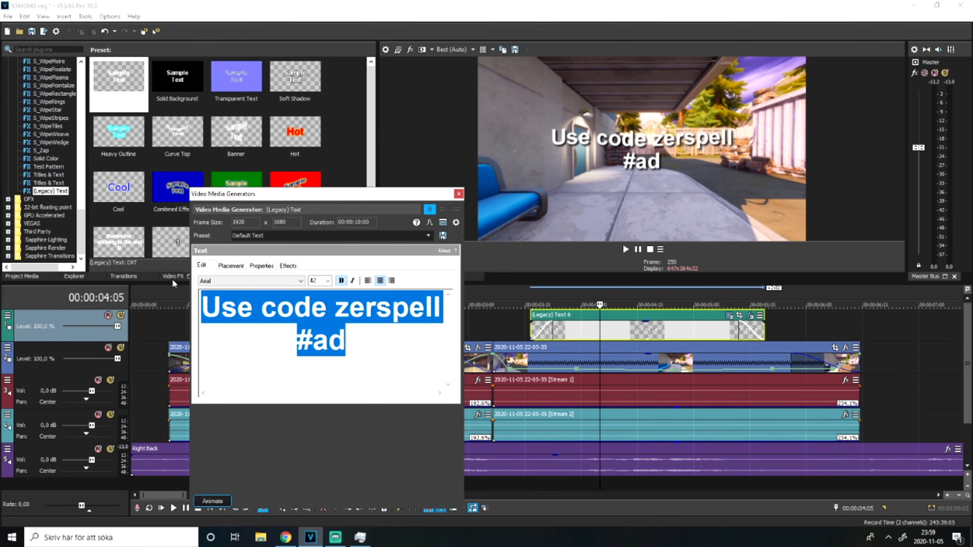
type("edited by Zerspell")
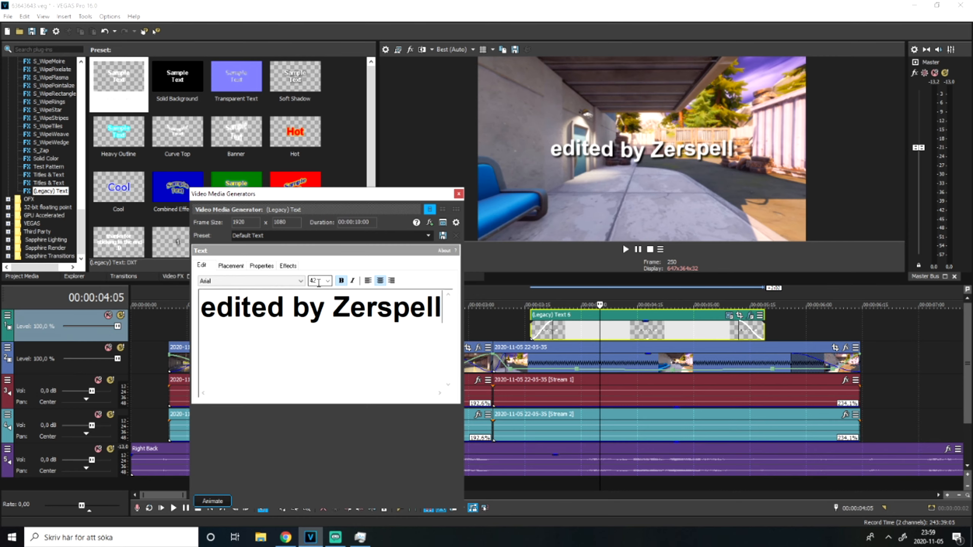
left_click(231, 266)
left_click(262, 266)
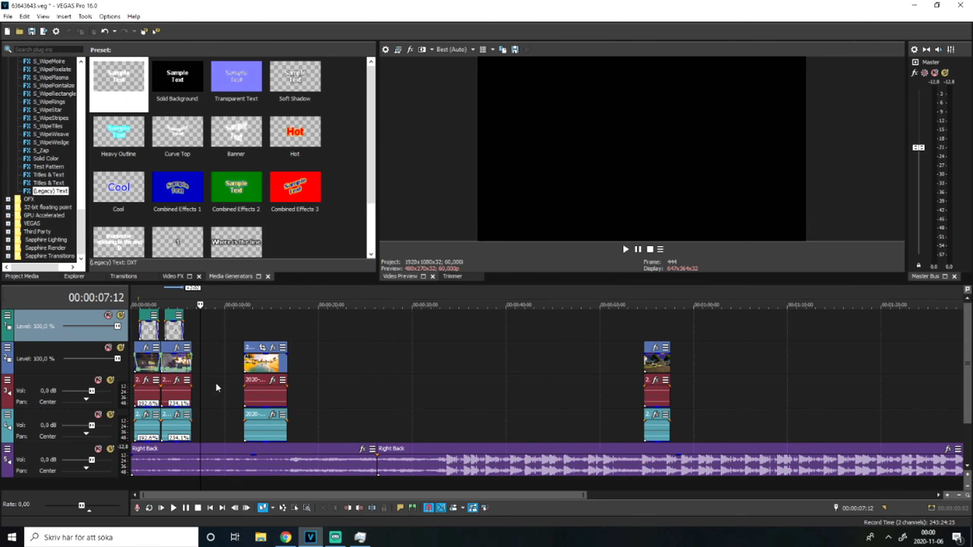
Delete the first segment of the Right Back audio and move the remaining segment to the timeline's start.
scroll(216, 382, "up", 5)
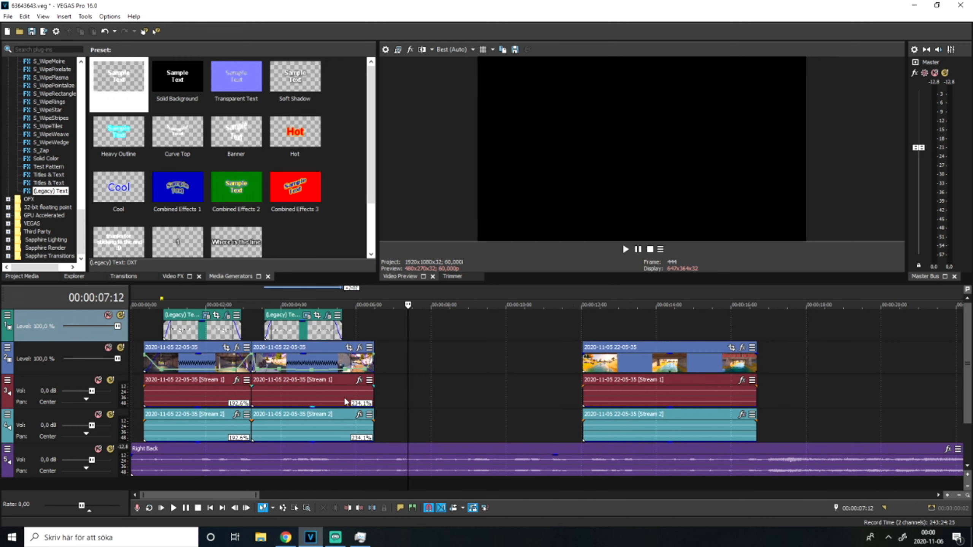
scroll(542, 419, "down", 6)
left_click(238, 470)
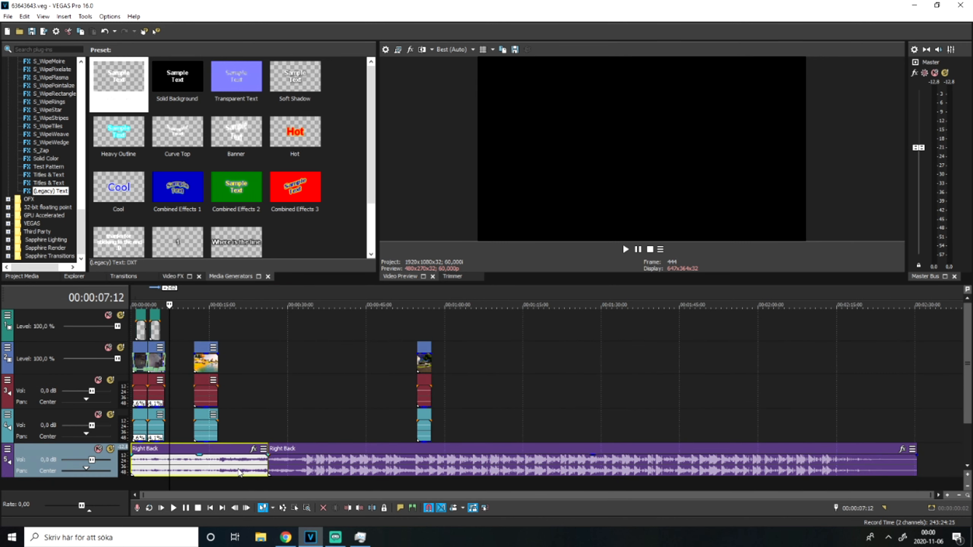
key("Delete")
left_click_drag(287, 462, 149, 463)
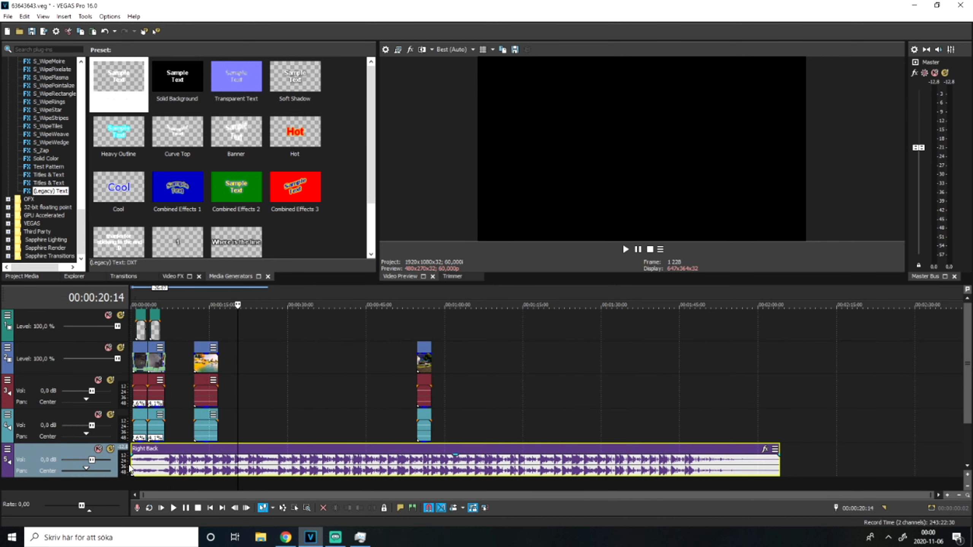
Play the opening of the repositioned Right Back audio to check it against the clips.
left_click(142, 463)
scroll(143, 463, "up", 8)
key("space")
key("space")
scroll(482, 399, "down", 4)
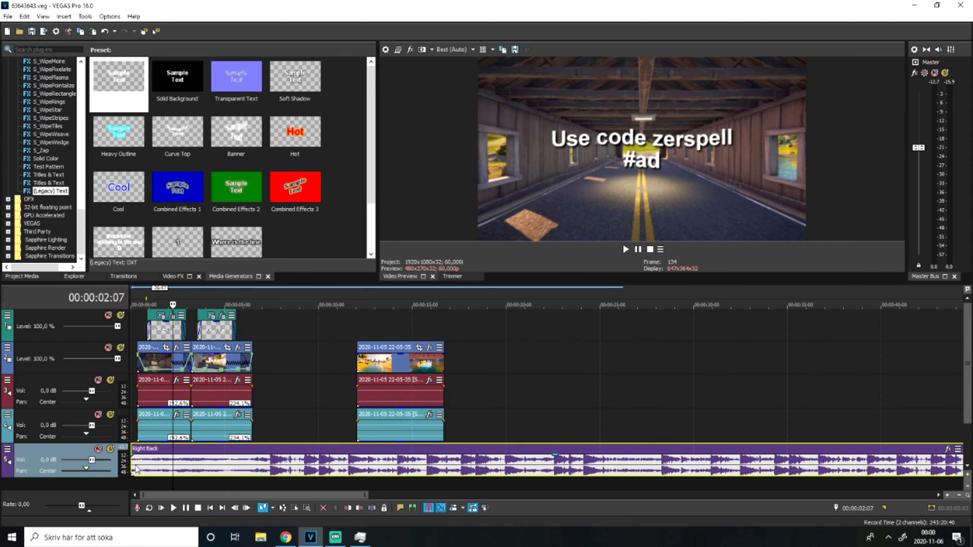
Locate the first strong beat in the Right Back waveform after the second clip and add a marker at 00:00:07:13.
left_click_drag(172, 456, 274, 414)
scroll(387, 421, "up", 5)
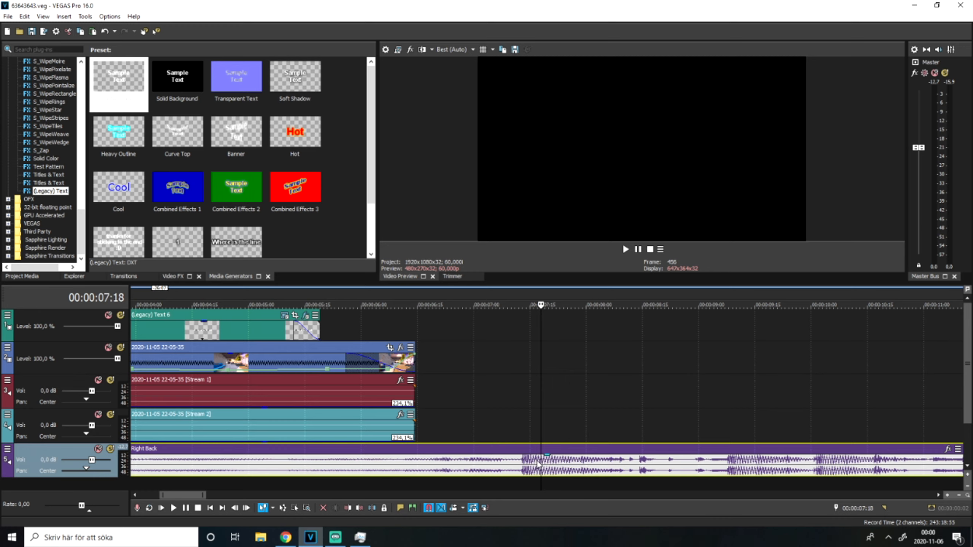
left_click(521, 449)
scroll(521, 449, "up", 7)
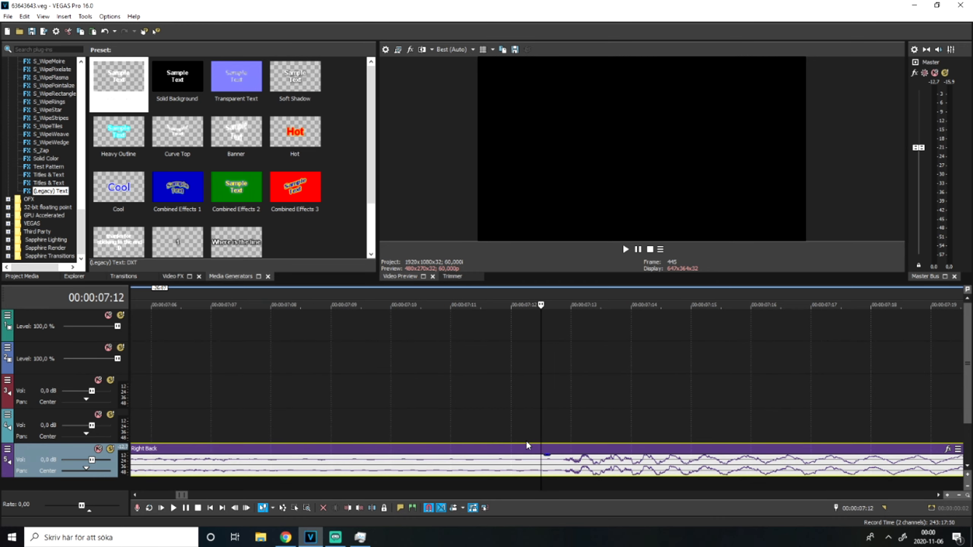
left_click(562, 458)
key("m")
Check the marker against the beat in the audio waveform and place the playhead on it at 00:00:07:13.
scroll(373, 376, "down", 6)
left_click(386, 376)
left_click(406, 360)
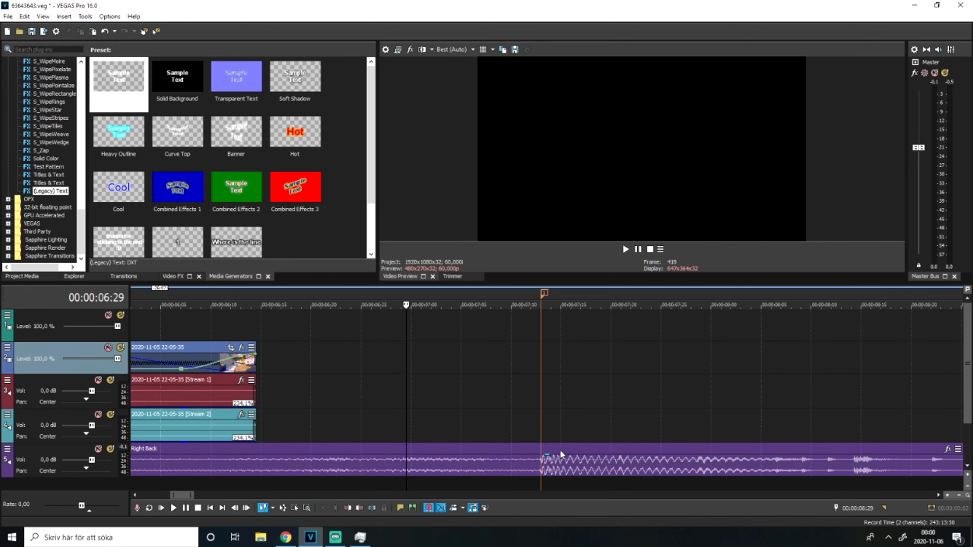
left_click(542, 464)
scroll(548, 295, "up", 7)
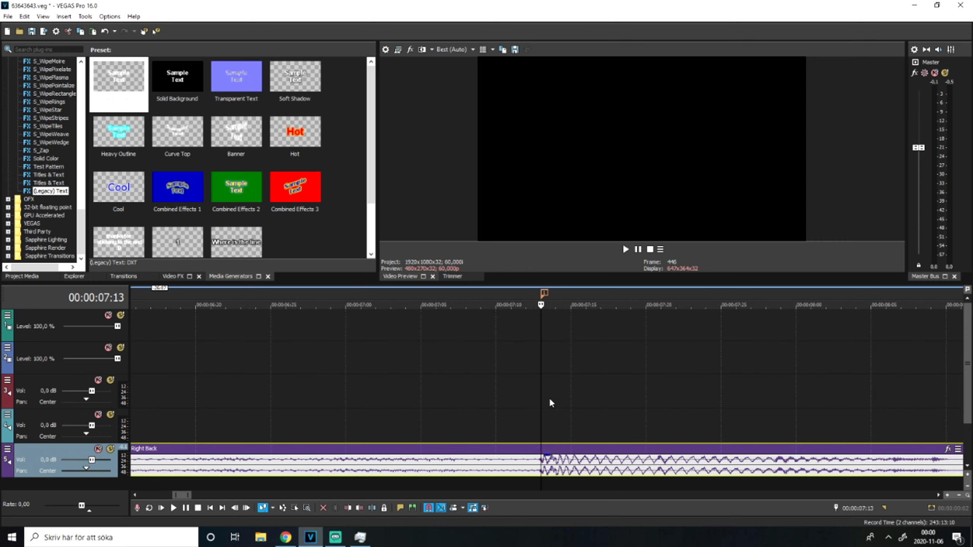
Move the Fortnite 2020.10.29 - 20.44.38.03 clip with its audio so the 220 hit lands on the marker at 00:00:11:25.
scroll(549, 400, "down", 7)
scroll(540, 389, "down", 5)
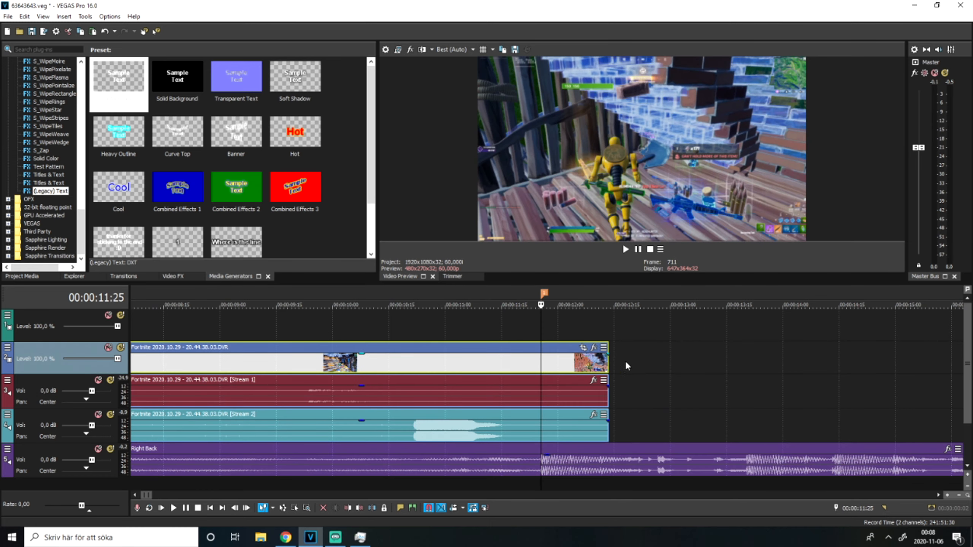
left_click_drag(625, 361, 739, 372)
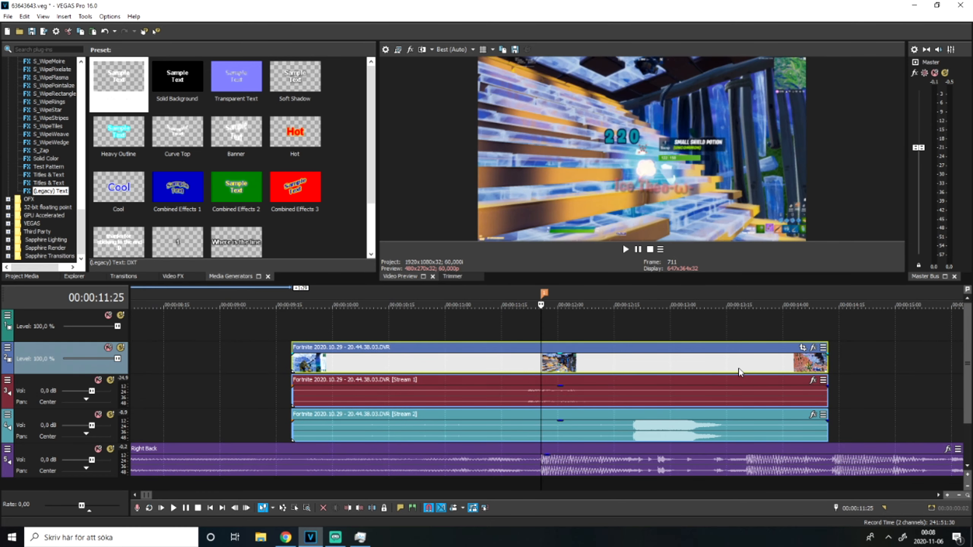
scroll(669, 393, "up", 4)
left_click_drag(584, 365, 615, 365)
scroll(592, 367, "down", 6)
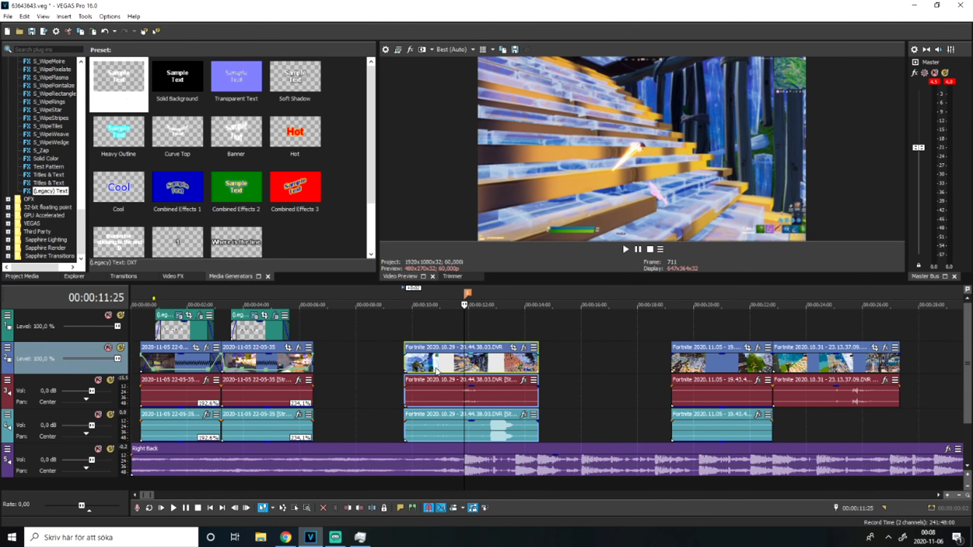
Extend the start of the moved gameplay clip back to the end of the second intro clip and play across the join.
left_click_drag(401, 365, 297, 343)
left_click(305, 334)
key("space")
scroll(330, 344, "up", 3)
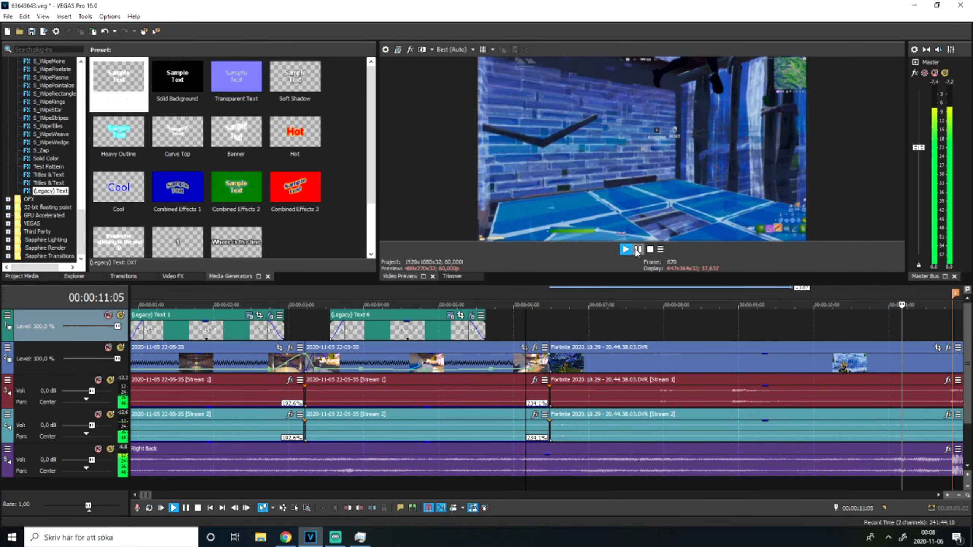
left_click(637, 250)
Insert a Velocity envelope on the Fortnite 2020.10.29 - 20.44.38.03 video clip.
scroll(498, 369, "down", 5)
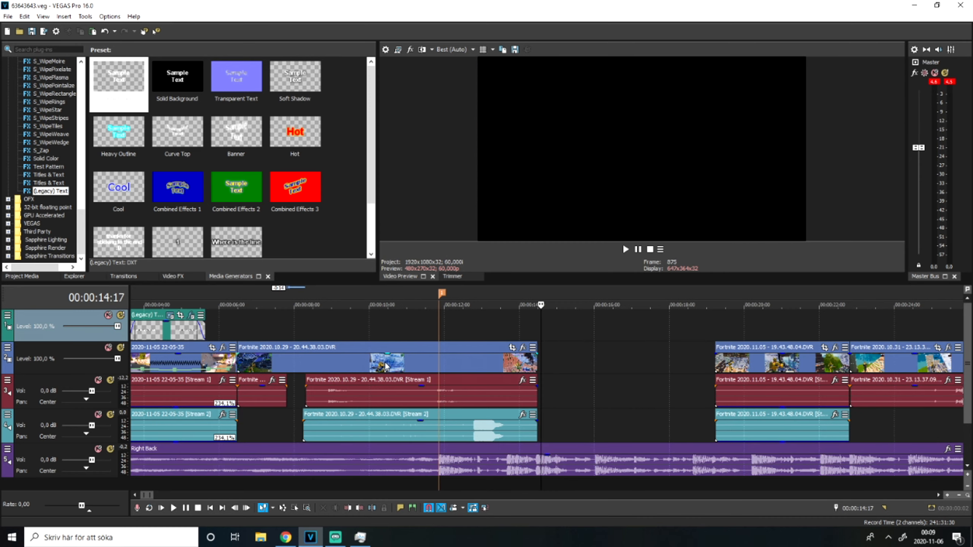
left_click(354, 361)
left_click(440, 365)
scroll(497, 323, "up", 4)
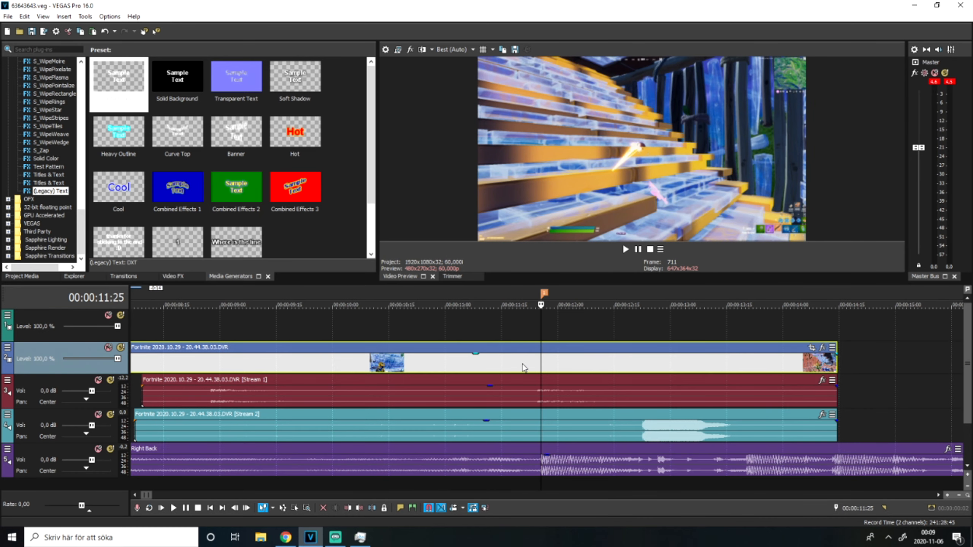
scroll(457, 331, "down", 3)
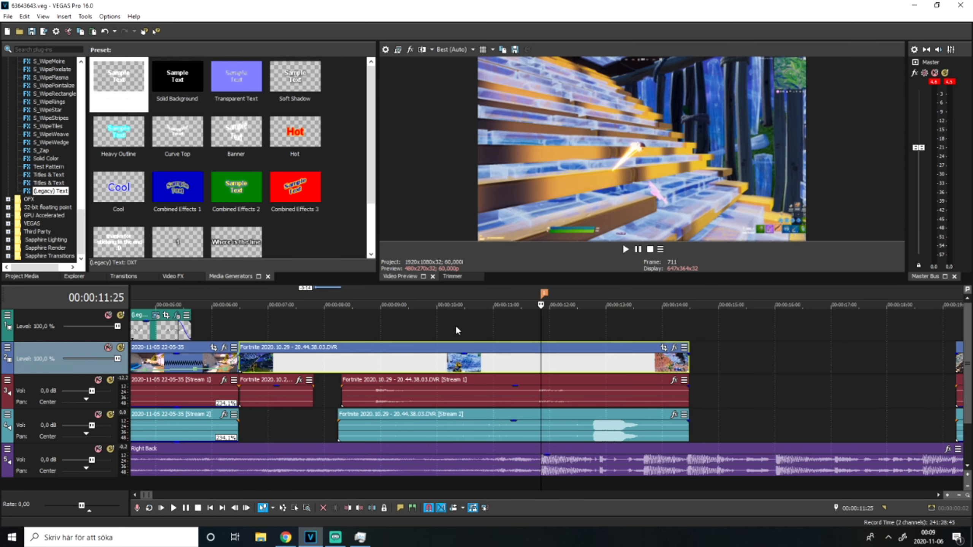
right_click(541, 359)
mouse_move(613, 420)
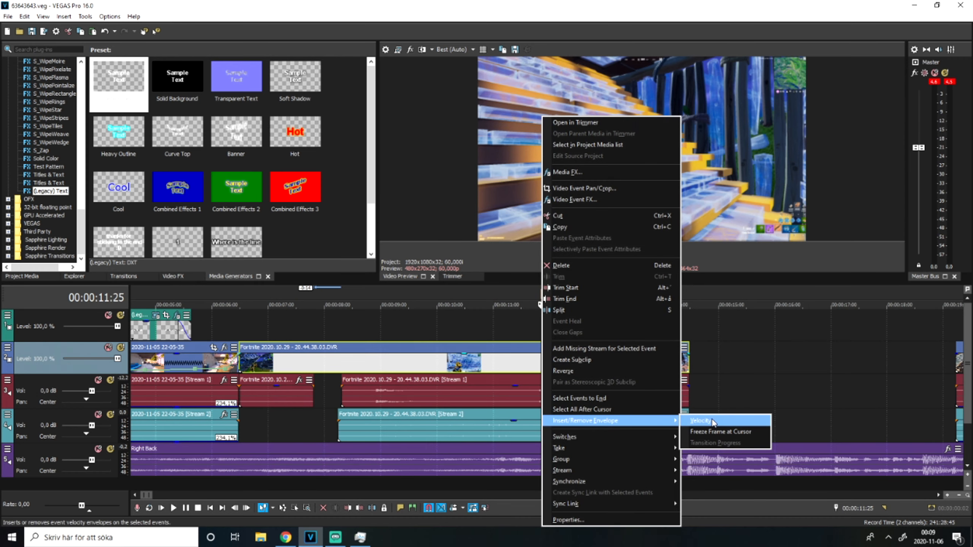
left_click(700, 421)
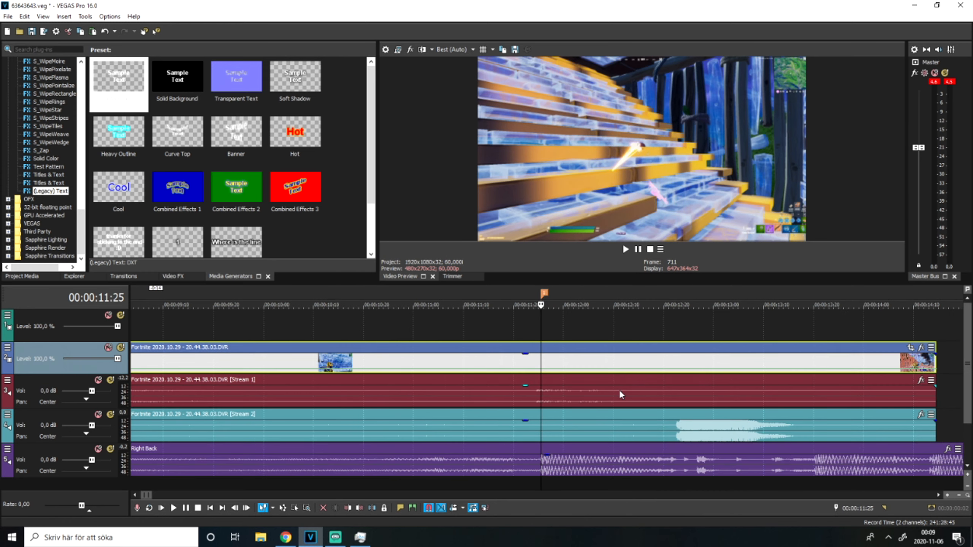
Add a velocity envelope point on the gameplay clip exactly at the 00:00:11:25 marker.
scroll(262, 385, "down", 2)
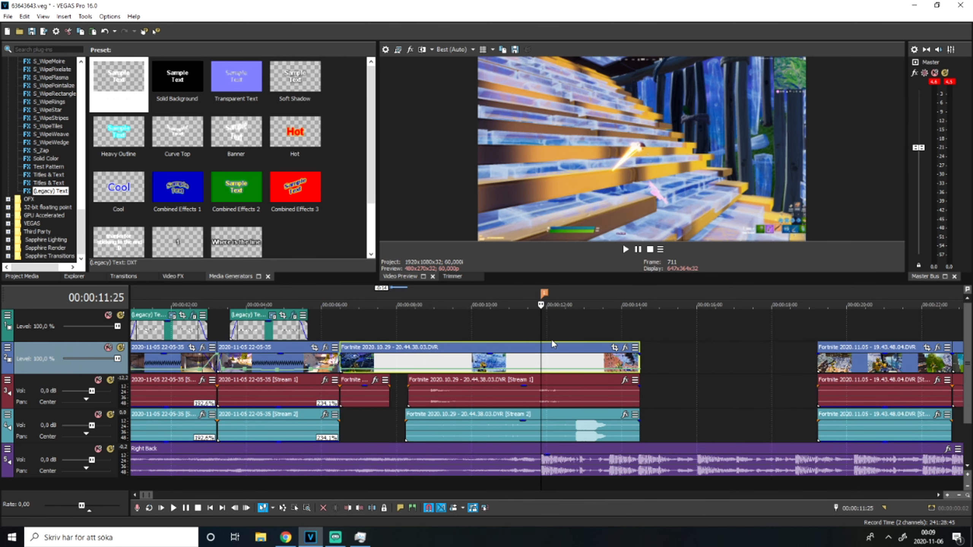
scroll(542, 372, "up", 10)
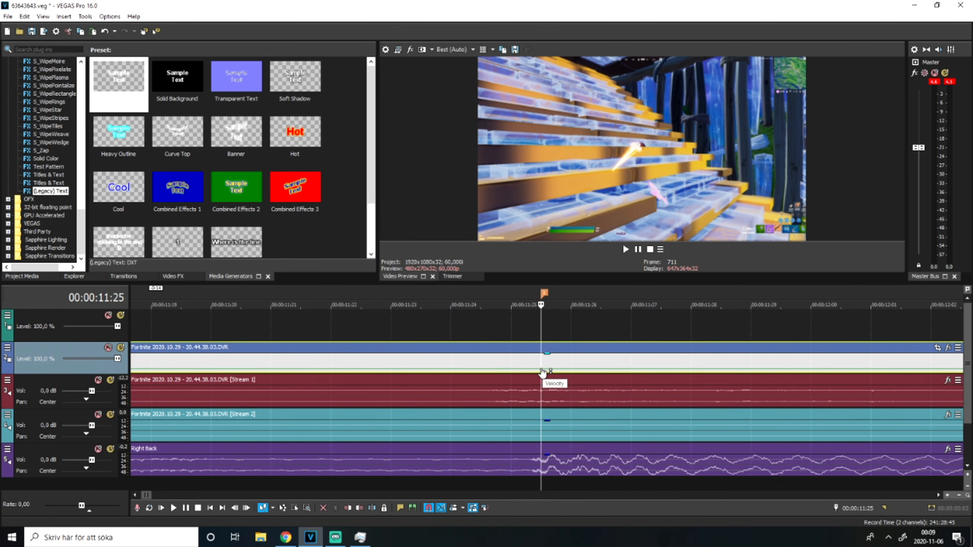
scroll(541, 374, "up", 4)
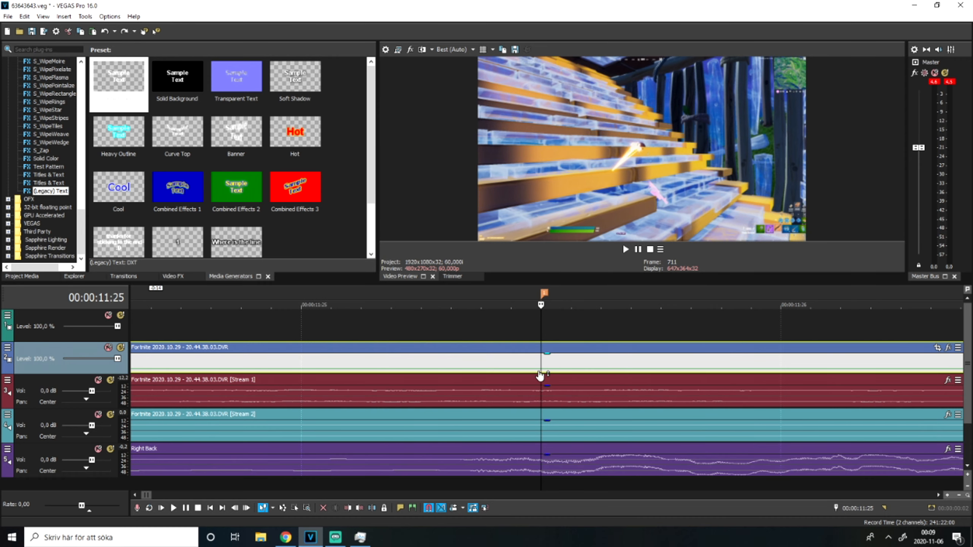
Play the gameplay clip across the marker to check the hit against the beat.
scroll(538, 368, "down", 3)
scroll(538, 368, "down", 5)
left_click(233, 325)
left_click(625, 249)
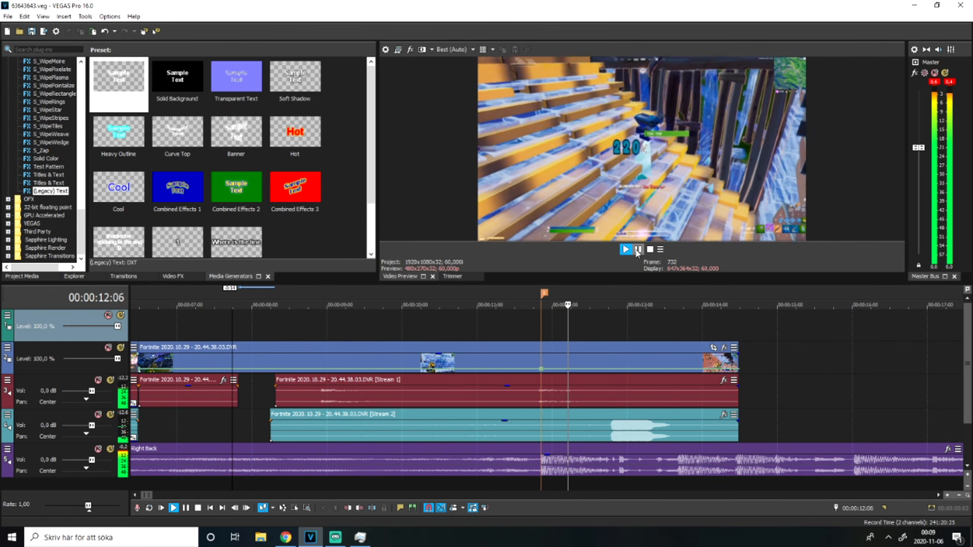
left_click(637, 249)
Add a velocity envelope point shortly before the marker at 00:00:11:17.
left_click(523, 360)
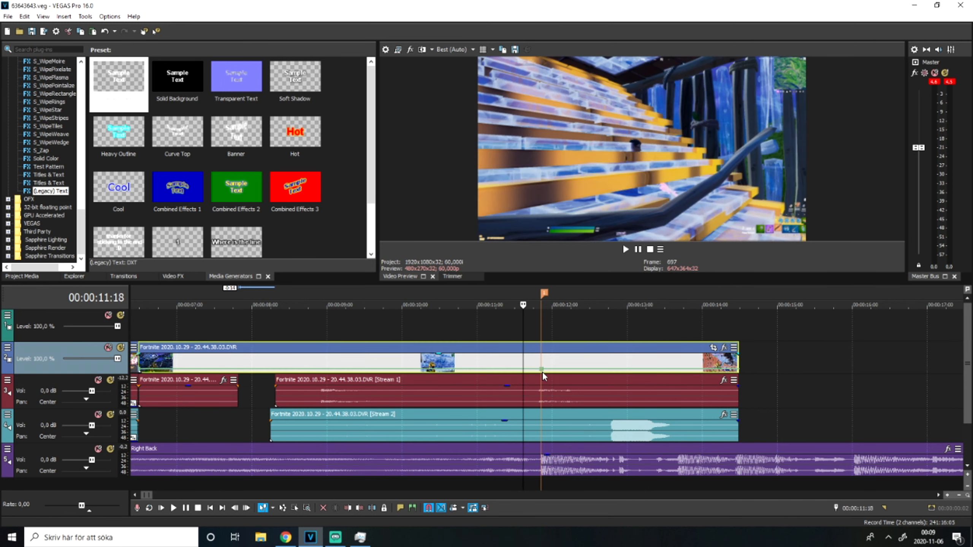
scroll(542, 371, "up", 5)
left_click_drag(541, 363, 575, 376)
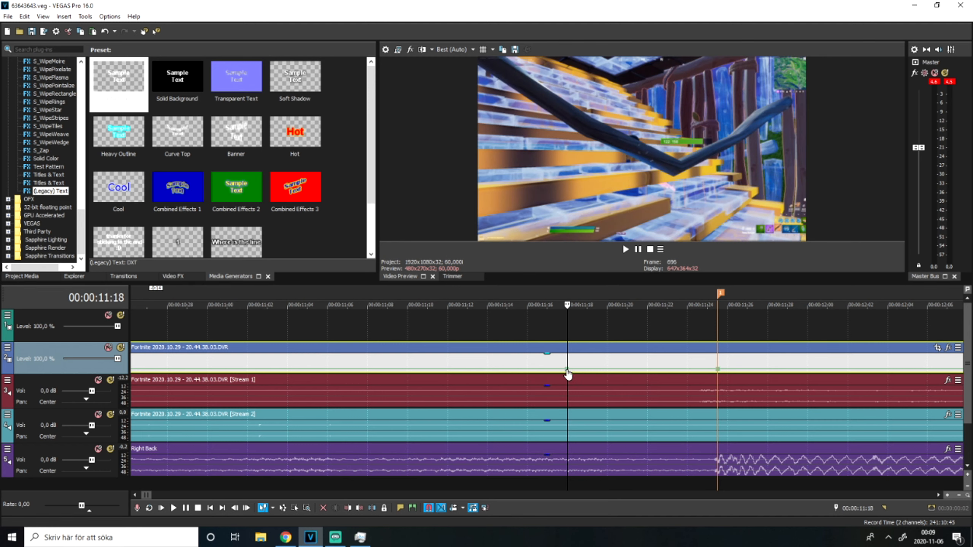
key("ctrl+z")
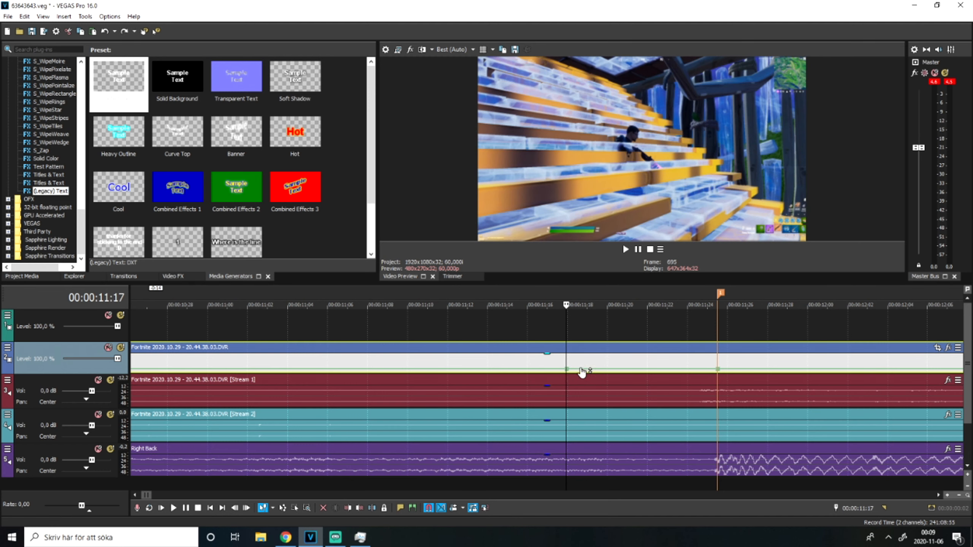
Add velocity points at 00:00:11:18 and 00:00:11:23 and set both to 50% forward velocity.
right_click(581, 372)
left_click(665, 177)
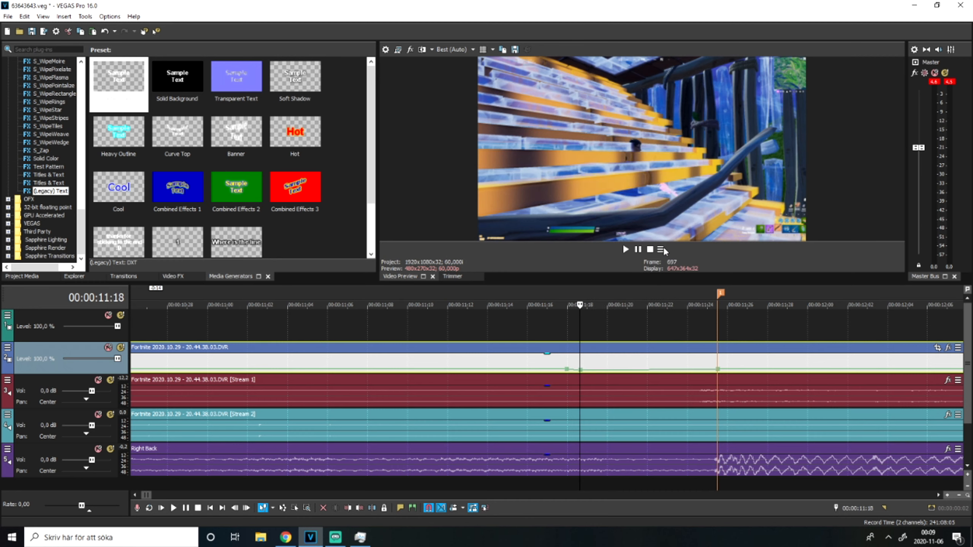
right_click(676, 370)
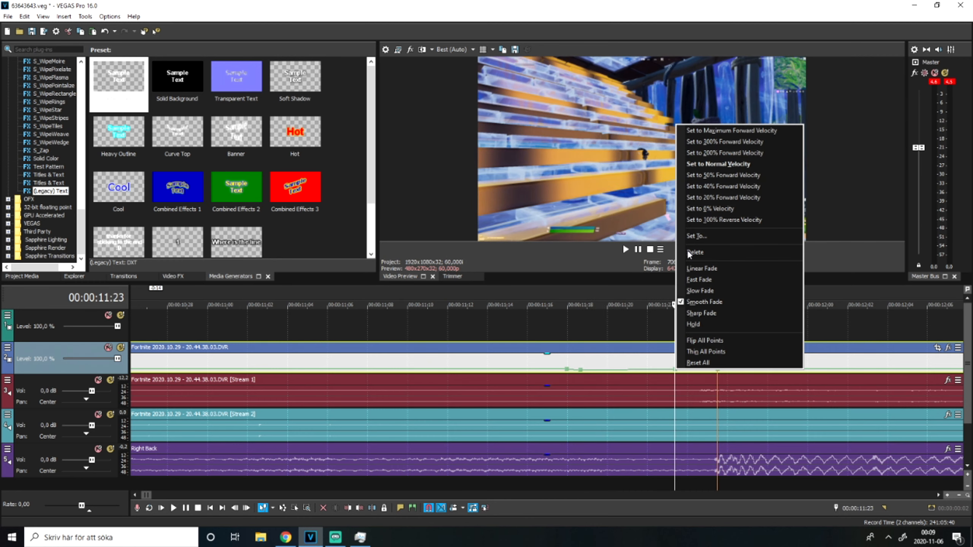
left_click(701, 175)
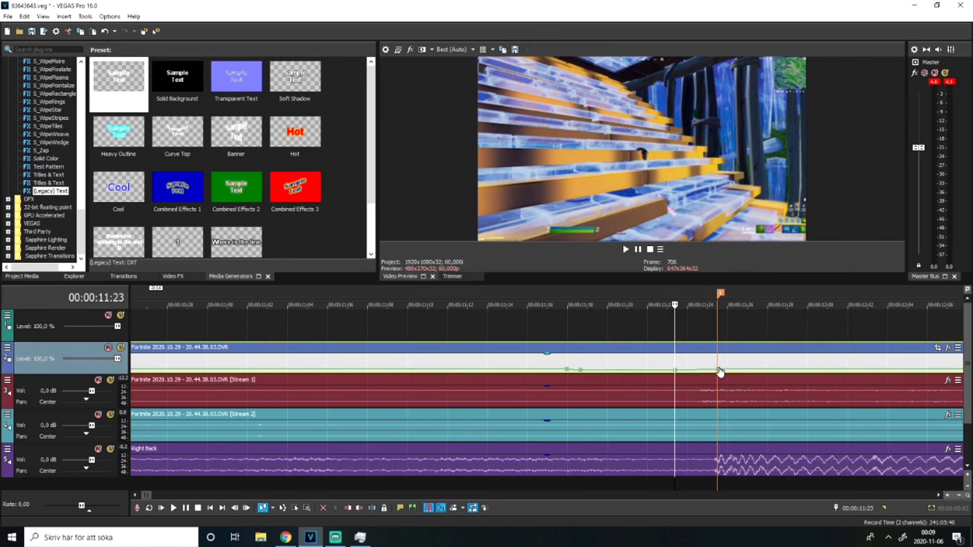
Raise the velocity point at the marker to about 595% and add a point just after it set to 20% forward velocity.
left_click_drag(719, 370, 718, 363)
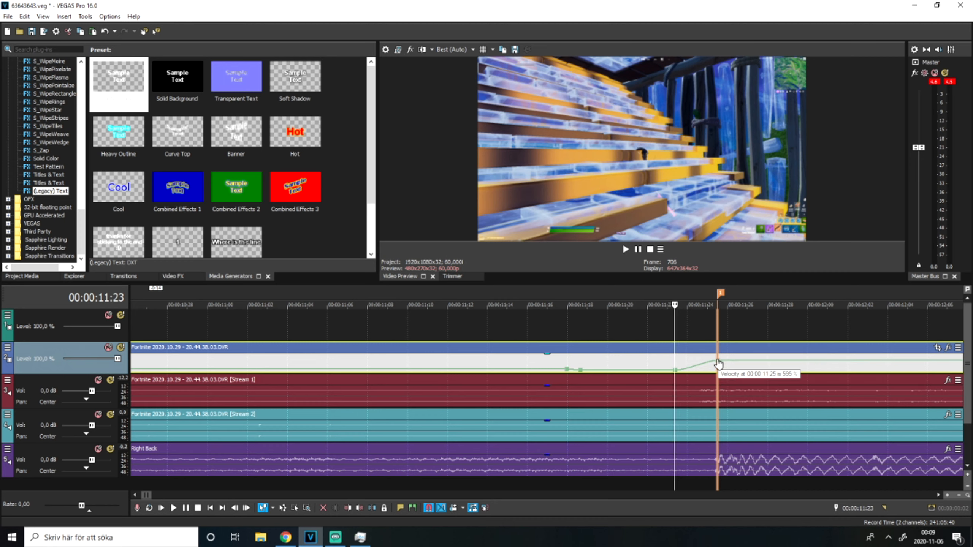
left_click_drag(718, 363, 719, 362)
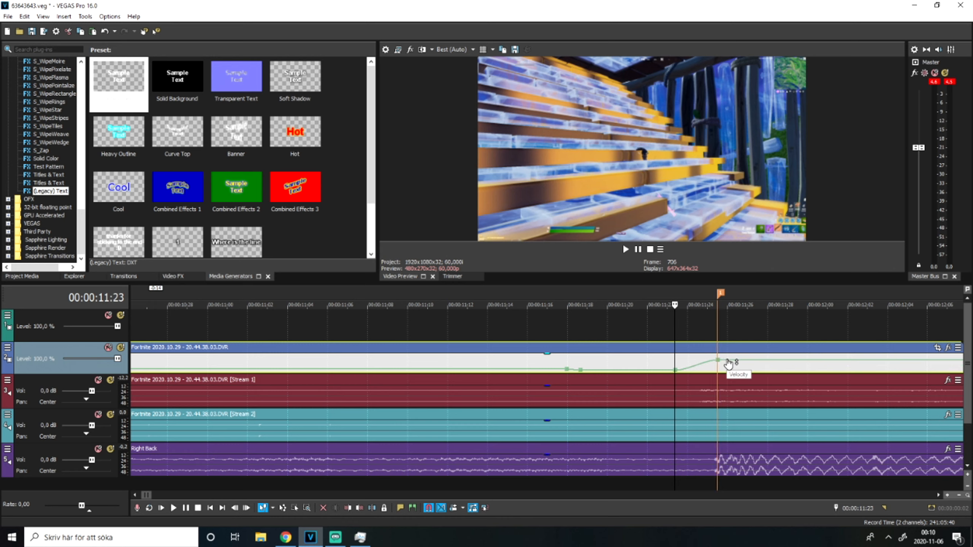
left_click(727, 363)
right_click(727, 360)
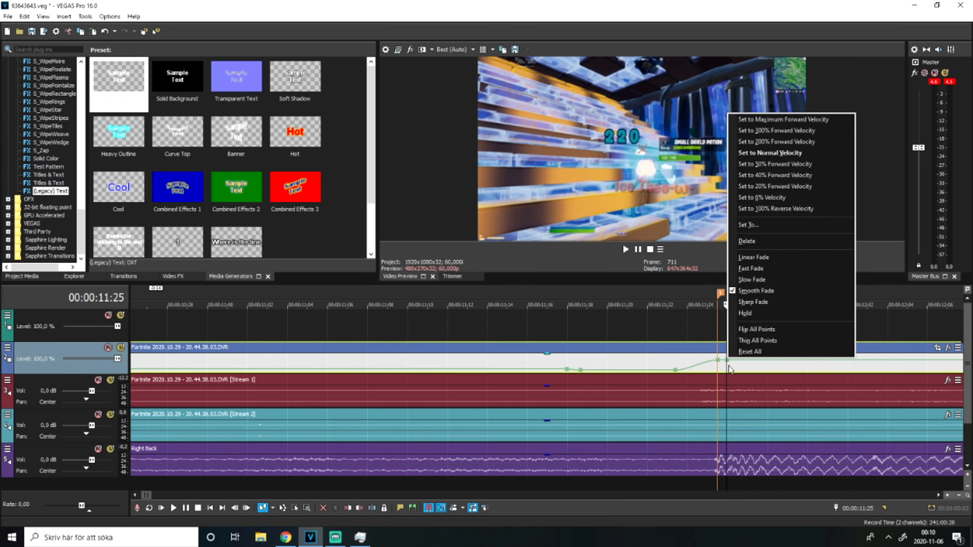
left_click(764, 187)
Play the gameplay clip through the speed ramp around the marker to check its timing with the music.
left_click(529, 320)
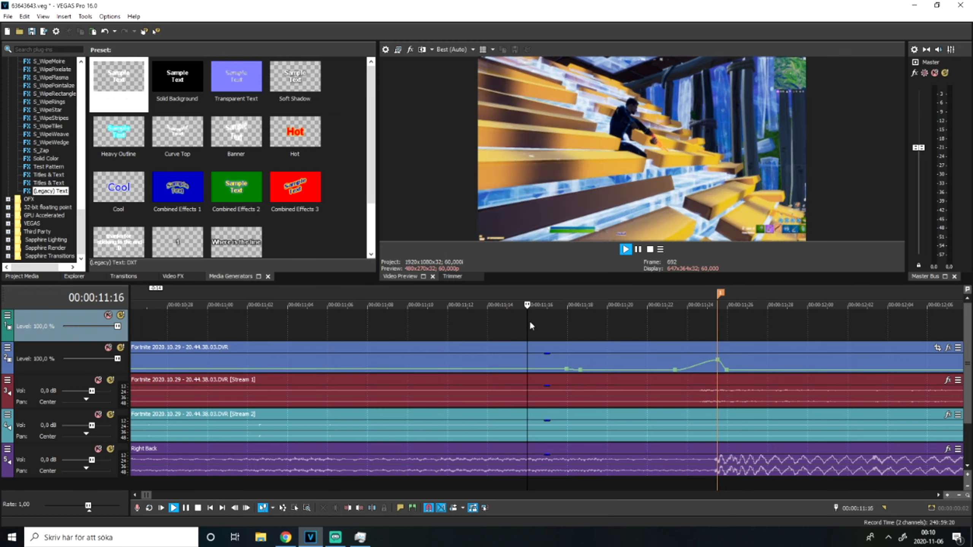
key("space")
scroll(624, 308, "down", 10)
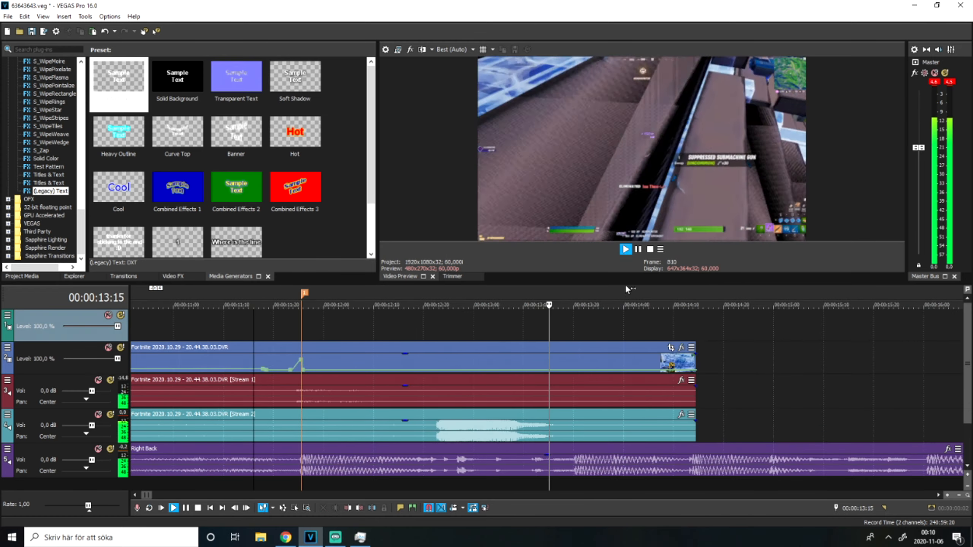
key("space")
scroll(636, 361, "down", 1)
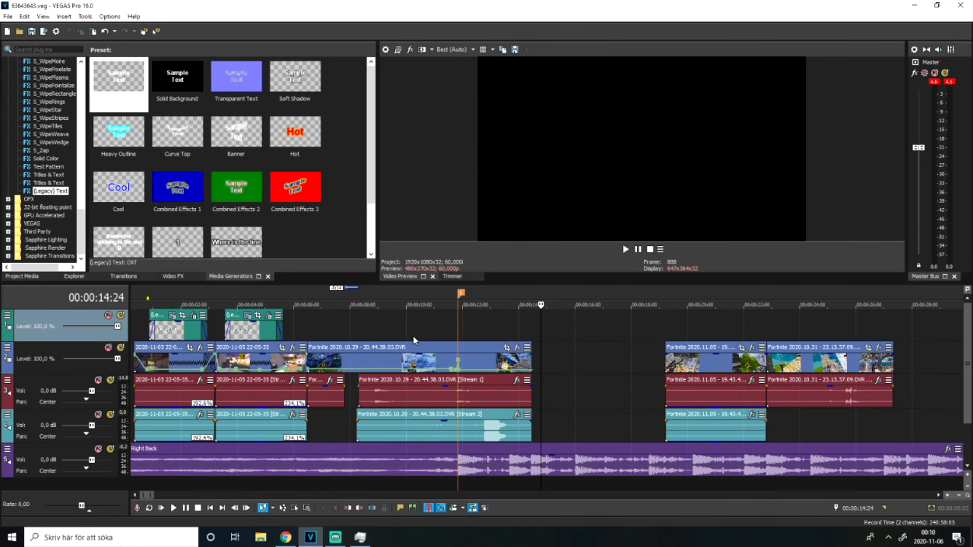
left_click(412, 335)
key("space")
scroll(611, 331, "up", 3)
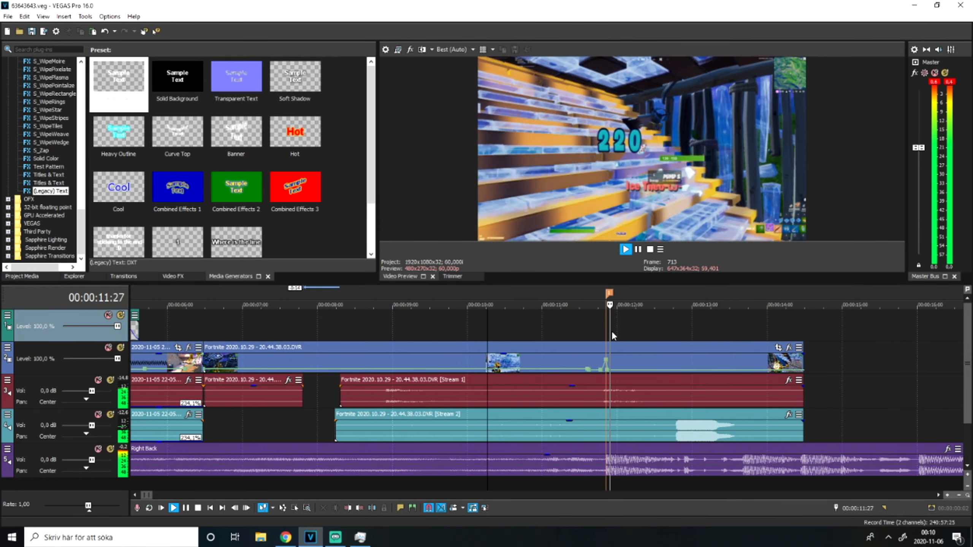
key("space")
Raise the velocity peak at the marker further and play the clip through to its end.
scroll(671, 328, "up", 4)
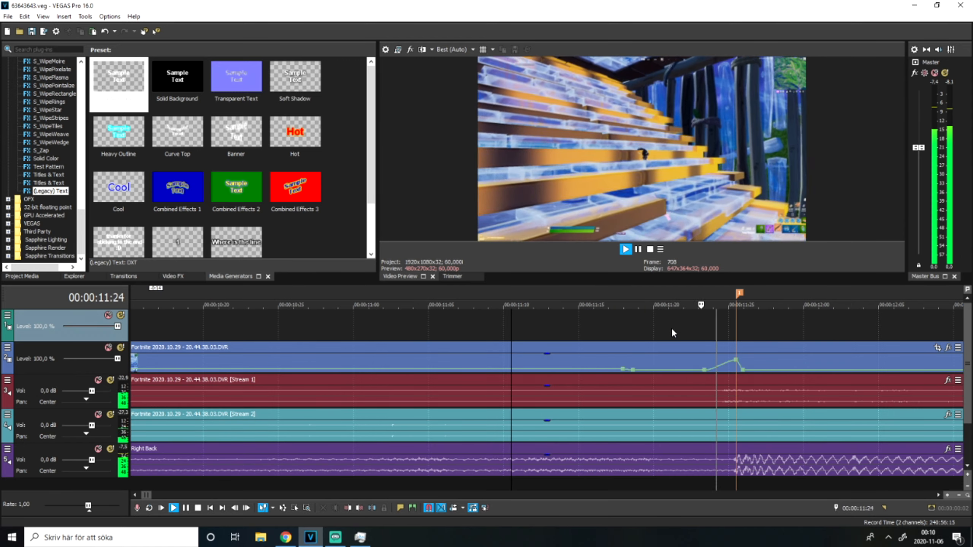
key("space")
left_click_drag(735, 360, 734, 356)
key("space")
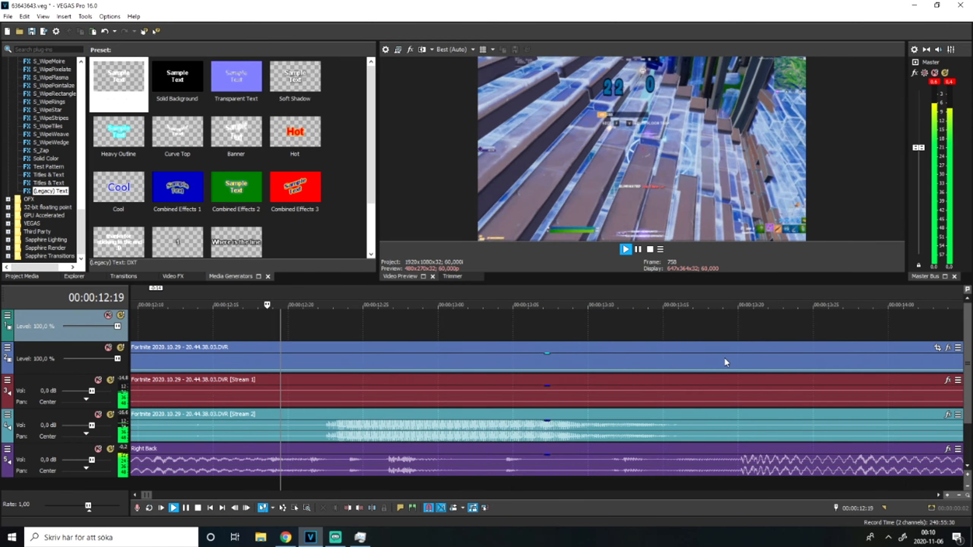
scroll(707, 356, "down", 4)
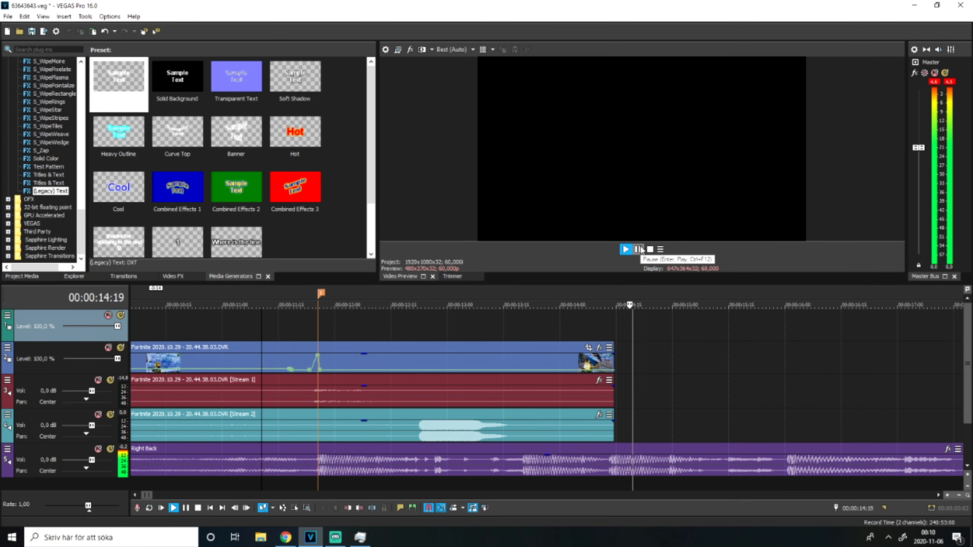
Split the gameplay clip's video and both audio streams at 00:00:13:02.
left_click(455, 364)
key("s")
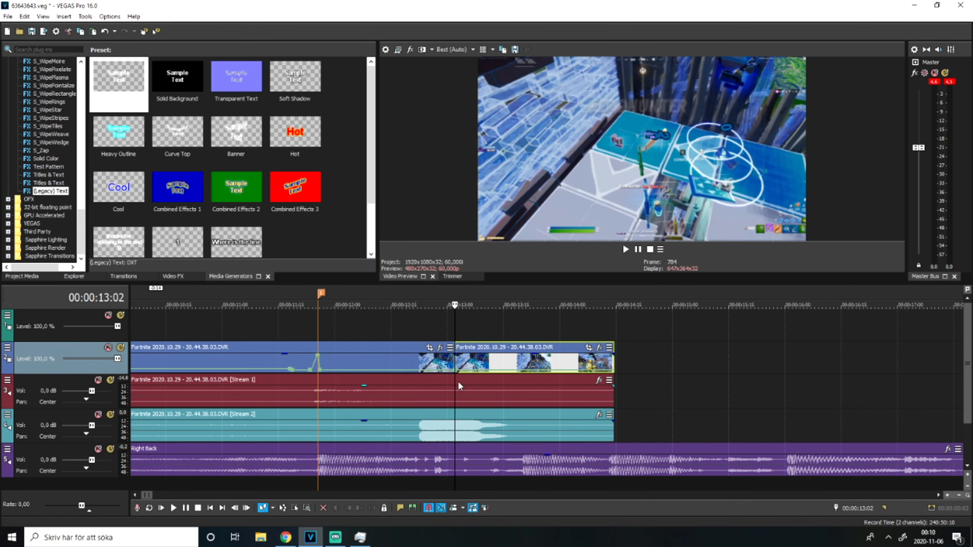
left_click(460, 385)
key("s")
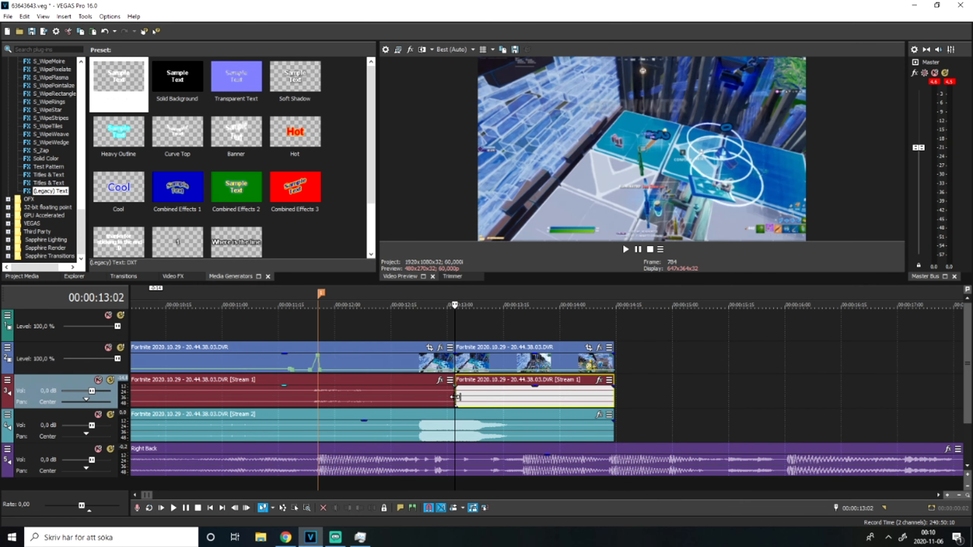
left_click(455, 417)
key("s")
Delete the video and both audio remainders of the gameplay clip after the 00:00:13:02 split.
key("Delete")
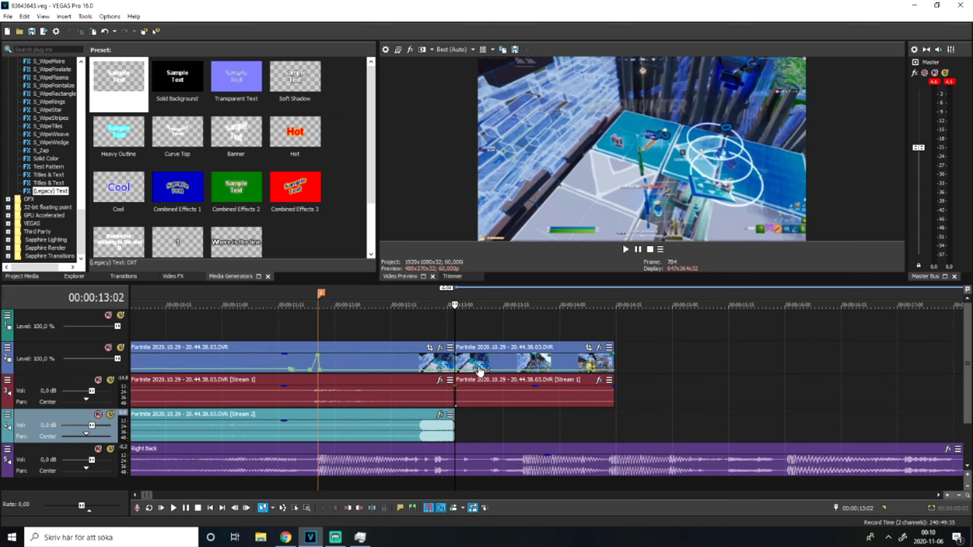
left_click(480, 370)
key("Delete")
left_click(394, 361)
key("space")
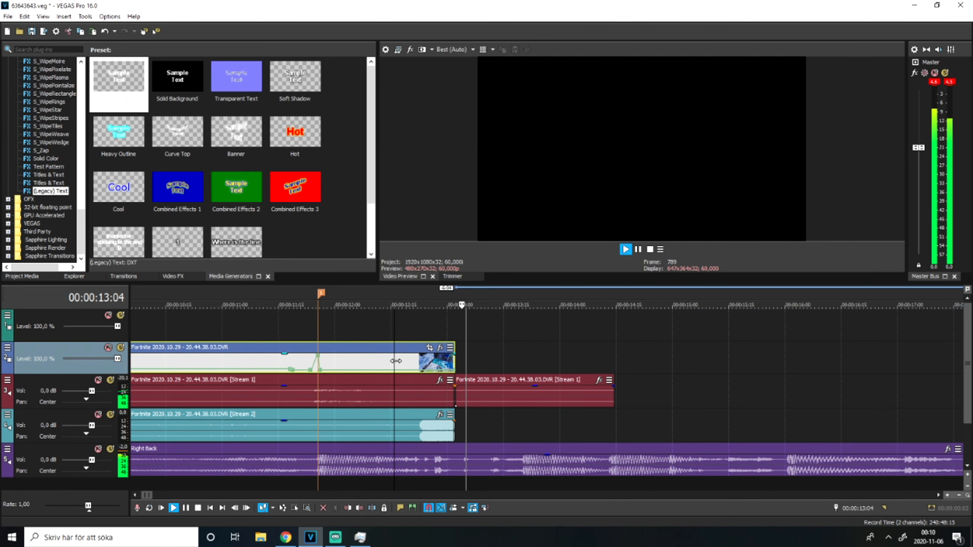
left_click(471, 391)
key("Delete")
Open the pan/crop settings of the gameplay clip at the marker and enlarge the frame to about 1771 × 1000 at 00:00:05:11.
scroll(473, 391, "down", 3)
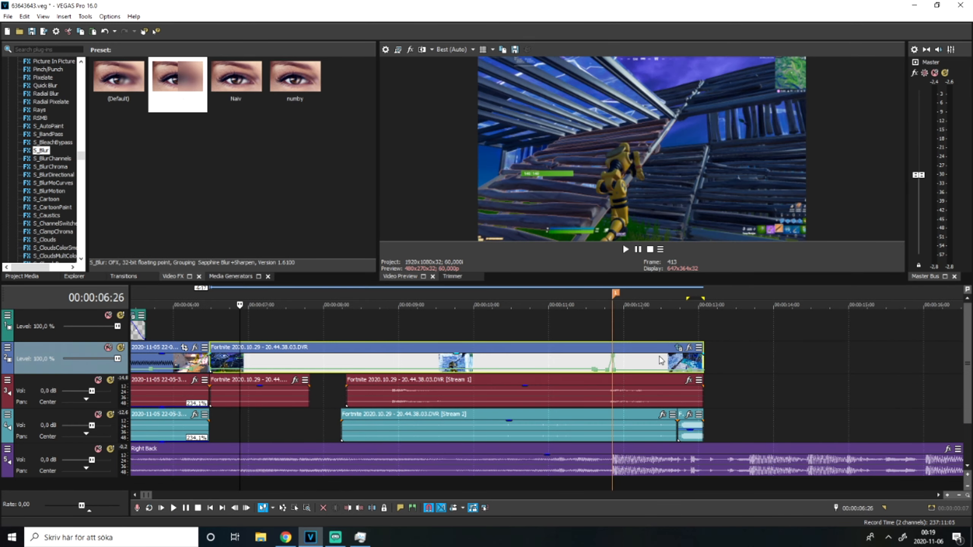
left_click(610, 348)
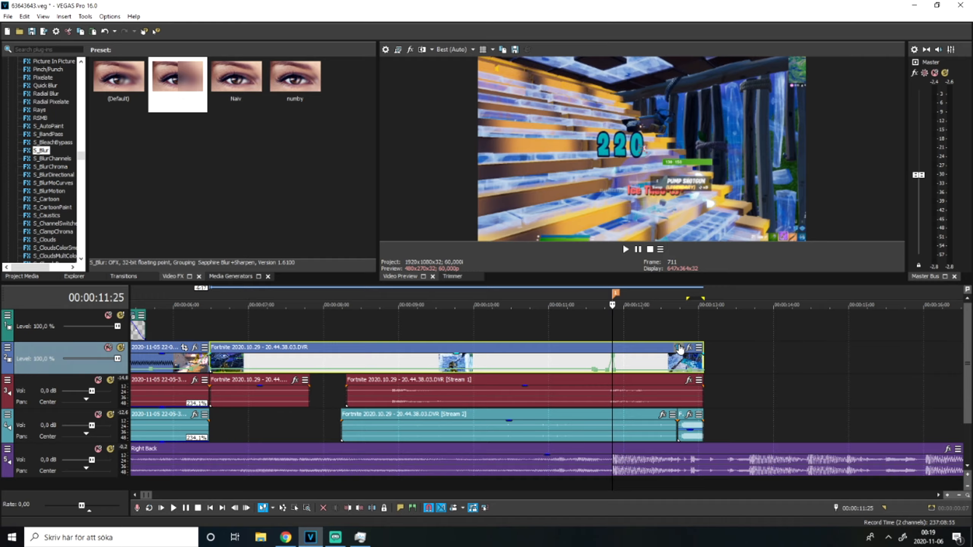
left_click(677, 348)
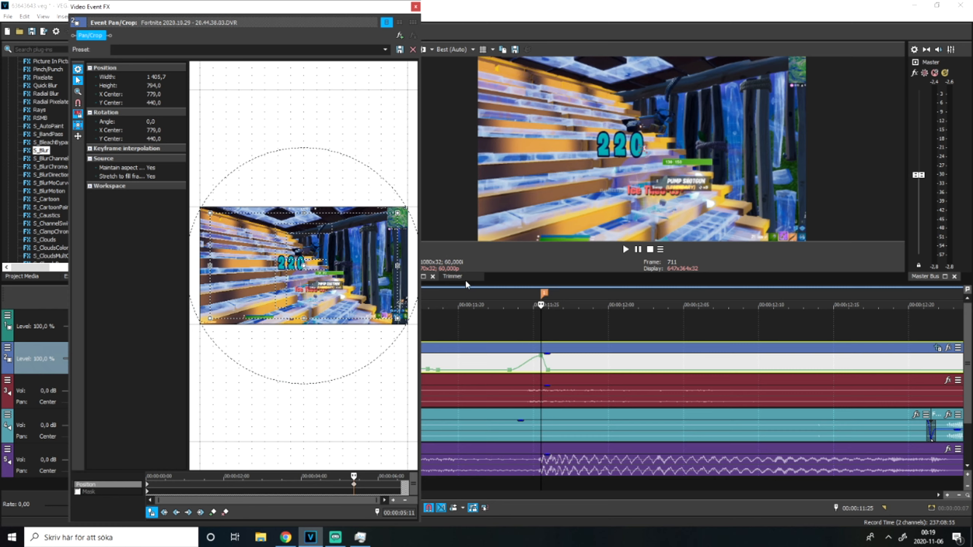
scroll(275, 493, "up", 5)
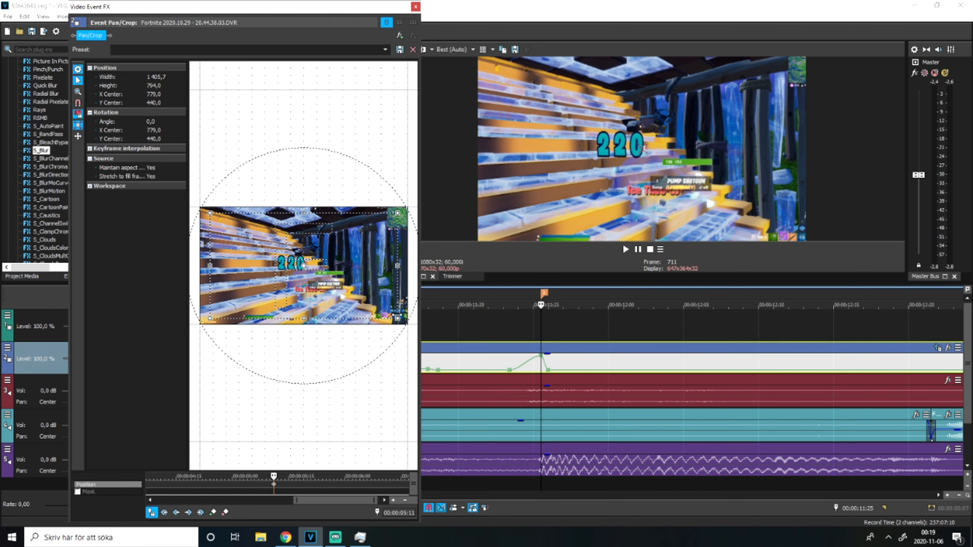
left_click_drag(398, 319, 423, 343)
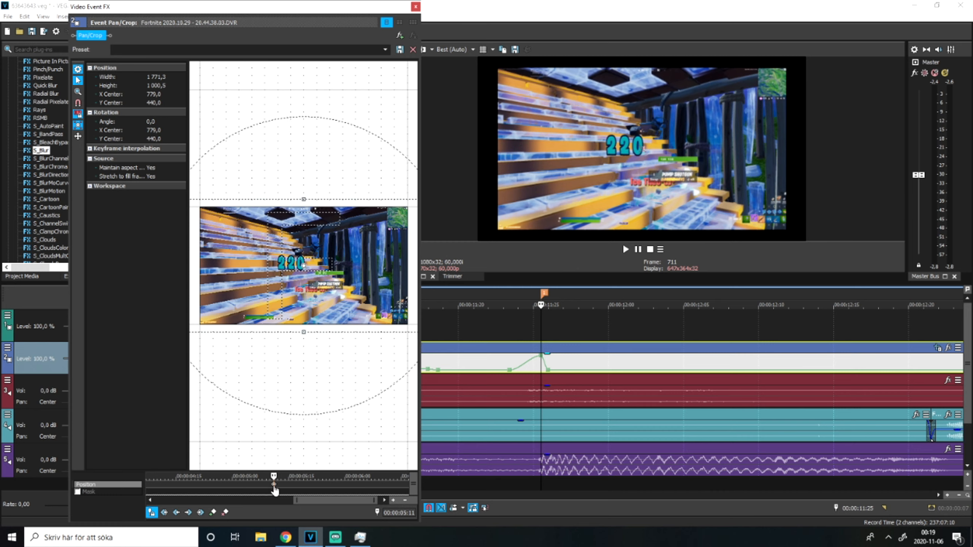
Play the gameplay clip ahead of the marker to judge how the pan/crop zoom-out runs with the music.
left_click_drag(321, 502, 182, 497)
scroll(507, 374, "down", 3)
scroll(508, 374, "down", 4)
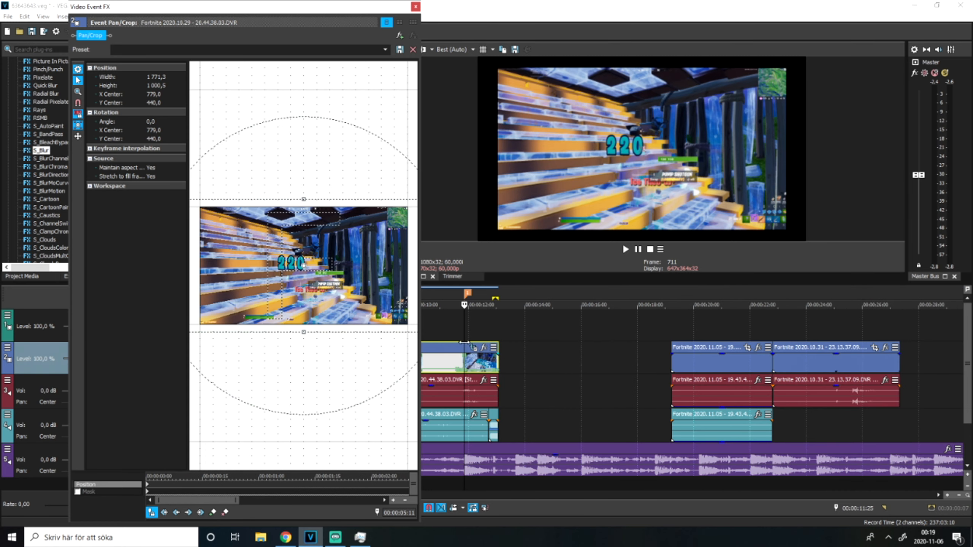
left_click(437, 328)
scroll(487, 341, "up", 3)
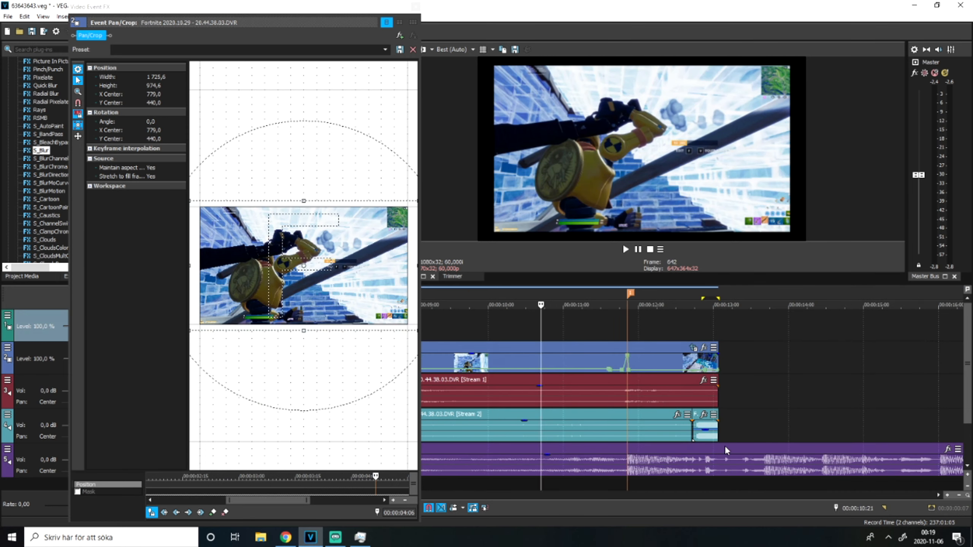
left_click_drag(316, 19, 164, 42)
scroll(361, 338, "down", 3)
left_click(277, 332)
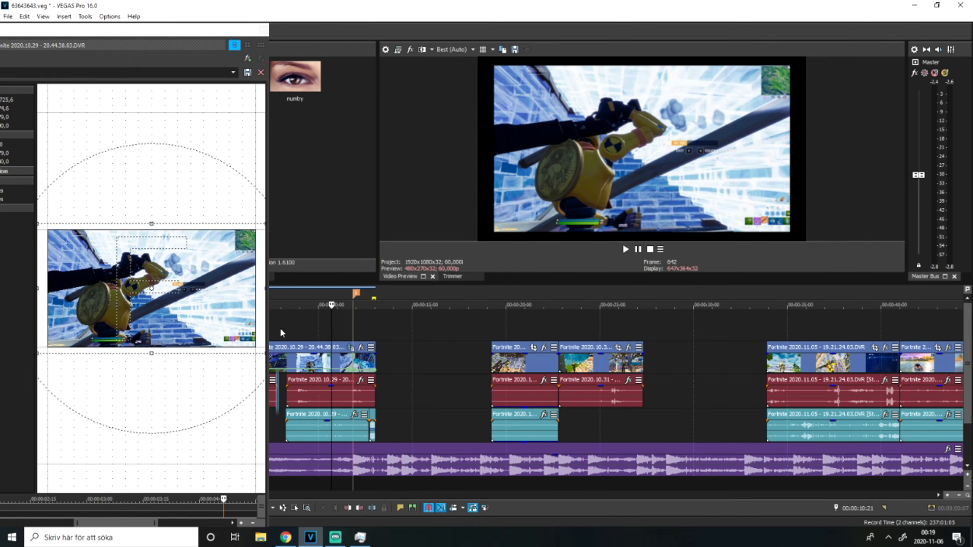
scroll(519, 357, "up", 4)
key("space")
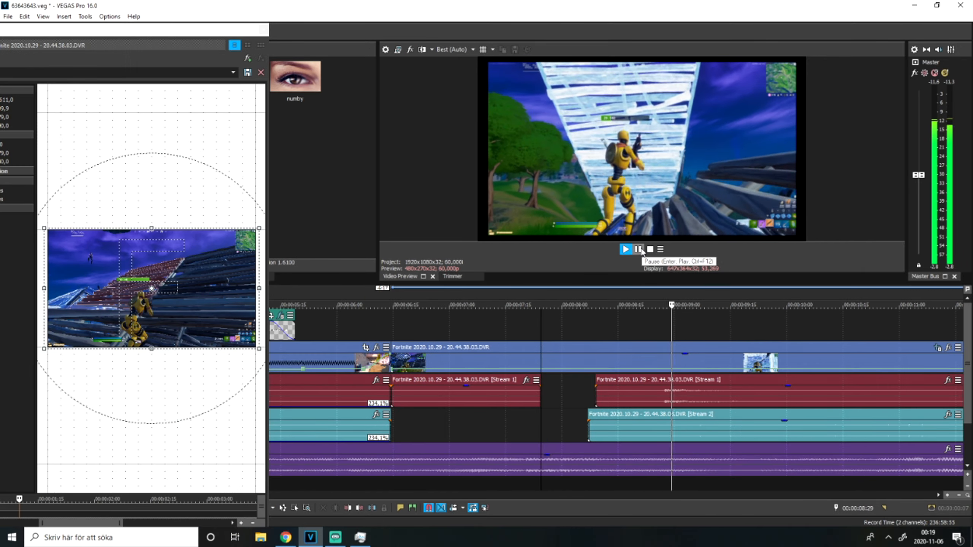
left_click(637, 249)
Add a pan/crop keyframe at 00:00:03:24 with the frame at 1771.3 × 1000.5.
scroll(619, 300, "down", 3)
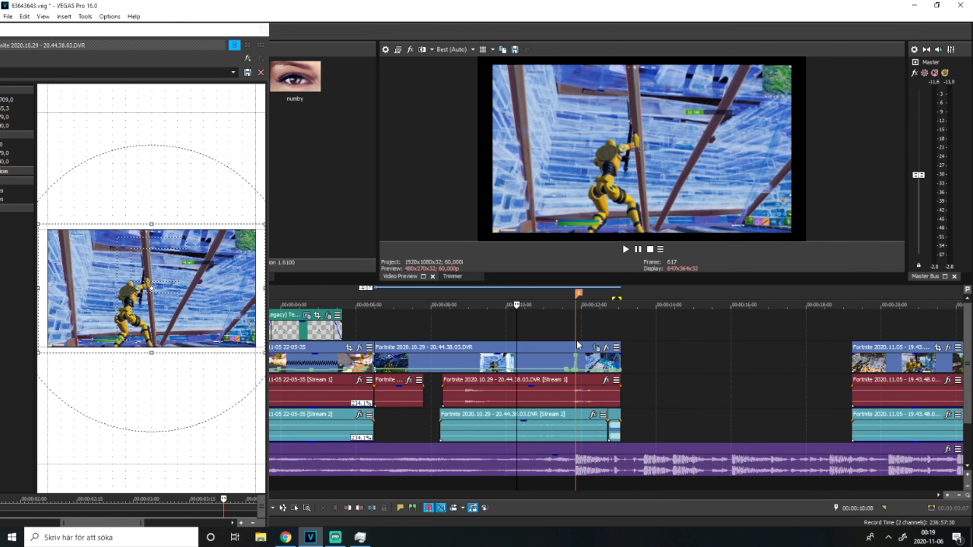
scroll(576, 340, "up", 3)
left_click_drag(191, 36, 304, 18)
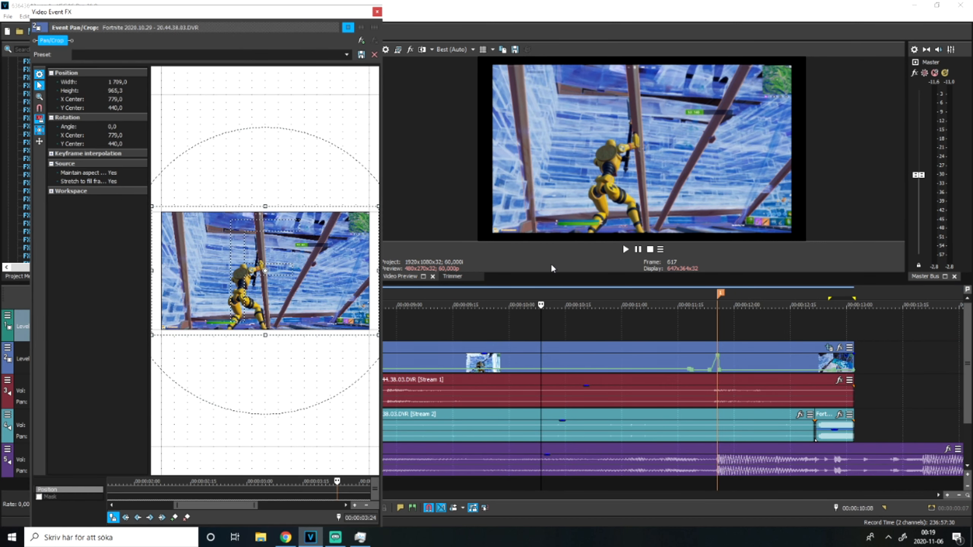
scroll(315, 497, "up", 3)
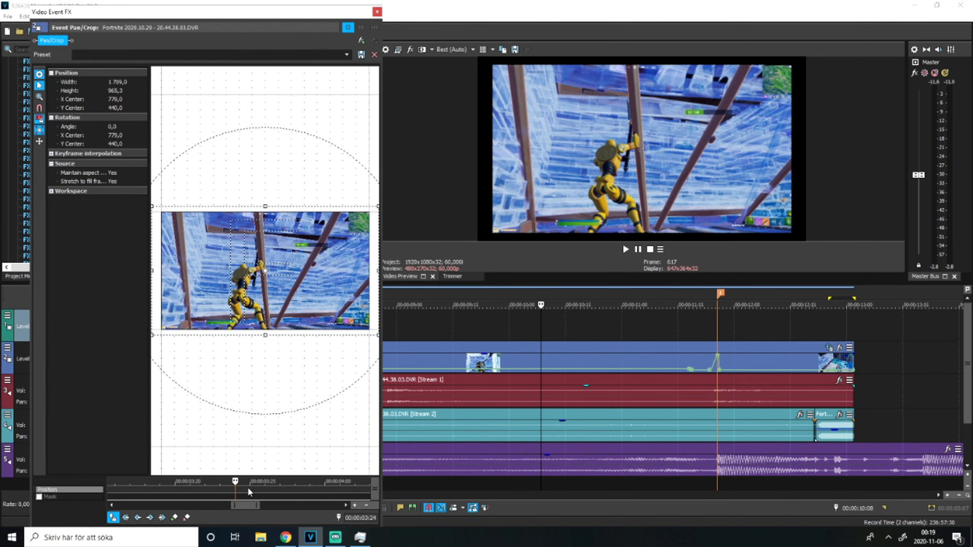
double_click(236, 488)
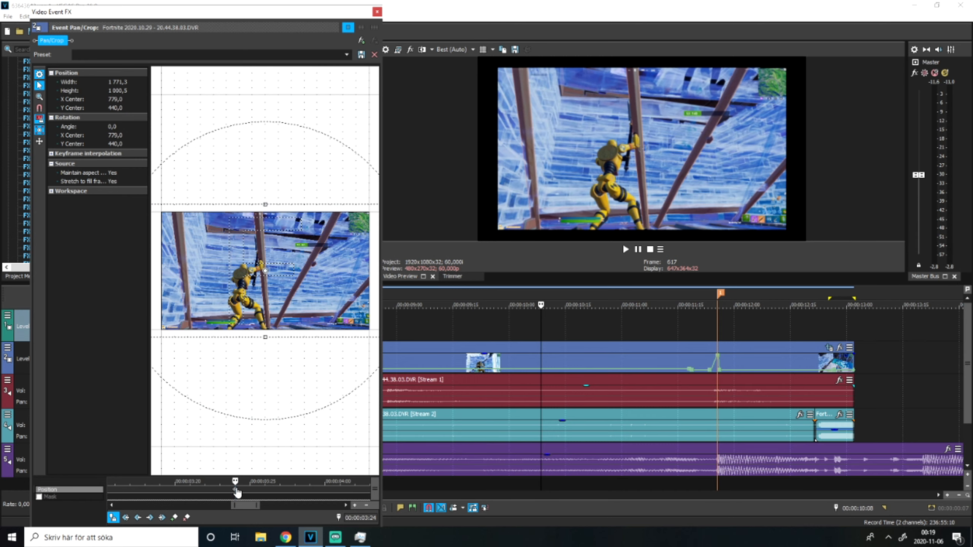
Add a pan/crop keyframe at 00:00:03:22 and restore its frame to the default full size.
left_click_drag(235, 481, 212, 490)
left_click(174, 518)
scroll(271, 424, "down", 1)
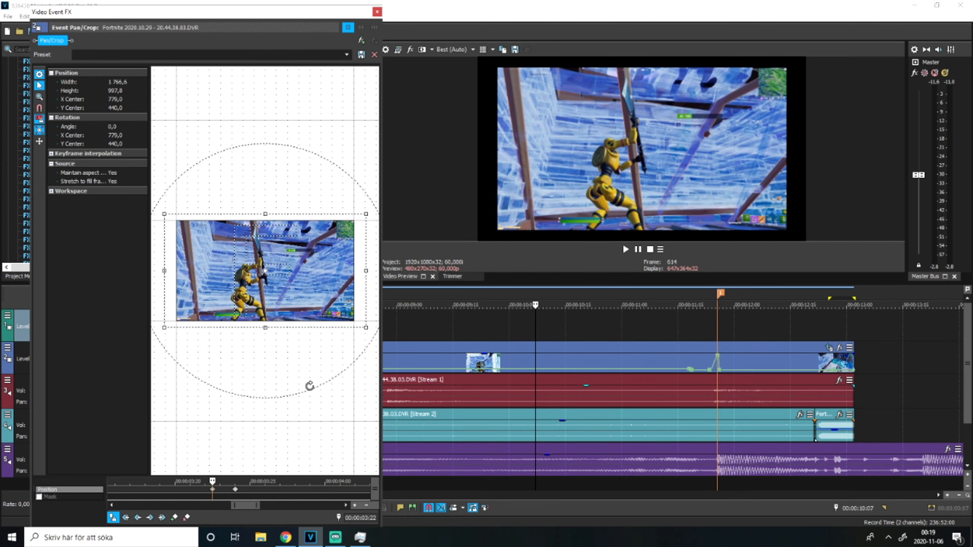
scroll(310, 386, "down", 1)
right_click(309, 288)
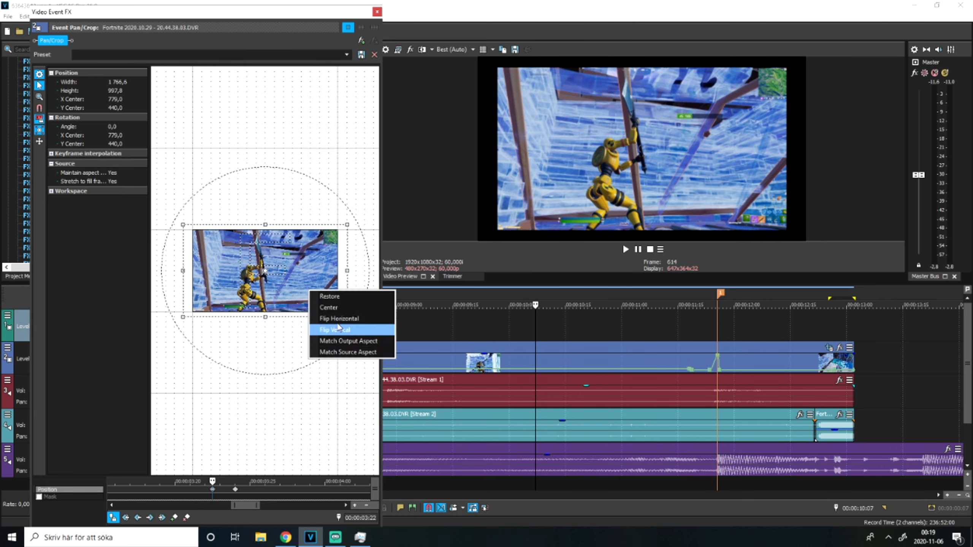
left_click(325, 296)
right_click(301, 273)
left_click(313, 277)
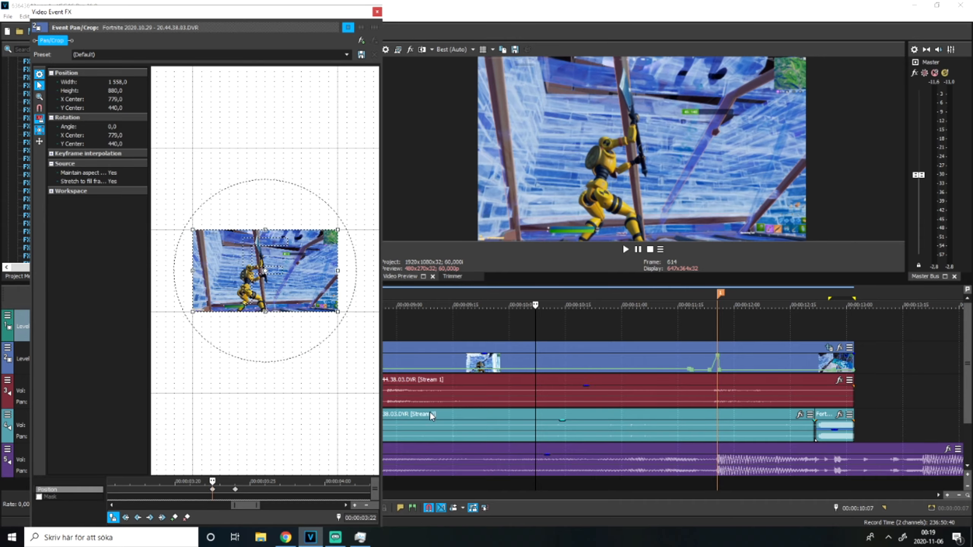
Play the gameplay clip past the marker to check the sudden zoom-out.
left_click(440, 328)
key("space")
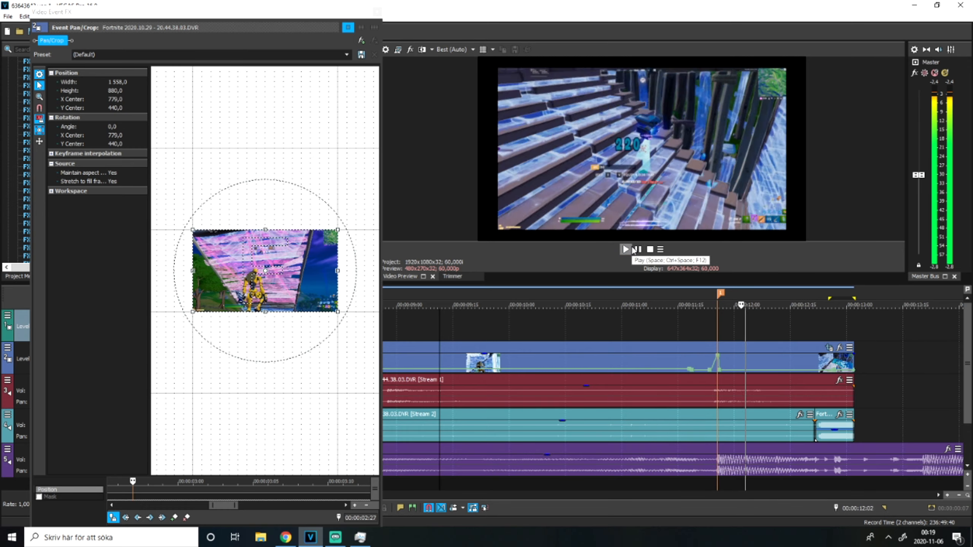
left_click(626, 249)
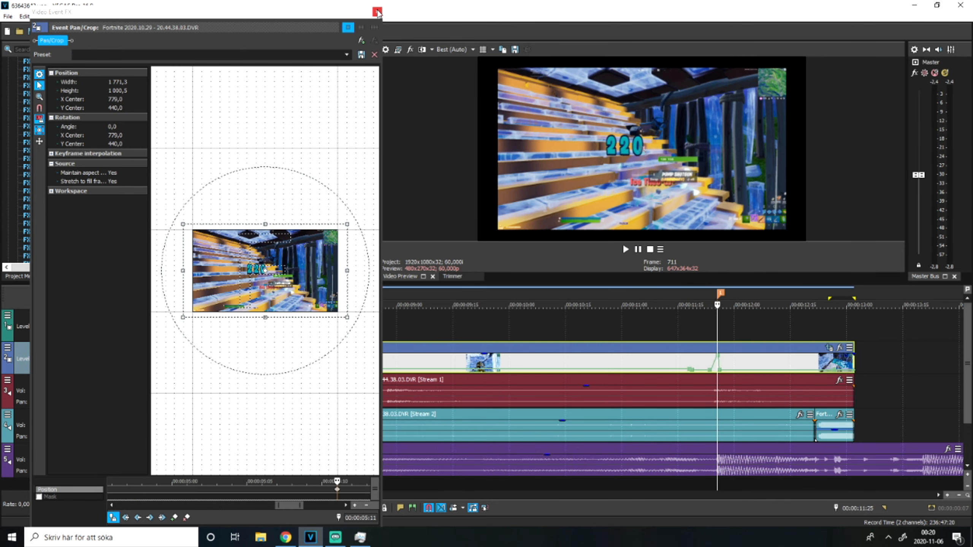
Add a holding pan/crop keyframe at 00:00:05:10 and shrink the frame to about 1462 × 826 at the 00:00:05:11 keyframe.
scroll(693, 366, "up", 3)
left_click(337, 494)
scroll(338, 495, "up", 5)
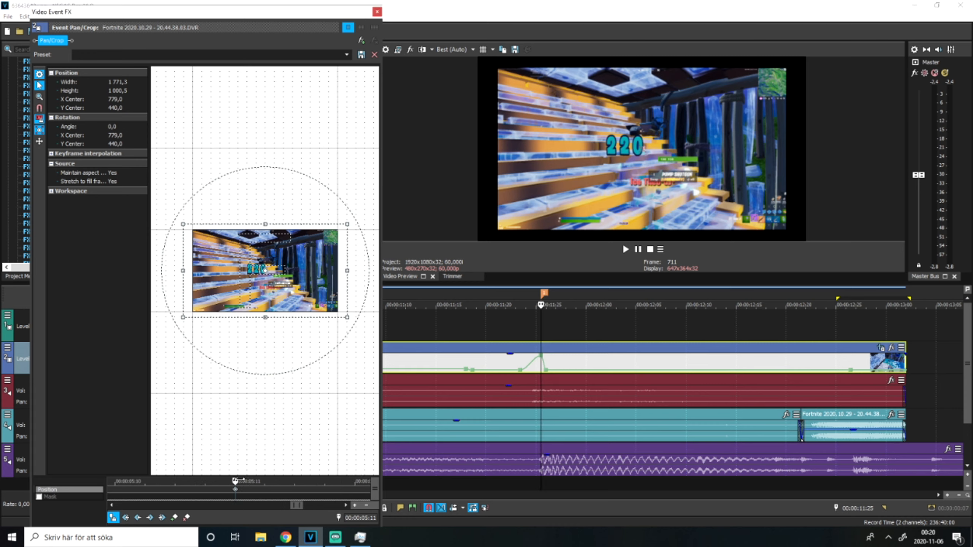
left_click(169, 483)
left_click_drag(136, 481, 259, 485)
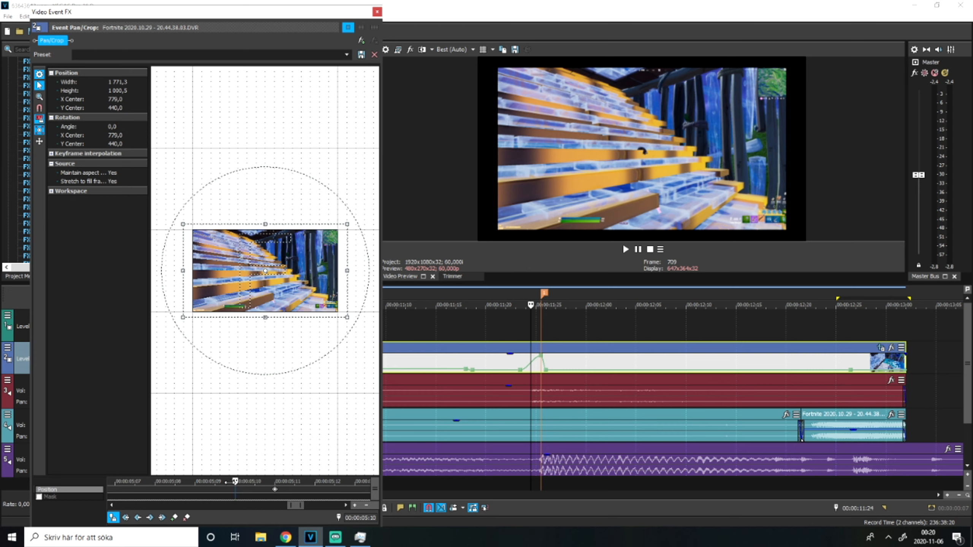
left_click(275, 490)
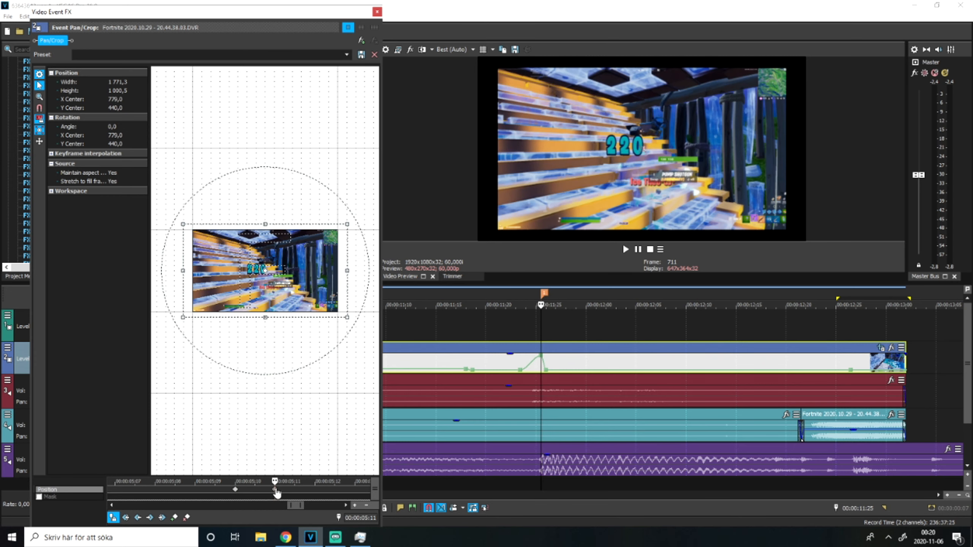
left_click_drag(348, 318, 342, 312)
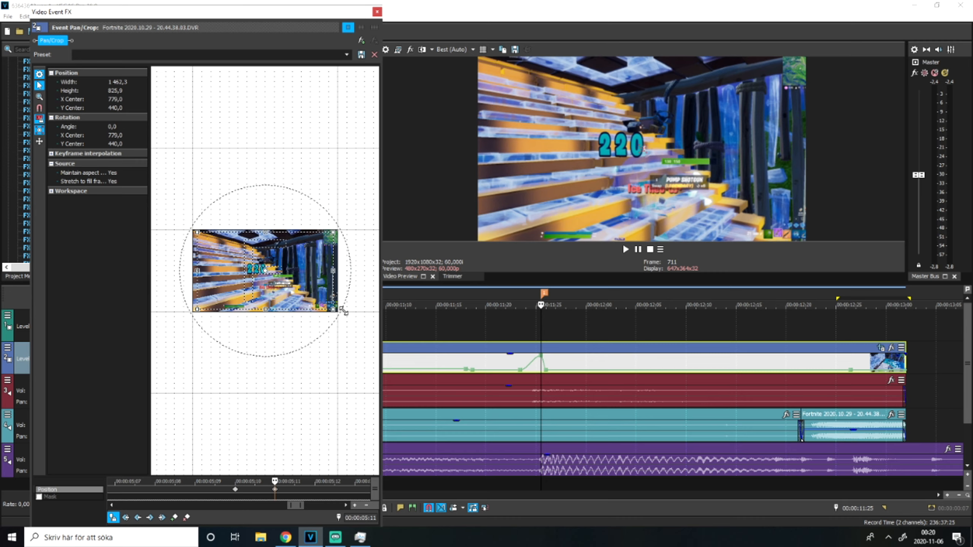
Restore the pan/crop frame to the default full size at 00:00:06:06.
left_click_drag(283, 478, 335, 484)
scroll(254, 485, "down", 2)
left_click_drag(236, 482, 343, 482)
left_click(322, 484)
scroll(323, 483, "down", 4)
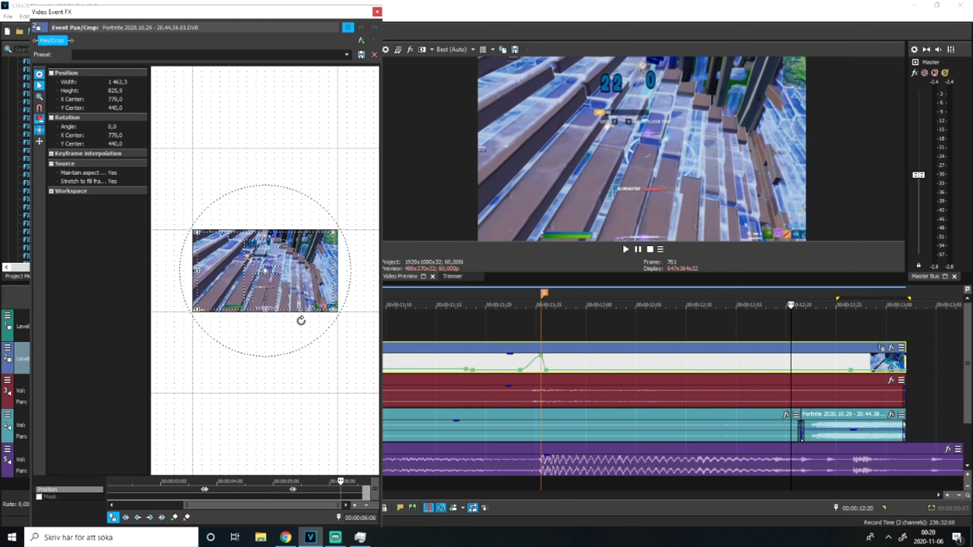
right_click(312, 276)
left_click(329, 286)
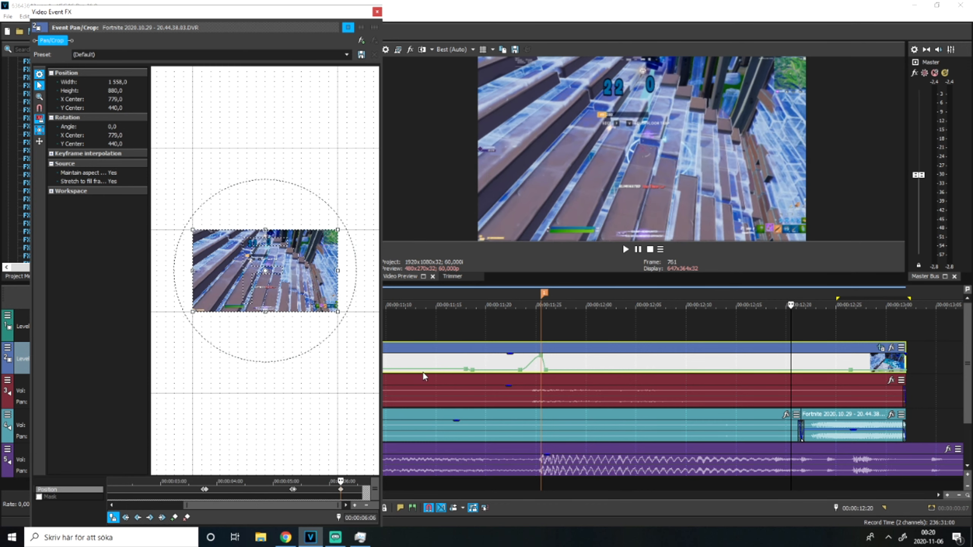
Play the gameplay clip across the marker and inspect its pan/crop keyframes to check the zoom timing.
left_click(473, 334)
key("space")
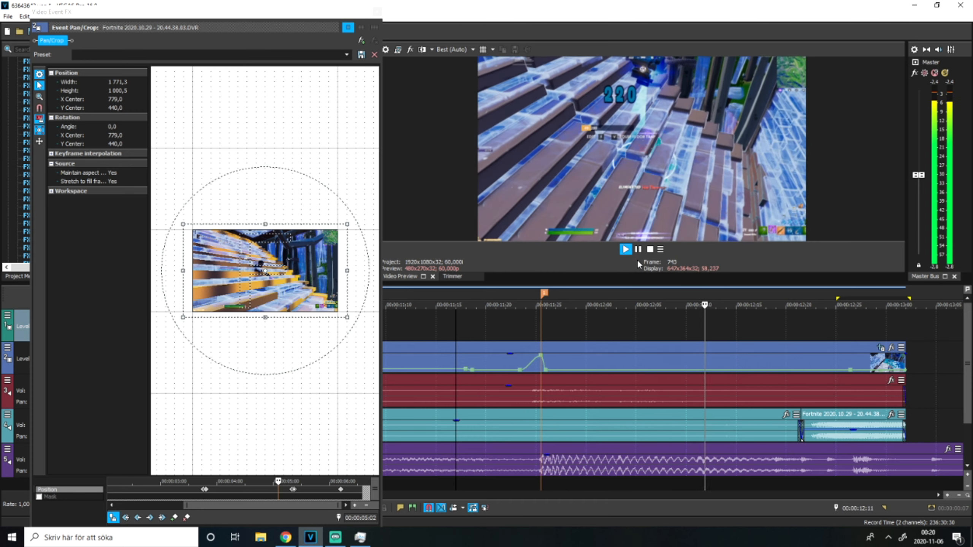
key("space")
scroll(557, 408, "down", 6)
left_click(493, 335)
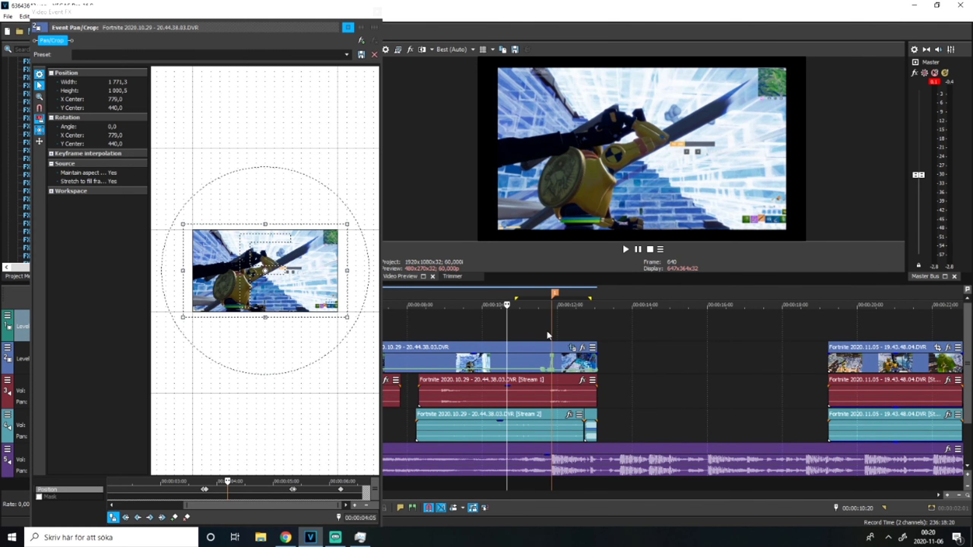
left_click(546, 330)
scroll(546, 329, "up", 5)
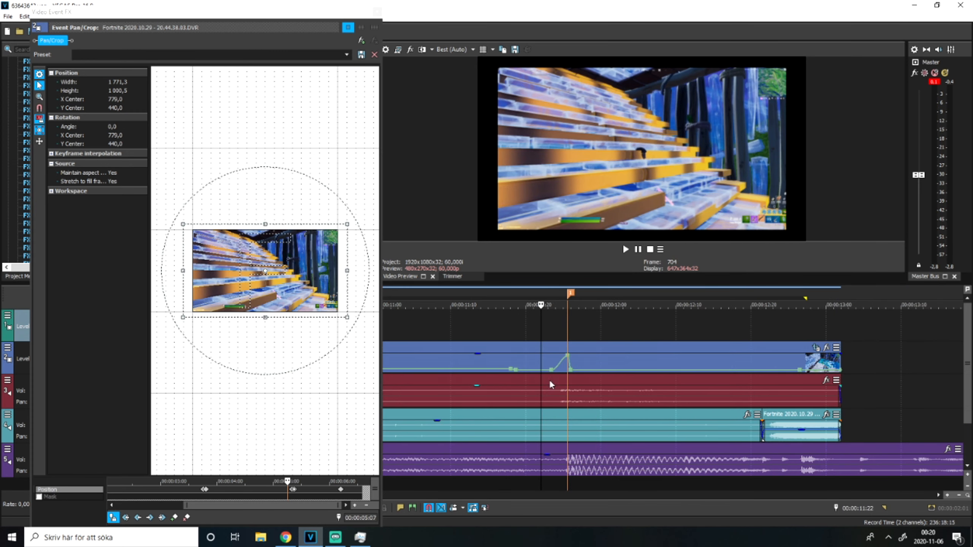
left_click(290, 491)
scroll(306, 488, "up", 3)
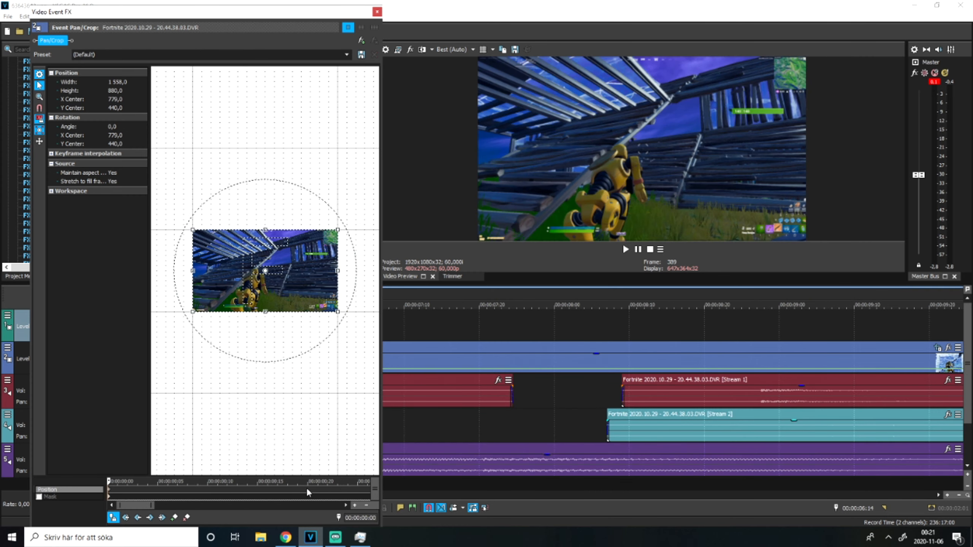
scroll(310, 489, "down", 3)
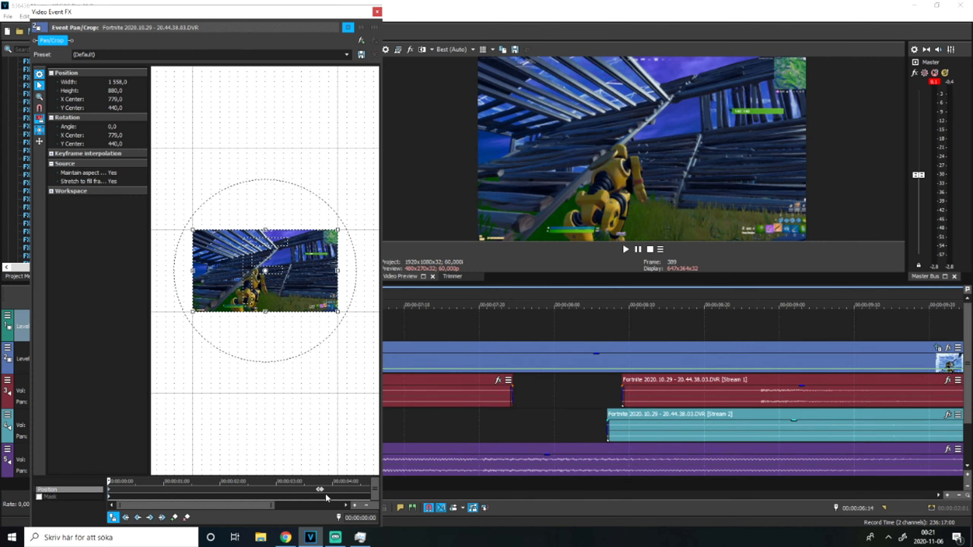
left_click(321, 492)
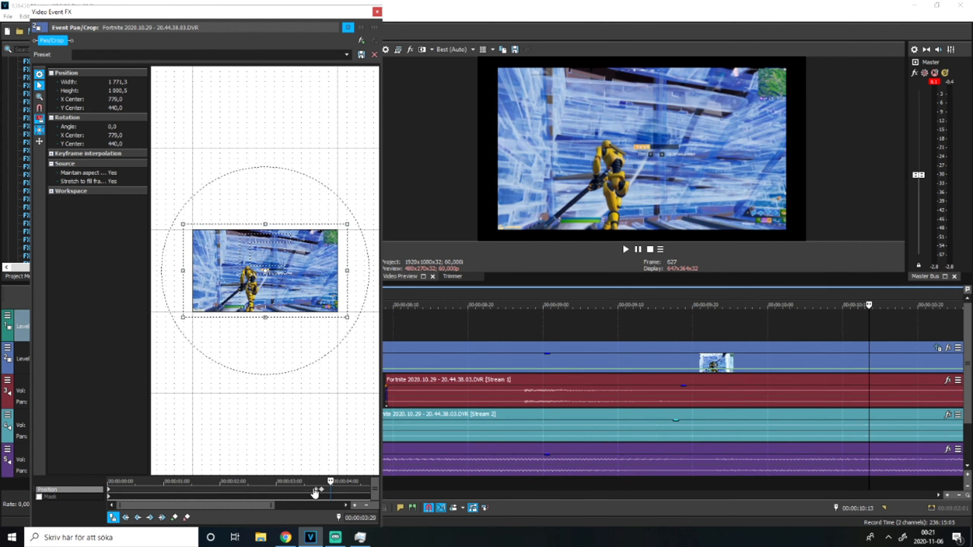
Paste a copy of the gameplay video onto the title track, aligned with the original clip's start.
scroll(529, 351, "down", 6)
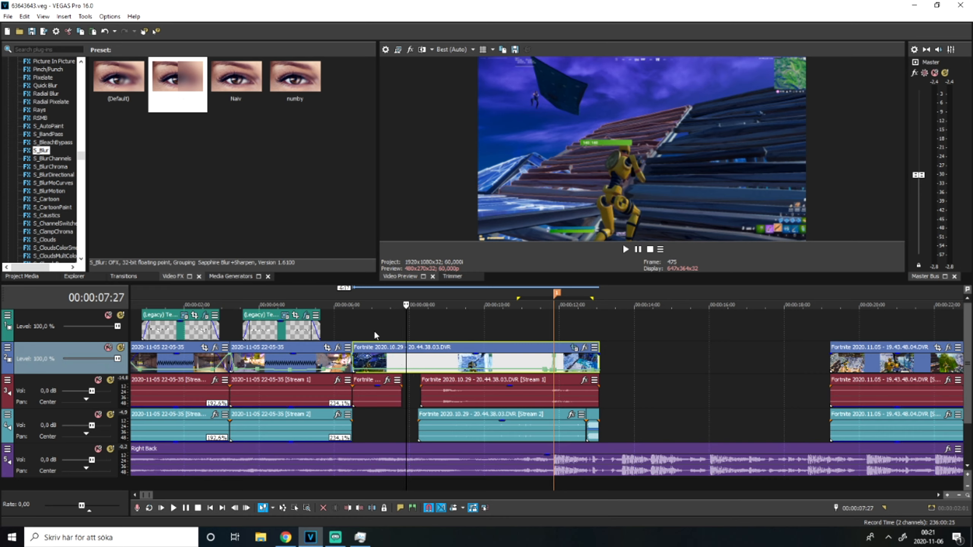
left_click(353, 324)
key("ctrl+v")
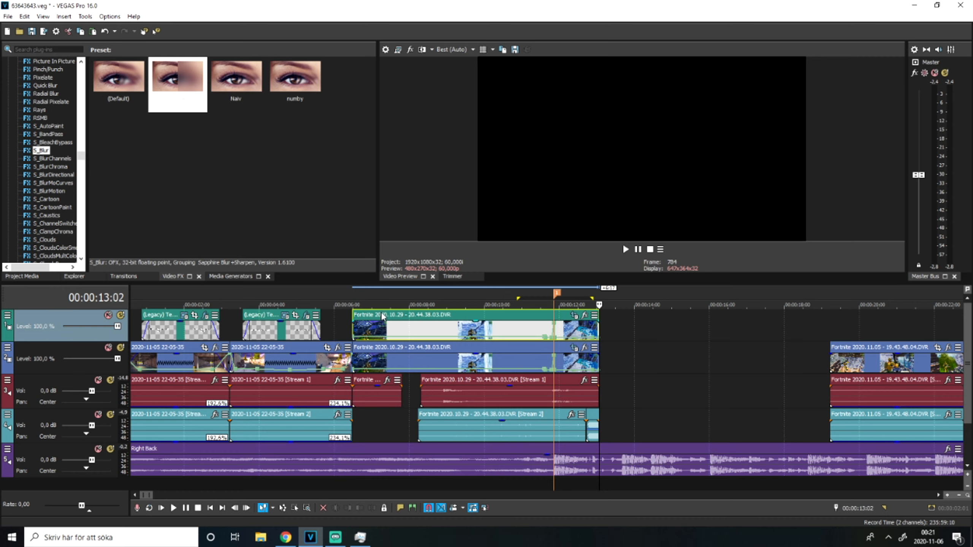
right_click(59, 334)
left_click(88, 343)
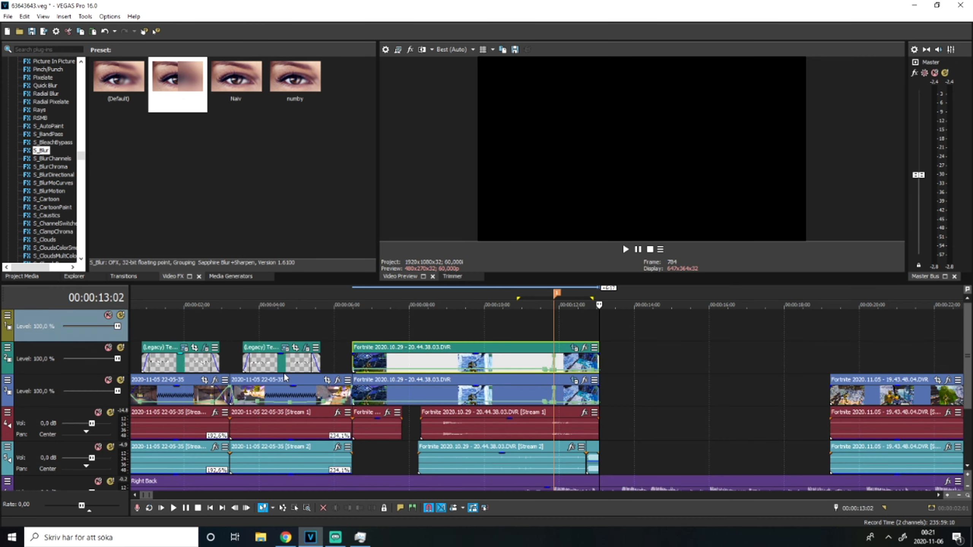
left_click(349, 326)
key("ctrl+z")
Insert a new video track above the title track and paste another aligned copy of the gameplay video onto it.
right_click(60, 335)
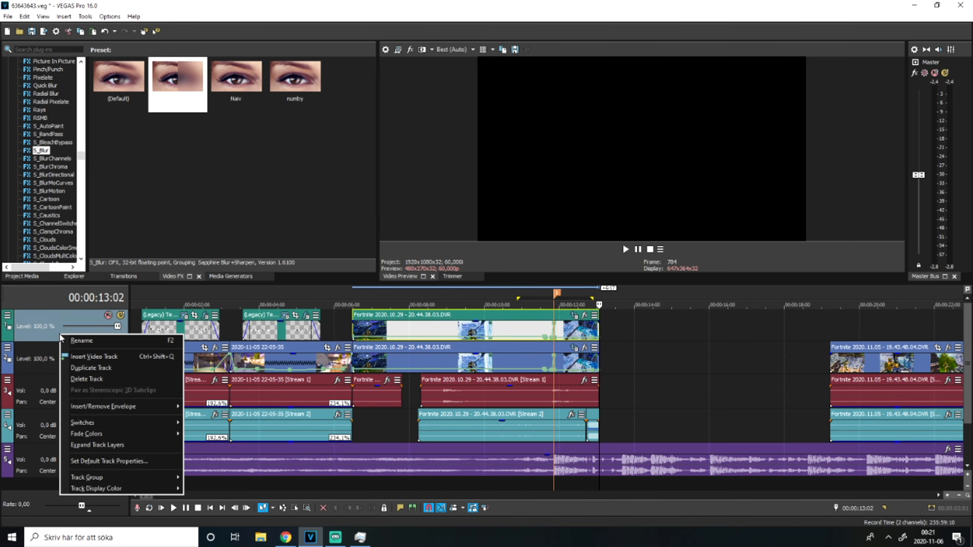
left_click(80, 357)
left_click(348, 324)
key("ctrl+v")
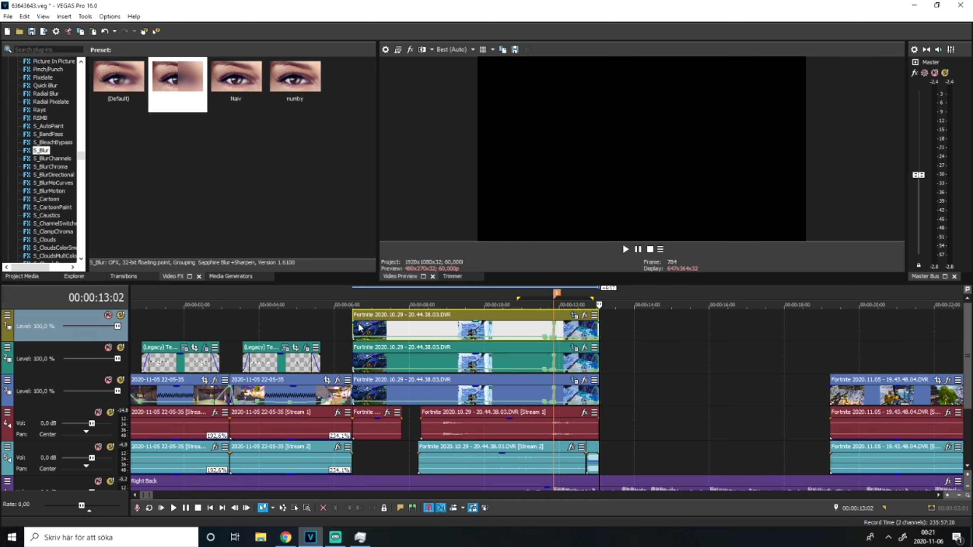
Apply the S_Blur preset 0,204 to the gameplay clip on the lowest video track and play it to check the blur.
left_click(371, 326)
left_click(478, 366)
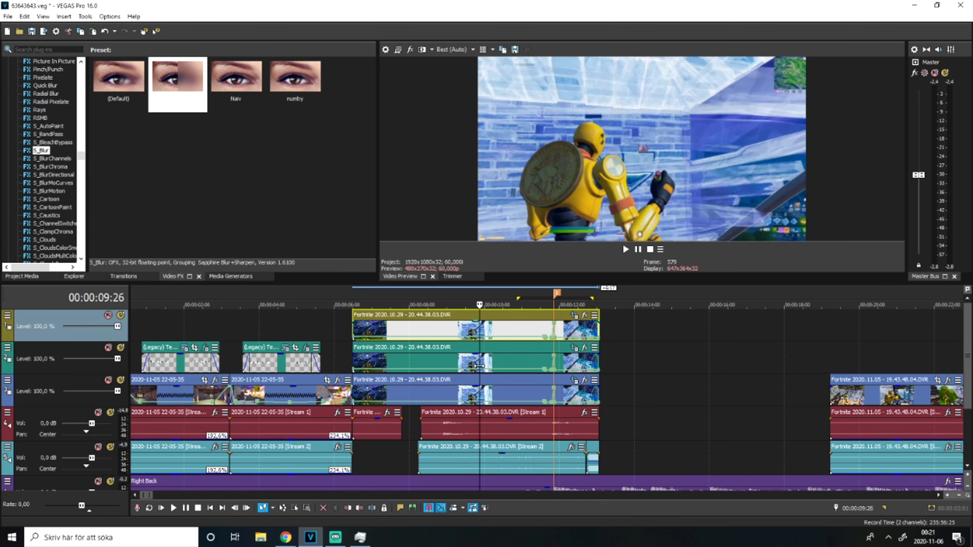
key("space")
key("space")
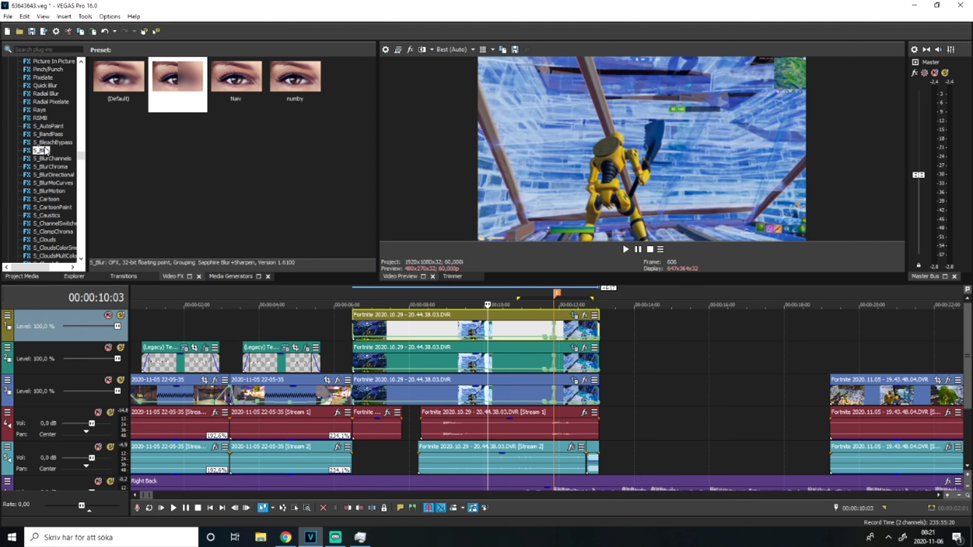
left_click(170, 110)
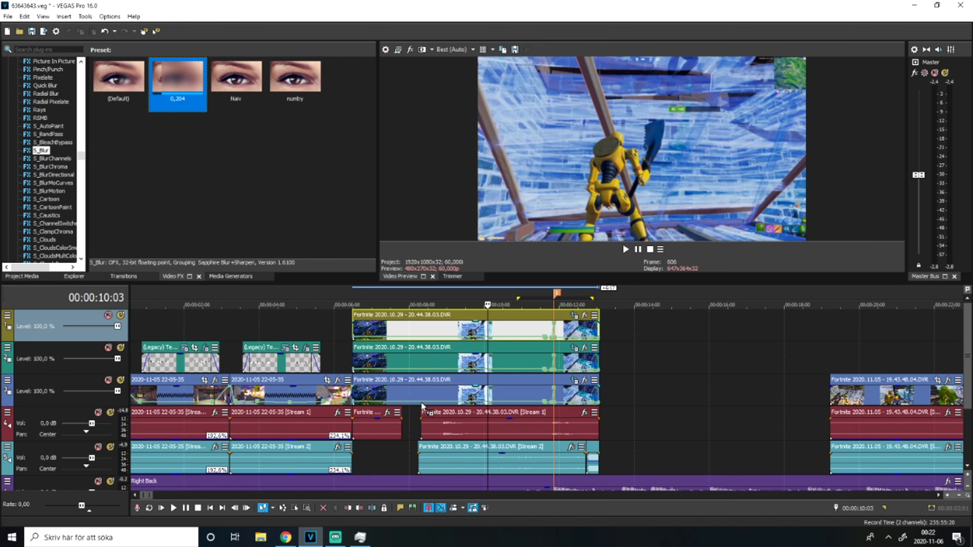
left_click_drag(371, 401, 417, 387)
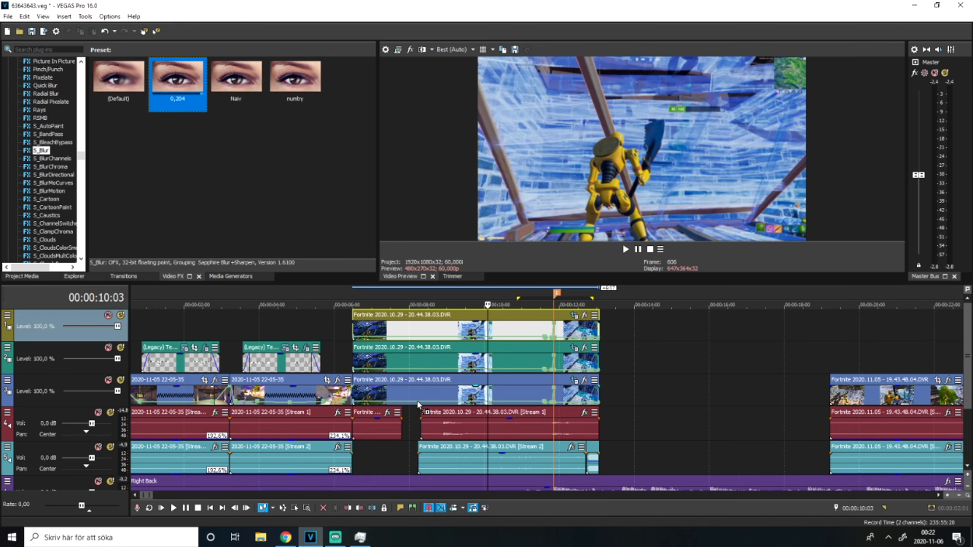
left_click(420, 427)
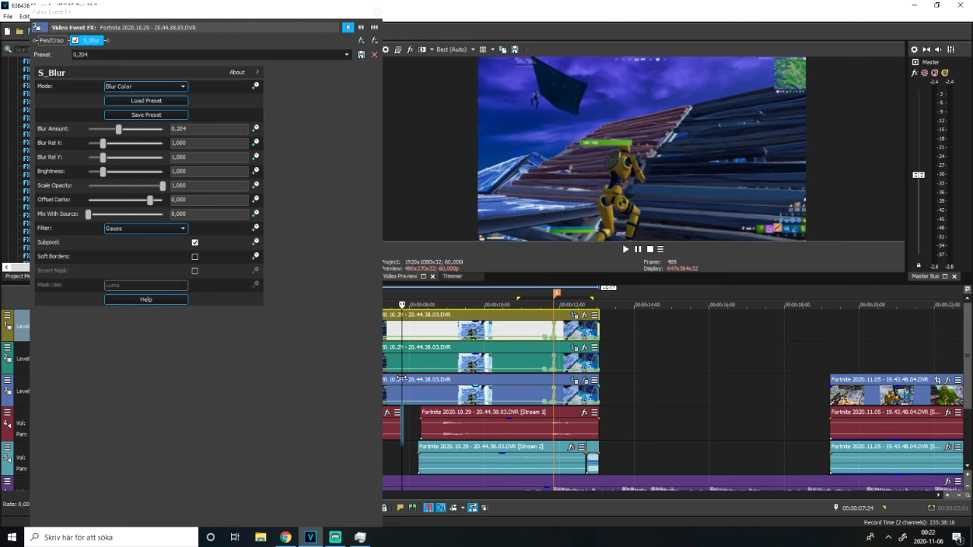
left_click(626, 250)
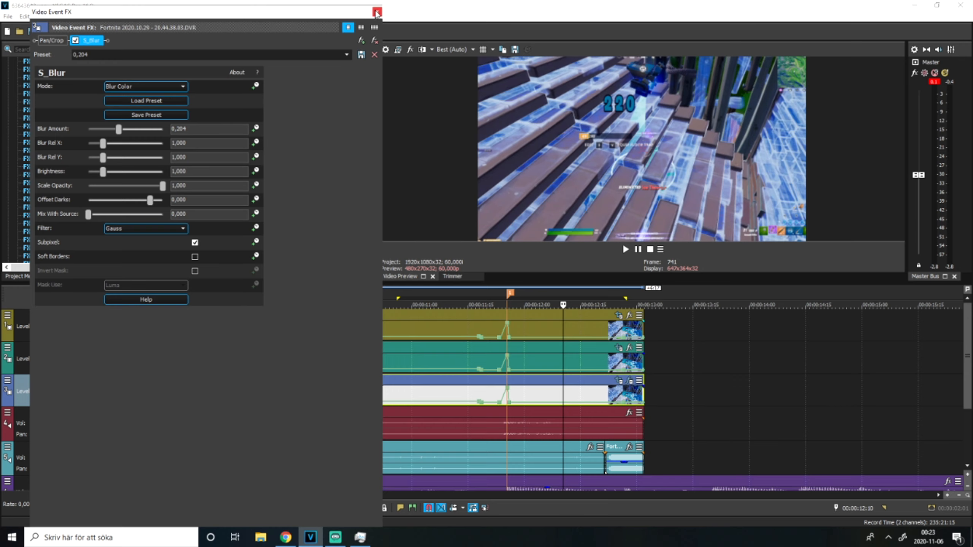
left_click(377, 14)
Apply the default S_EmbossGlass preset to the gameplay copy on the middle video track and raise its Brightness to about 2,347.
scroll(53, 160, "up", 4)
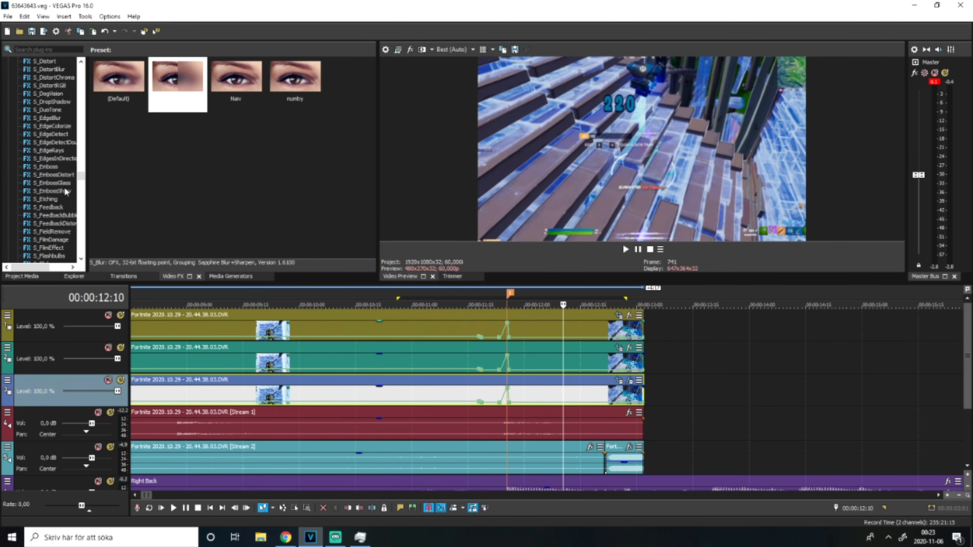
left_click(61, 183)
scroll(453, 349, "down", 3)
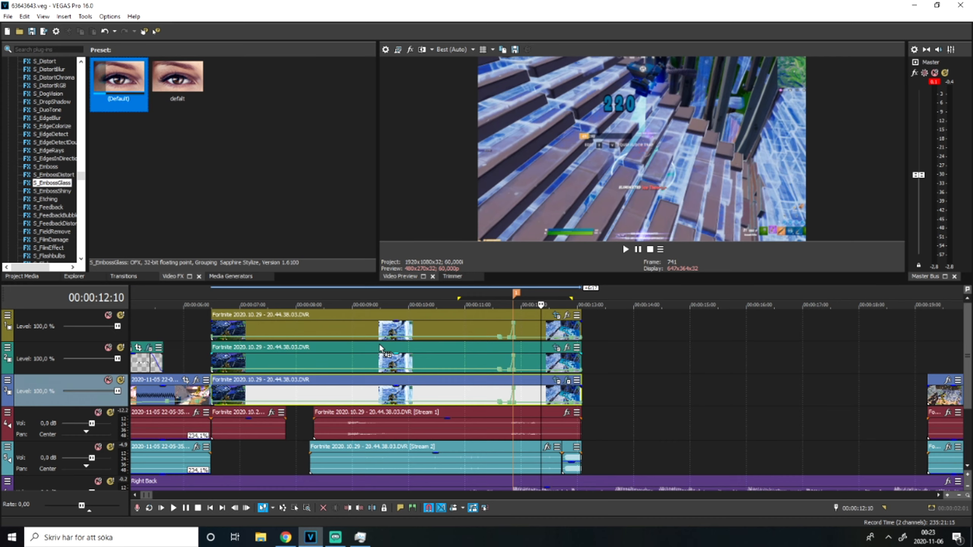
left_click_drag(455, 352, 456, 350)
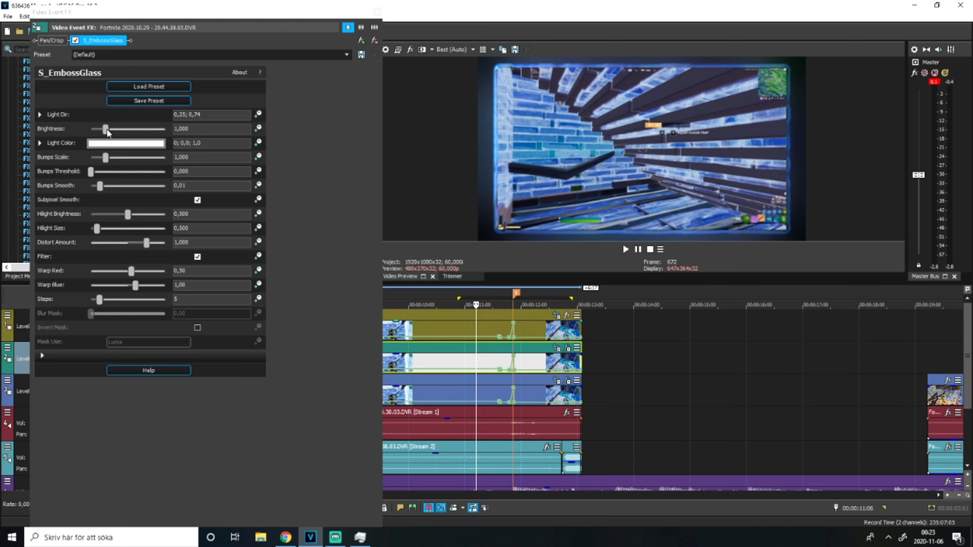
left_click_drag(107, 131, 129, 133)
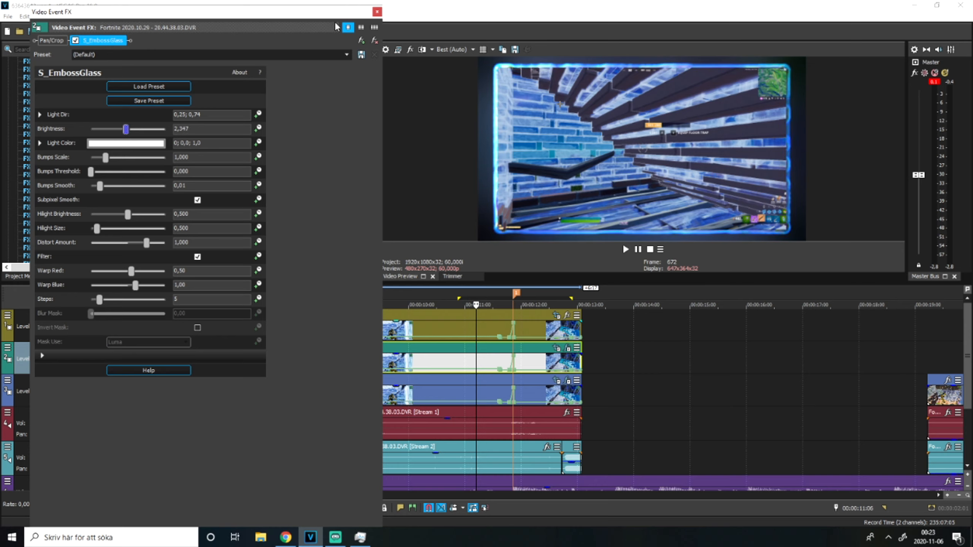
left_click(376, 12)
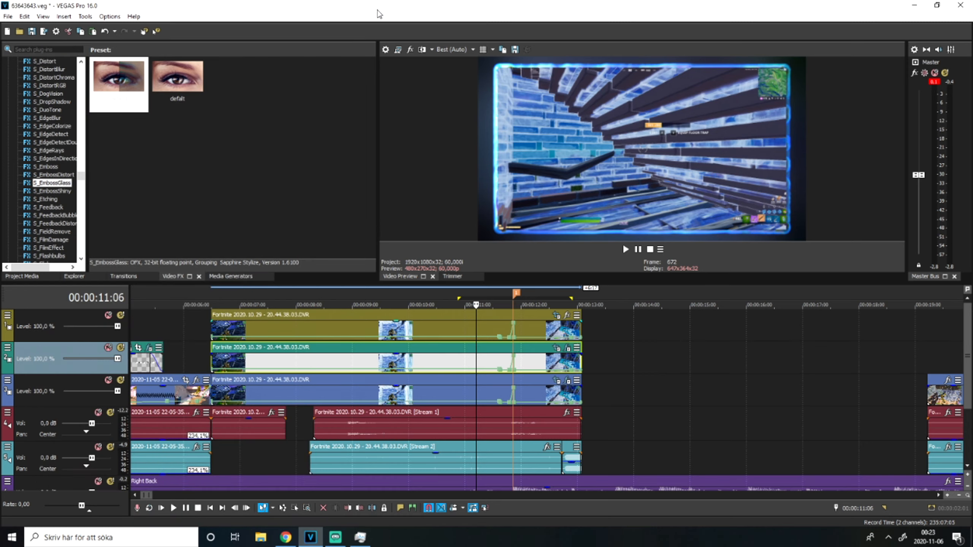
Play the stacked gameplay clips from just before their start to check how the effects look.
left_click(200, 324)
key("space")
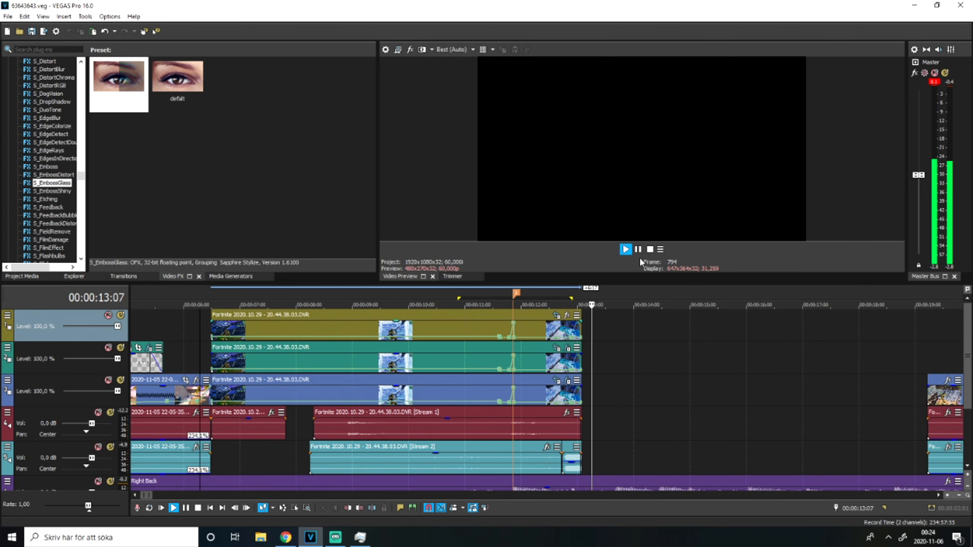
left_click(638, 250)
left_click(195, 324)
key("space")
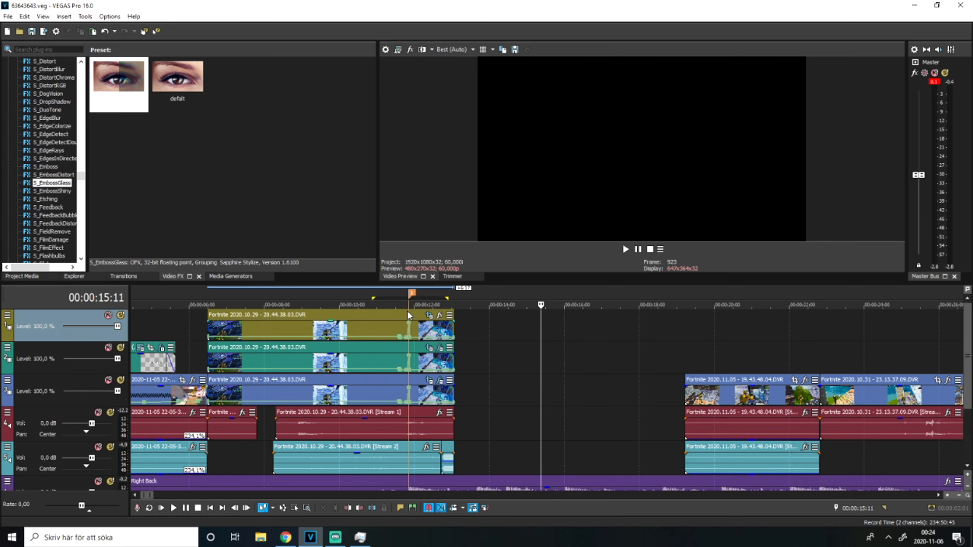
Split all three stacked gameplay video clips at the marker, at 00:00:11:25.
left_click(408, 318)
scroll(519, 359, "up", 12)
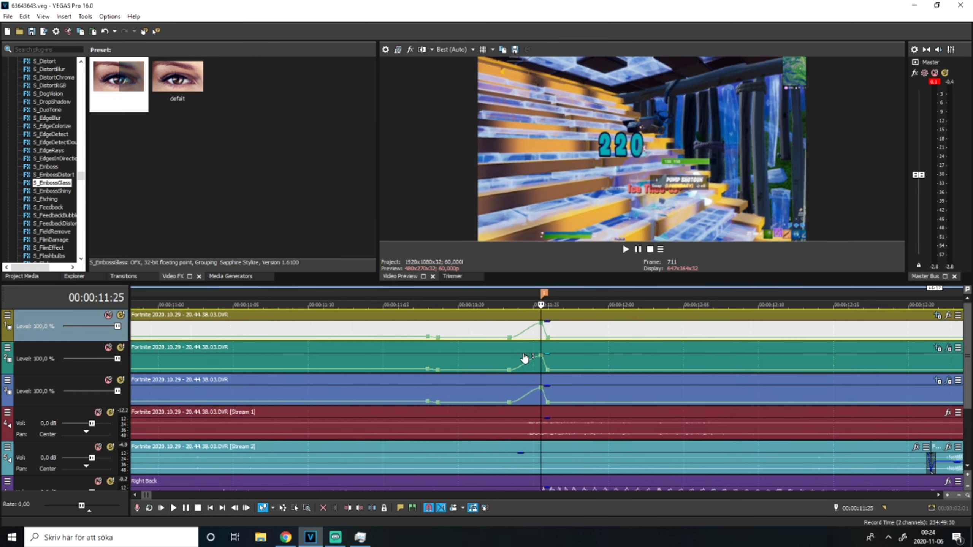
key("s")
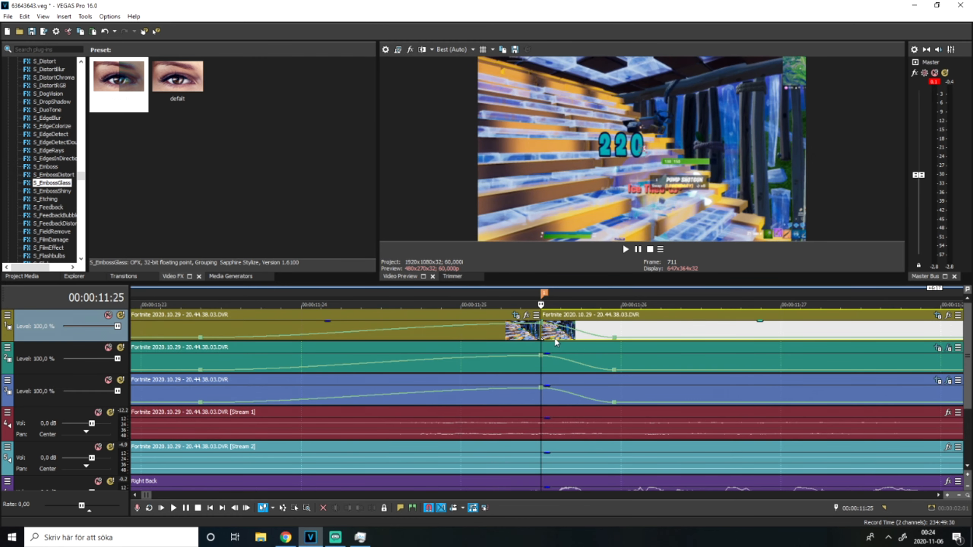
left_click(550, 360)
key("s")
scroll(540, 383, "down", 3)
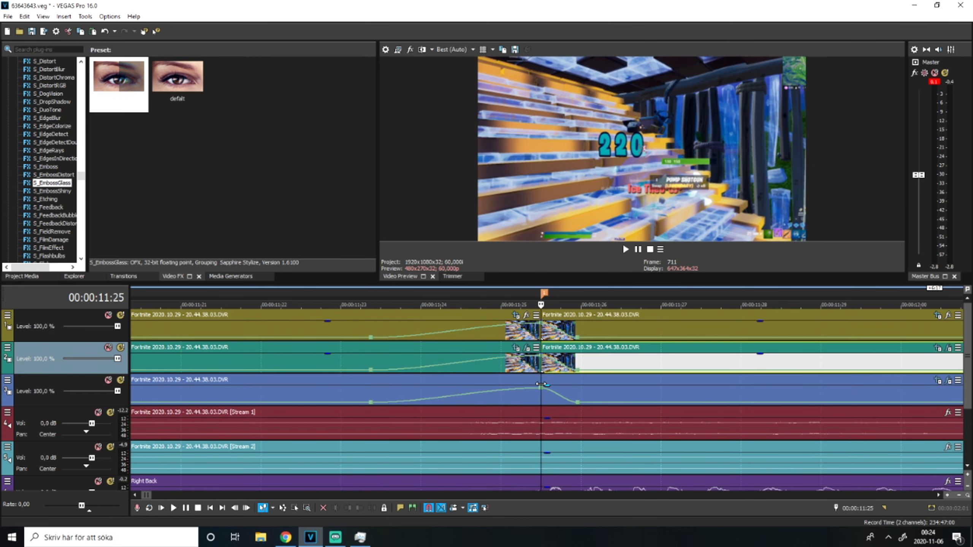
left_click(544, 393)
key("s")
scroll(546, 422, "down", 3)
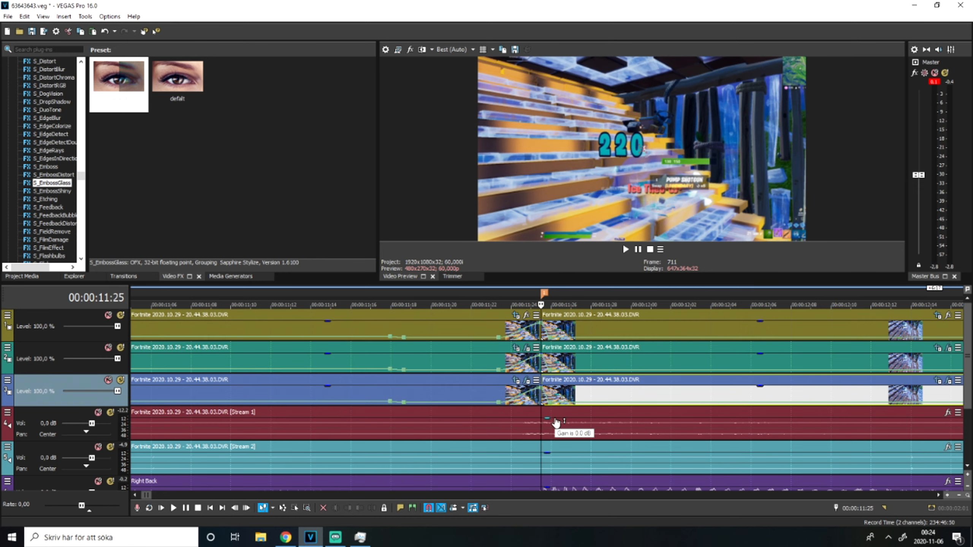
Delete the portions after the marker from the lower two gameplay video tracks and play across the cut.
left_click(572, 397)
key("Delete")
left_click(600, 359)
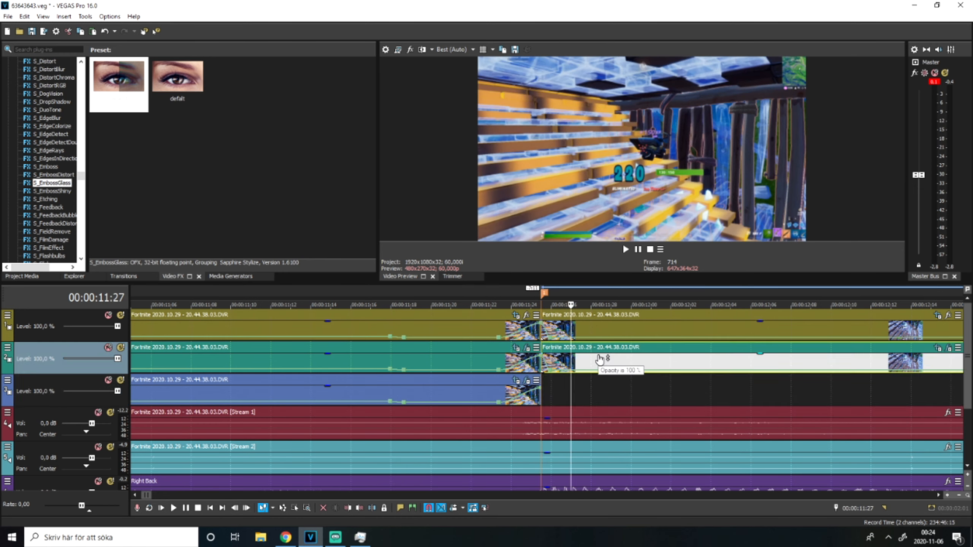
key("Delete")
left_click(489, 329)
key("space")
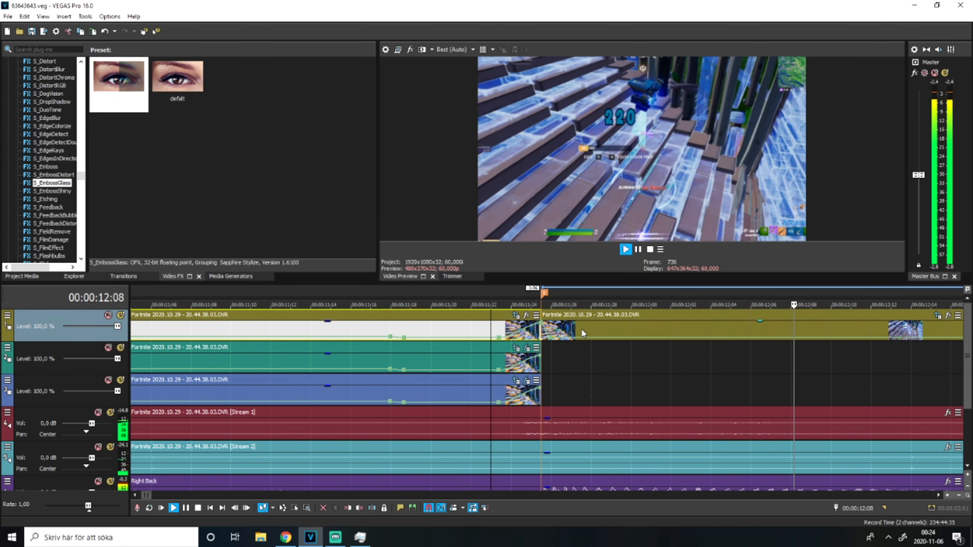
scroll(582, 333, "down", 3)
key("Return")
scroll(22, 211, "down", 5)
Apply the S_Glow preset yeah 3 to the top-track gameplay clip that follows the marker.
scroll(36, 199, "down", 15)
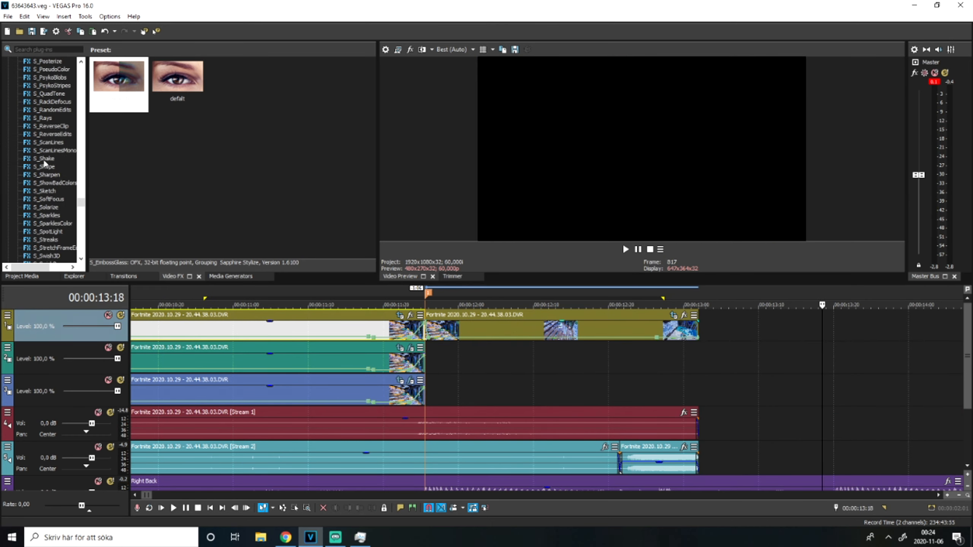
left_click(43, 160)
scroll(52, 185, "up", 6)
scroll(53, 188, "up", 10)
left_click(42, 135)
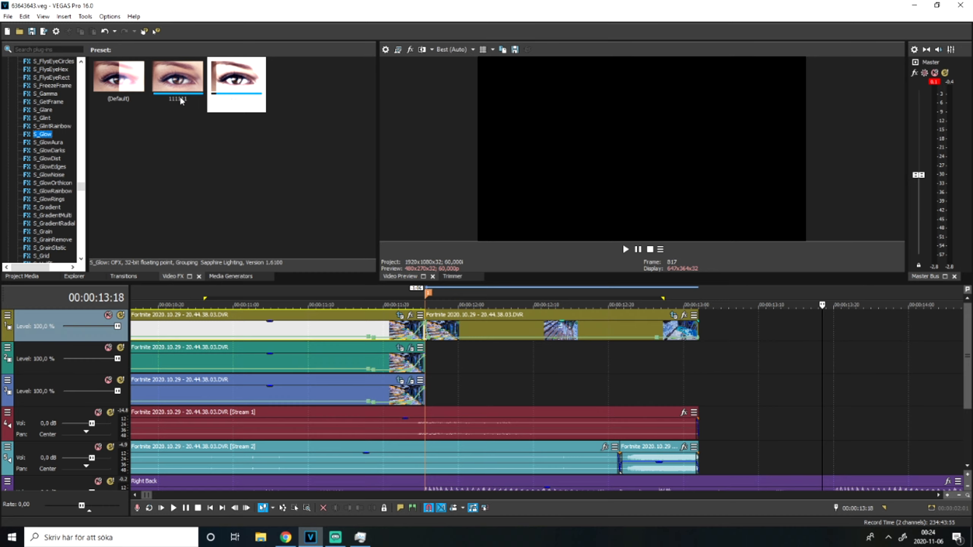
left_click_drag(229, 86, 463, 330)
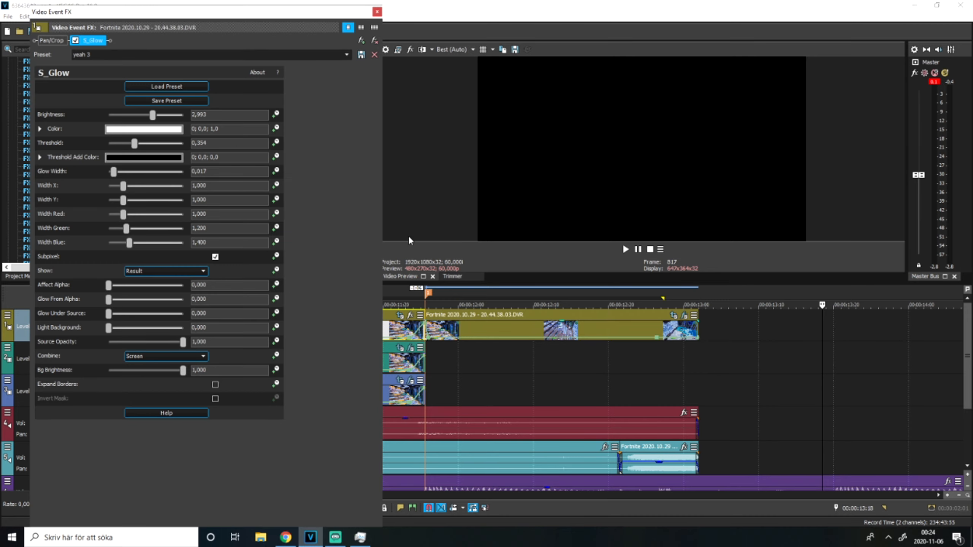
Play across the cut at the marker to check the glow on the top-track clip.
left_click(439, 326)
scroll(517, 372, "up", 3)
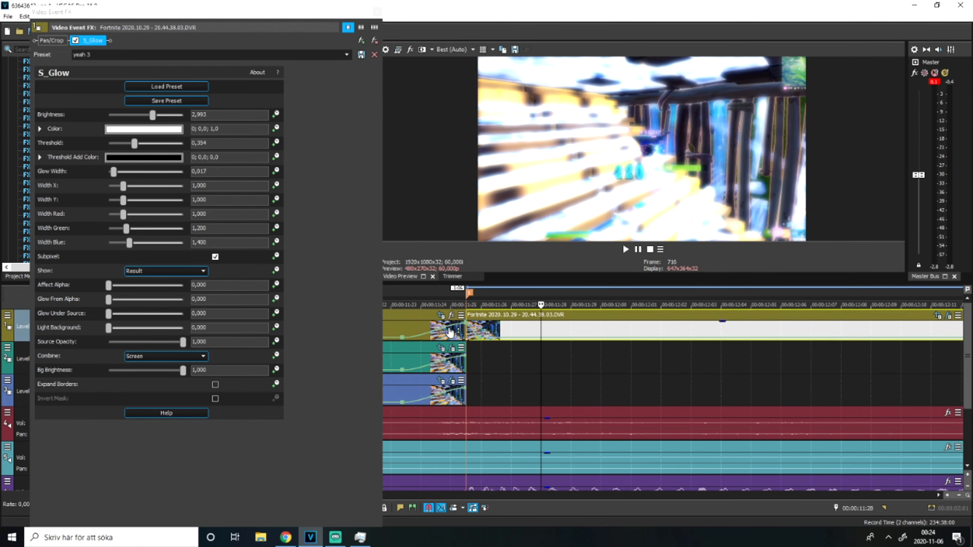
left_click(421, 326)
left_click(625, 250)
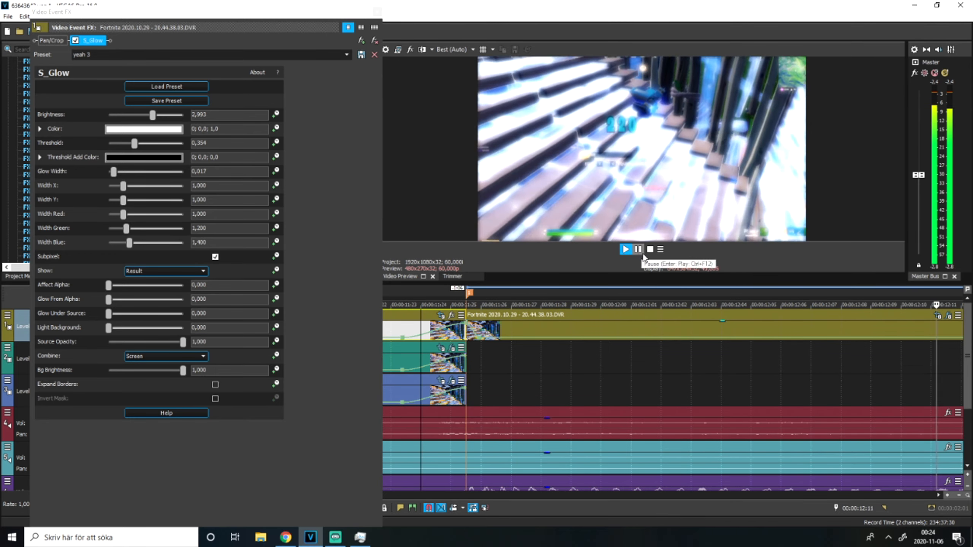
scroll(643, 255, "down", 3)
left_click(639, 250)
scroll(633, 320, "down", 3)
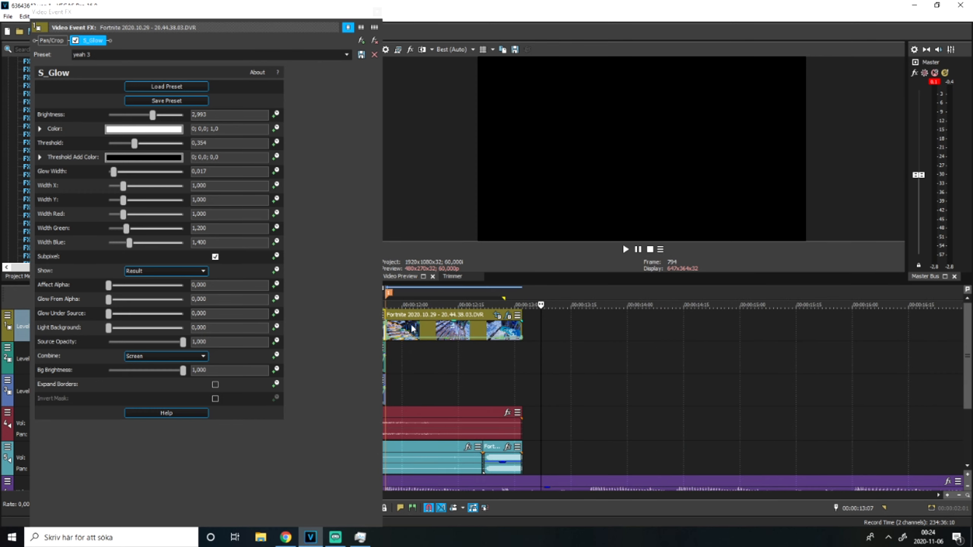
Enable keyframe animation for the Brightness, Glow Width and Threshold parameters of the clip's S_Glow effect.
left_click(422, 329)
scroll(496, 345, "up", 3)
left_click(276, 114)
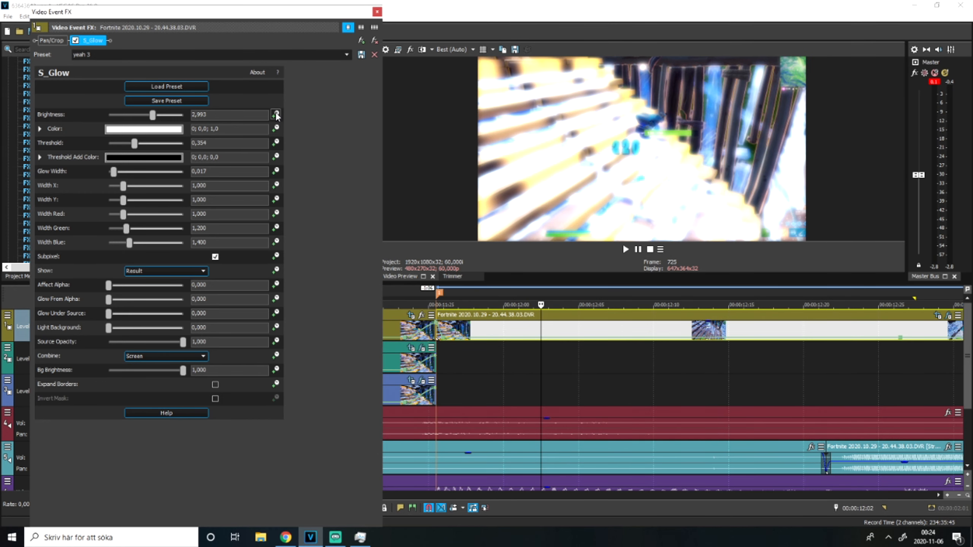
left_click(275, 172)
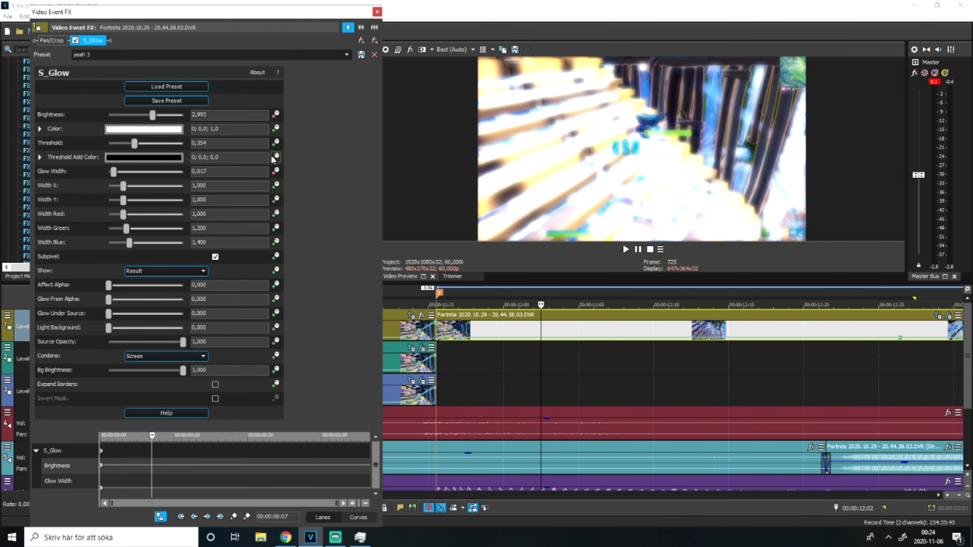
left_click(276, 142)
Keyframe S_Glow at 00:00:00:29 with Brightness 2,000, Threshold 0,500 and Glow Width 0,000, and play the fading glow.
left_click_drag(149, 447, 347, 449)
scroll(565, 365, "down", 4)
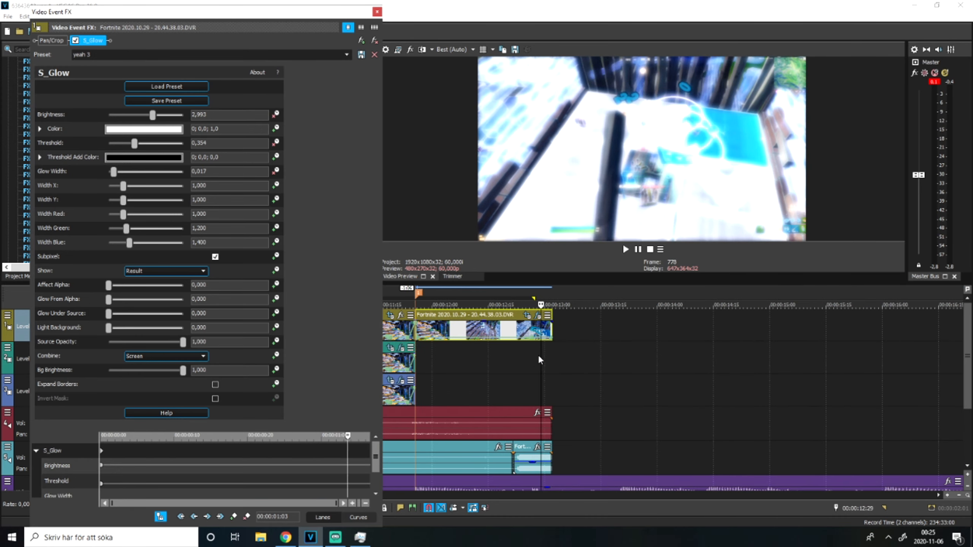
mouse_move(540, 357)
left_mouse_down()
mouse_move(502, 354)
mouse_move(524, 354)
left_mouse_up()
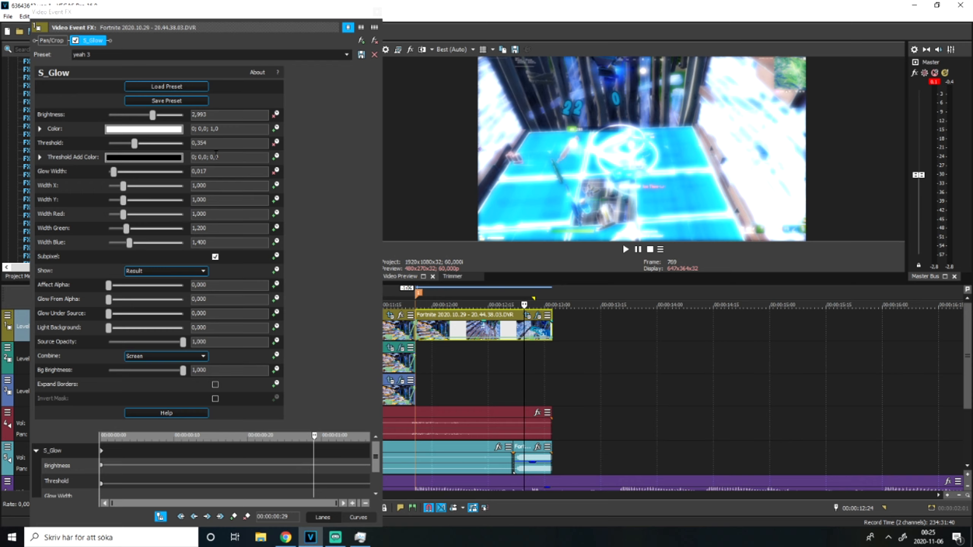
double_click(199, 115)
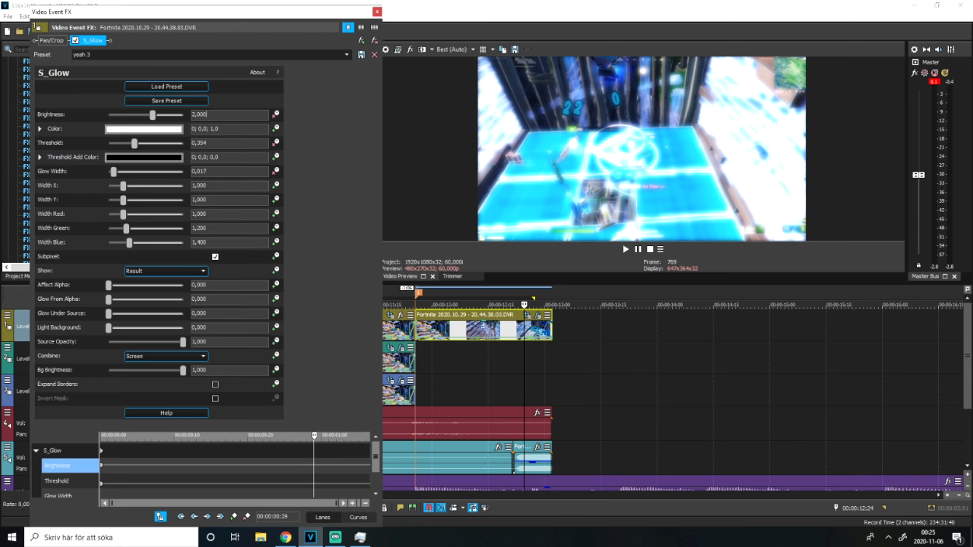
double_click(196, 142)
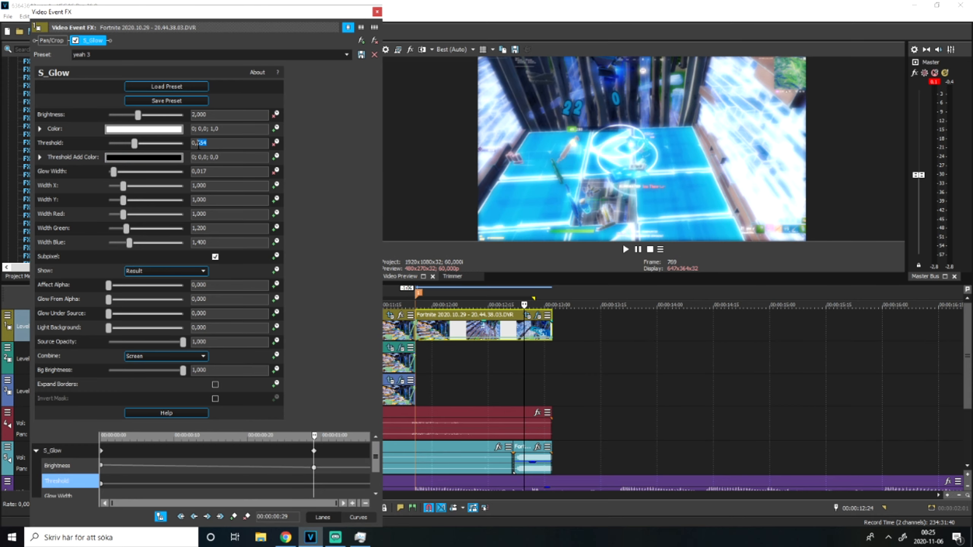
double_click(211, 171)
left_click_drag(113, 173, 93, 176)
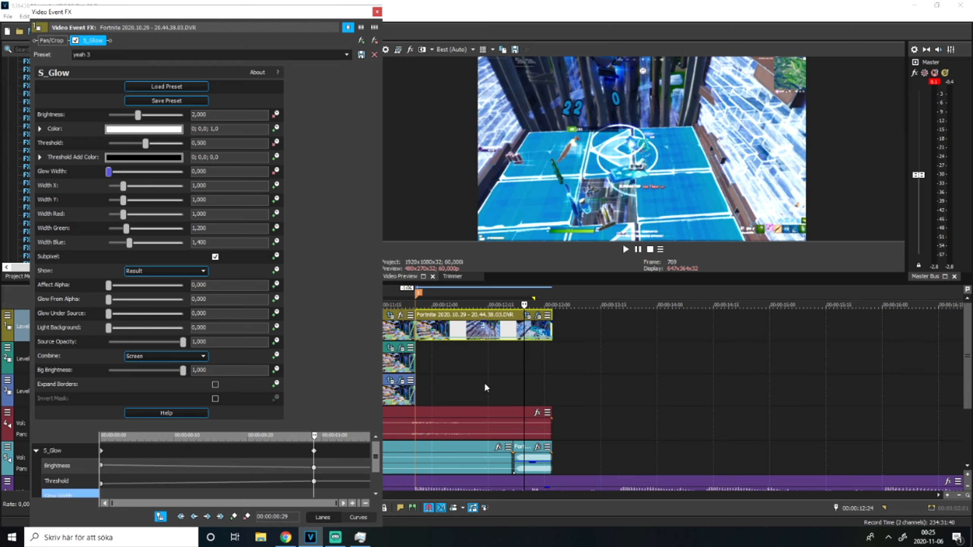
left_click(626, 249)
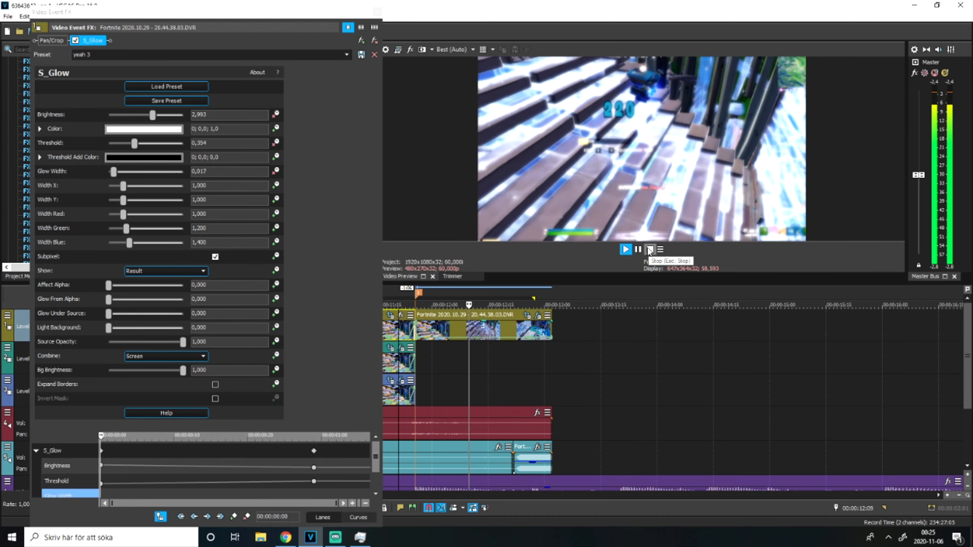
left_click(638, 250)
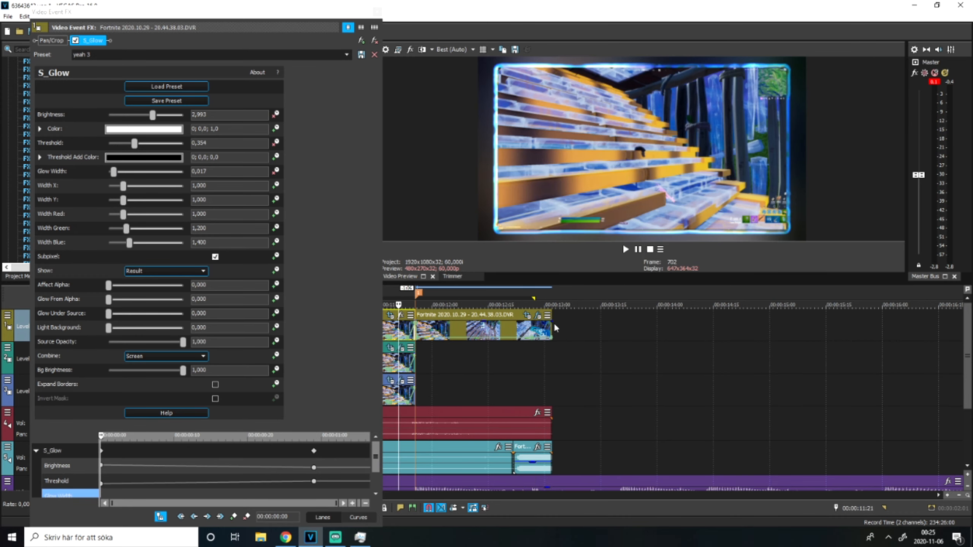
Extend the end of the top-track gameplay clip slightly past the end of its audio.
left_click(553, 329)
left_click_drag(553, 329, 571, 329)
key("space")
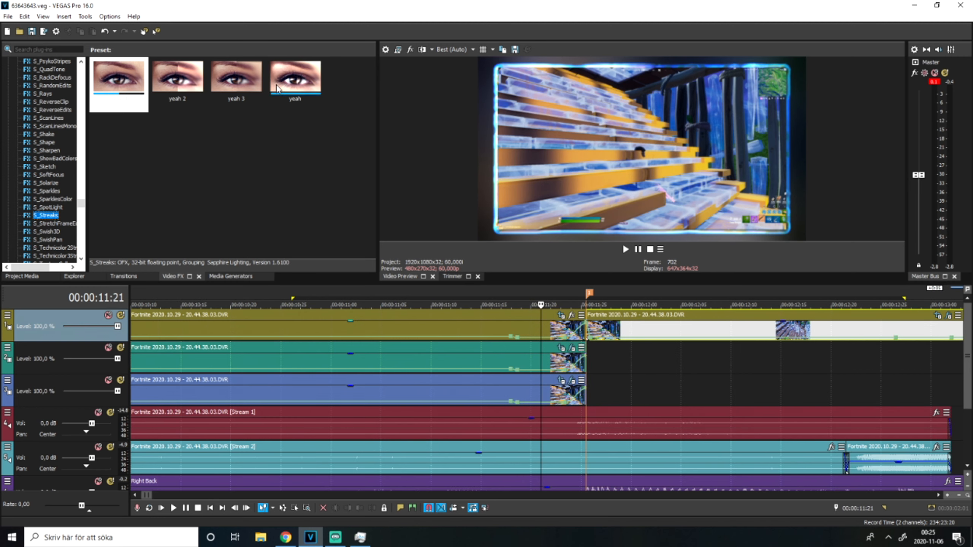
Apply the S_Streaks preset yeah 3 to the top-track clip after the marker and play across the cut.
left_click_drag(236, 77, 636, 321)
left_click(632, 319)
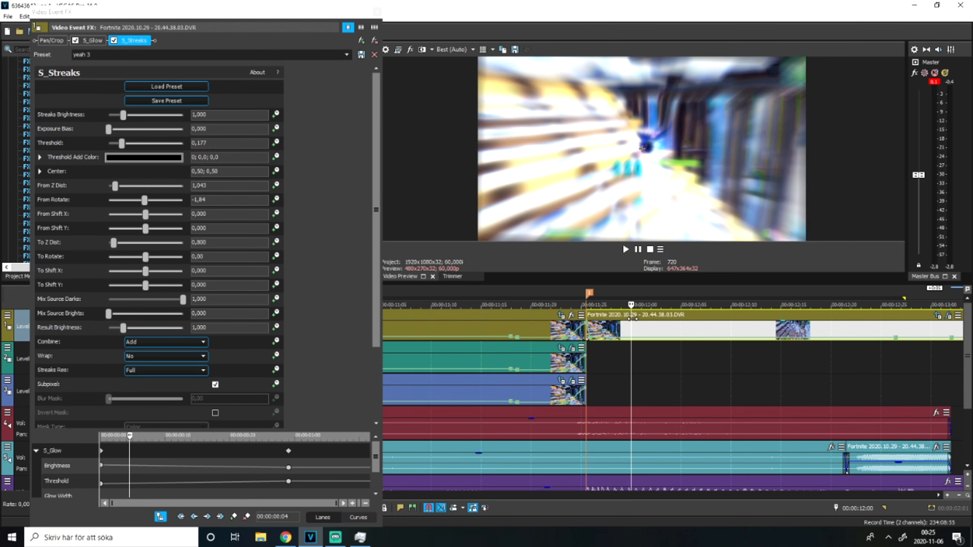
left_click_drag(631, 324, 537, 323)
key("space")
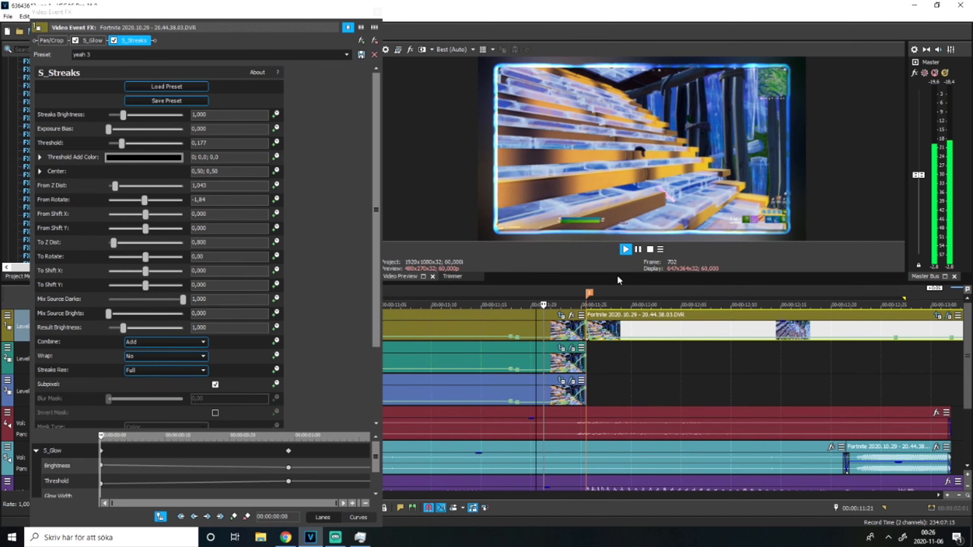
left_click(639, 249)
scroll(569, 325, "down", 1)
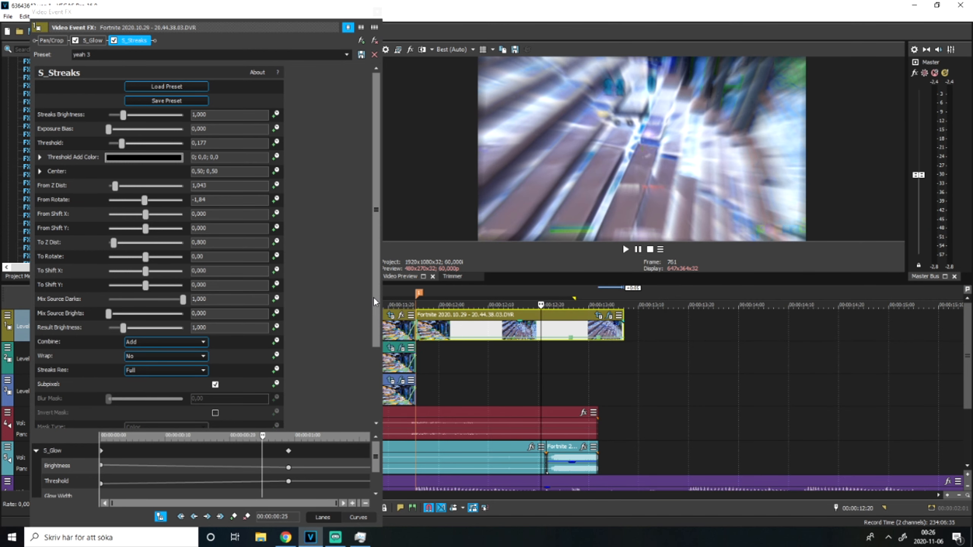
Enable keyframe animation for the Streaks Brightness, Threshold and From Z Dist parameters of the clip's S_Streaks effect.
mouse_move(374, 210)
left_mouse_down()
mouse_move(370, 290)
mouse_move(382, 213)
left_mouse_up()
scroll(523, 333, "up", 1)
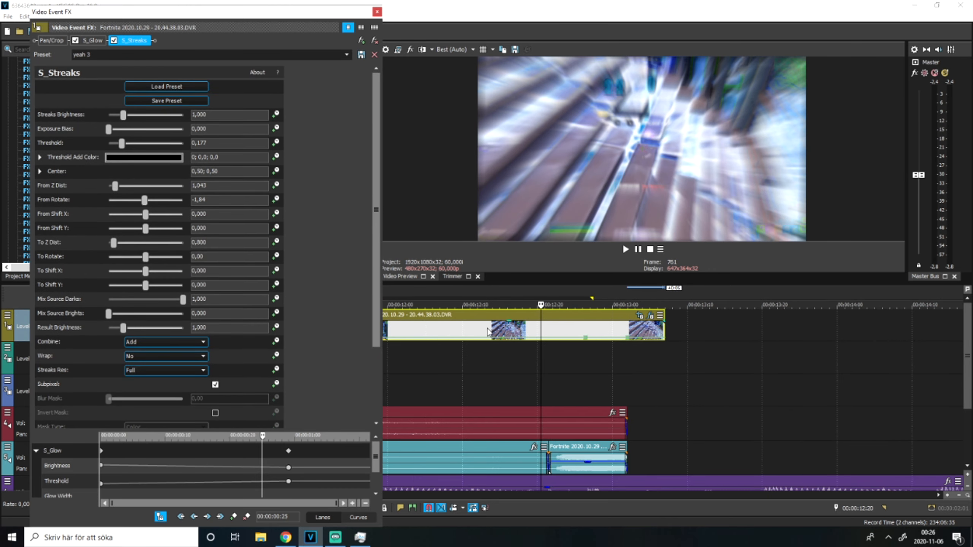
left_click(488, 328)
left_click_drag(488, 328, 540, 323)
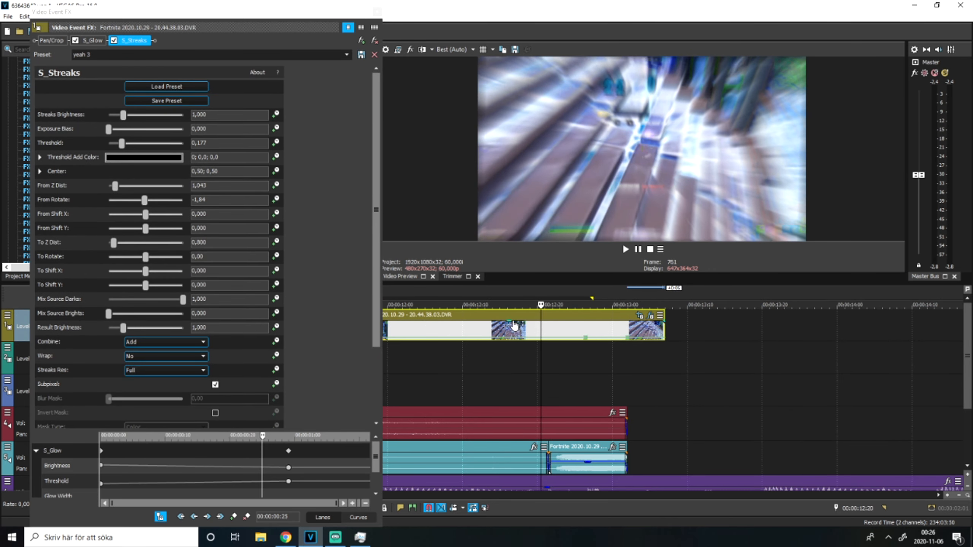
left_click(277, 143)
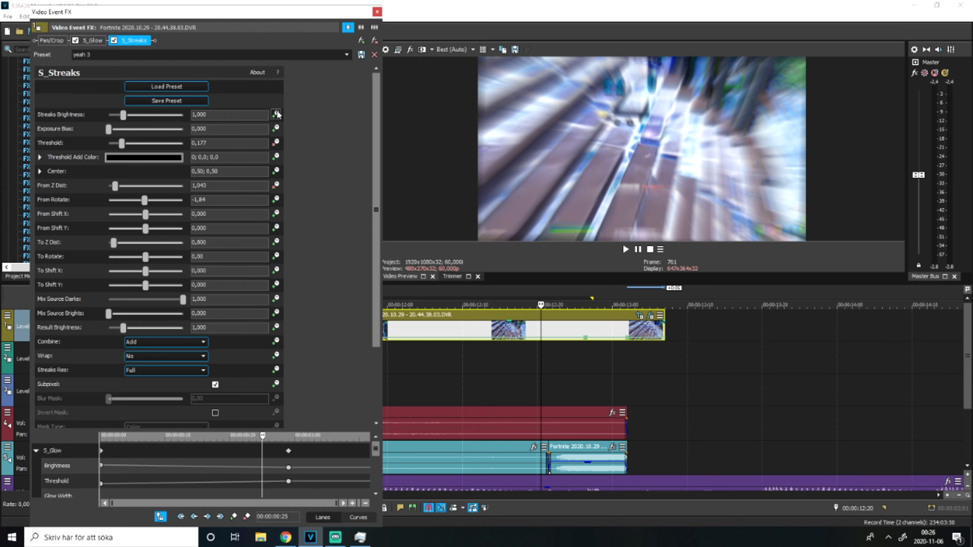
left_click_drag(375, 310, 362, 391)
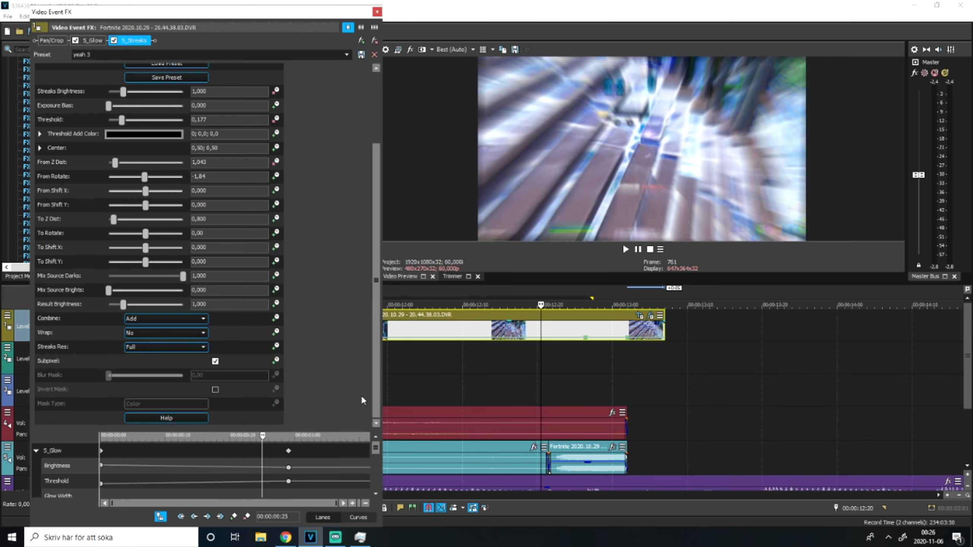
left_click_drag(229, 12, 212, 7)
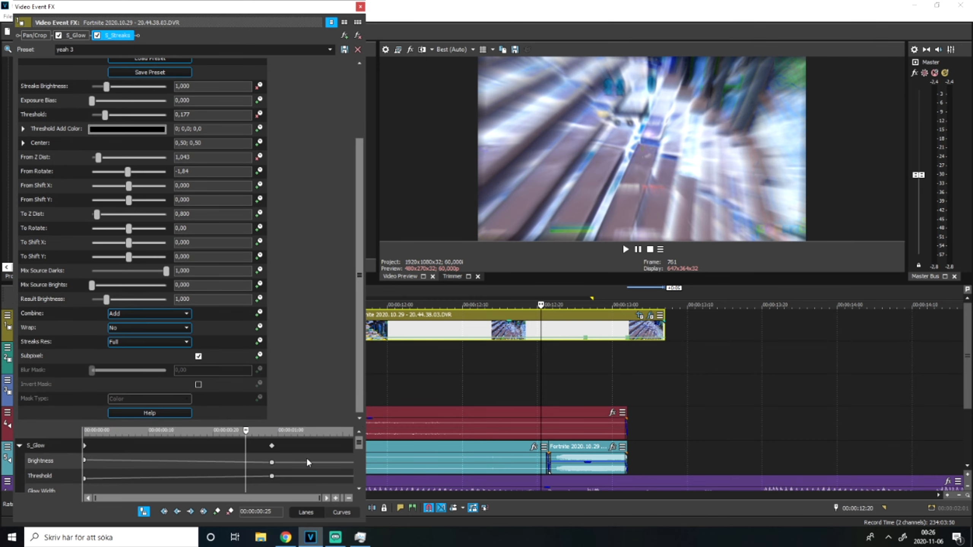
left_click(359, 487)
left_click(359, 487)
left_click(358, 487)
Keyframe the S_Streaks Threshold at 1,000 at 00:00:00:08 and return to the footage before the cut.
left_click_drag(246, 430, 155, 431)
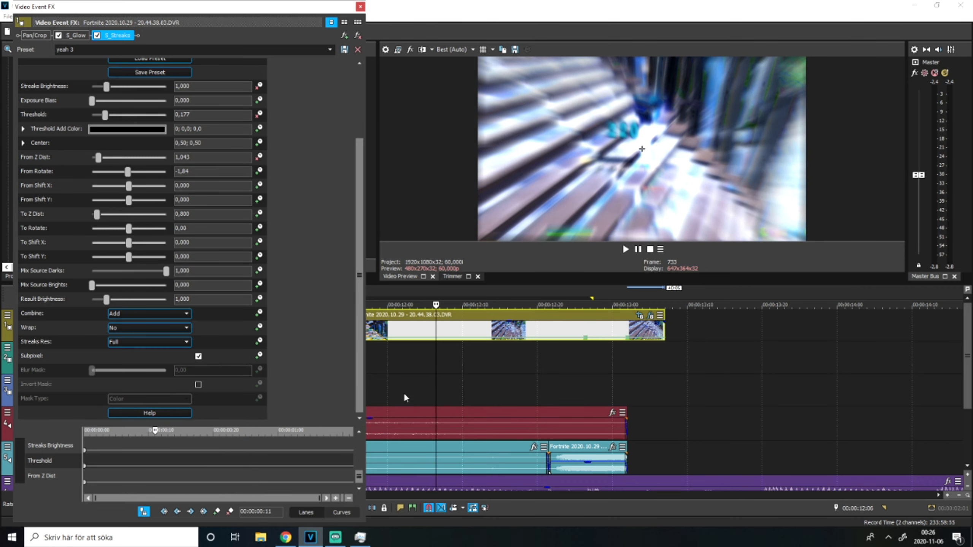
scroll(403, 392, "down", 4)
left_click_drag(540, 362, 536, 362)
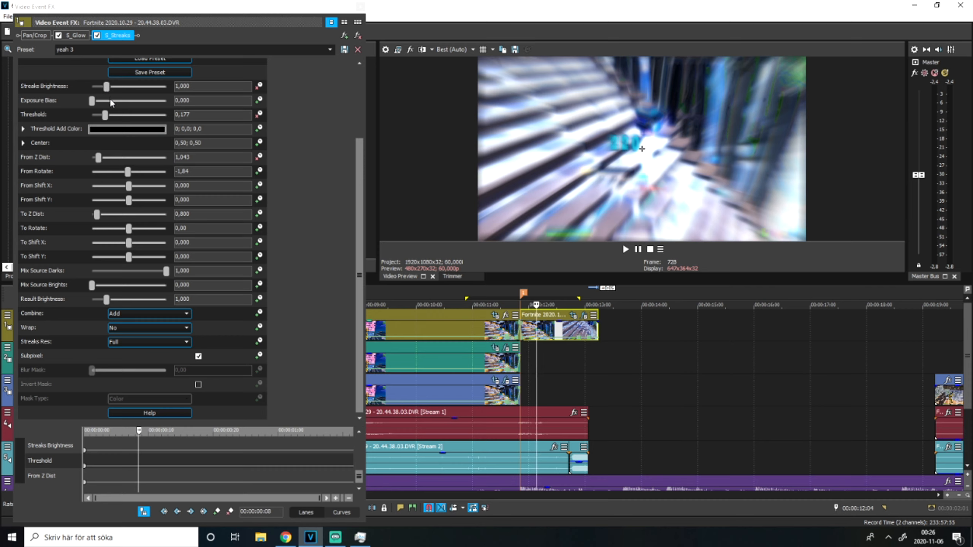
left_click_drag(106, 119, 196, 123)
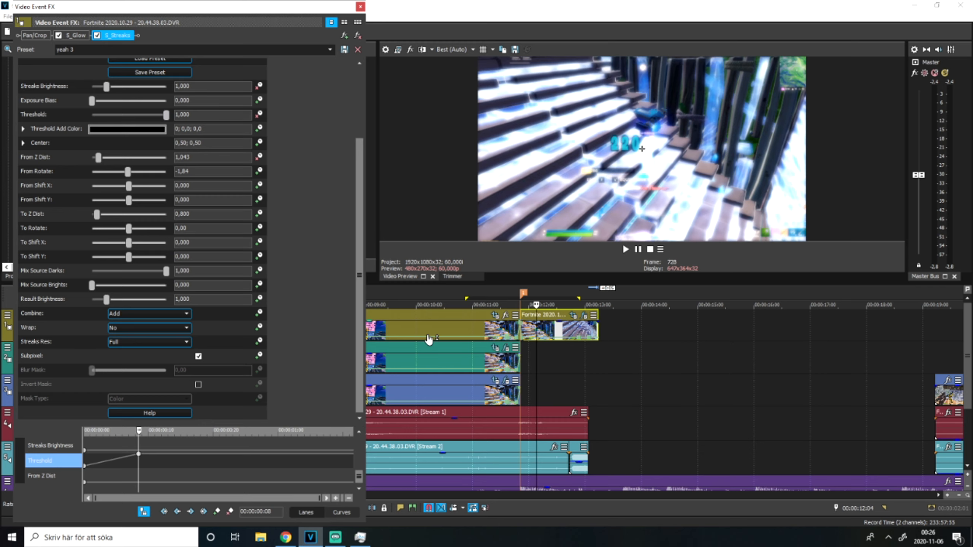
left_click(465, 330)
key("space")
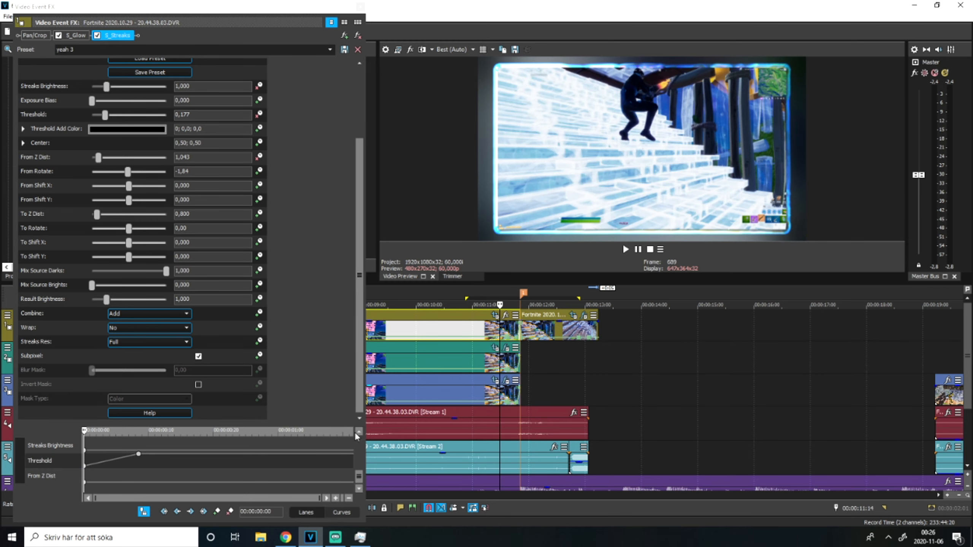
Move the S_Streaks Threshold keyframe to about 00:00:01:08, play the slower streak fade, and close the clip's effects.
left_click_drag(359, 477, 339, 470)
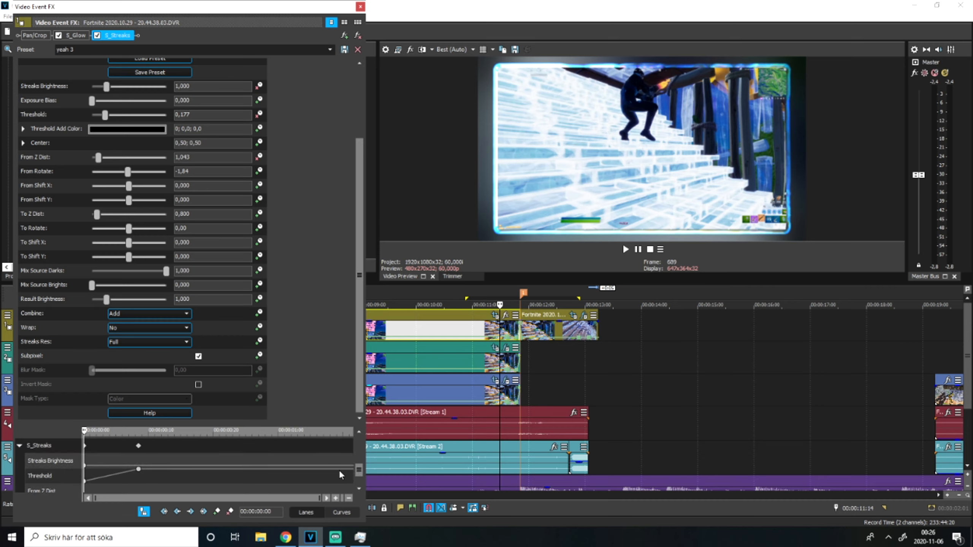
left_click_drag(143, 472, 337, 482)
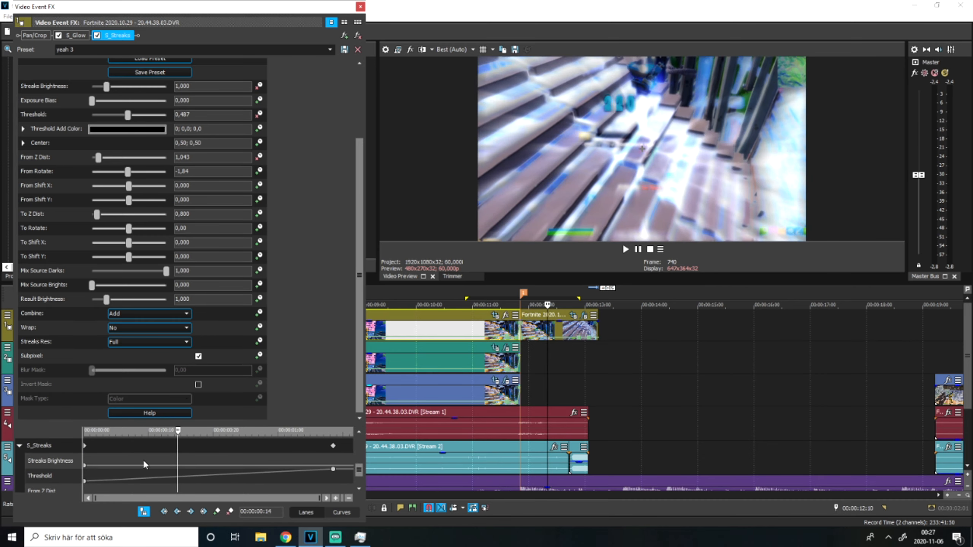
left_click(114, 454)
left_click(625, 249)
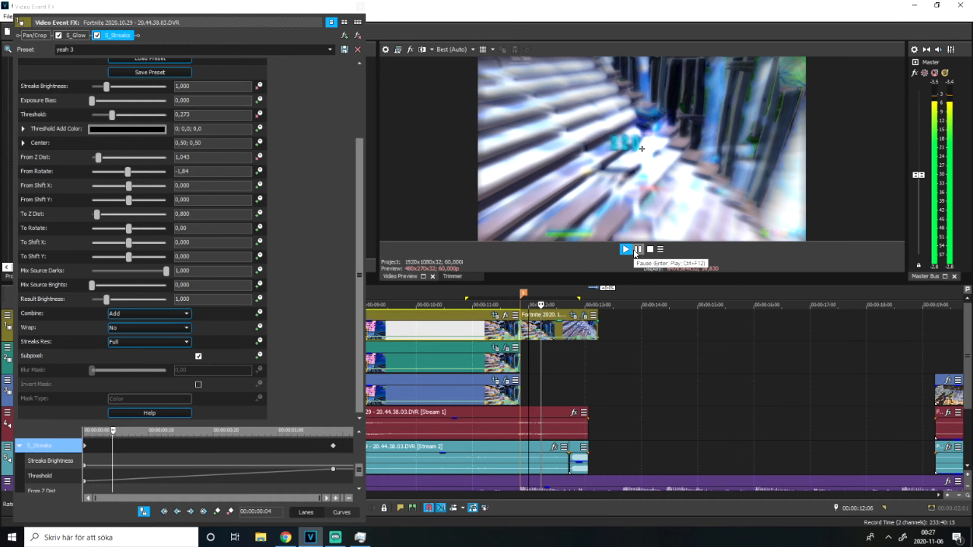
left_click(464, 330)
key("space")
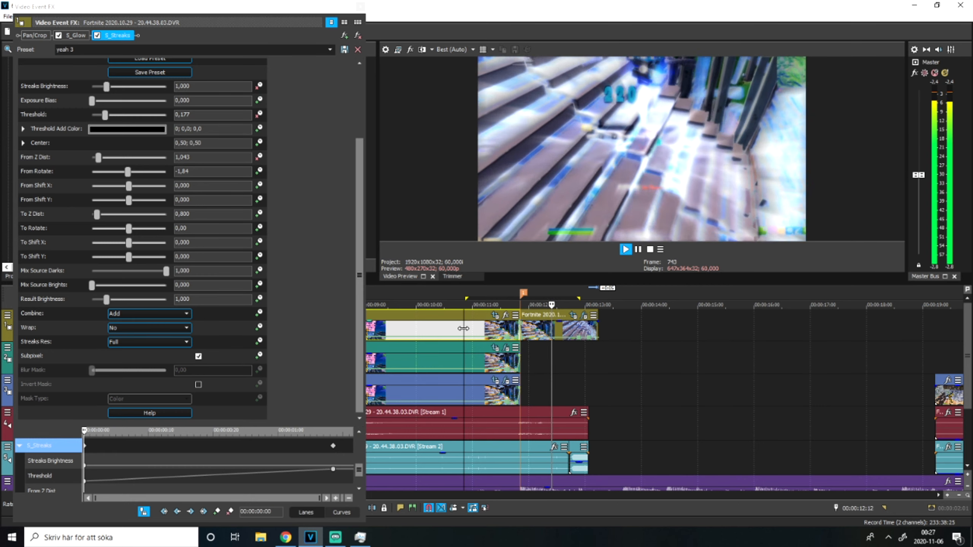
key("space")
left_click_drag(605, 347, 472, 347)
left_click(490, 323)
left_click(360, 6)
Apply the default Color Corrector (Secondary) effect to the top-track clip after the marker.
scroll(9, 155, "up", 20)
scroll(49, 153, "up", 20)
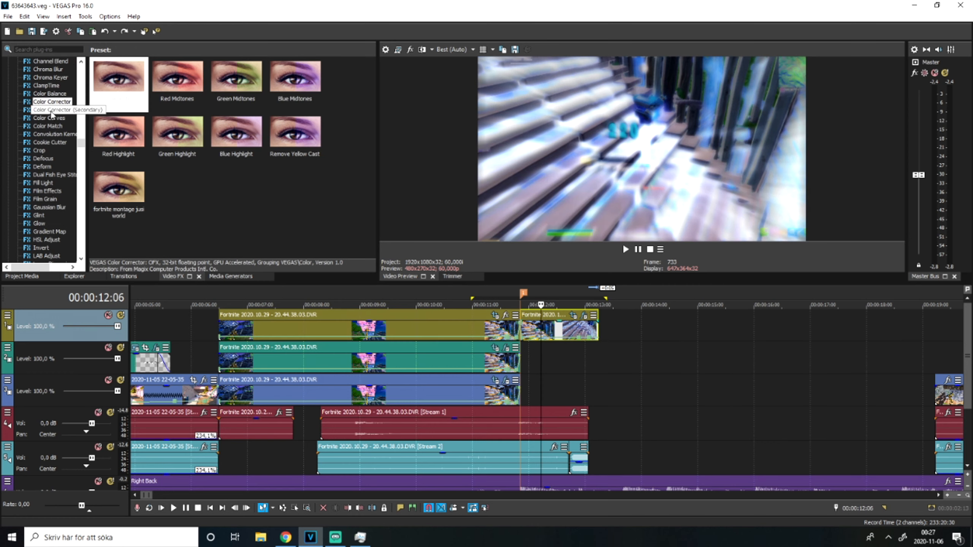
left_click(51, 111)
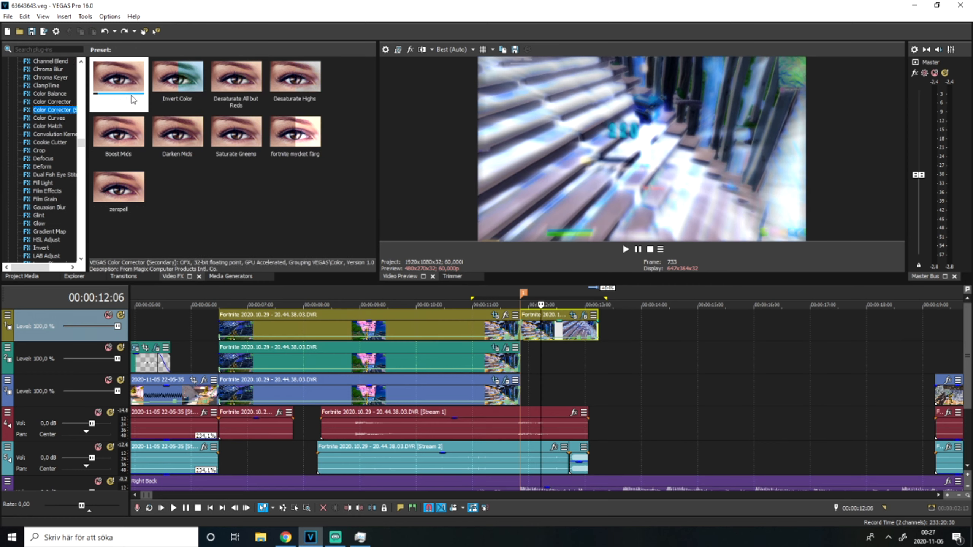
left_click_drag(117, 83, 567, 325)
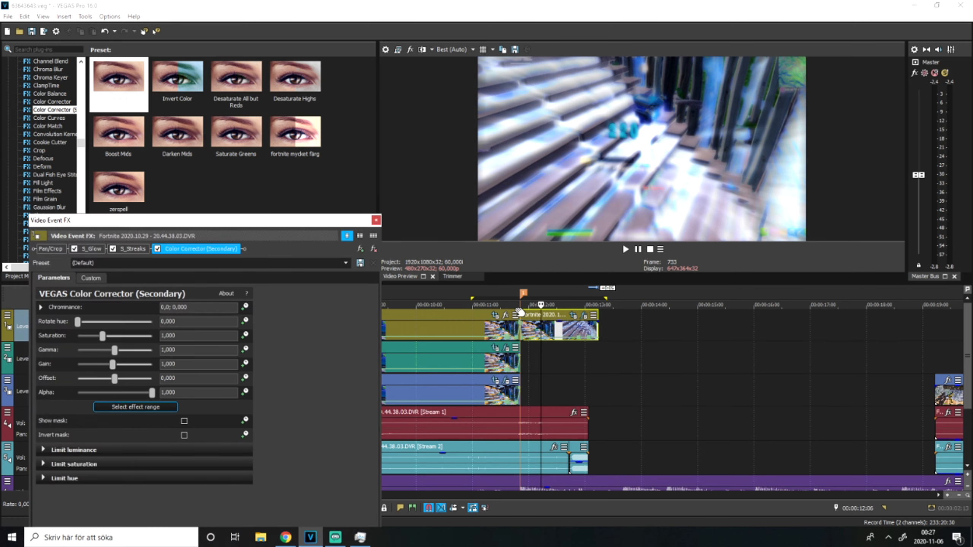
Set the Color Corrector's Saturation to 1,673 and play across the cut to check the colors.
left_click_drag(104, 334, 112, 338)
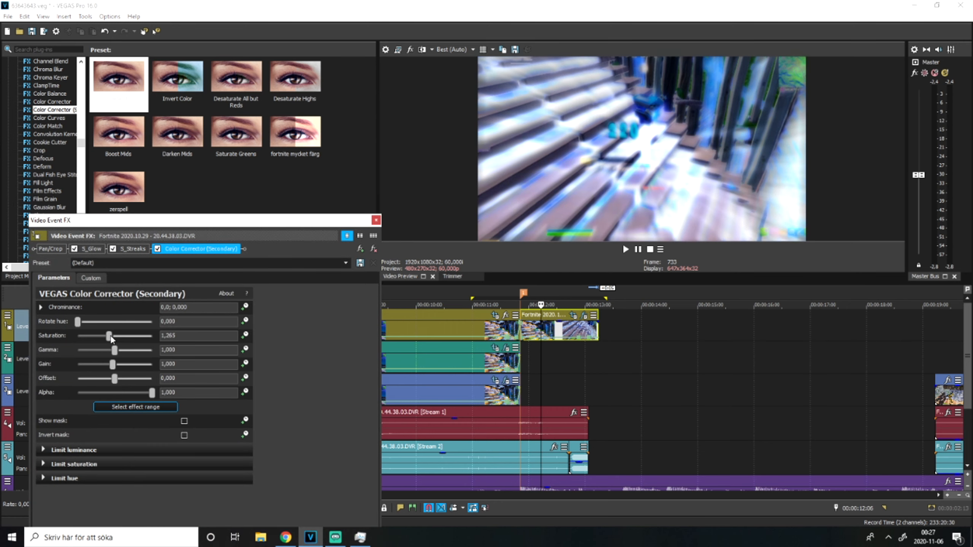
left_click(540, 340)
key("space")
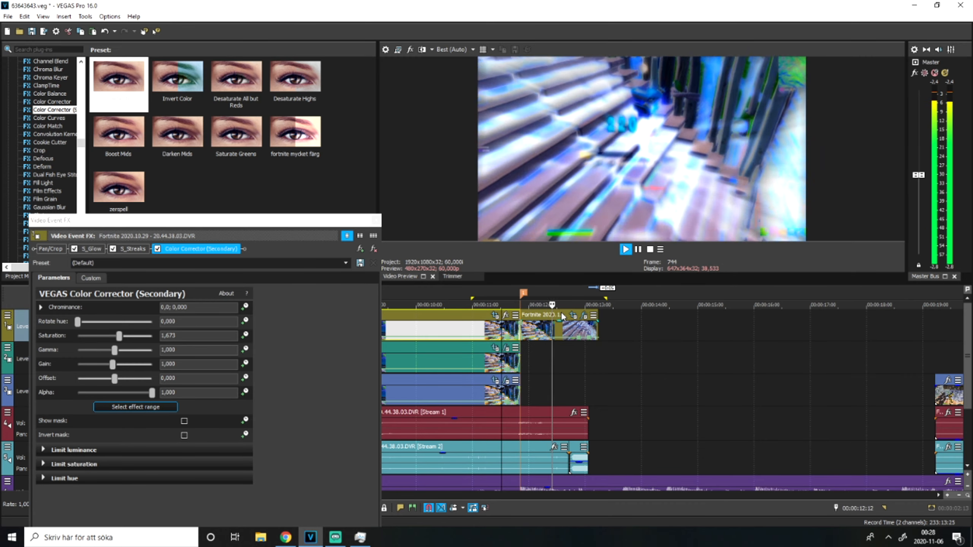
left_click(636, 250)
left_click(114, 348)
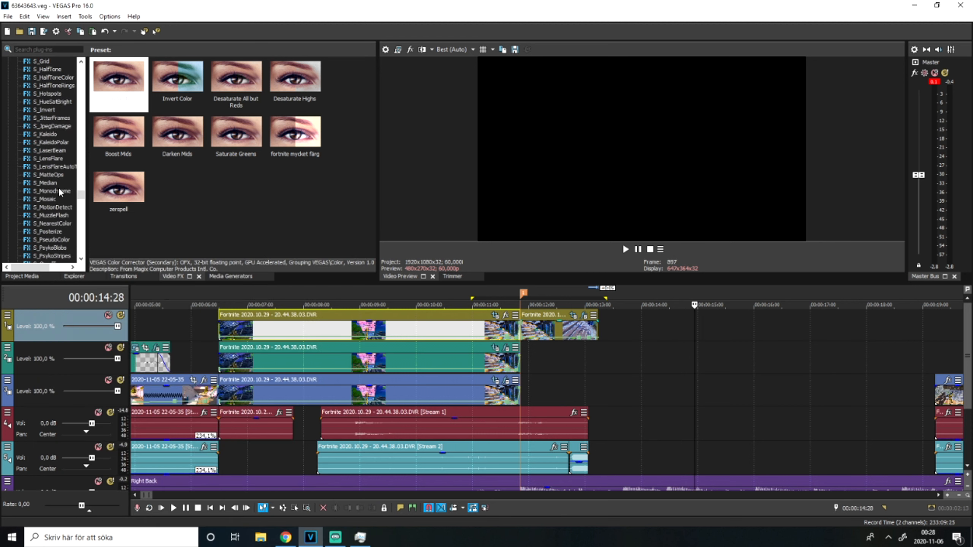
Apply the S_Shake preset Naiv to the top-track clip after the marker.
scroll(59, 187, "down", 7)
left_click(48, 161)
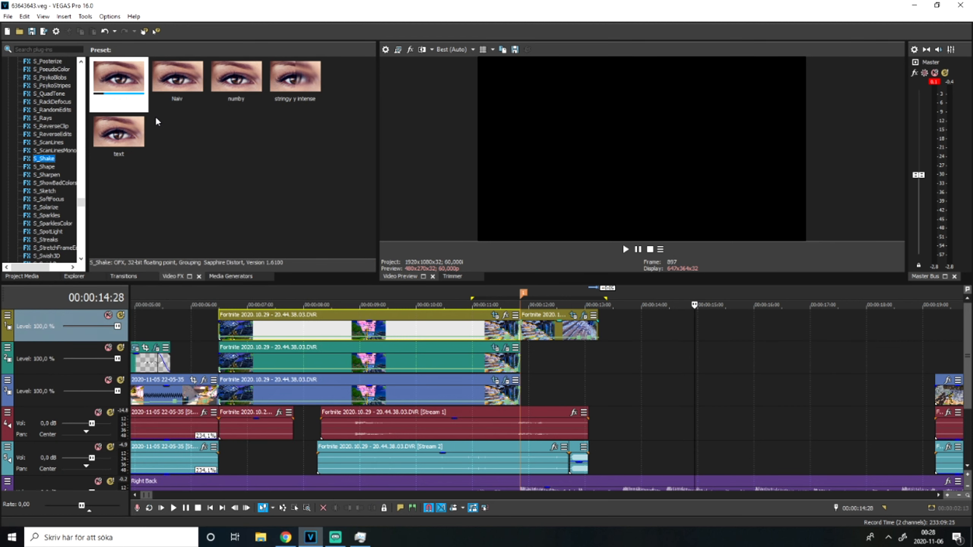
left_click_drag(177, 78, 303, 133)
left_click_drag(534, 318, 534, 319)
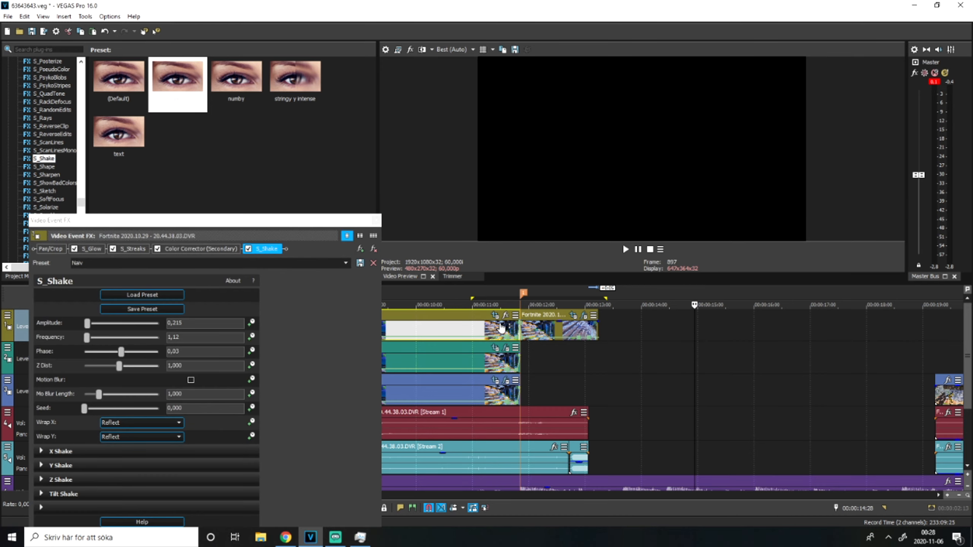
Expand the S_Shake parameter groups, including Z Shake and Tilt Shake, and look through their settings.
scroll(83, 157, "up", 2)
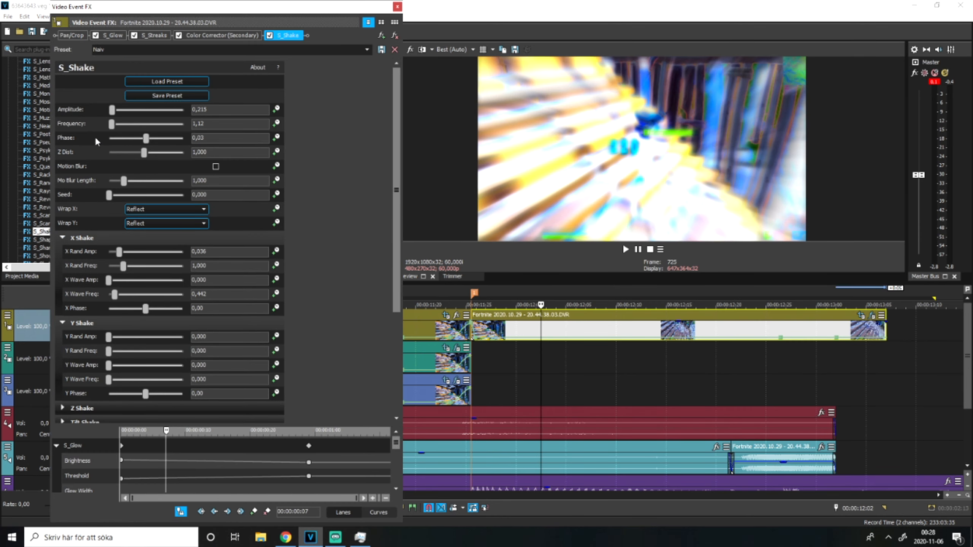
scroll(63, 307, "down", 2)
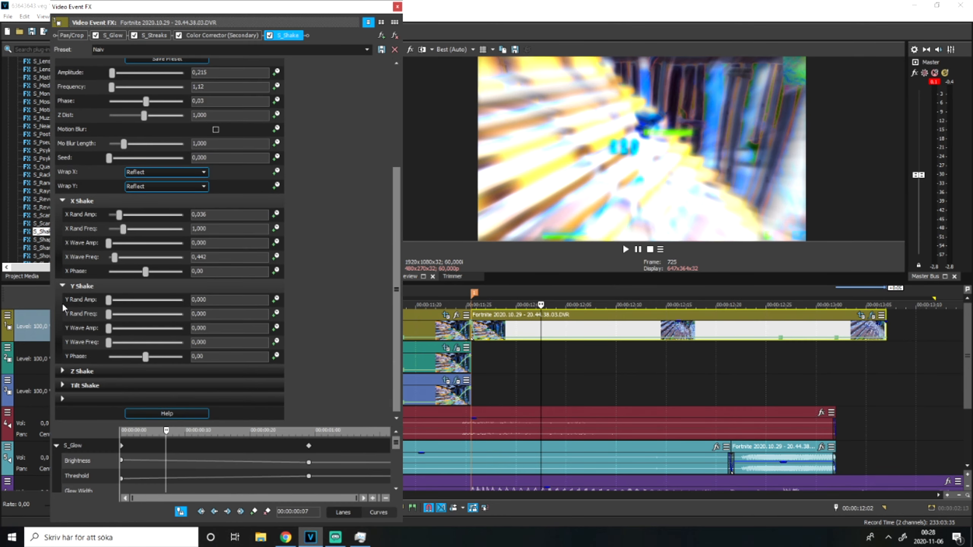
left_click(62, 372)
scroll(73, 360, "down", 4)
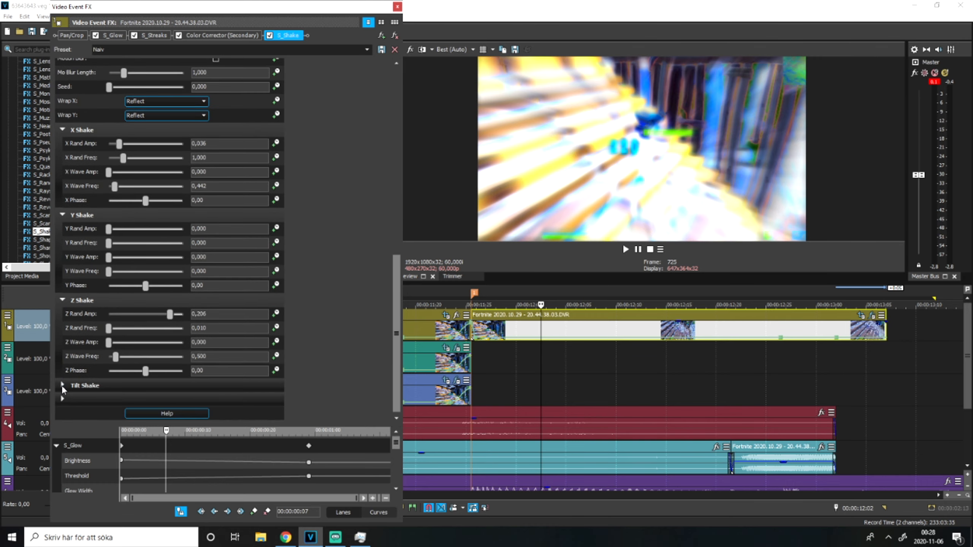
left_click(62, 386)
scroll(79, 364, "down", 4)
left_click(60, 396)
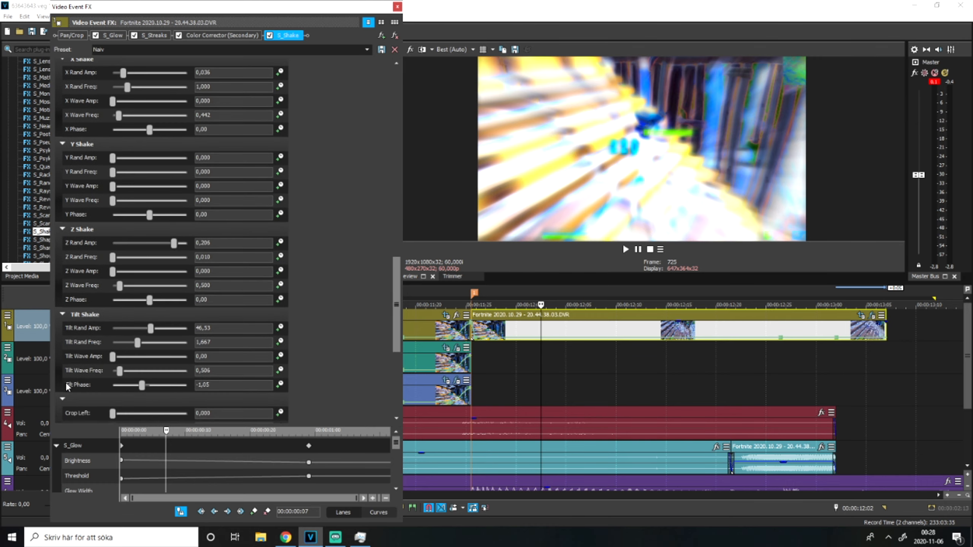
scroll(67, 375, "up", 10)
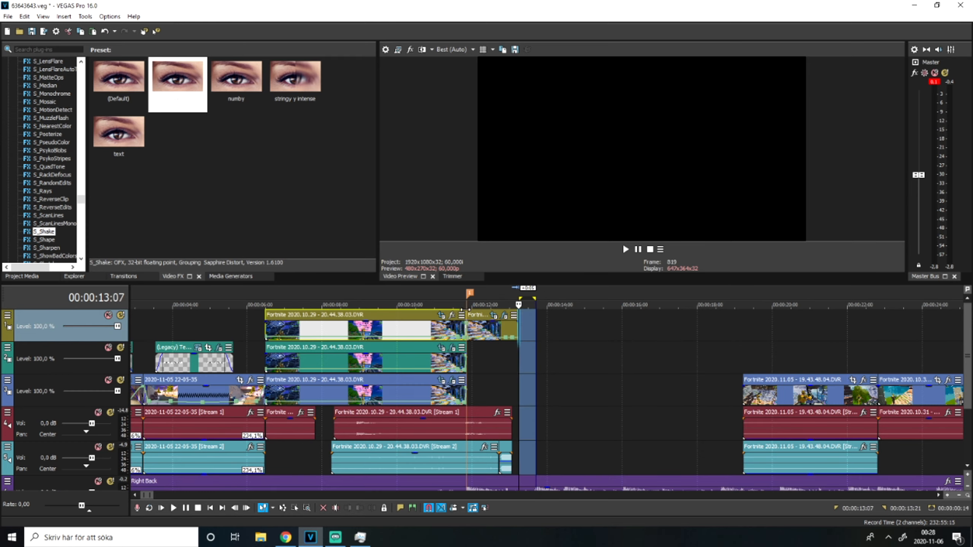
Enable keyframe animation for the S_Shake Amplitude and Frequency on the top-track clip after the marker.
left_click(431, 305, "shift")
left_click(499, 330)
scroll(498, 329, "up", 5)
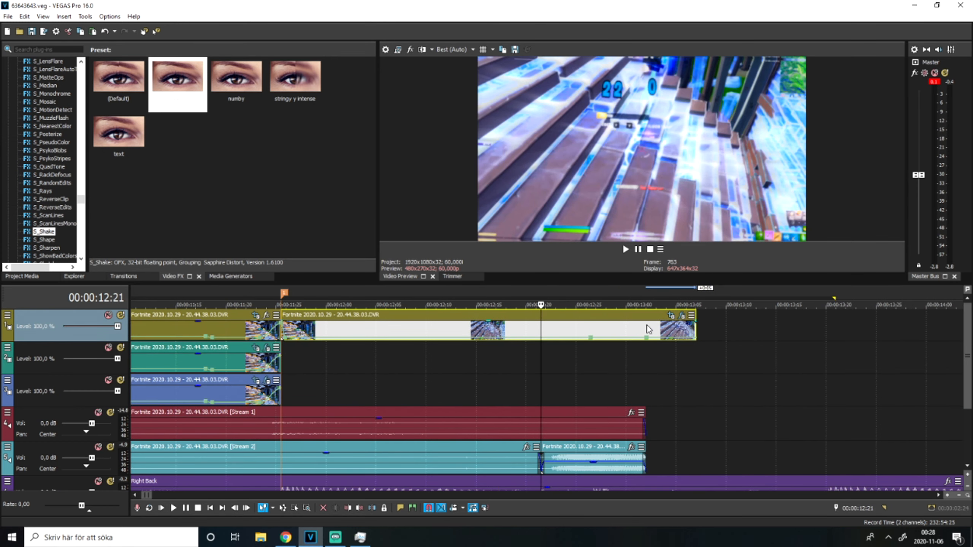
left_click(681, 315)
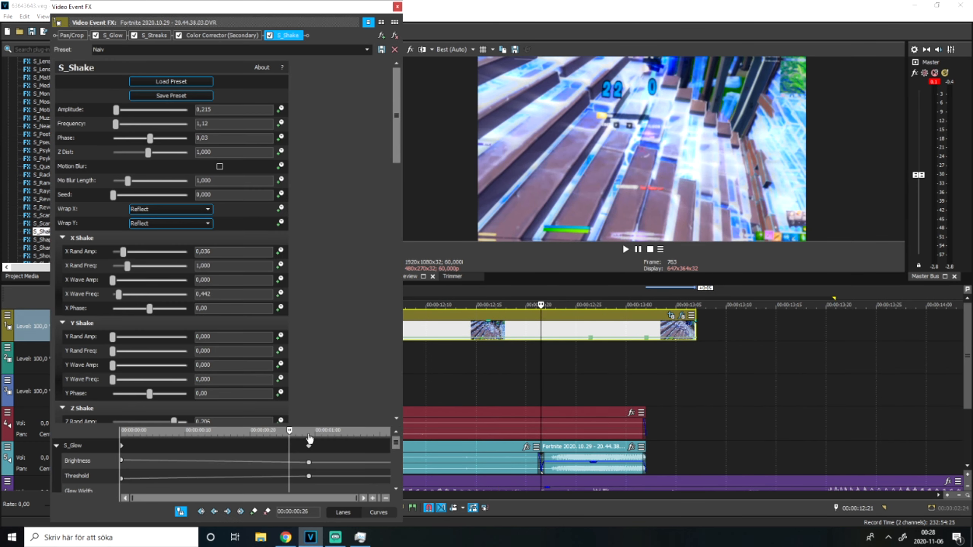
left_click_drag(292, 437, 323, 434)
left_click_drag(397, 441, 397, 487)
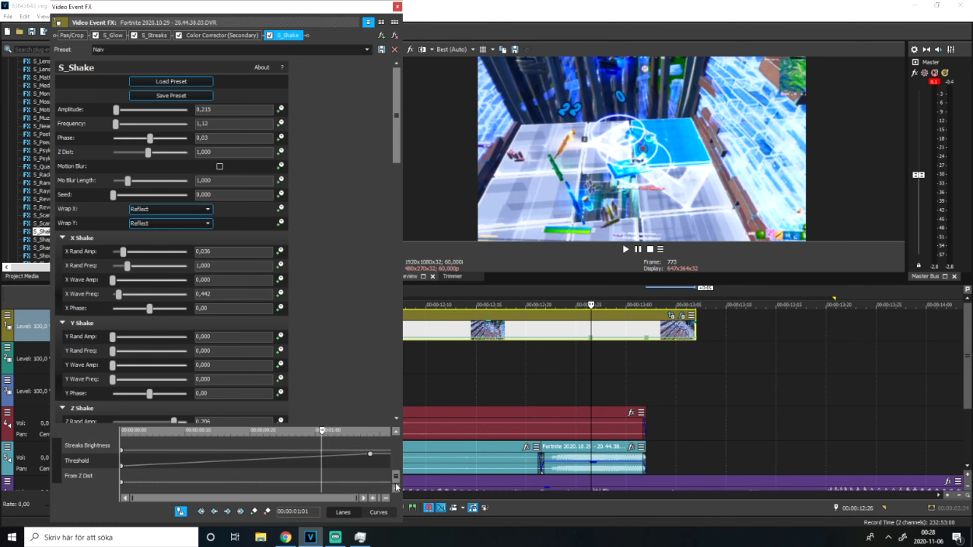
left_click_drag(325, 435, 368, 439)
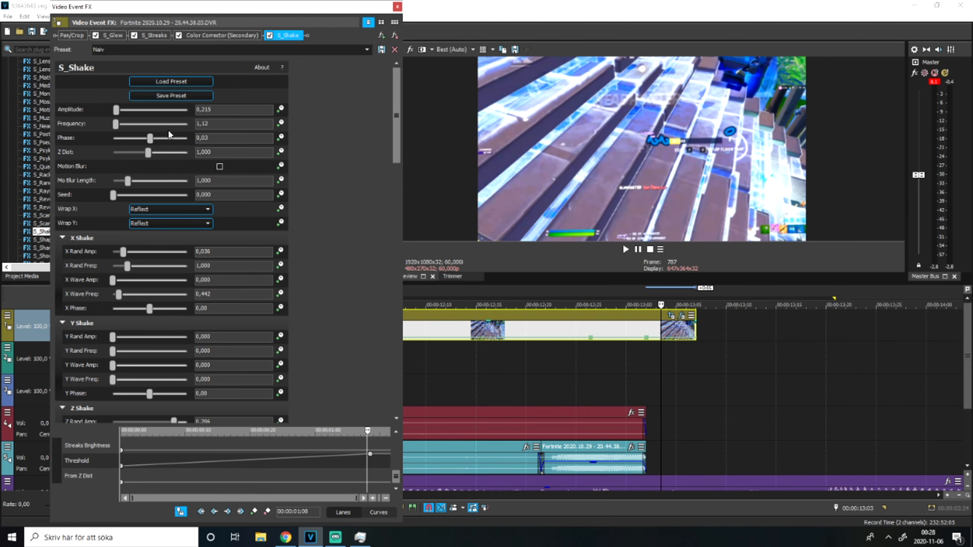
left_click(282, 110)
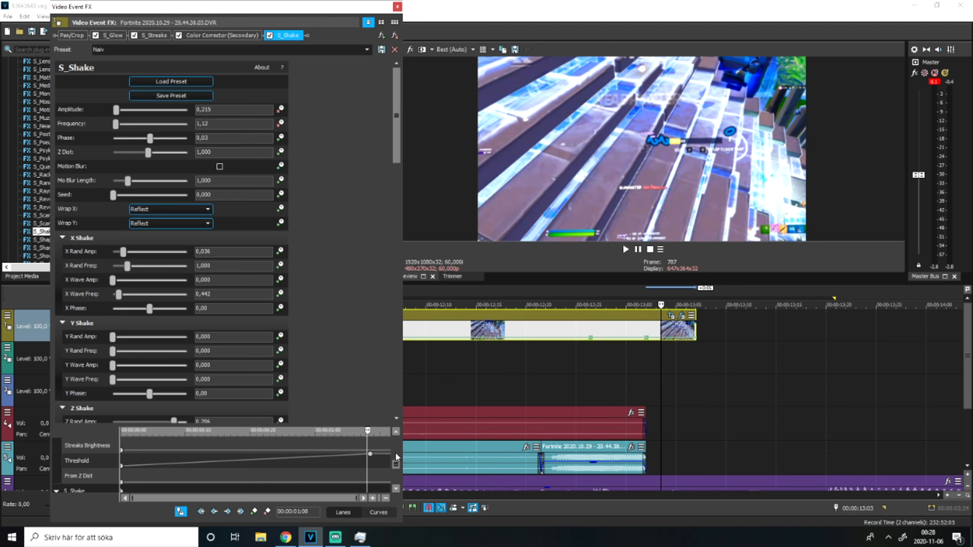
left_click(397, 489)
Keyframe the S_Shake Amplitude to 0,034 and Frequency to 0,30 at 00:00:01:09 in the effect timeline.
left_click_drag(367, 430, 375, 433)
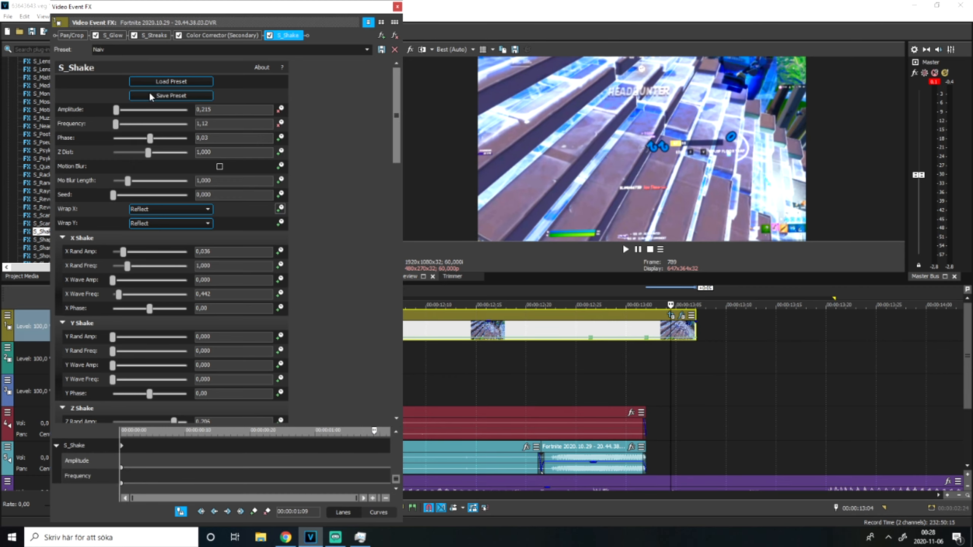
left_click(109, 123)
left_click_drag(116, 111, 115, 127)
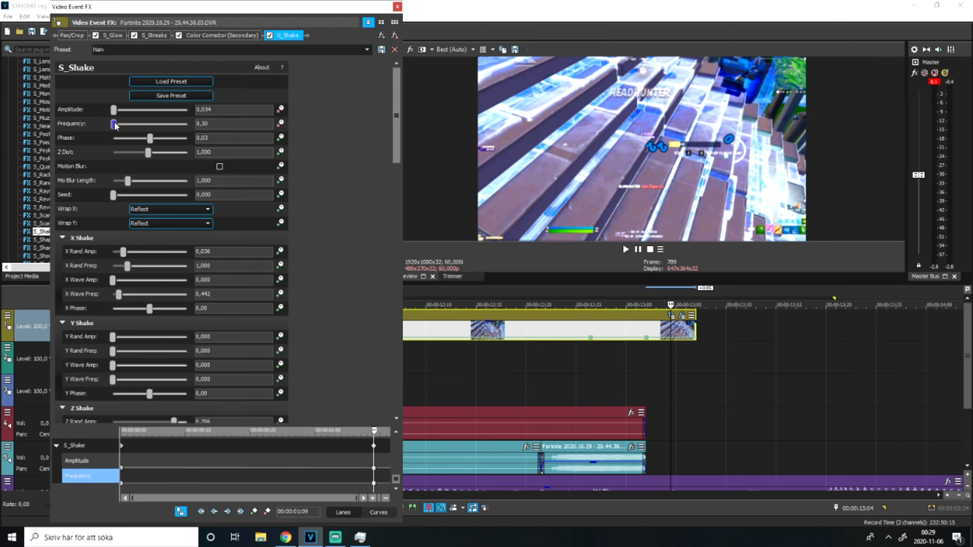
Play back the top-track clips to check how the shake fades out toward the clip's end.
scroll(532, 359, "down", 5)
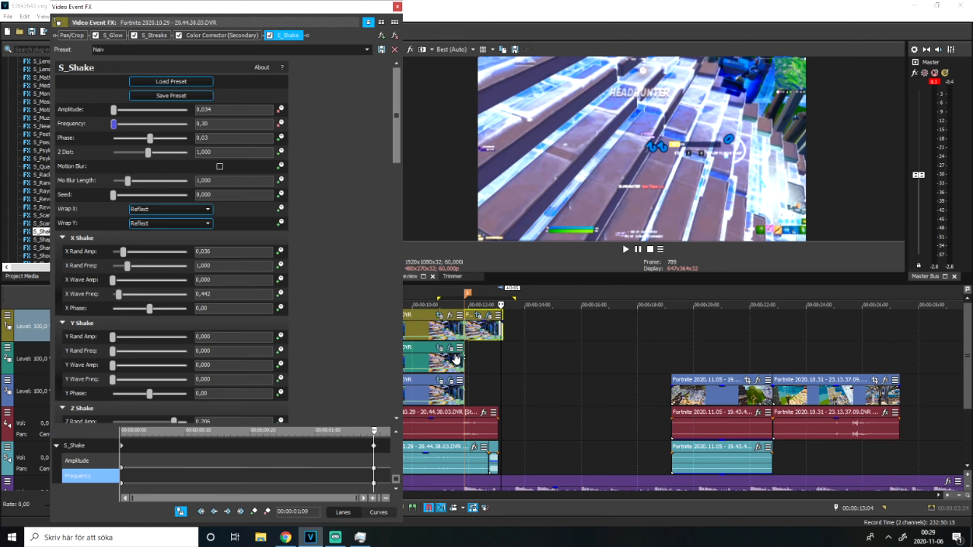
left_click(456, 358)
key("space")
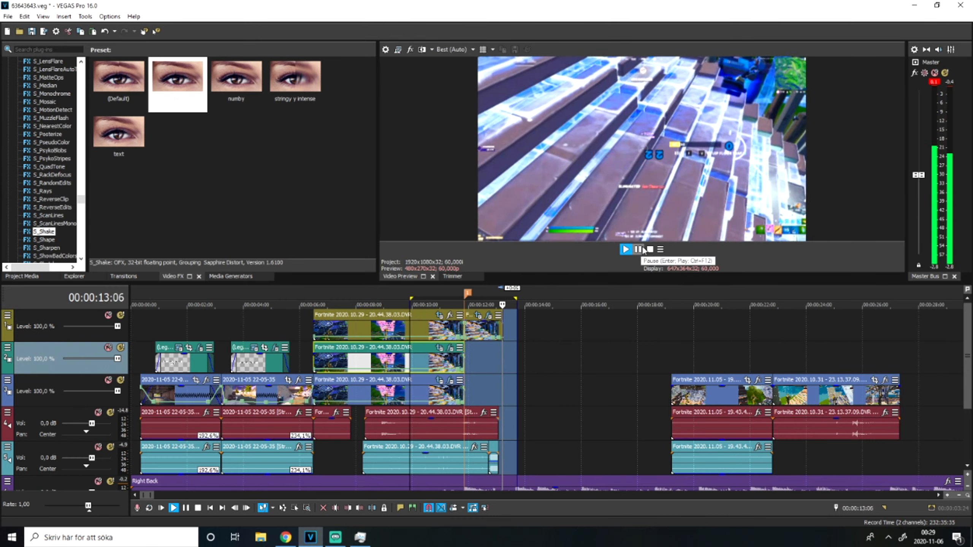
left_click(637, 249)
scroll(536, 328, "up", 5)
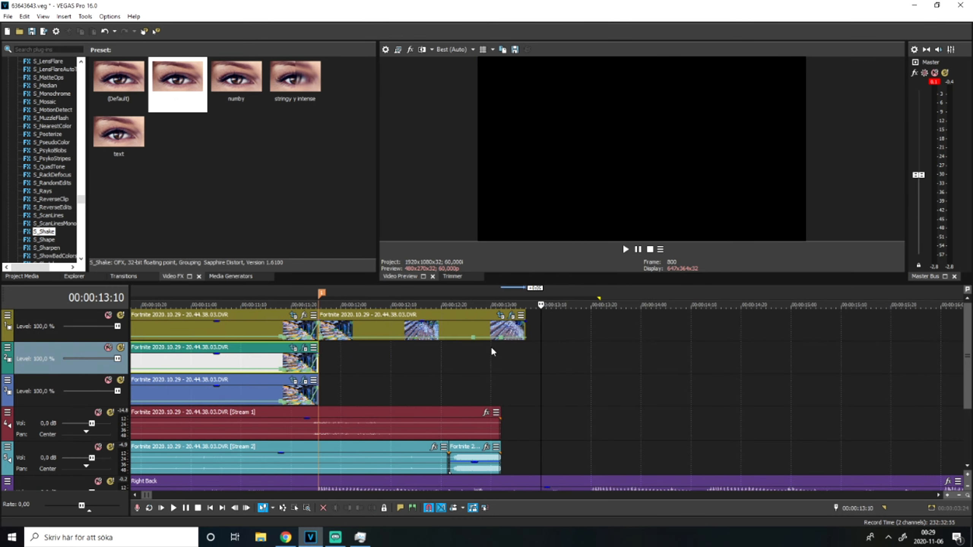
scroll(763, 419, "down", 5)
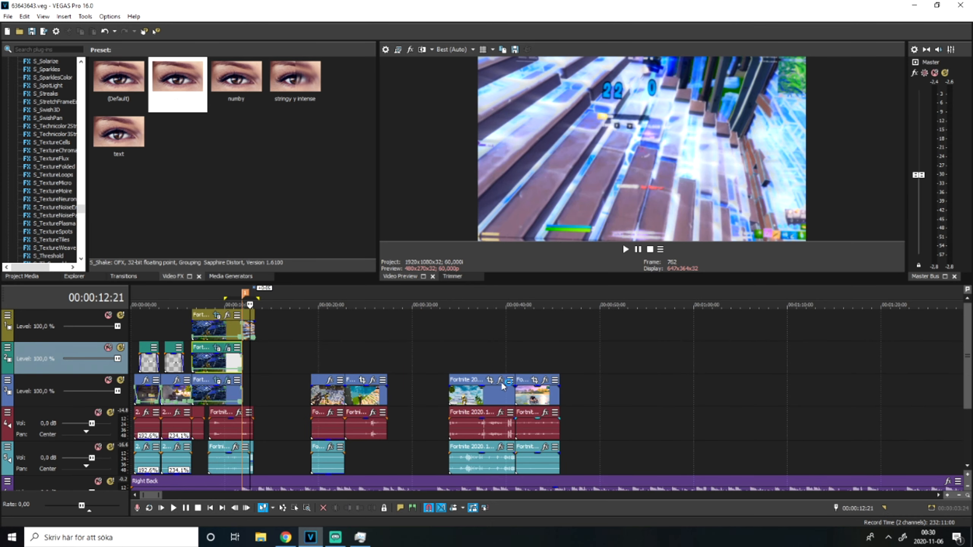
Move the Fortnite 2020.10.29 - 20.43.08.02 clip with its audio to start where the top-track clip ends.
left_click(502, 386)
left_click(551, 387)
left_click_drag(532, 385, 283, 384)
left_click(260, 359)
left_click(254, 358)
scroll(254, 358, "up", 5)
left_click_drag(654, 398, 580, 398)
scroll(613, 398, "up", 5)
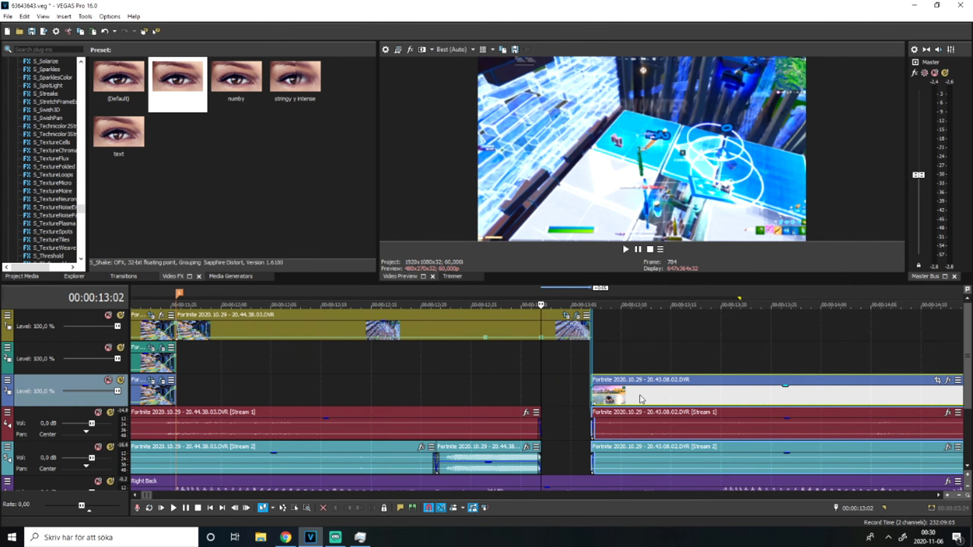
Place a second marker on the music beat around 00:00:16:01 and align the moved clip's shot with it.
key("space")
scroll(641, 345, "down", 4)
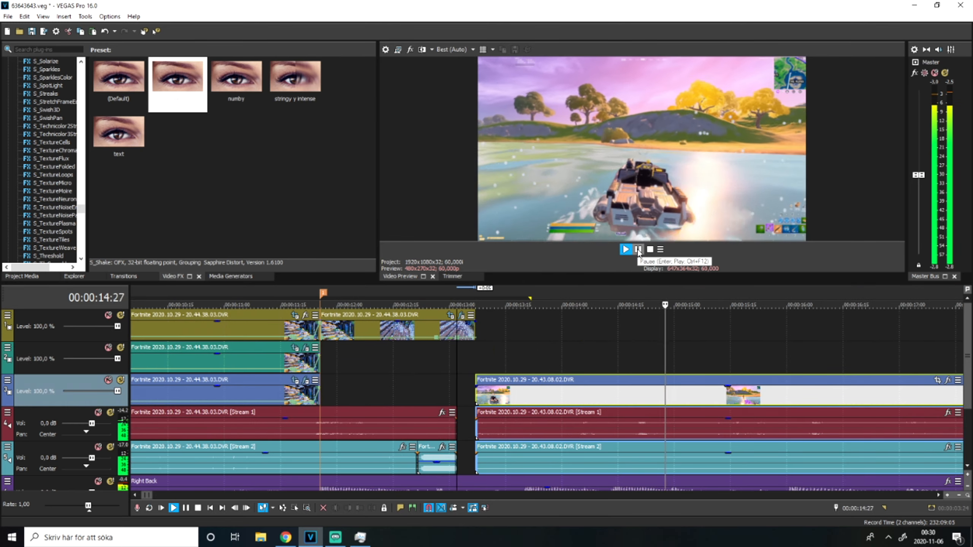
left_click(638, 250)
scroll(536, 484, "up", 2)
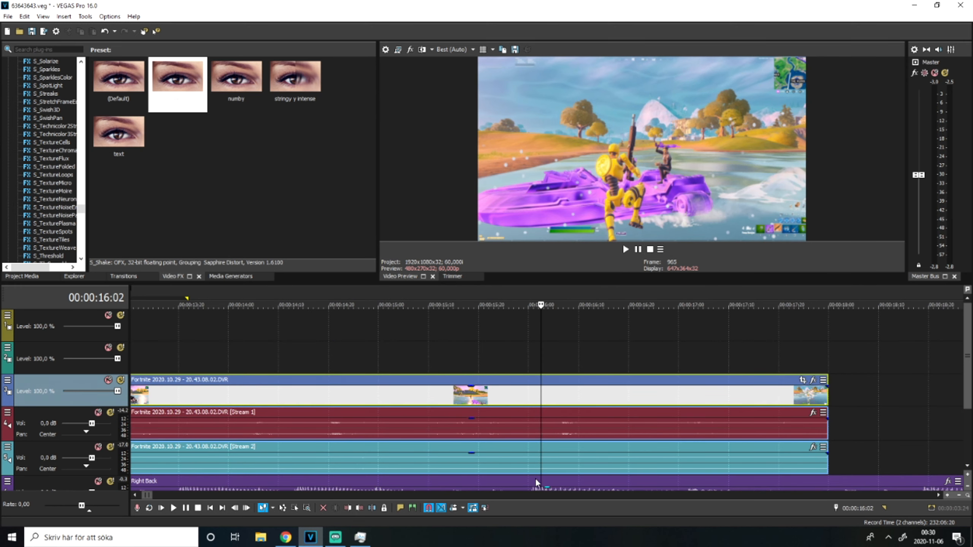
left_click(530, 480)
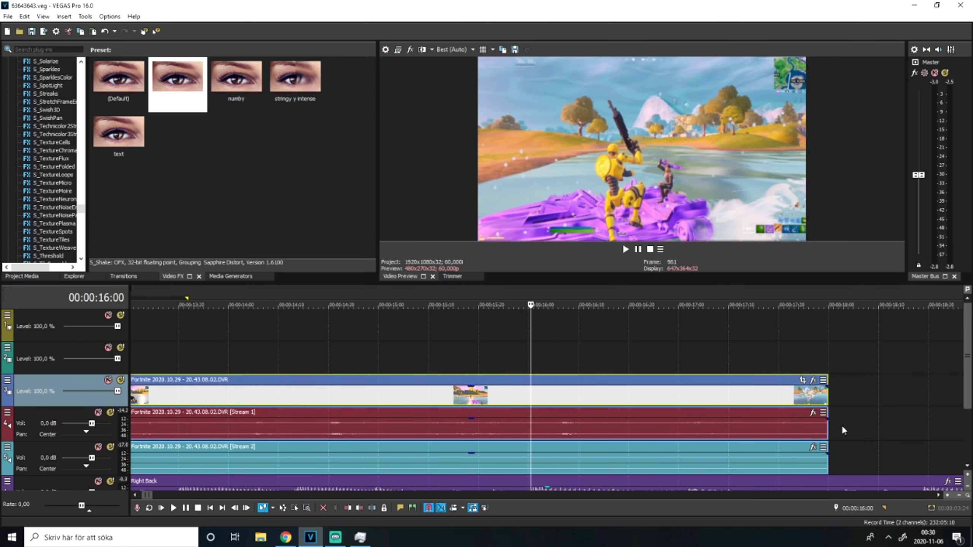
scroll(567, 476, "down", 1)
scroll(567, 476, "up", 3)
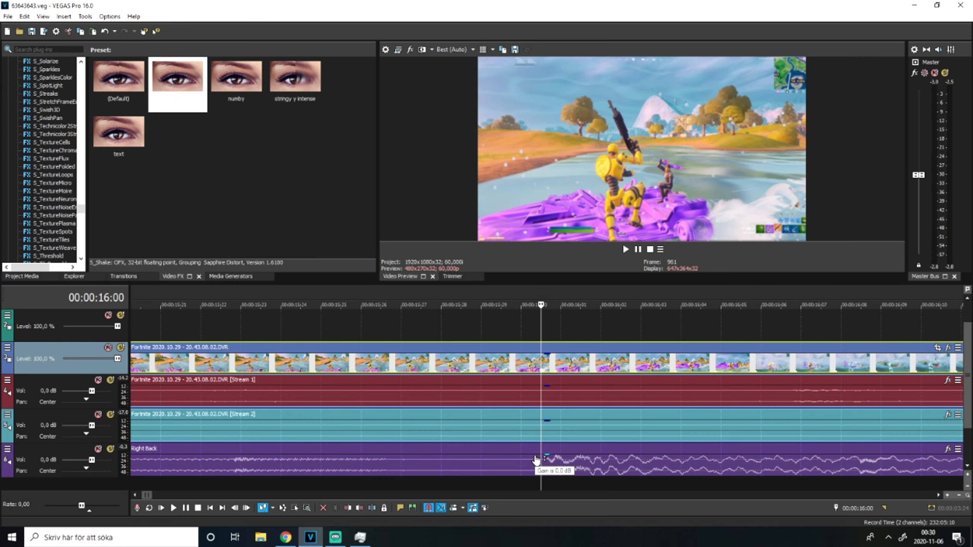
left_click_drag(546, 435, 590, 384)
Extend the clip's start back to the end of the preceding top-track clip and play the transition.
scroll(585, 388, "down", 5)
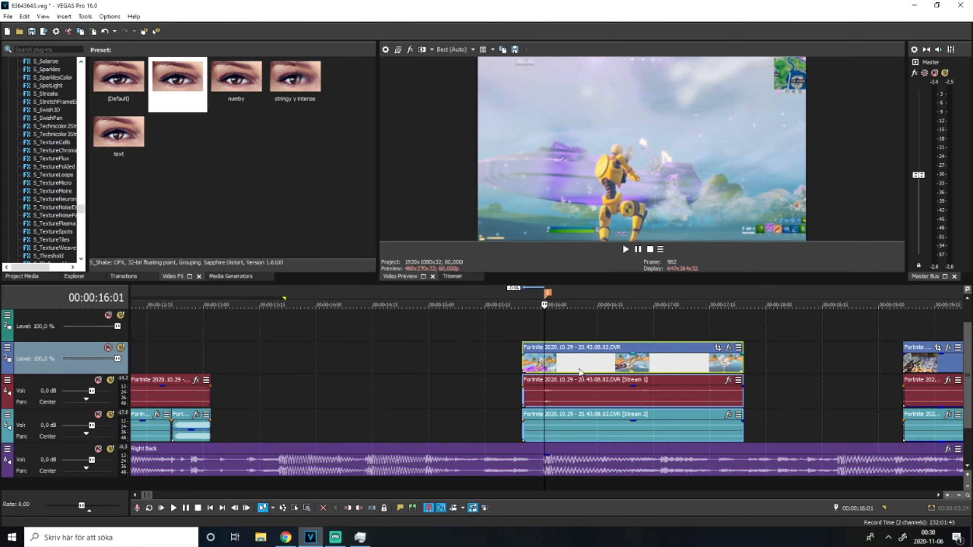
scroll(591, 371, "up", 3)
scroll(599, 368, "down", 6)
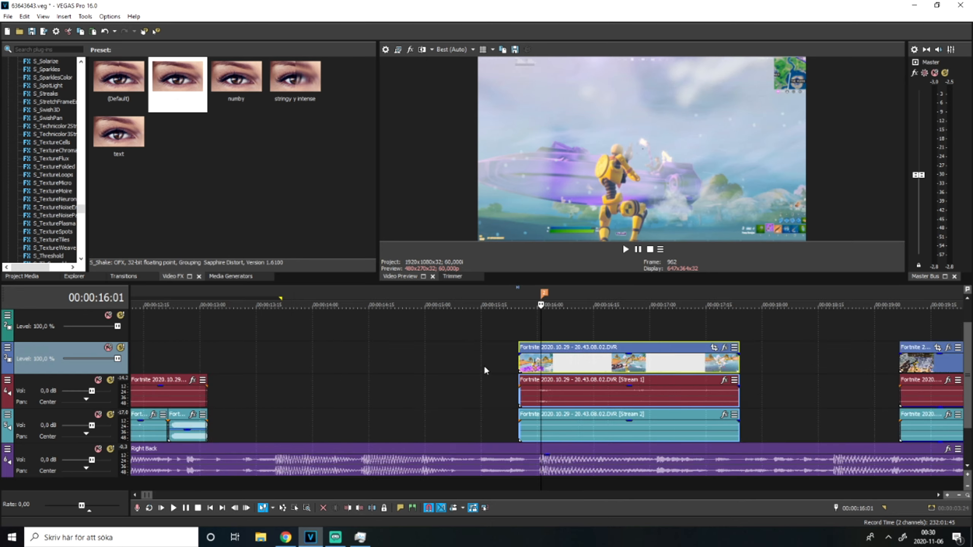
left_click_drag(533, 362, 427, 359)
left_click(625, 249)
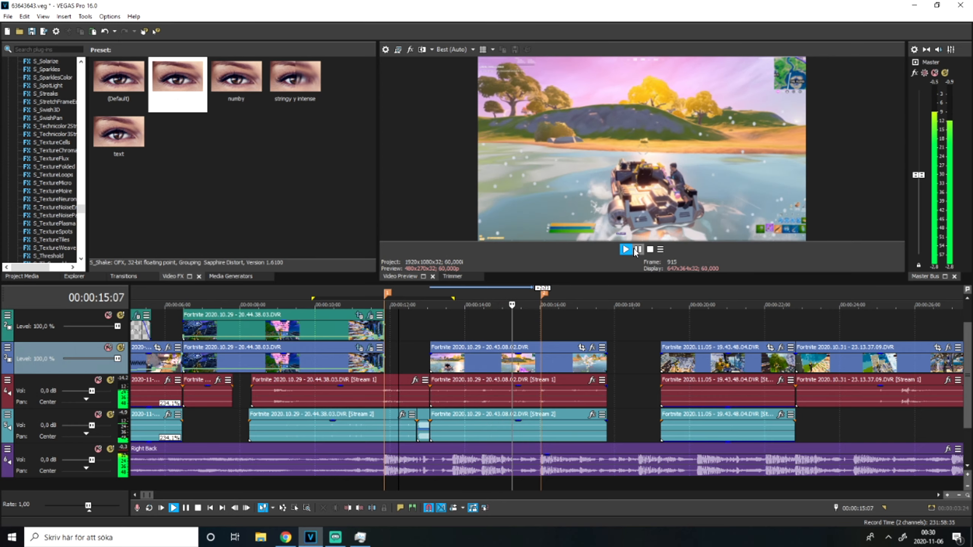
Insert a velocity envelope on the clip and add points at 00:00:15:20 and 00:00:15:22, setting the second to 50% forward velocity.
right_click(536, 369)
mouse_move(627, 422)
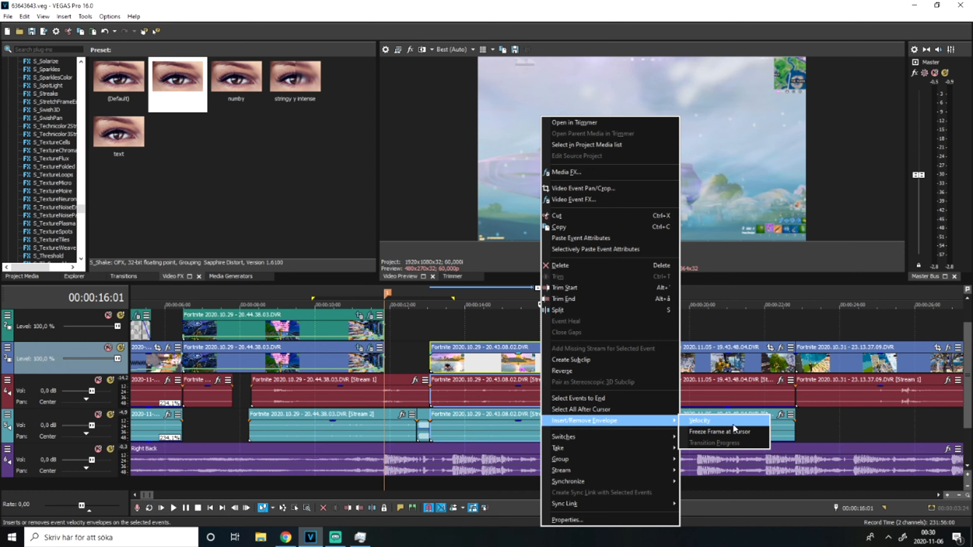
left_click(730, 421)
scroll(574, 401, "up", 4)
left_click_drag(515, 365, 438, 372)
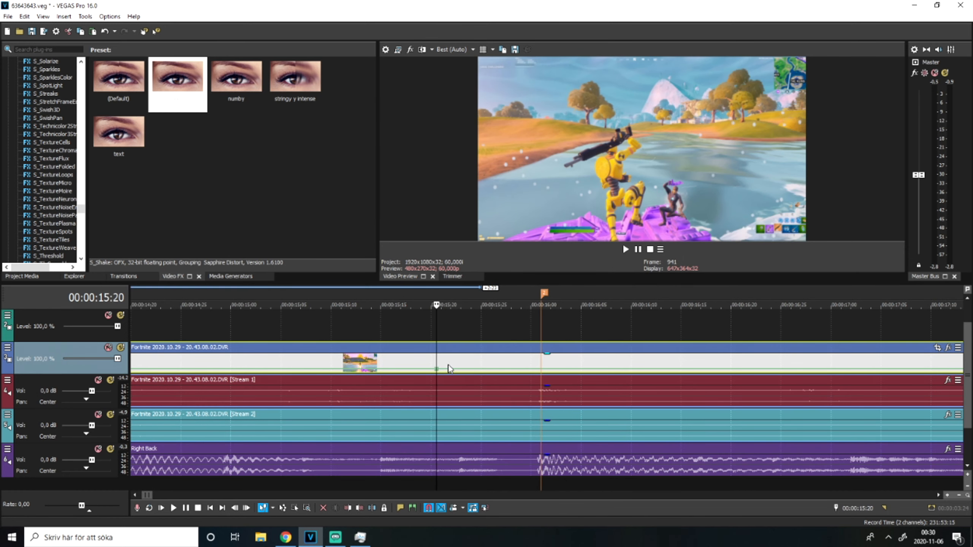
right_click(455, 370)
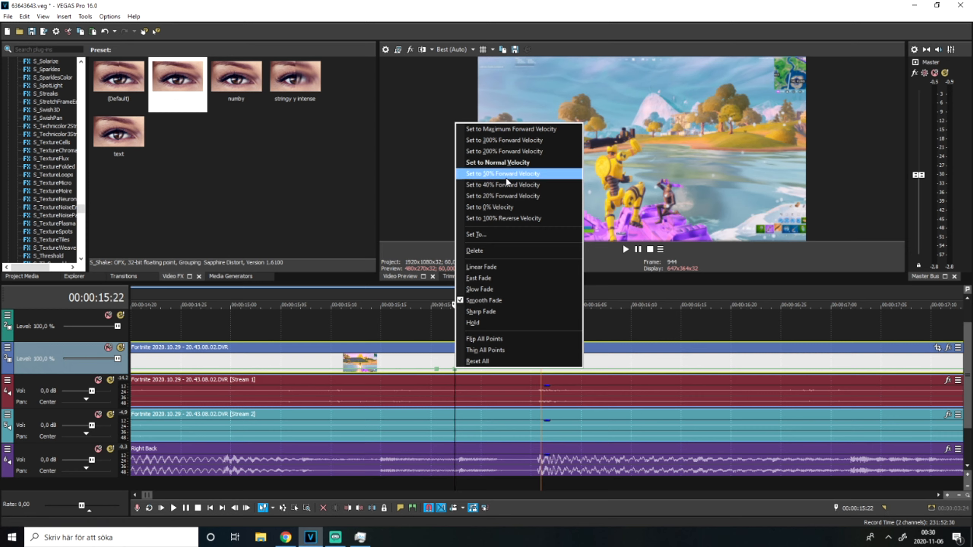
left_click(483, 171)
Add velocity points just before and at the second marker, setting the earlier one to 50% forward velocity.
left_click_drag(454, 363, 533, 375)
double_click(529, 370)
double_click(540, 370)
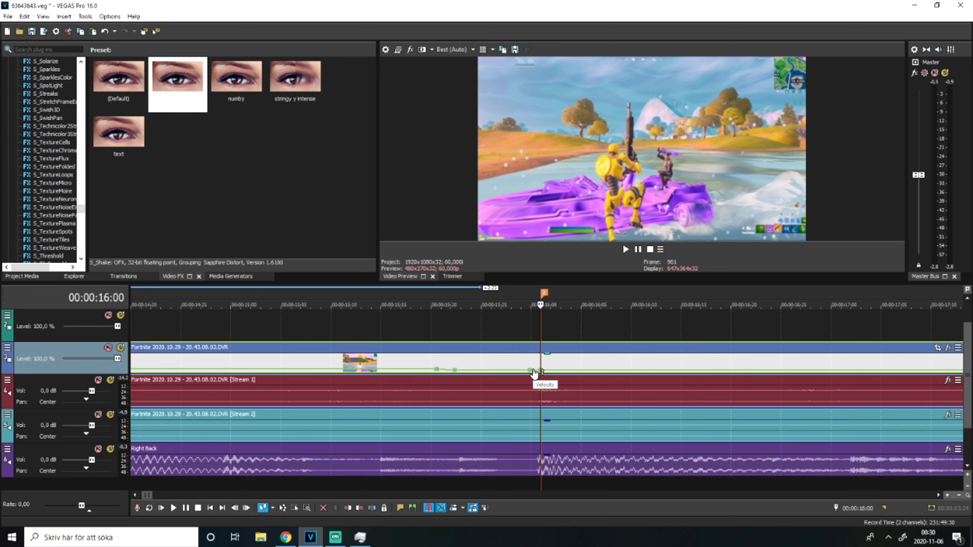
right_click(530, 370)
left_click(569, 178)
Raise the velocity point at the second marker to 884%.
left_click_drag(540, 374, 543, 364)
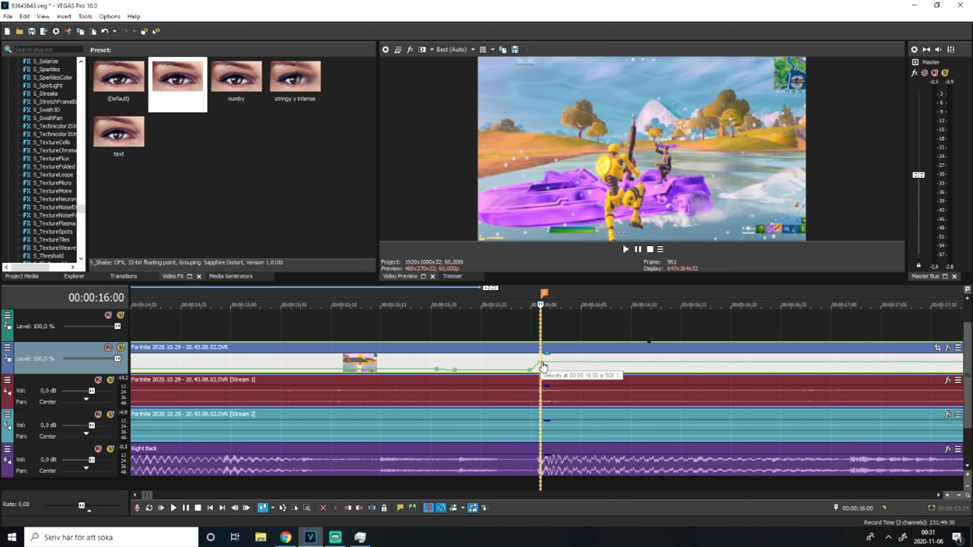
left_click(547, 360)
left_click(551, 359)
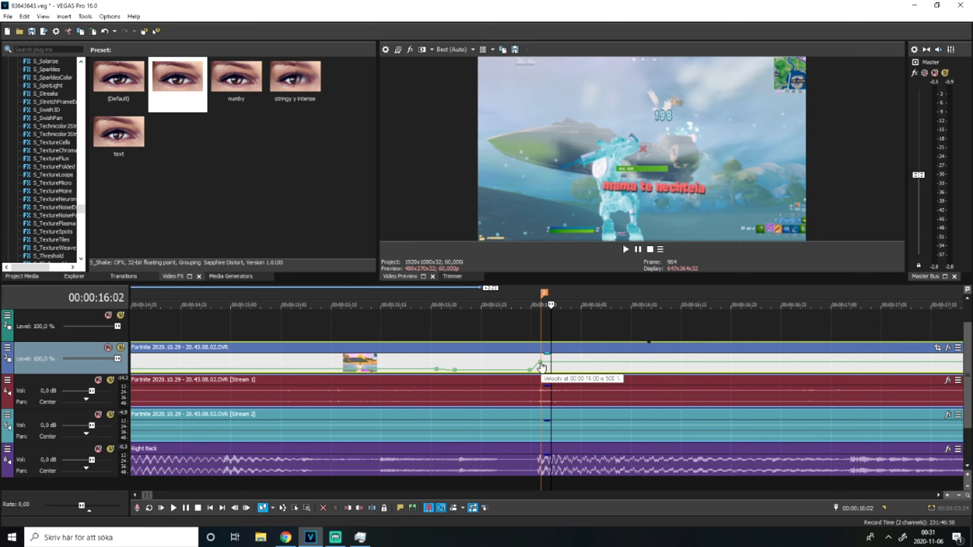
left_click_drag(542, 367, 541, 361)
Add a velocity point just after the second marker at 50% forward velocity and play back the ramp.
scroll(559, 372, "up", 4)
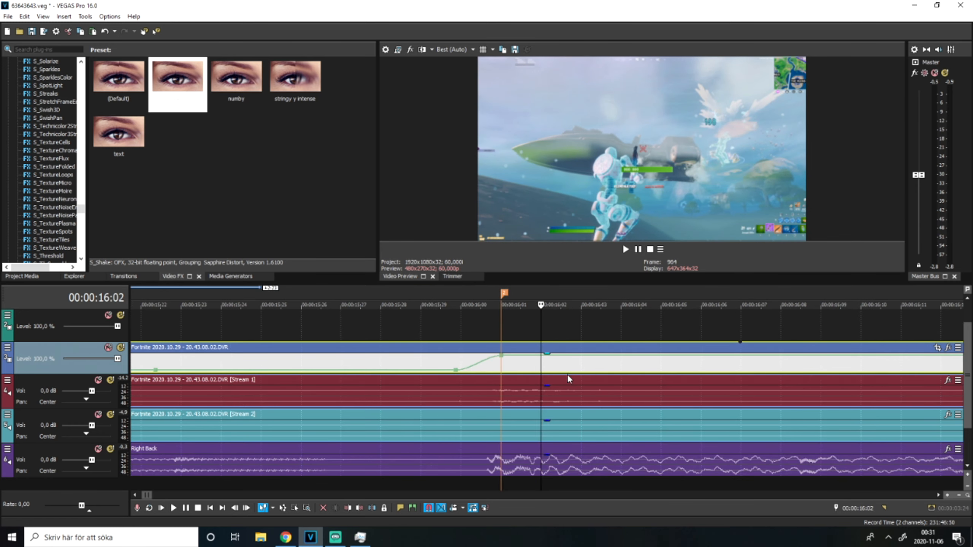
double_click(527, 357)
right_click(527, 356)
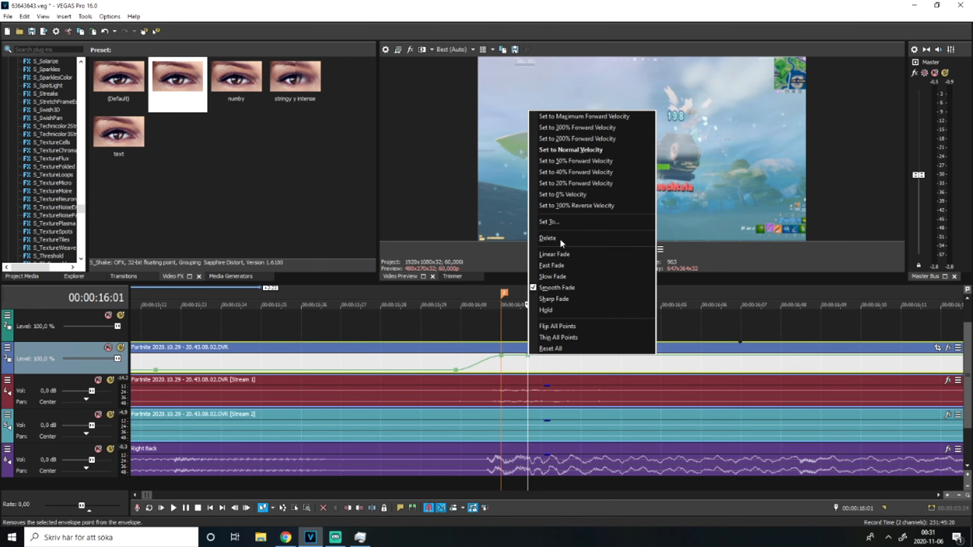
left_click(579, 163)
scroll(518, 325, "down", 4)
left_click(439, 334)
key("space")
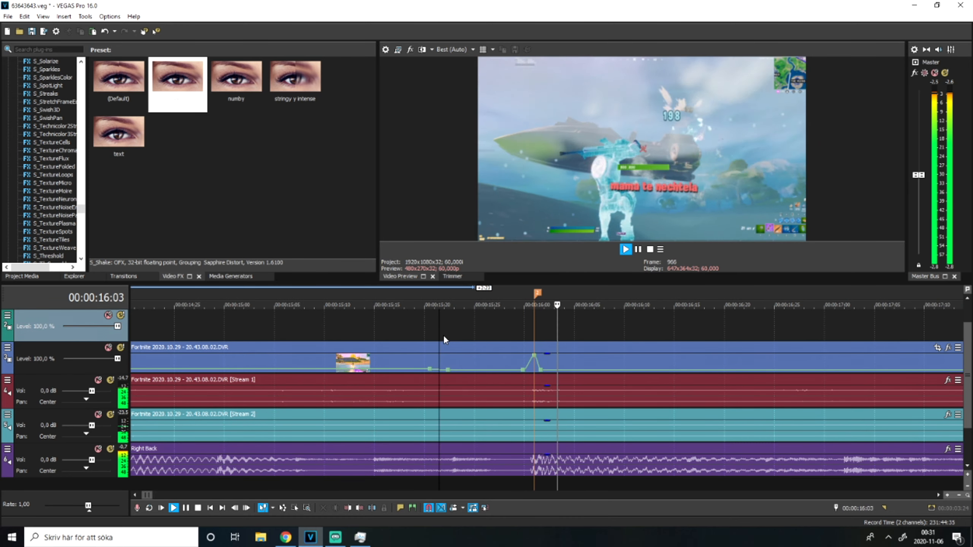
key("space")
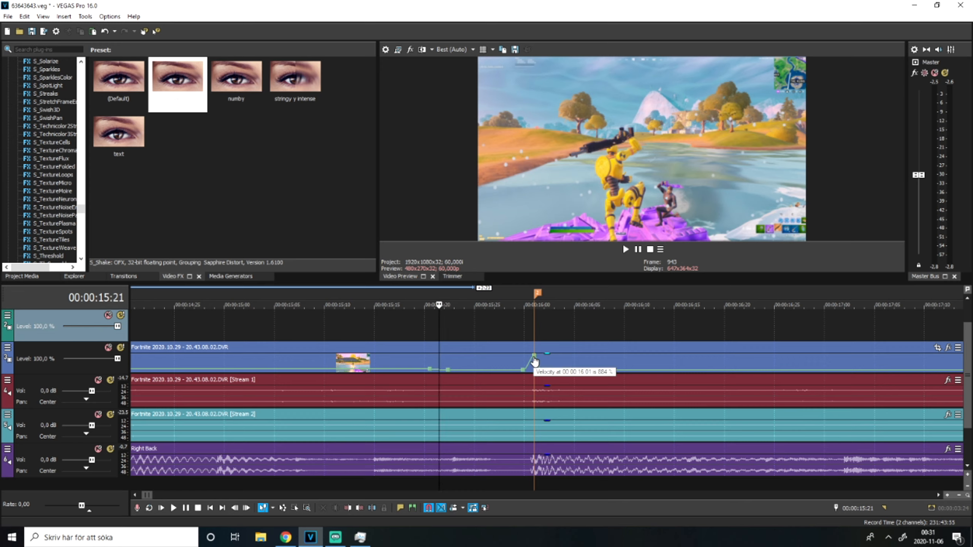
Try a lower velocity peak at the second marker and play back the ramp.
left_click_drag(534, 357, 535, 363)
key("space")
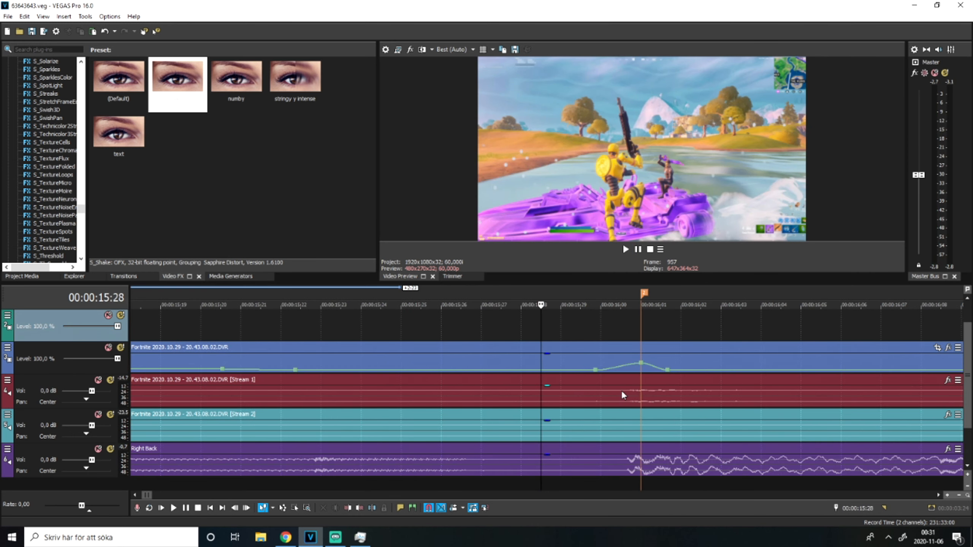
key("space")
key("space")
Set the velocity curve to Slow Fade before the peak and Fast Fade after it, and raise the peak.
right_click(622, 369)
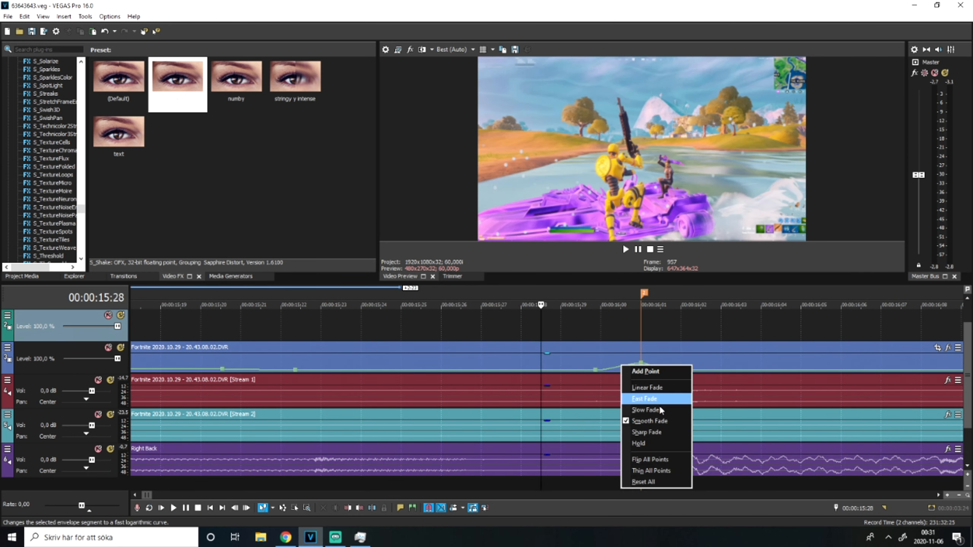
left_click(647, 407)
right_click(653, 370)
left_click(676, 401)
key("space")
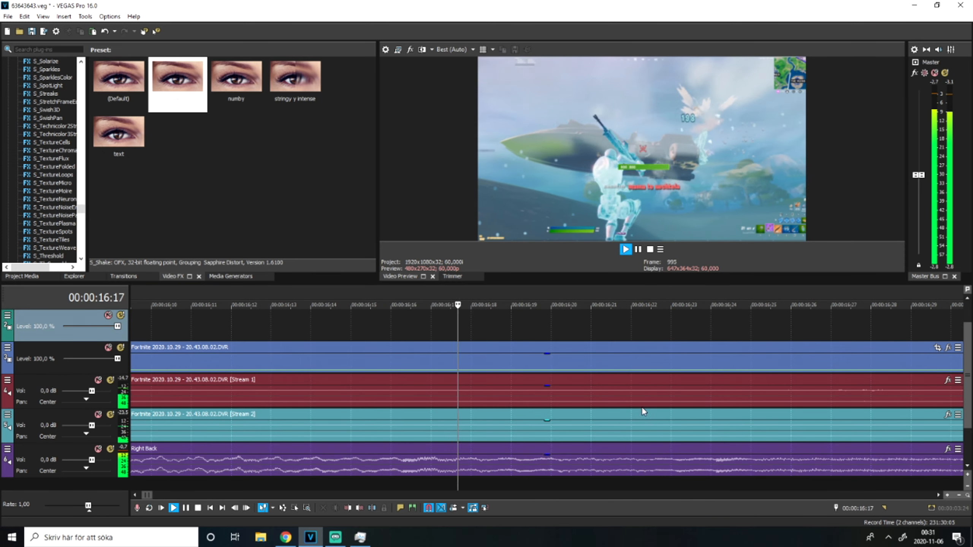
scroll(645, 408, "down", 5)
left_click(637, 249)
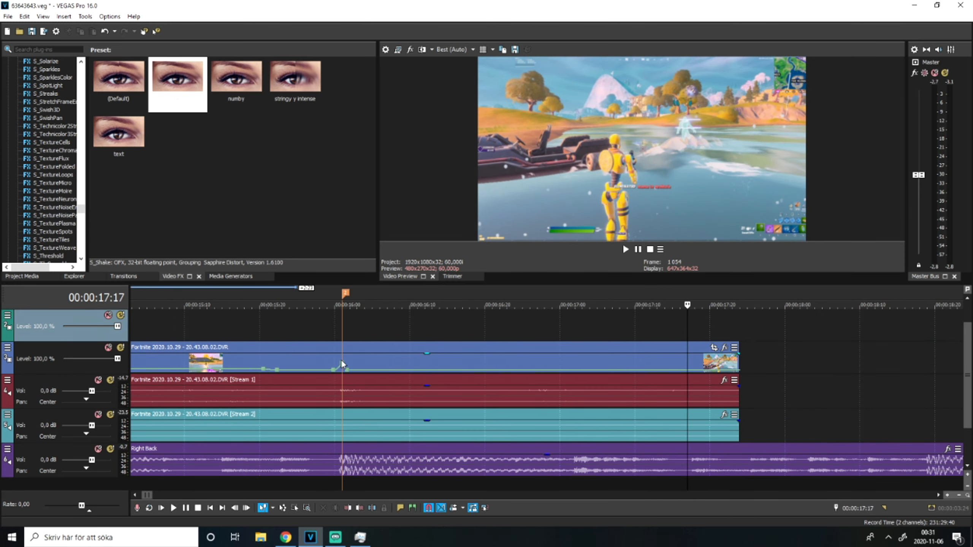
left_click(342, 362)
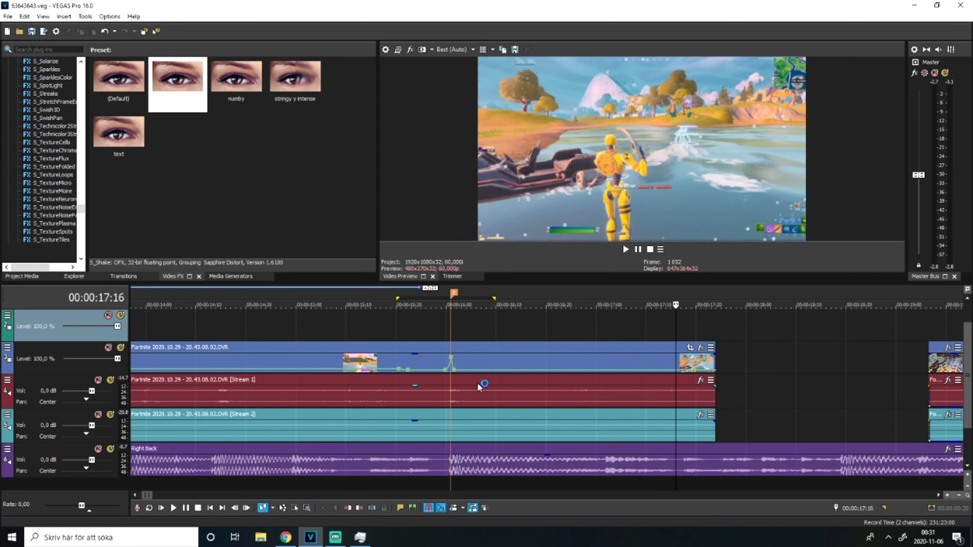
Split the velocity-ramped clip at 00:00:16:19 and delete the part after the split.
left_click(456, 365)
left_click_drag(456, 365, 534, 368)
key("s")
key("Delete")
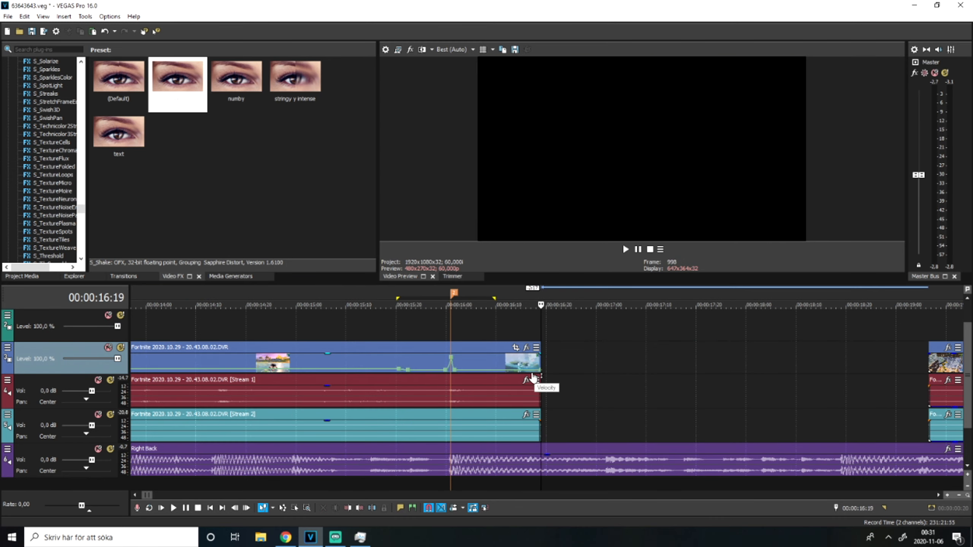
Play back the end of the trimmed velocity-ramped clip around the second marker.
scroll(542, 387, "down", 3)
left_click(405, 327)
key("space")
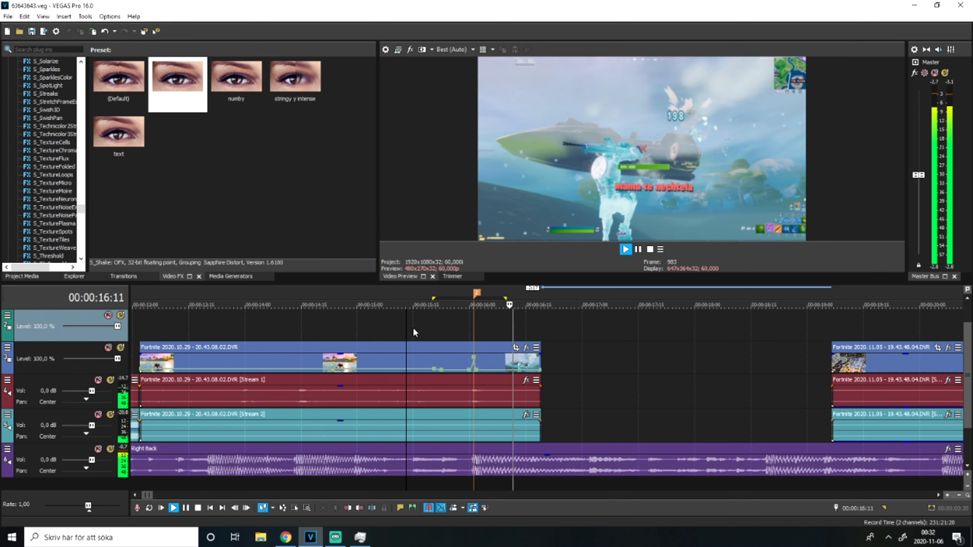
scroll(466, 344, "down", 4)
key("space")
scroll(546, 400, "up", 5)
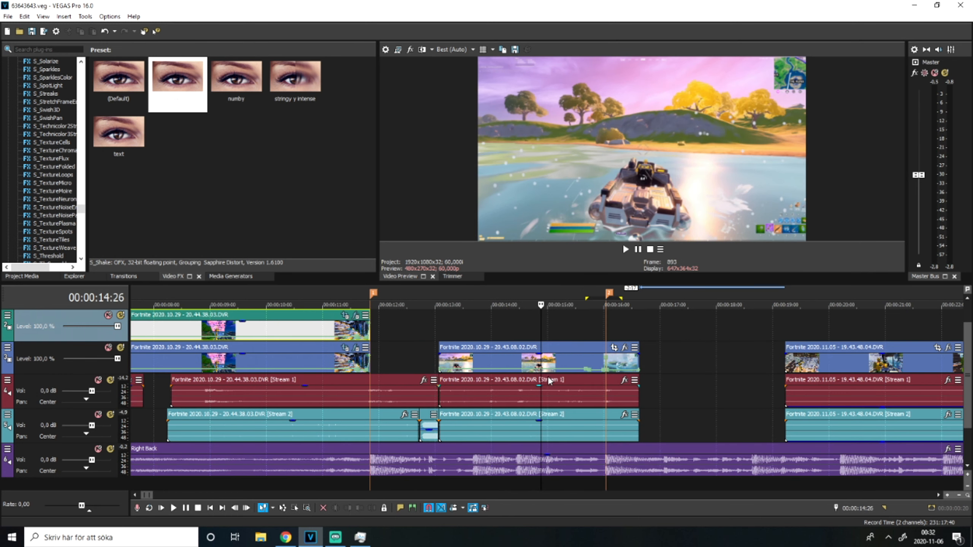
Split the Right Back music event at 00:00:14:16, just before the beat ahead of the second marker.
left_click(500, 465)
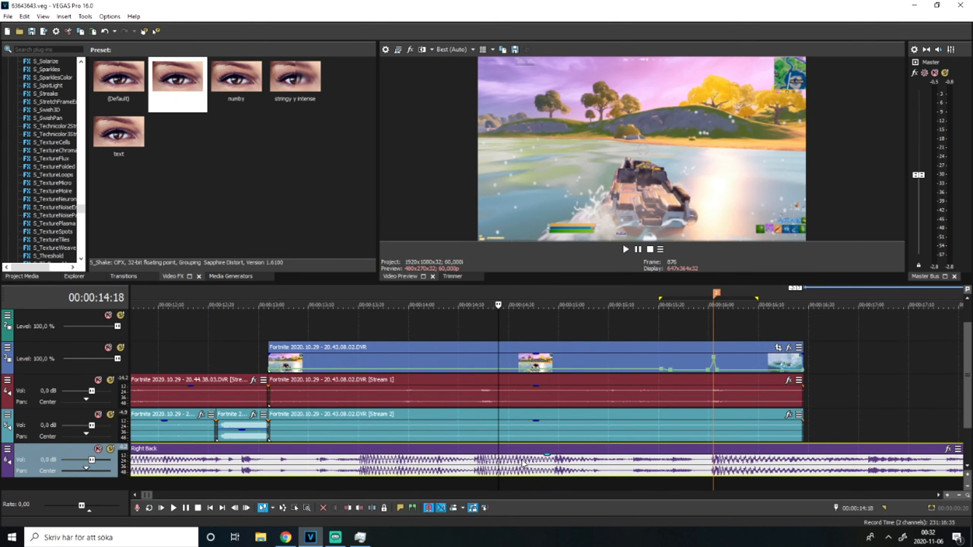
scroll(522, 468, "up", 4)
scroll(536, 441, "down", 3)
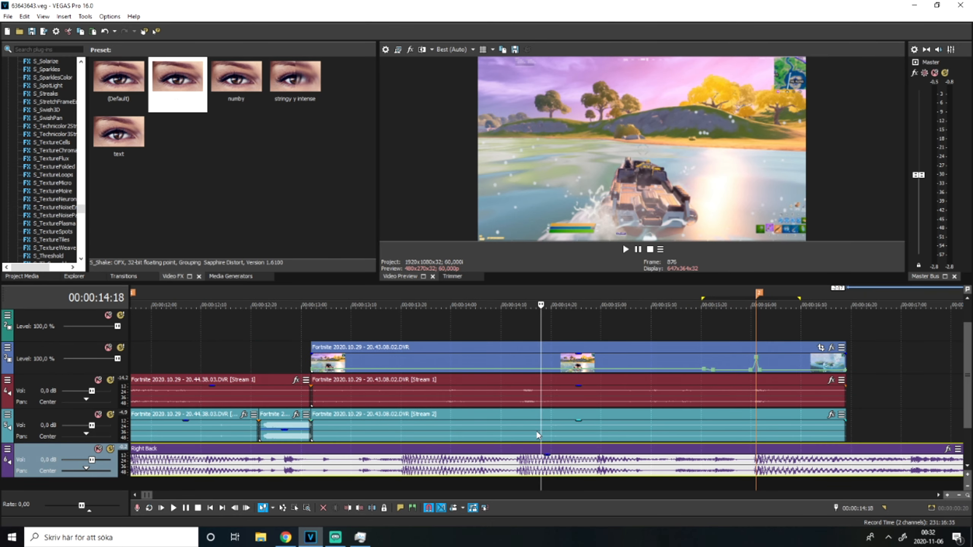
key("Left")
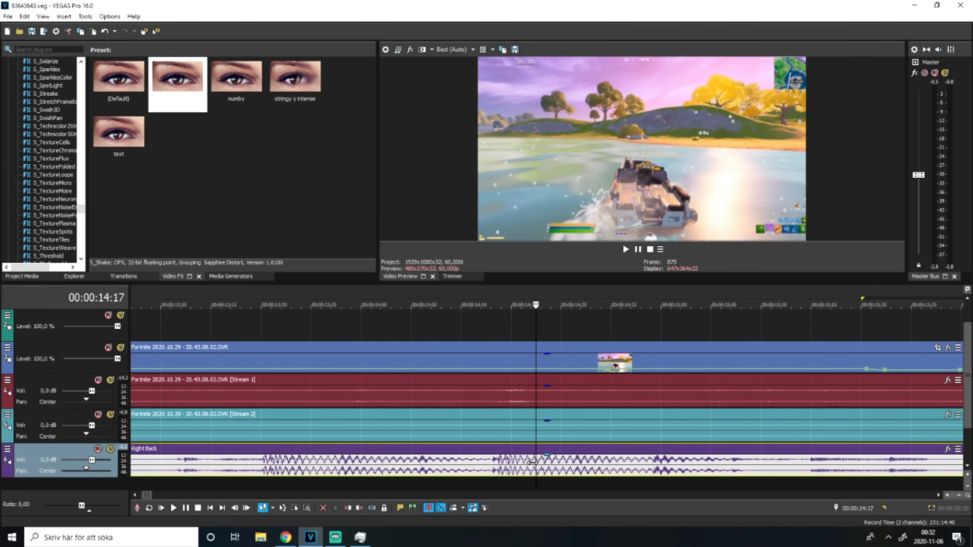
key("Left")
key("Left")
key("s")
Play back the music from the split and split it again at 00:00:15:29, just before the second marker.
scroll(572, 462, "down", 5)
key("Return")
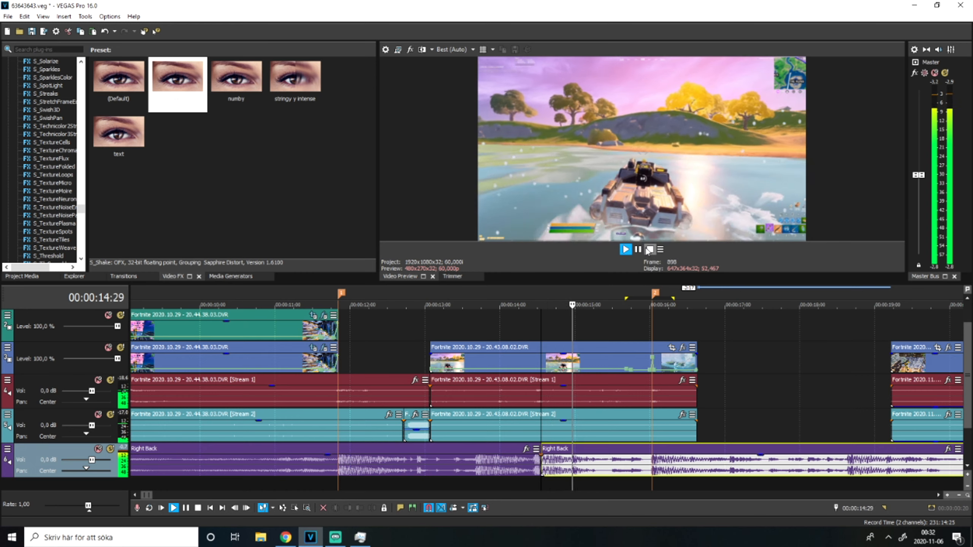
key("Return")
scroll(510, 472, "up", 10)
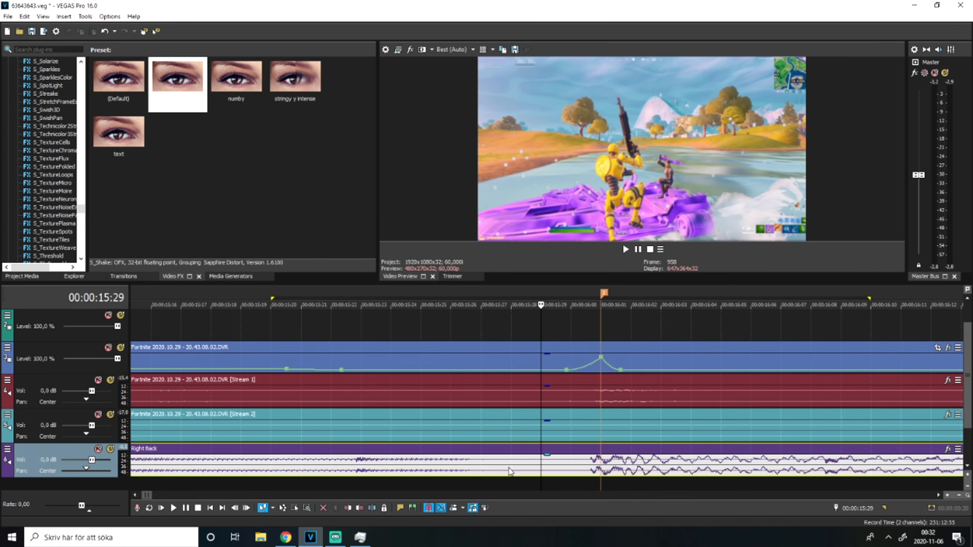
left_click(555, 468)
key("s")
scroll(551, 468, "down", 5)
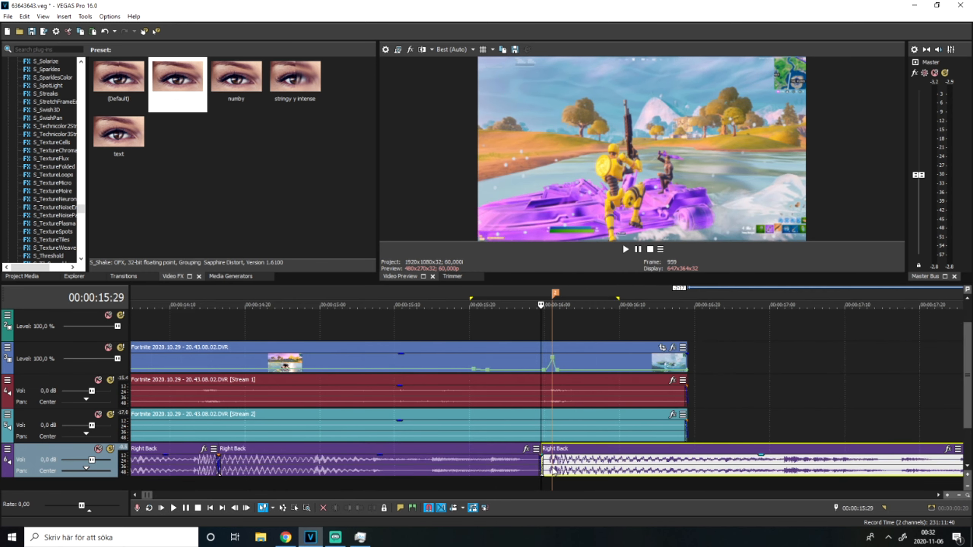
Add a Resonant Filter to the music section between the two splits and apply its [Sys] Muffler preset.
left_click(489, 468)
scroll(517, 469, "up", 3)
scroll(563, 471, "down", 3)
scroll(615, 457, "up", 2)
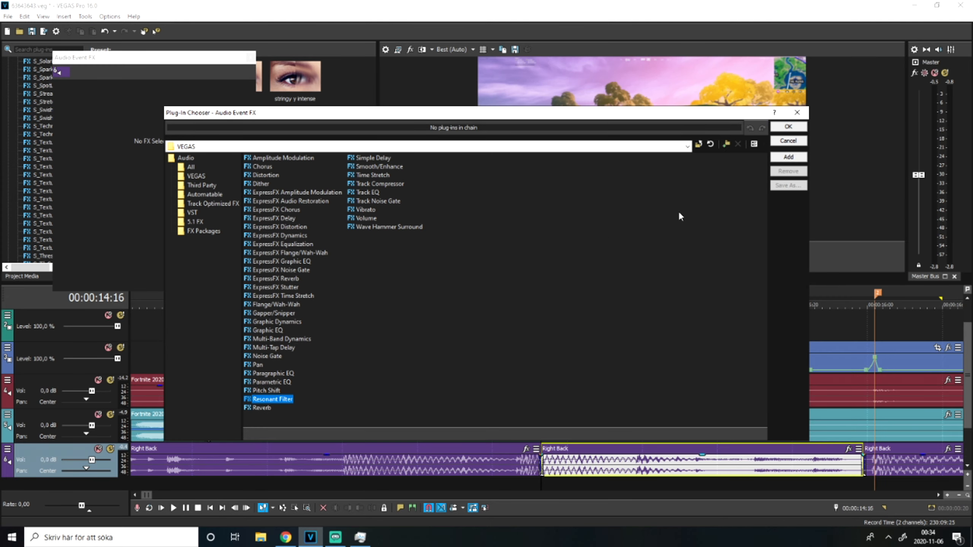
left_click(798, 160)
left_click(789, 127)
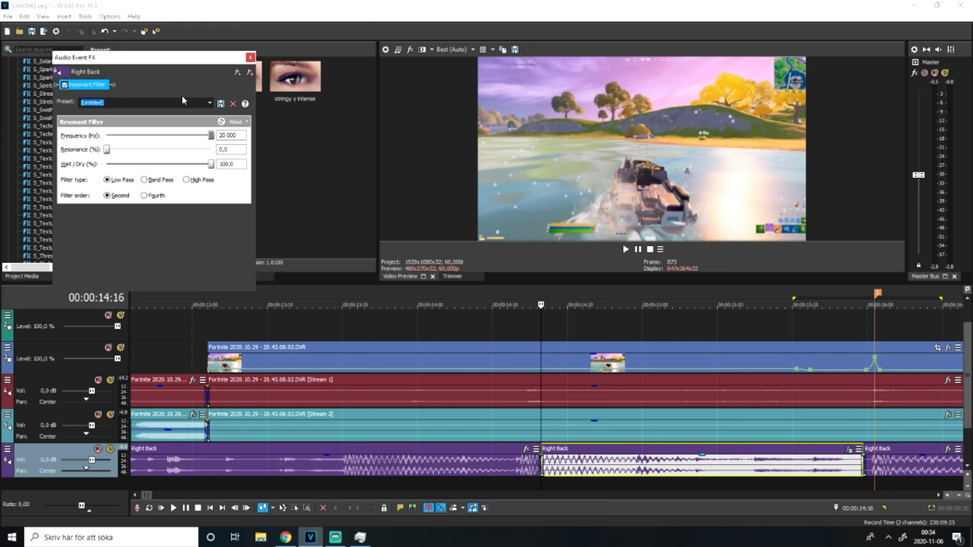
left_click(210, 103)
left_click(148, 190)
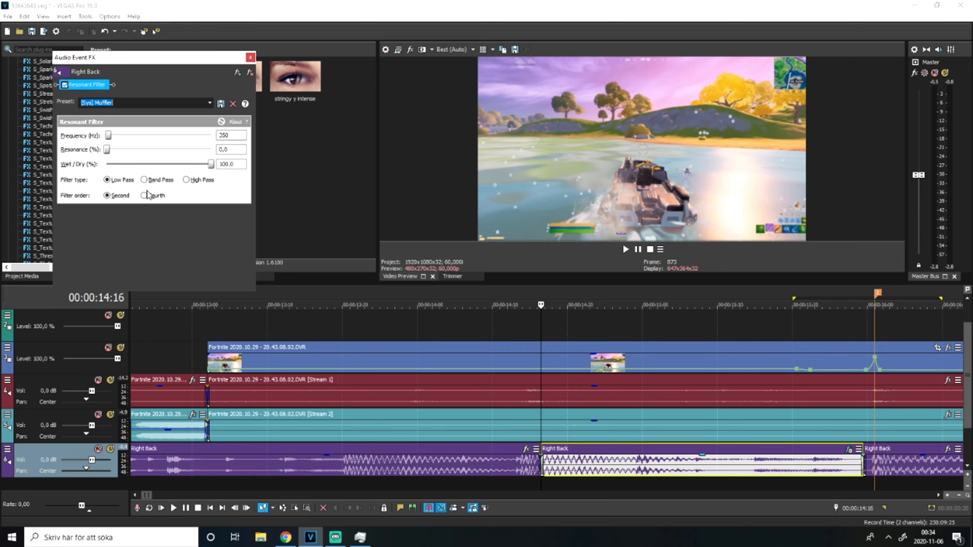
Play back the muffled section of the Right Back music from shortly before it, and close its Resonant Filter settings.
left_click(410, 313)
key("space")
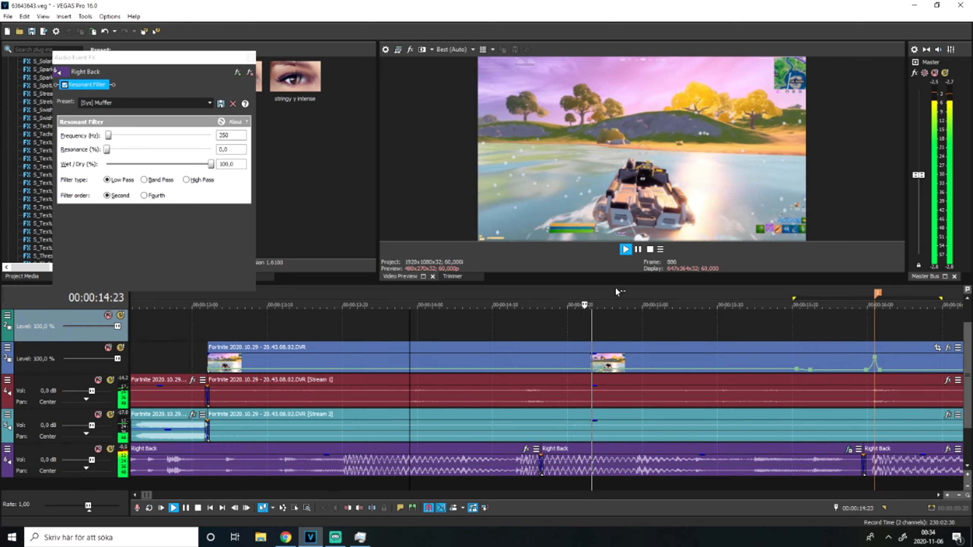
scroll(633, 289, "down", 3)
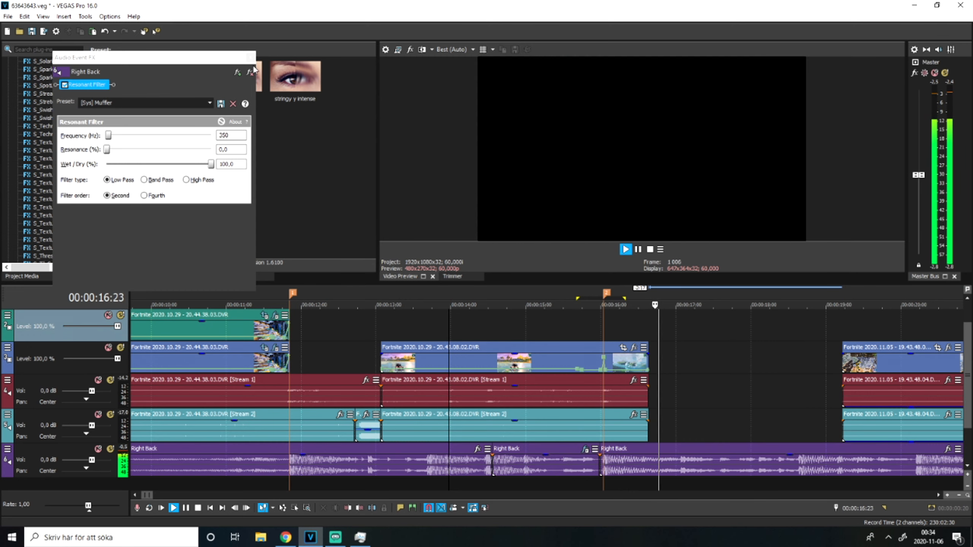
left_click(464, 142)
key("space")
Split the Fortnite 2020.10.29 gameplay clip at 00:00:14:16 and again at the marker at 00:00:16:01.
left_click(492, 371)
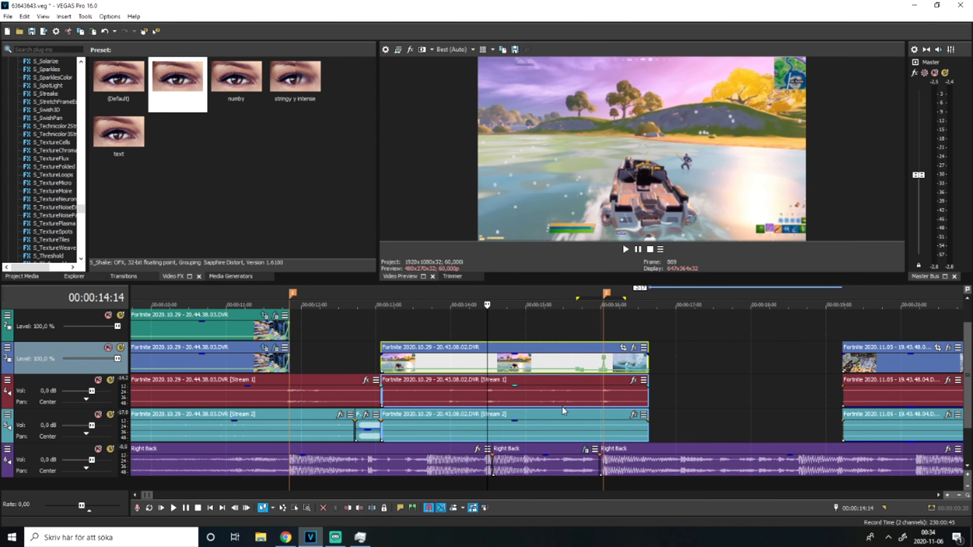
scroll(561, 402, "up", 5)
scroll(580, 369, "down", 5)
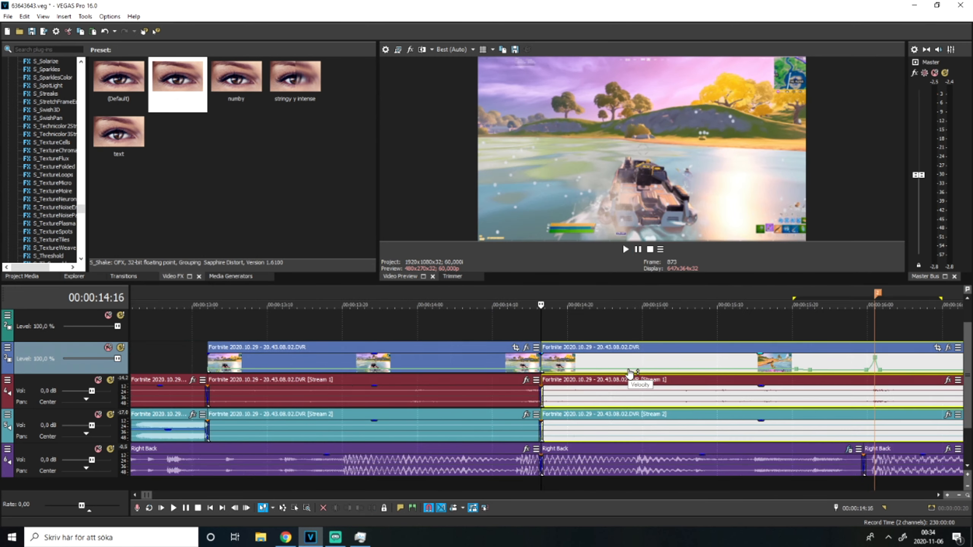
left_click(761, 362)
key("s")
scroll(740, 417, "up", 6)
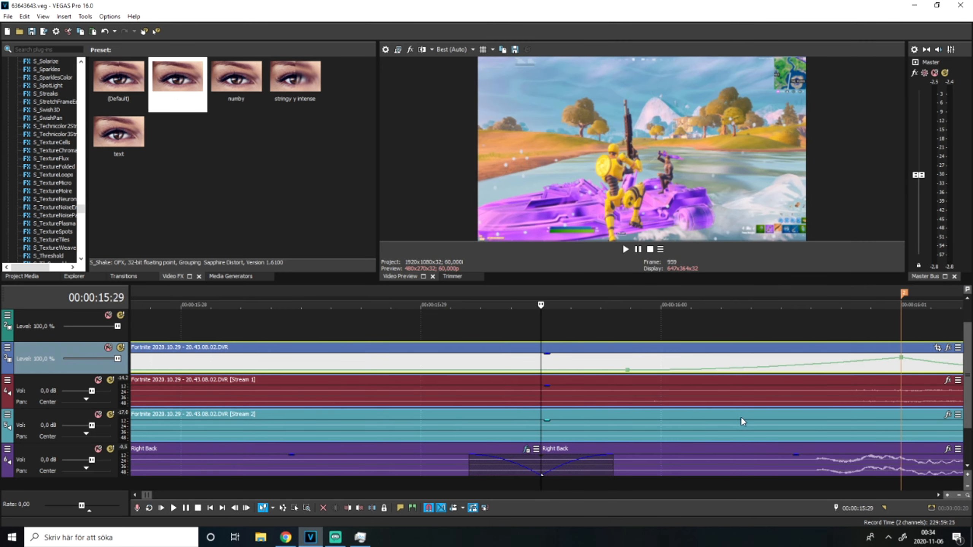
scroll(632, 381, "down", 3)
scroll(651, 380, "up", 2)
key("ctrl+z")
left_click(601, 360)
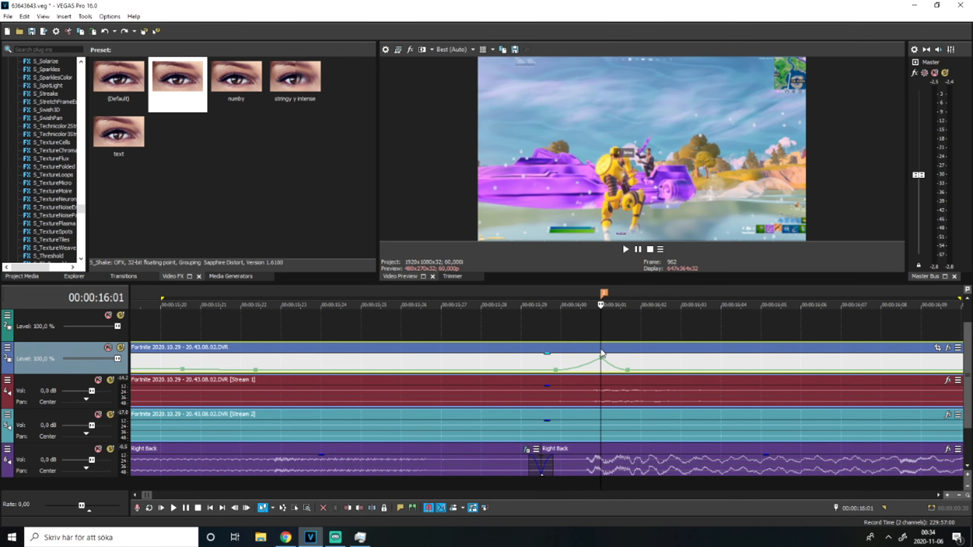
scroll(643, 380, "up", 2)
key("s")
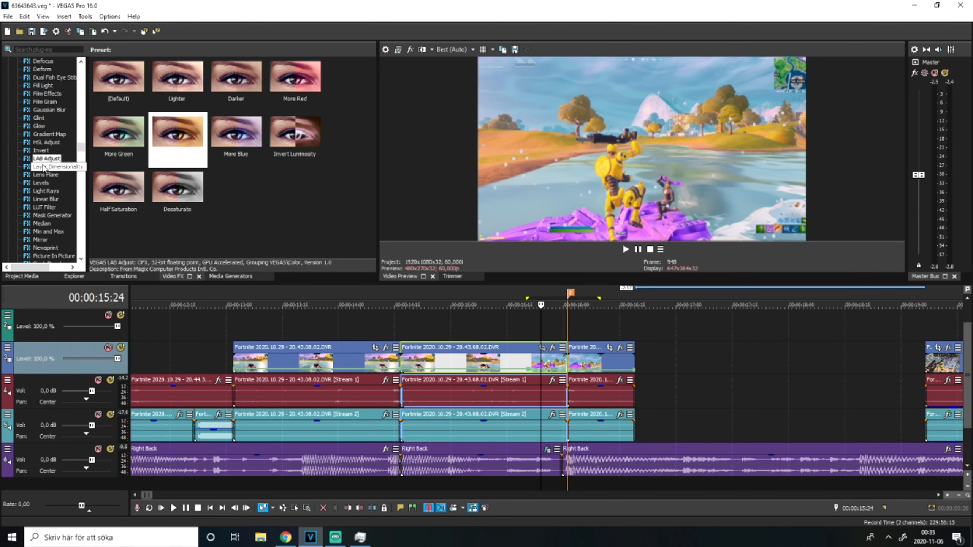
Apply the LAB Adjust effect's Desaturate preset to the gameplay segment between the two cuts and play it back.
left_click(172, 192)
left_click_drag(490, 367, 491, 367)
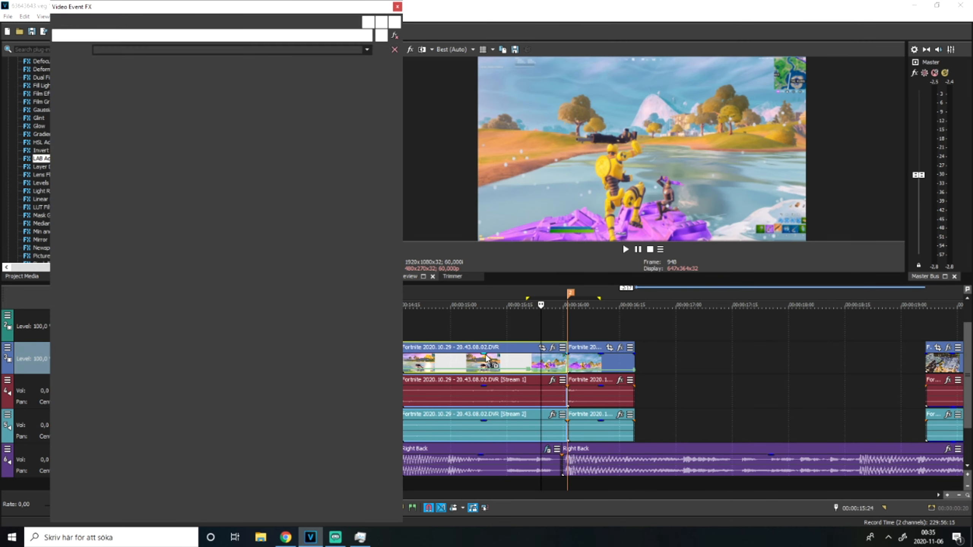
scroll(407, 322, "down", 2)
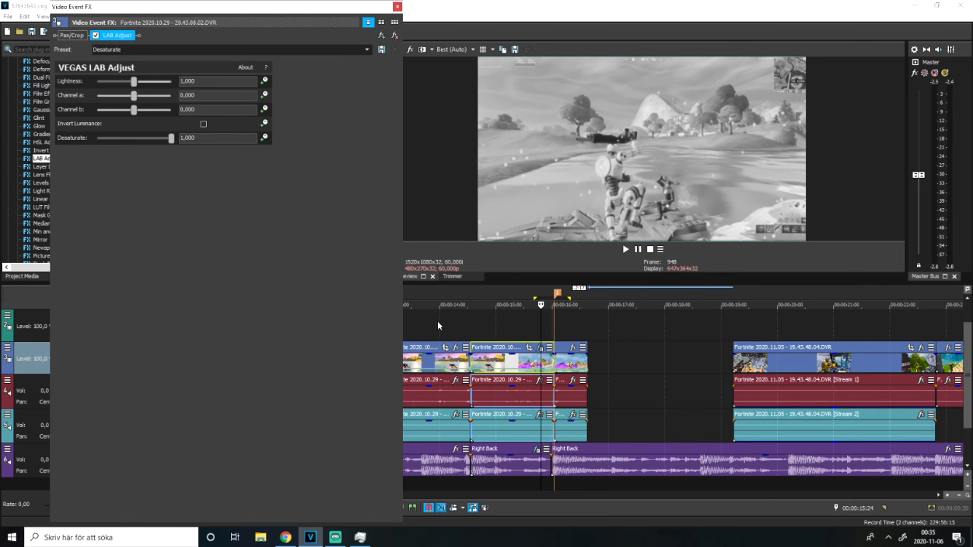
left_click(440, 322)
key("space")
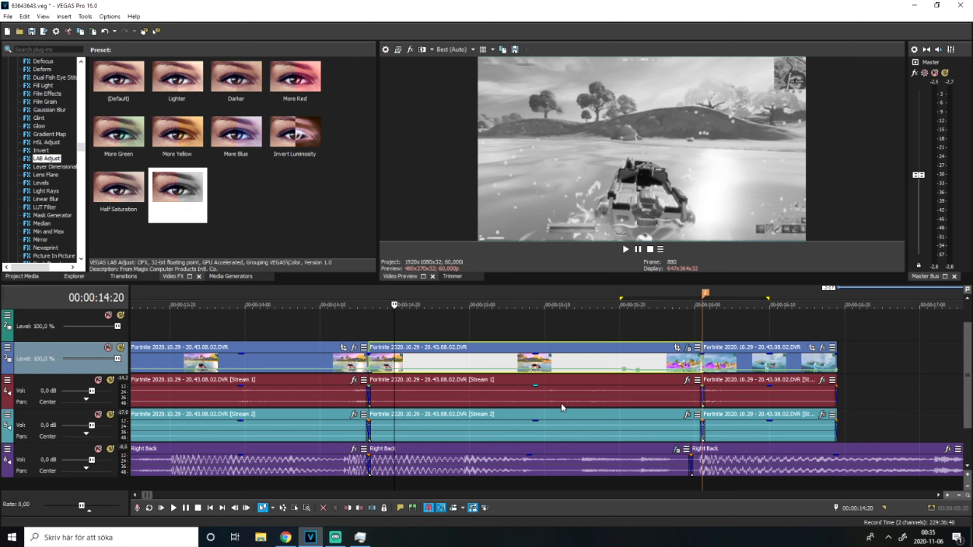
Paste a copy of the desaturated segment onto the empty upper video track, starting at 00:00:14:16.
left_click(369, 334)
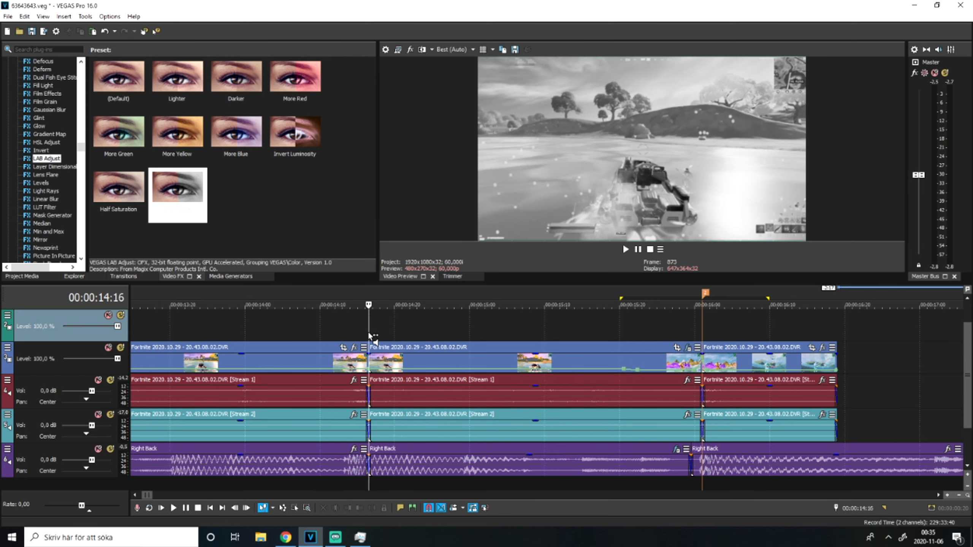
key("ctrl+v")
left_click(636, 254)
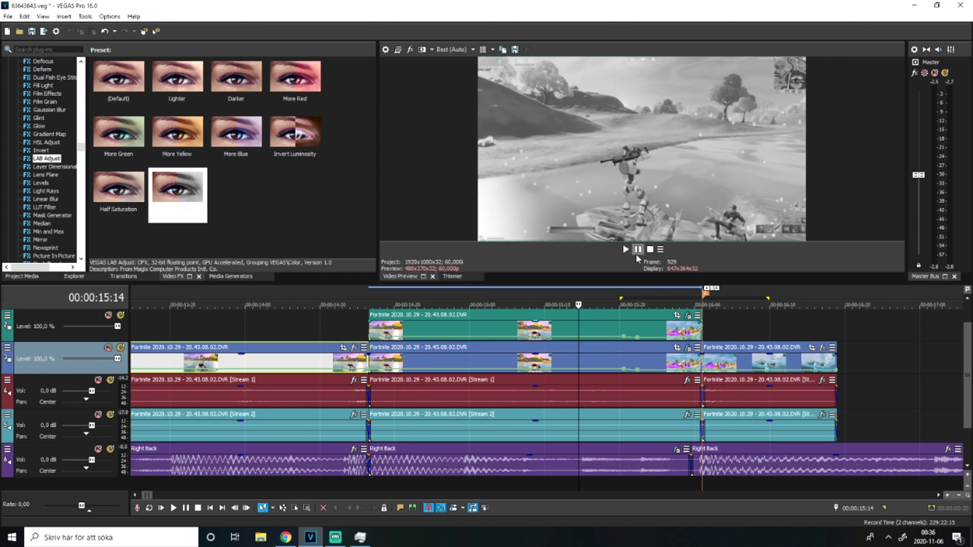
Remove the LAB Adjust effect from the original segment on the lower video track.
left_click(646, 361)
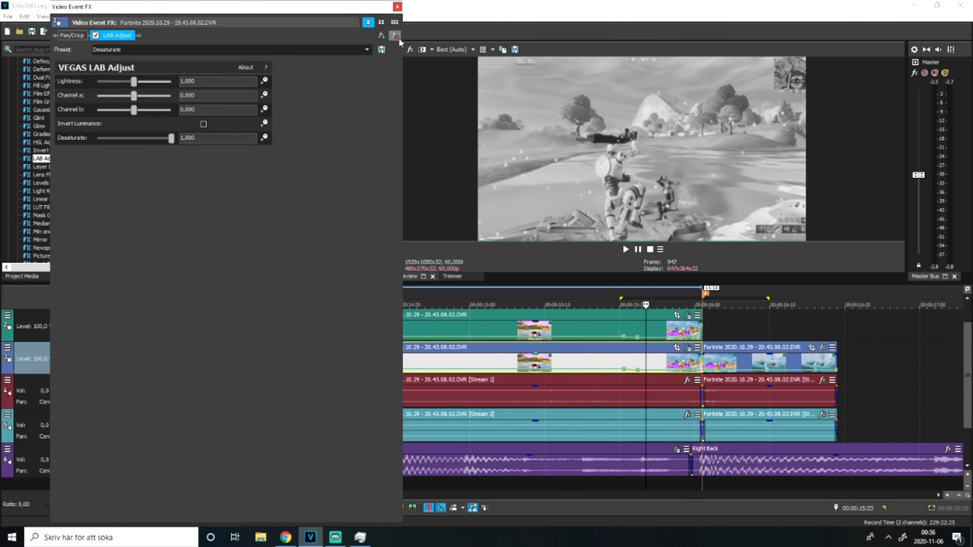
left_click(396, 37)
left_click(397, 7)
Add a fade-in to the desaturated copy on the upper track, ending at about 00:00:15:11, and play back the transition.
left_click(342, 331)
scroll(342, 331, "up", 4)
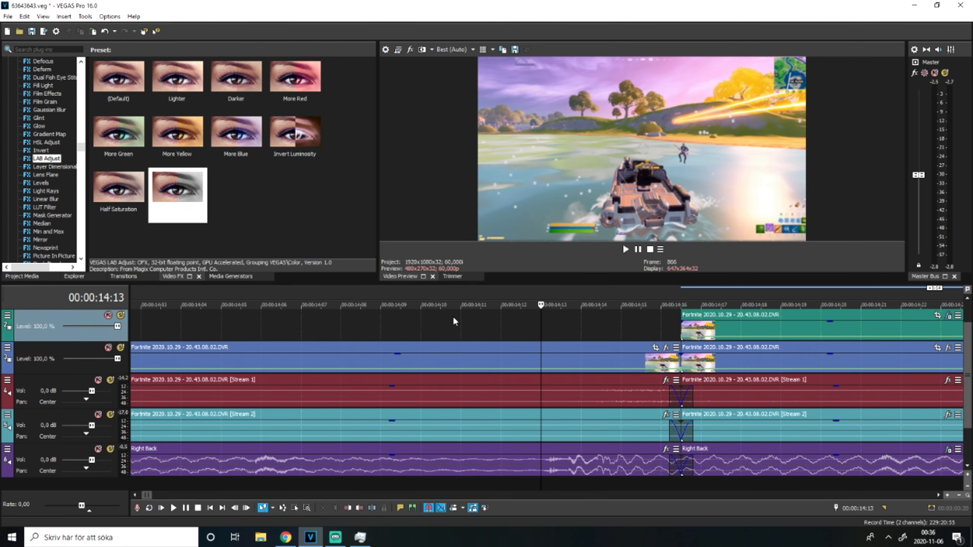
left_click_drag(680, 321, 777, 322)
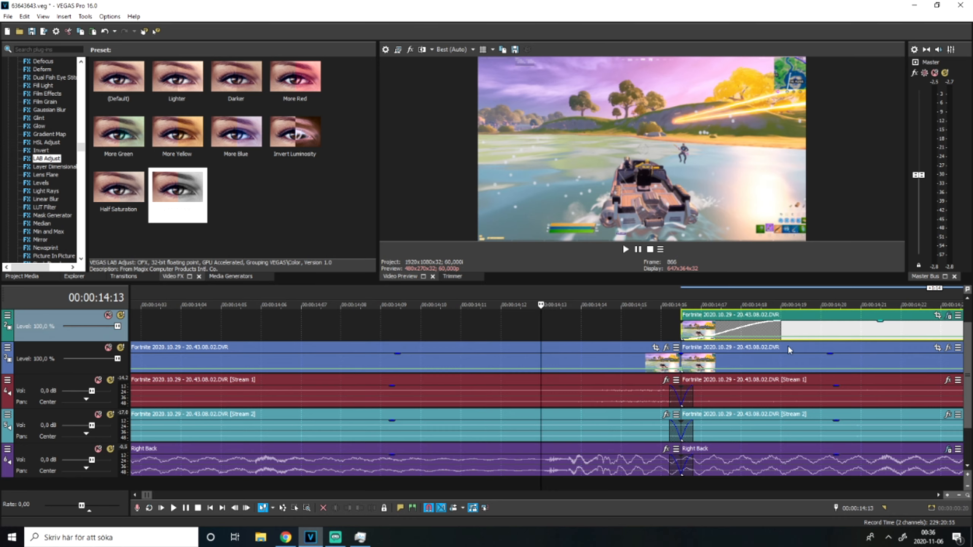
key("space")
scroll(491, 322, "down", 3)
key("space")
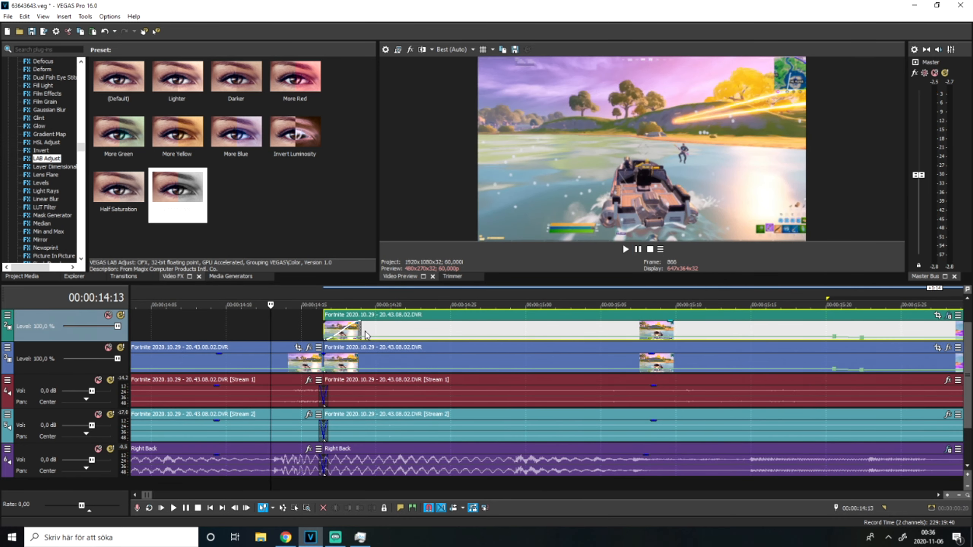
left_click_drag(360, 330, 706, 330)
key("space")
scroll(713, 383, "down", 4)
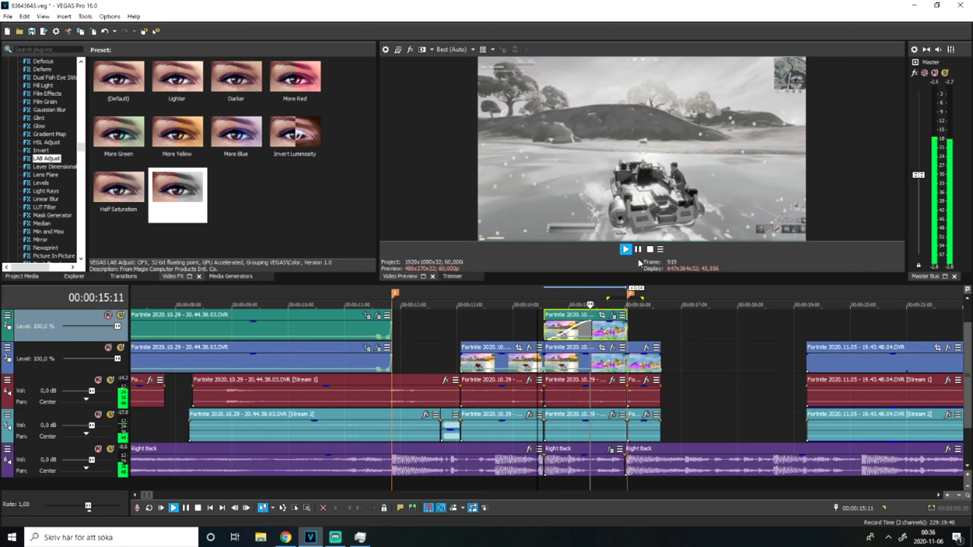
key("space")
key("space")
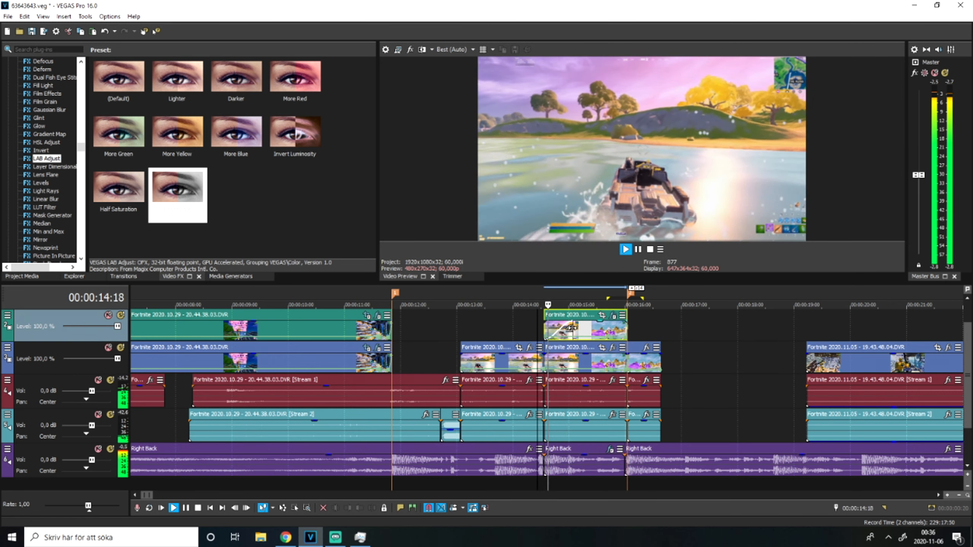
Lengthen the desaturated copy's fade-in so it ends just before the marker, at about 00:00:15:28, and preview it.
key("space")
scroll(601, 327, "up", 5)
left_click_drag(680, 327, 785, 320)
key("space")
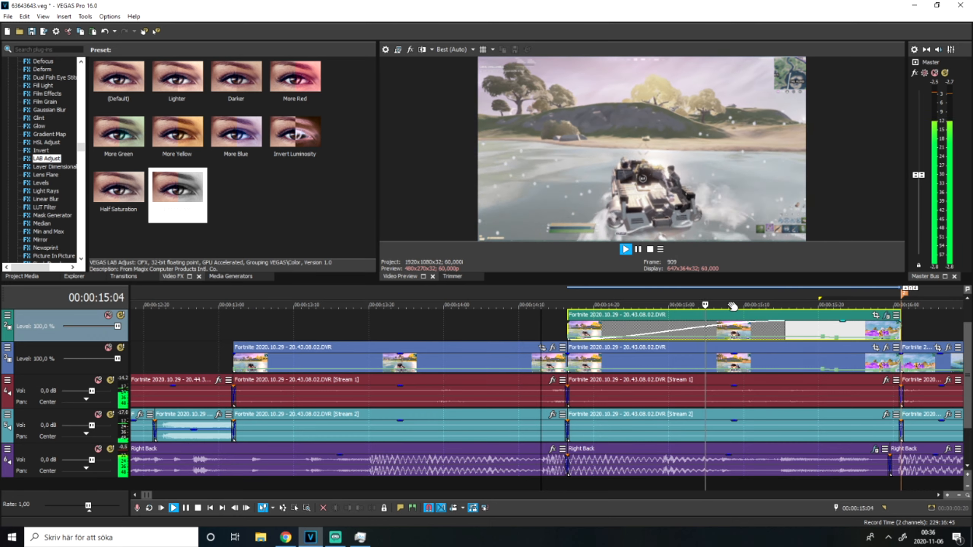
key("space")
scroll(644, 340, "down", 3)
left_click_drag(660, 330, 720, 328)
key("space")
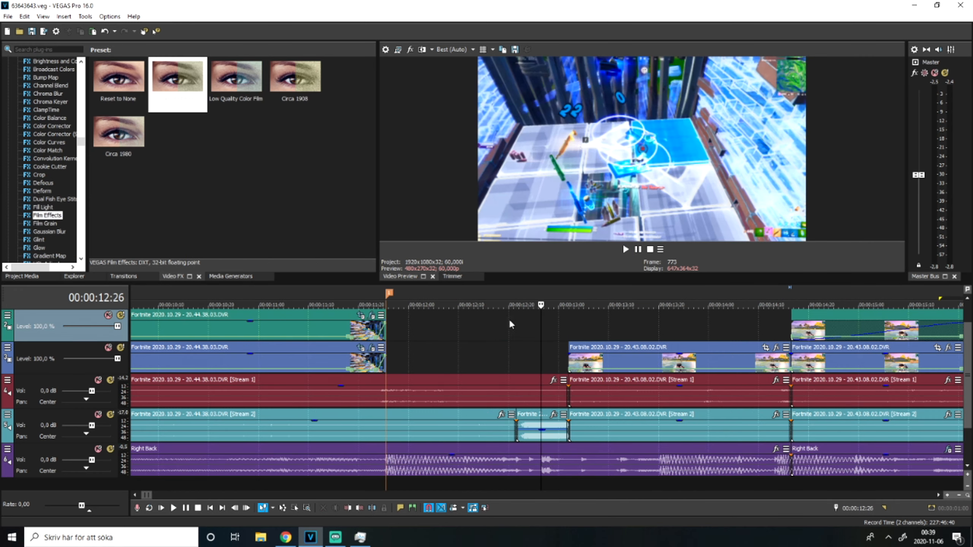
Apply the Very Old Film preset of Film Effects to the desaturated copy and play back the section.
left_click_drag(203, 103, 627, 197)
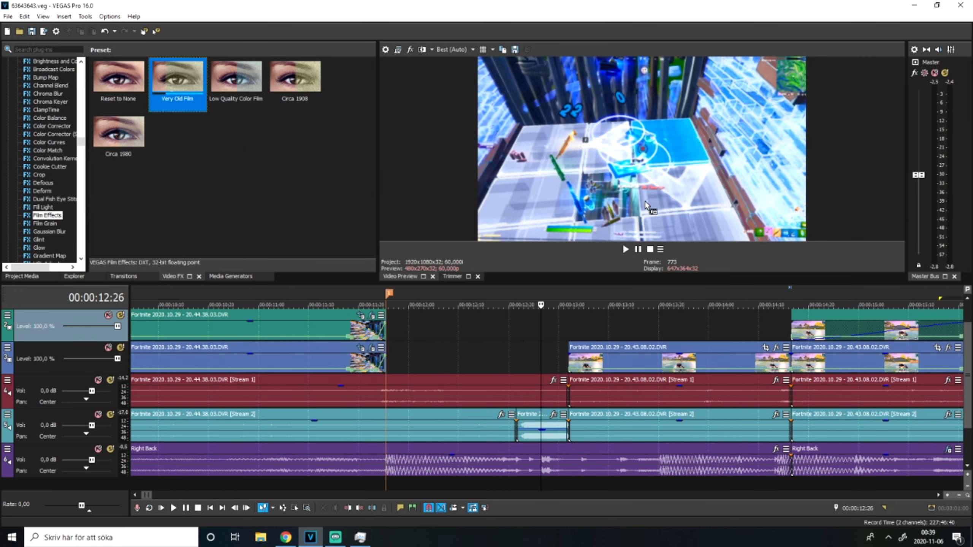
scroll(245, 293, "down", 3)
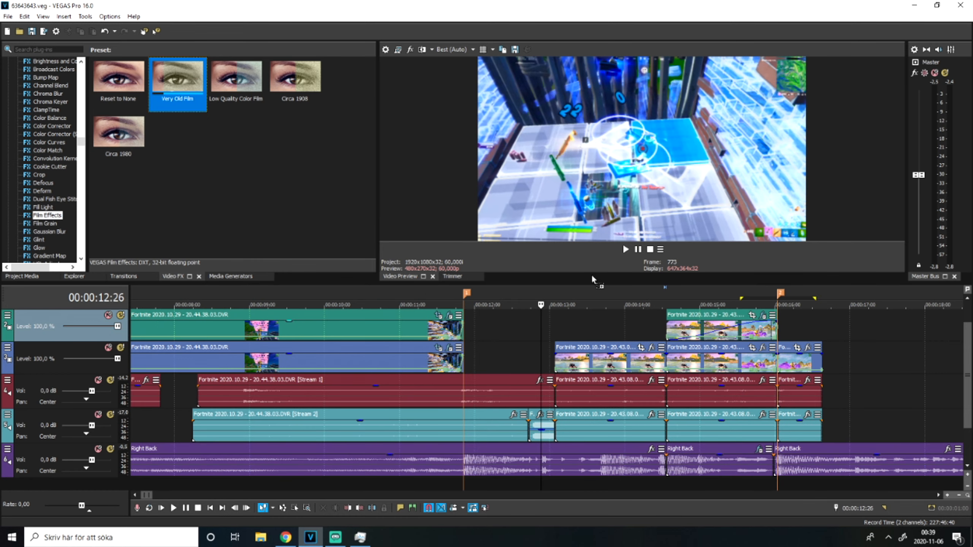
left_click_drag(179, 104, 387, 149)
left_click(625, 249)
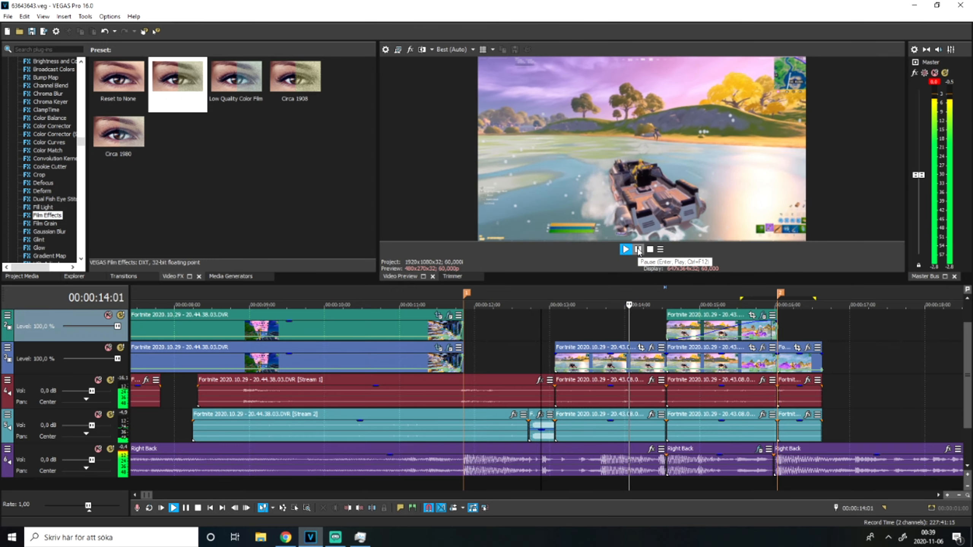
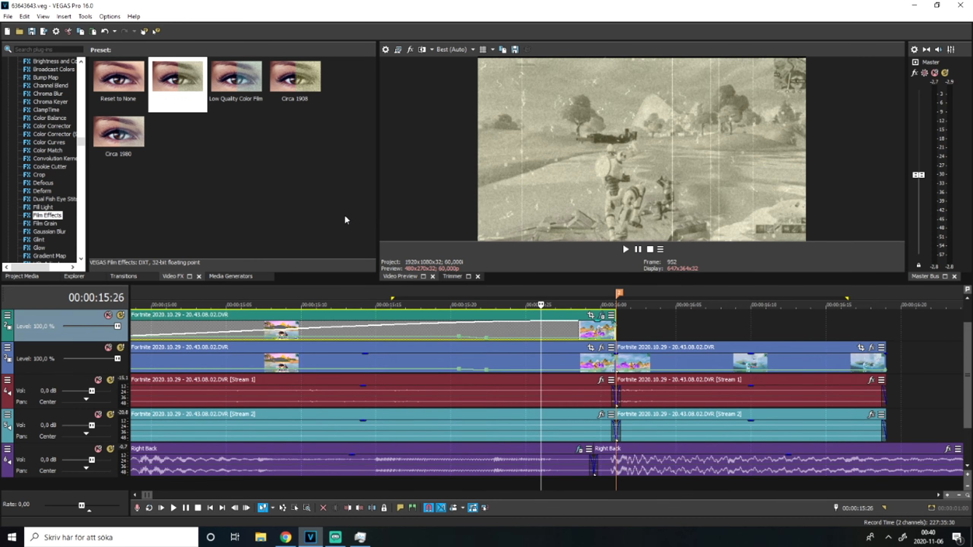
Apply the default Color Corrector (Secondary) effect to the gameplay segment that starts at the 00:00:16:01 marker.
left_click(623, 360)
scroll(61, 173, "up", 3)
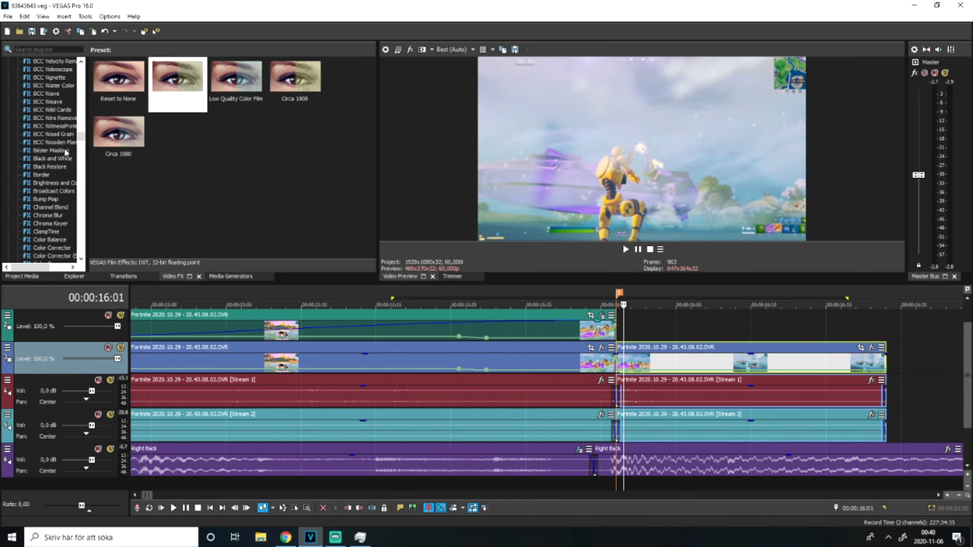
left_click(58, 199)
left_click(58, 208)
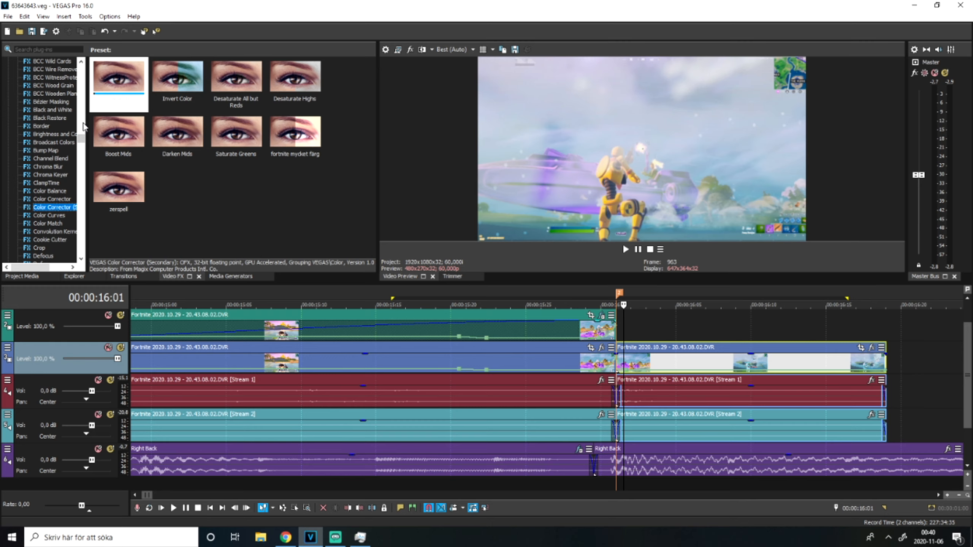
left_click_drag(146, 93, 571, 281)
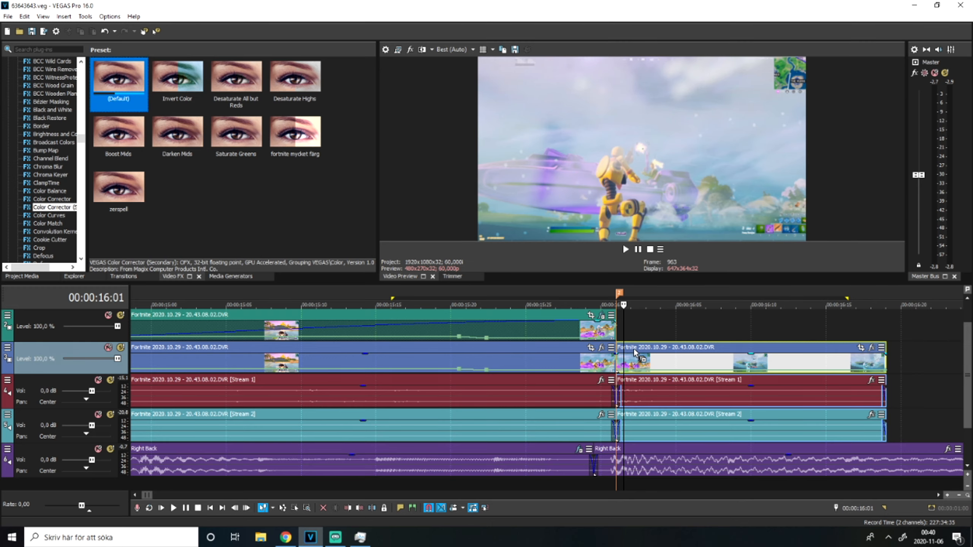
left_click_drag(634, 353, 635, 354)
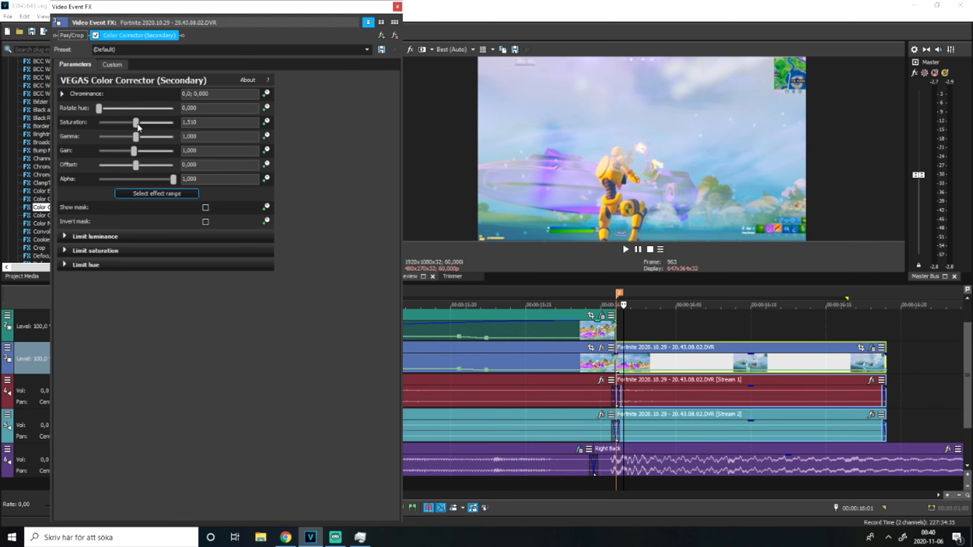
Animate the color corrector's saturation from about 2,55 at the segment's start down to a lower value near the end of the effect timeline.
left_click(267, 122)
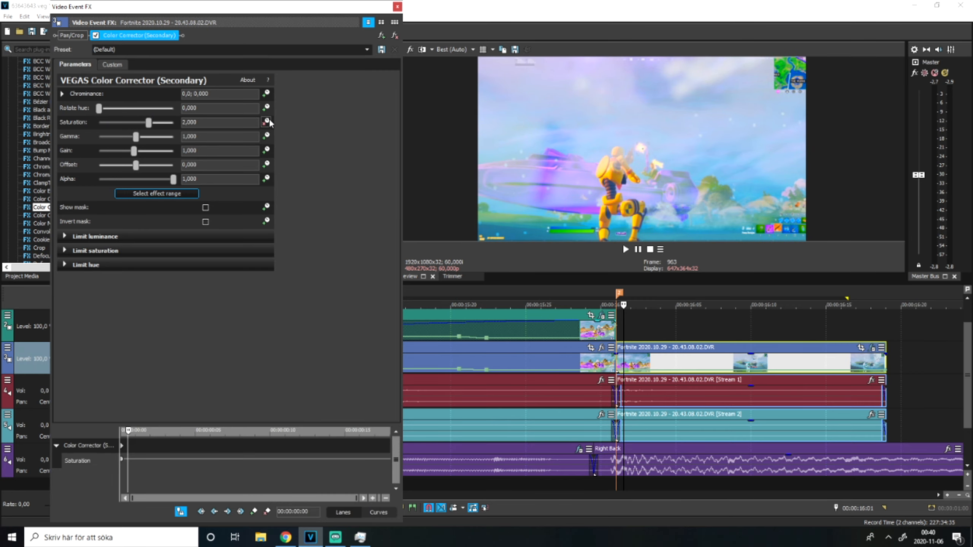
mouse_move(130, 433)
left_mouse_down()
mouse_move(174, 432)
mouse_move(121, 431)
left_mouse_up()
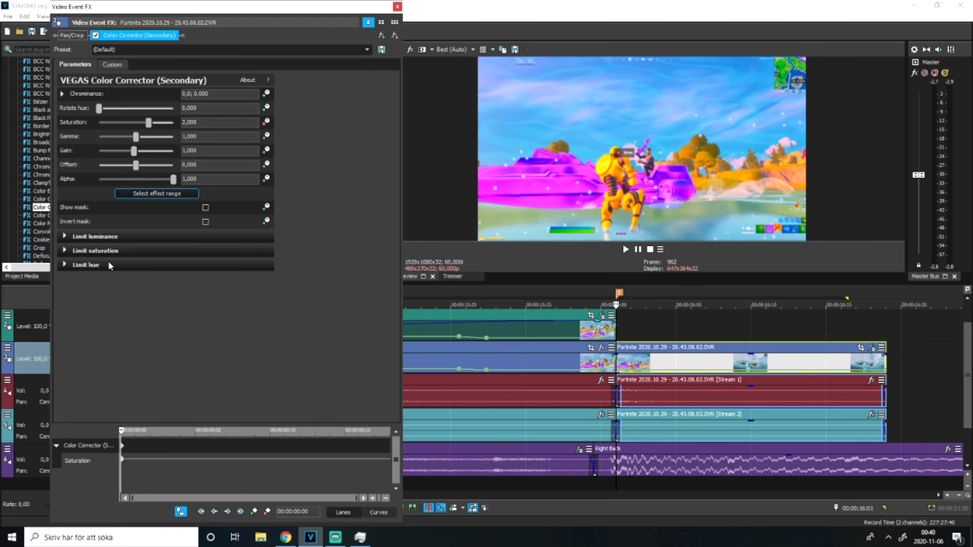
left_click_drag(146, 126, 160, 126)
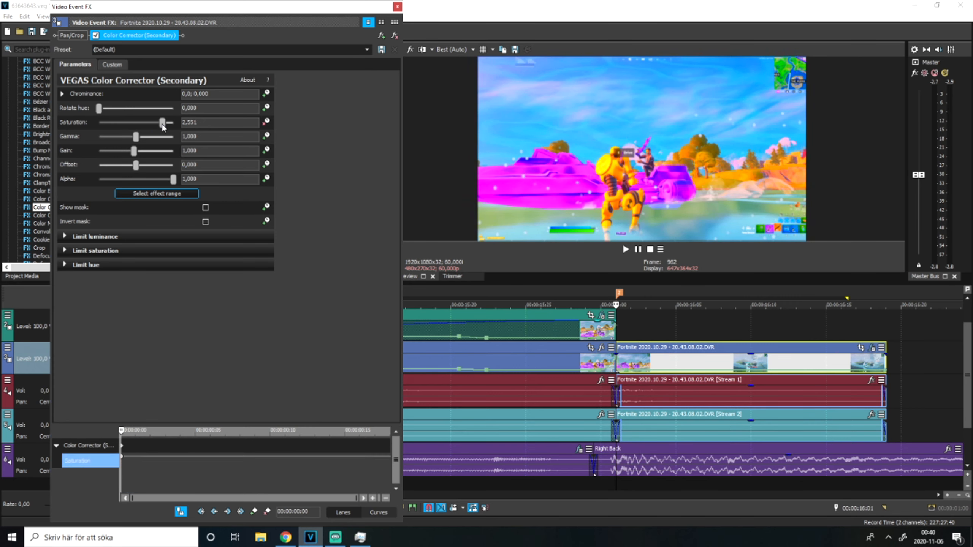
left_click_drag(139, 439, 354, 456)
left_click(350, 439)
left_click_drag(162, 122, 151, 125)
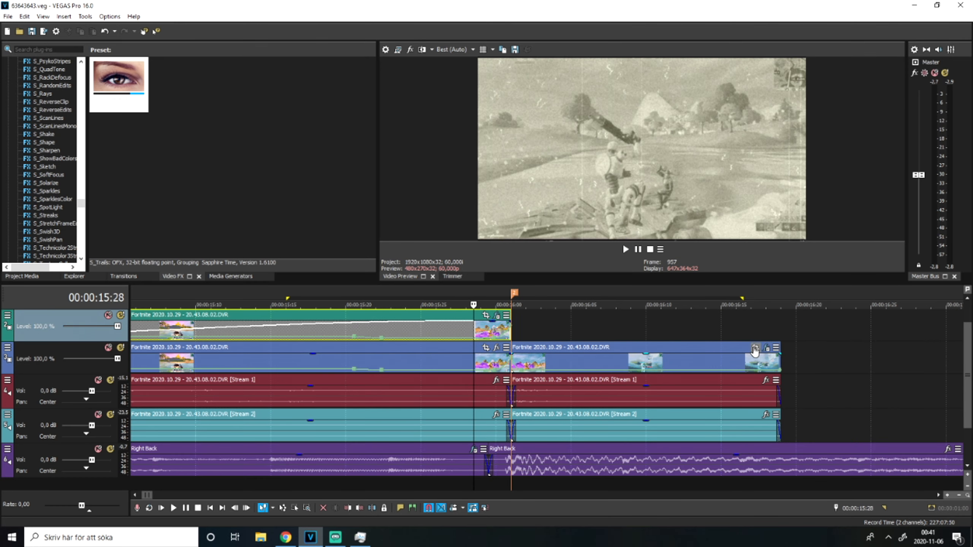
Crop the vivid segment's pan/crop frame to about 1436,6 × 811,4 at its start and about 1528 × 863,1 at a 00:00:00:01 keyframe.
left_click(755, 349)
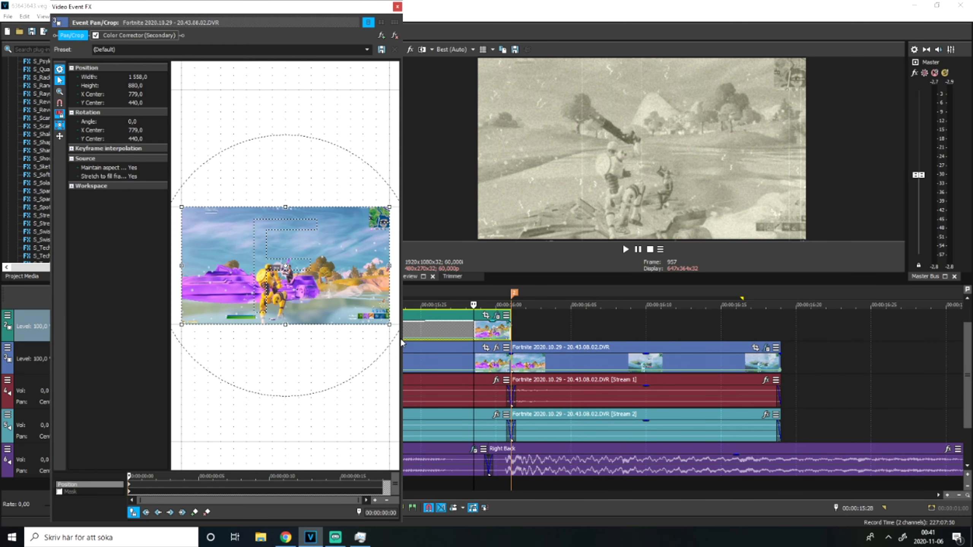
left_click_drag(388, 324, 382, 319)
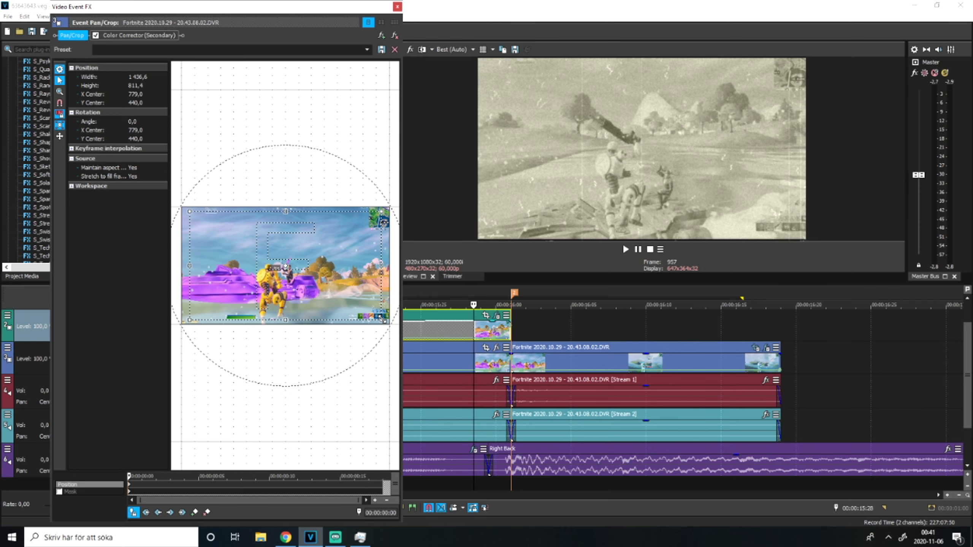
left_click(528, 366)
scroll(524, 331, "up", 5)
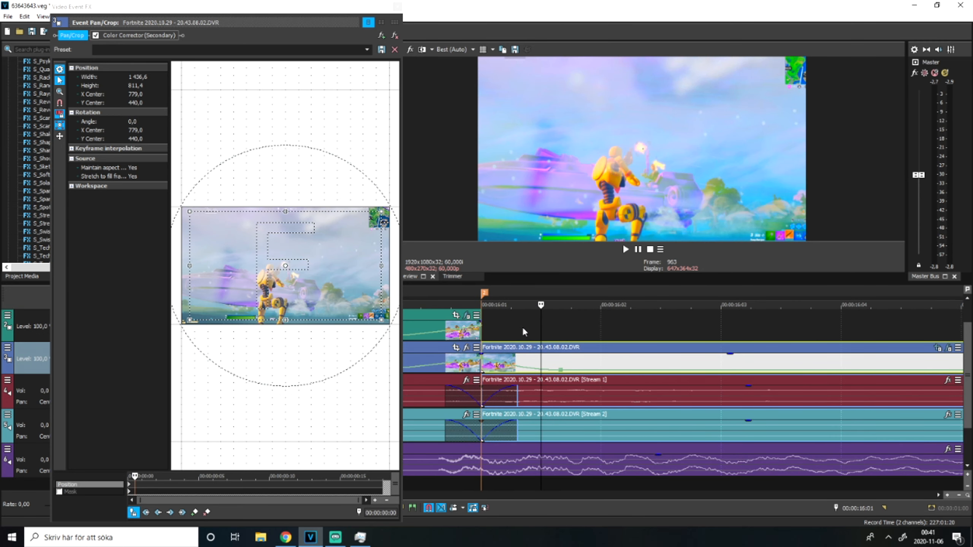
left_click(490, 331)
left_click(299, 415)
scroll(245, 495, "up", 5)
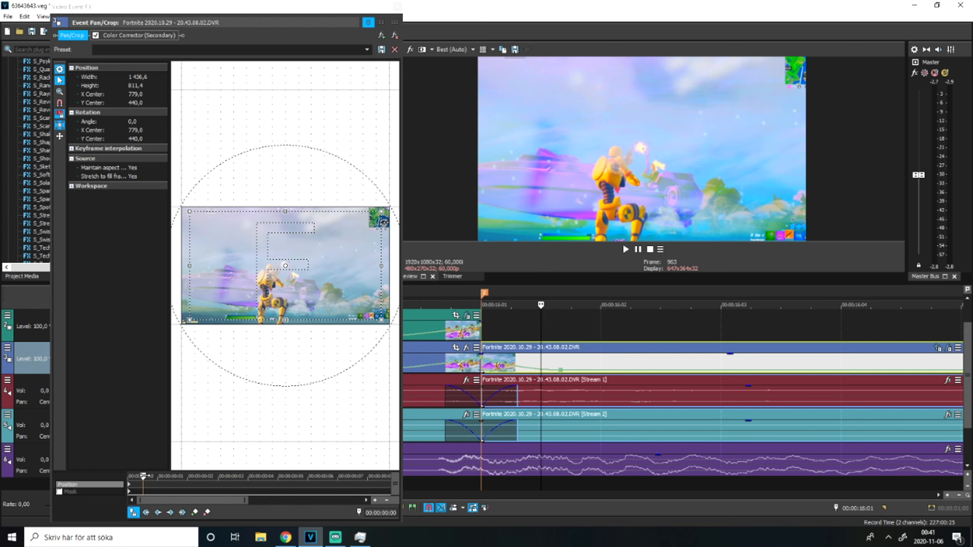
left_click(157, 479)
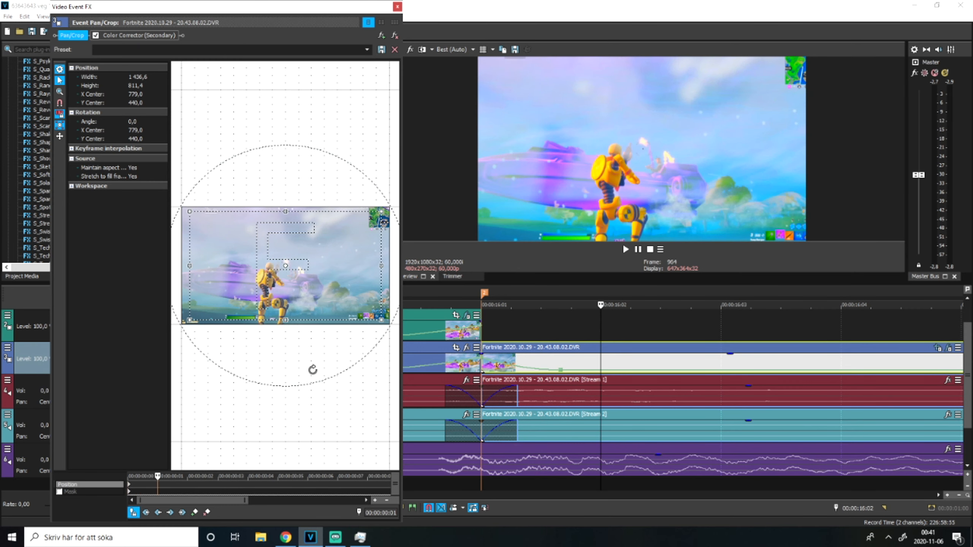
left_click_drag(381, 318, 388, 329)
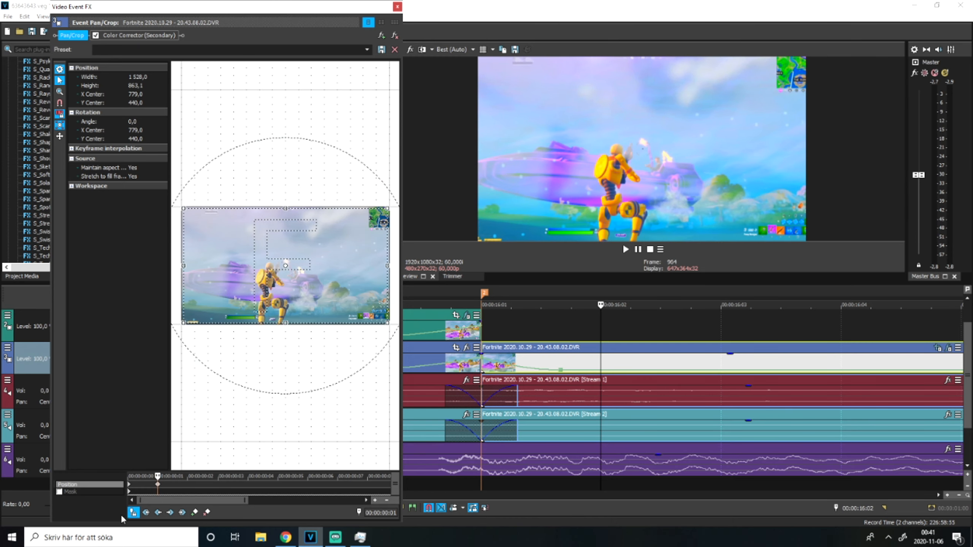
Restore the pan/crop frame to full size at the first keyframe and play back the zoom.
left_click(131, 487)
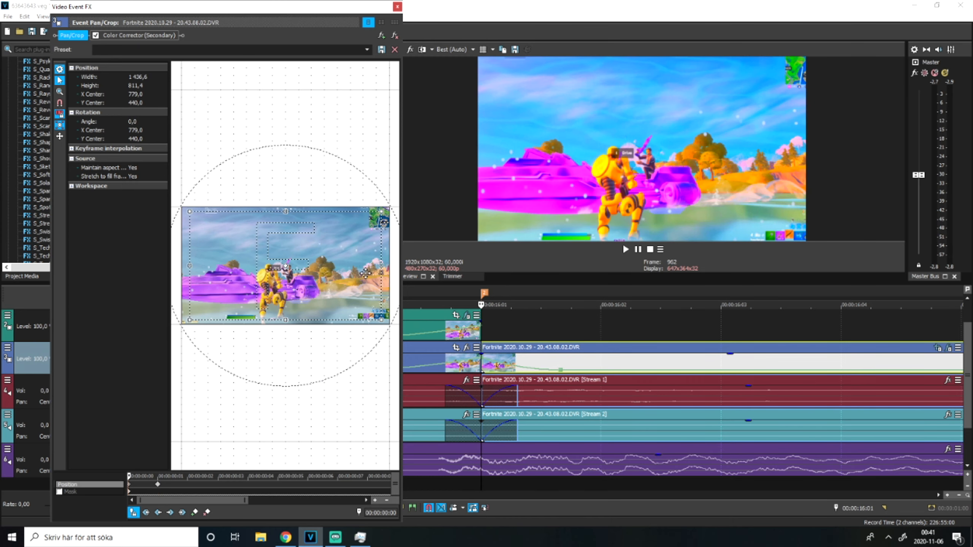
right_click(316, 263)
left_click(330, 269)
left_click(626, 249)
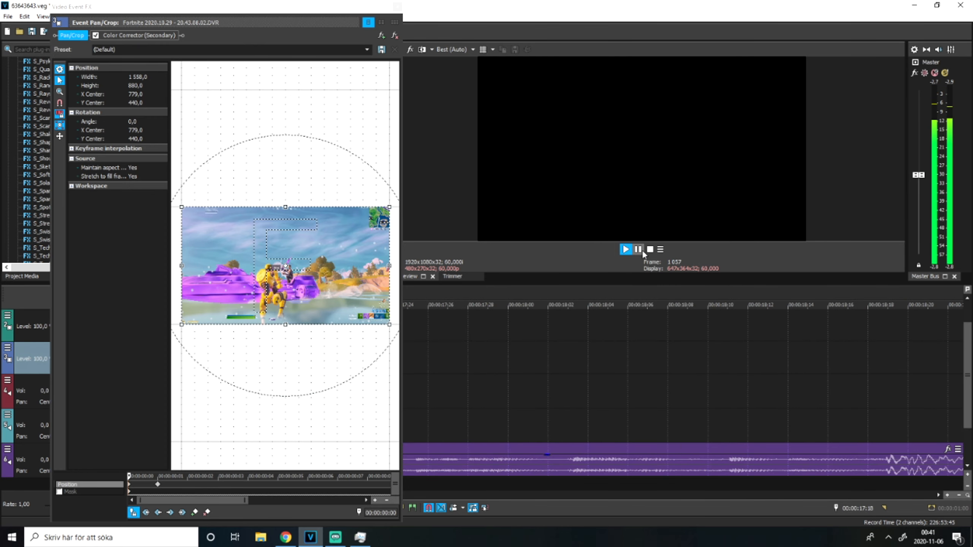
left_click(637, 249)
Tighten the pan/crop frame to about 1474,1 × 832,6 at the 00:00:00:01 keyframe and play back the transition.
left_click(155, 475)
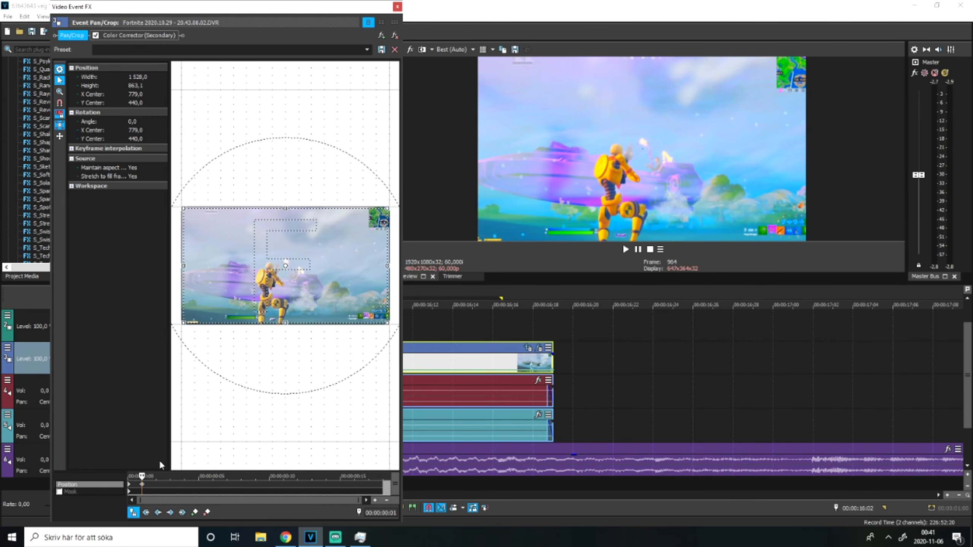
left_click_drag(387, 324, 383, 322)
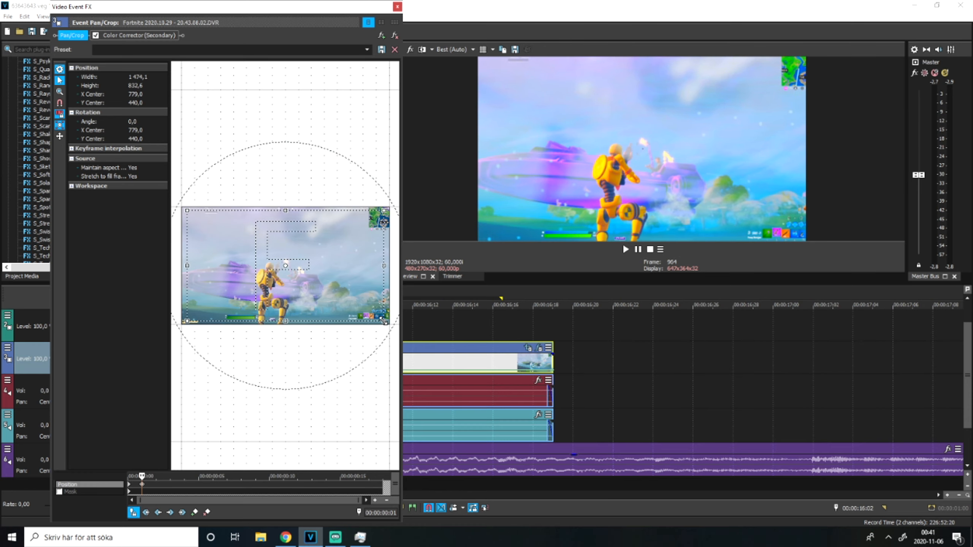
scroll(546, 337, "down", 4)
left_click(520, 328)
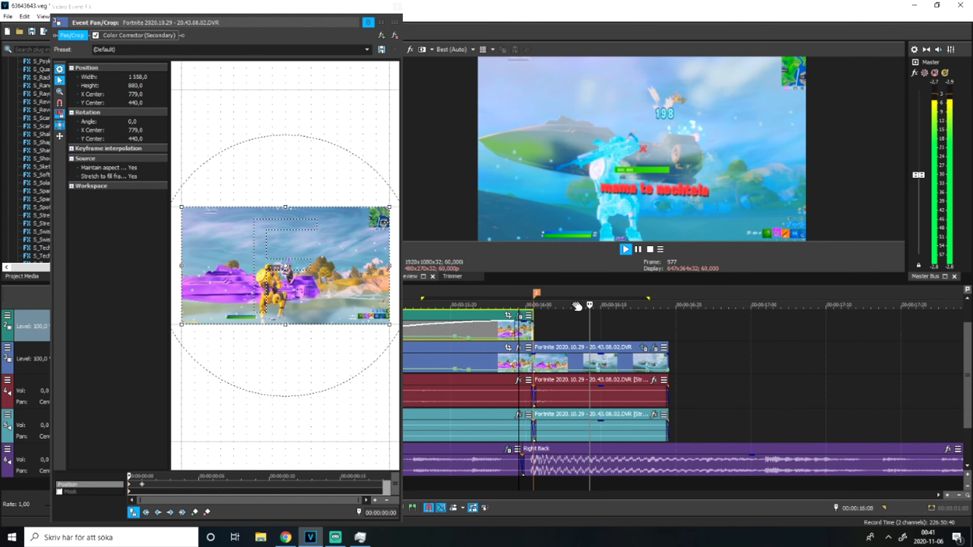
Extend the vivid segment's end to about 00:00:17:14 and restore its pan/crop frame to full size at a keyframe near that end.
left_click(353, 492)
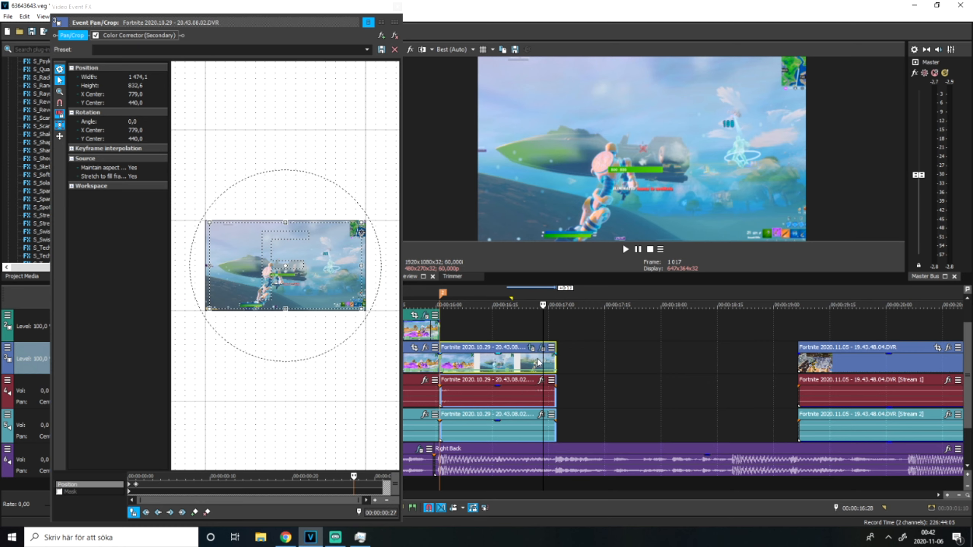
left_click_drag(558, 361, 600, 362)
left_click(369, 486)
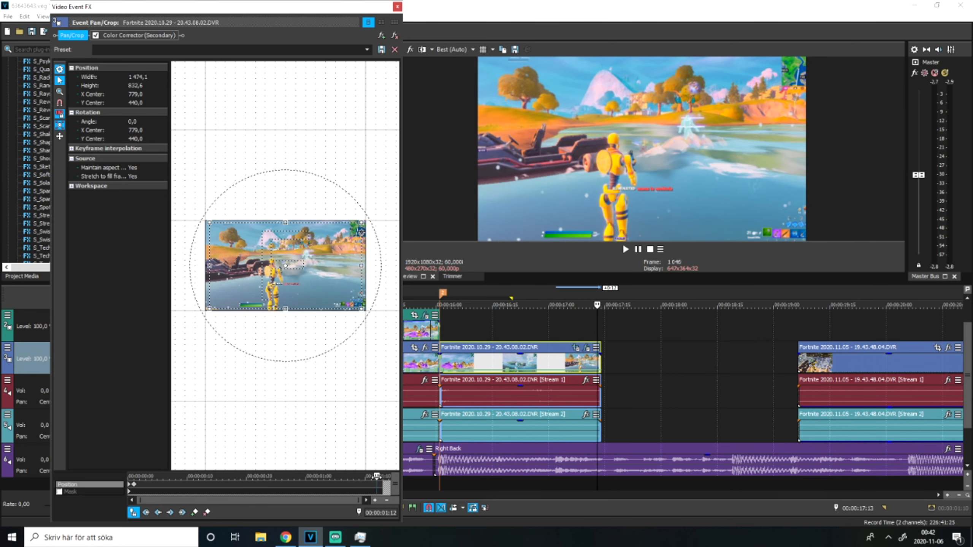
right_click(295, 267)
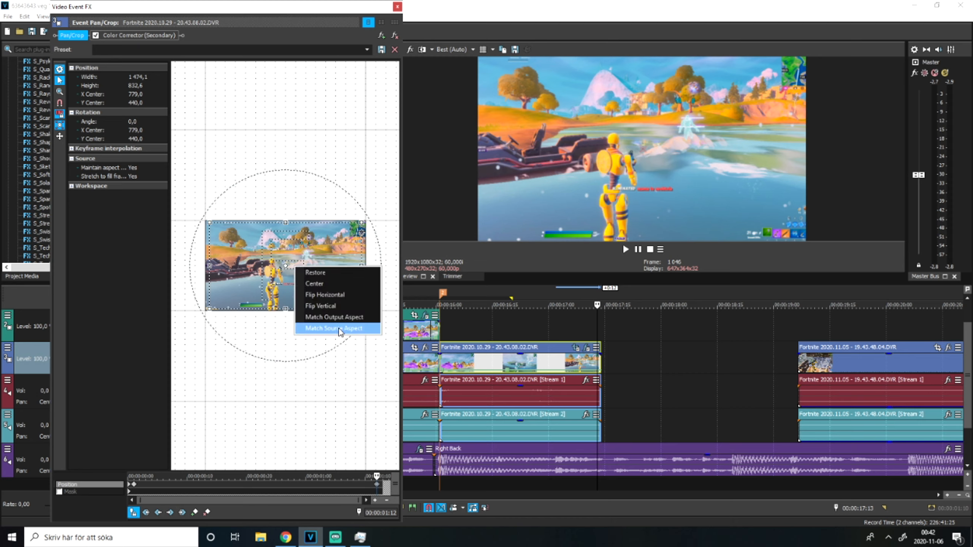
left_click(331, 284)
right_click(319, 290)
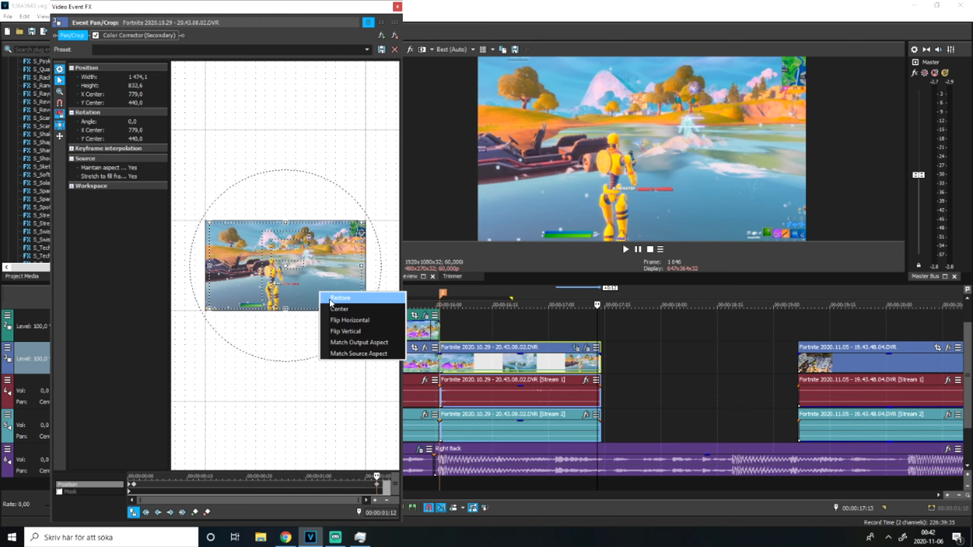
left_click(331, 297)
left_click(444, 332)
key("space")
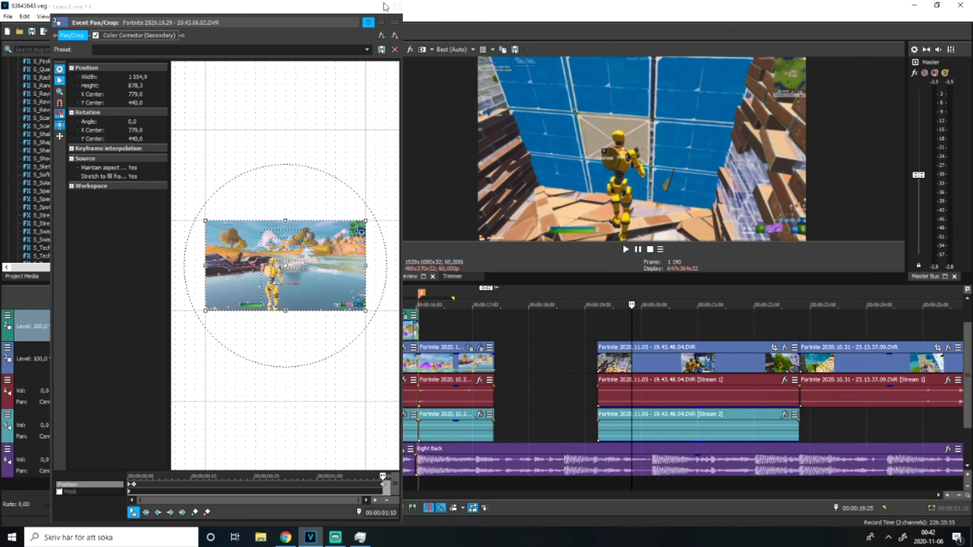
left_click(397, 7)
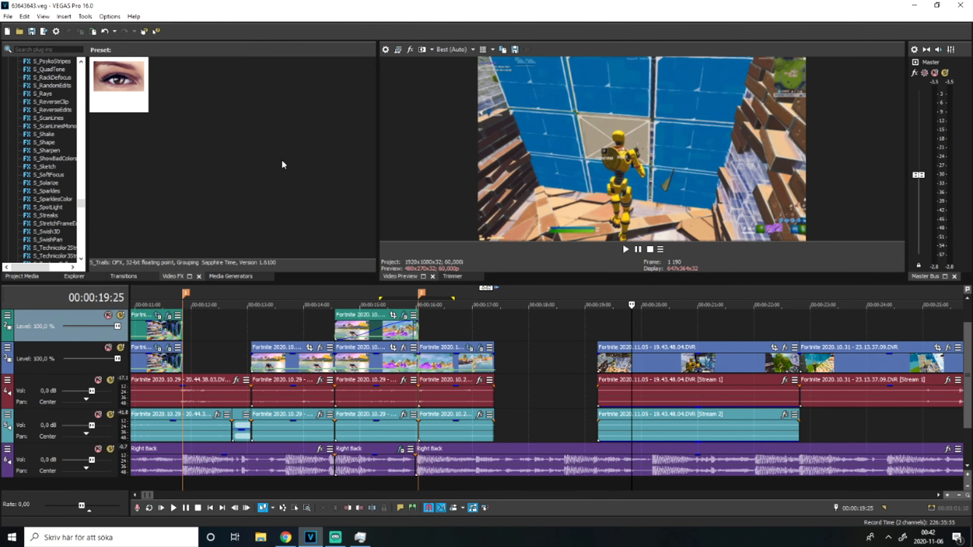
Apply the Naiv preset of S_Shake to the segment that starts at the 00:00:16:01 marker and play it back.
scroll(57, 181, "up", 6)
scroll(56, 183, "down", 4)
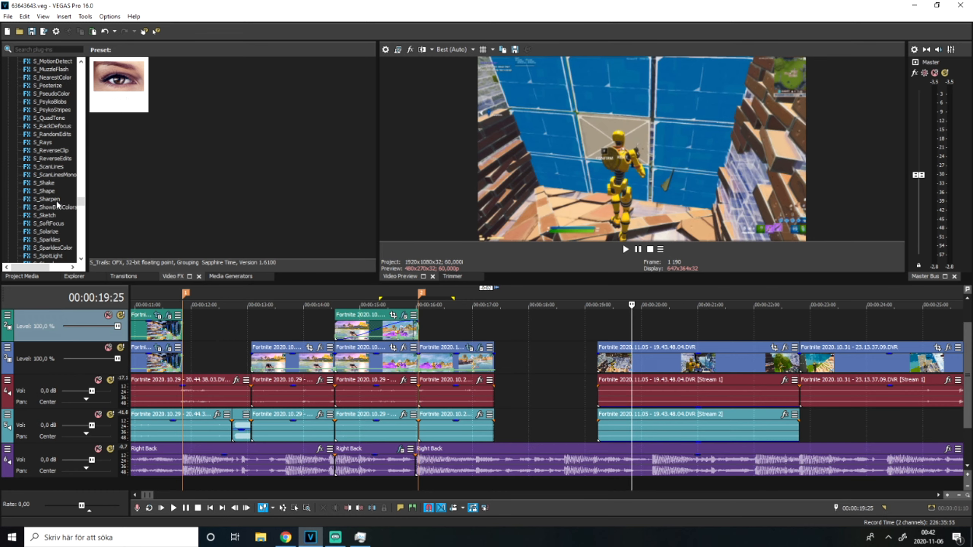
left_click(52, 182)
left_click_drag(178, 104, 428, 360)
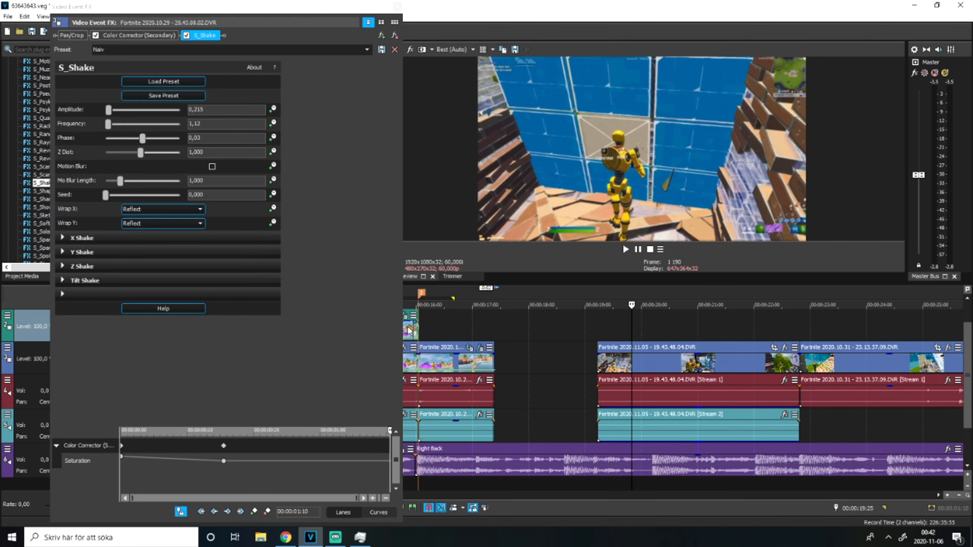
left_click(408, 328)
left_click(625, 249)
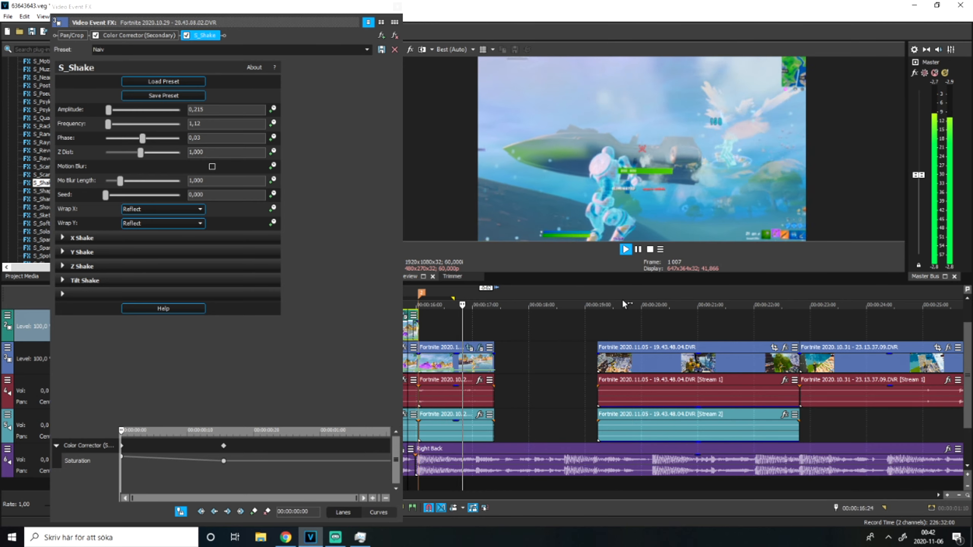
scroll(631, 287, "down", 3)
left_click(397, 7)
Reopen the vivid segment's S_Shake settings and enable keyframe animation for Amplitude and Frequency.
key("Return")
left_click(443, 367)
left_click(443, 367)
scroll(725, 391, "up", 8)
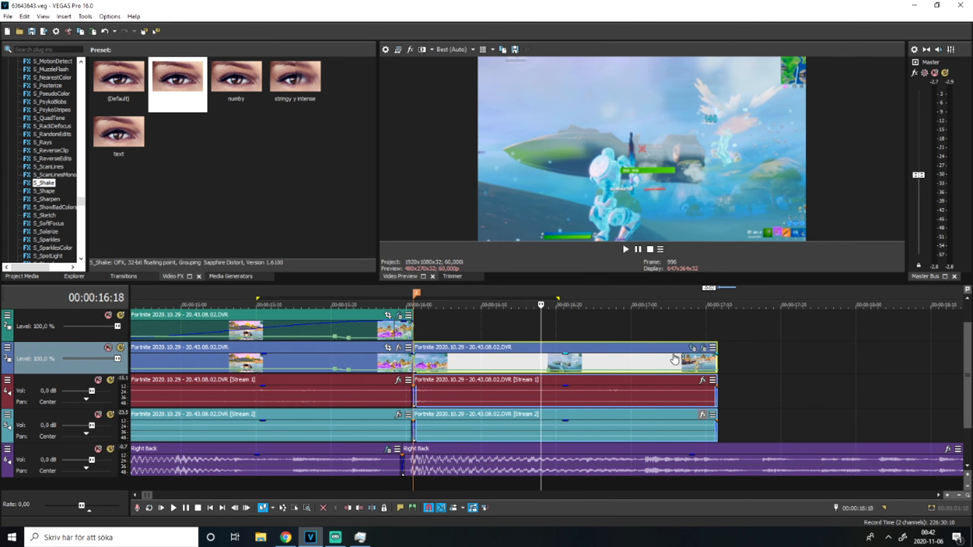
left_click(673, 367)
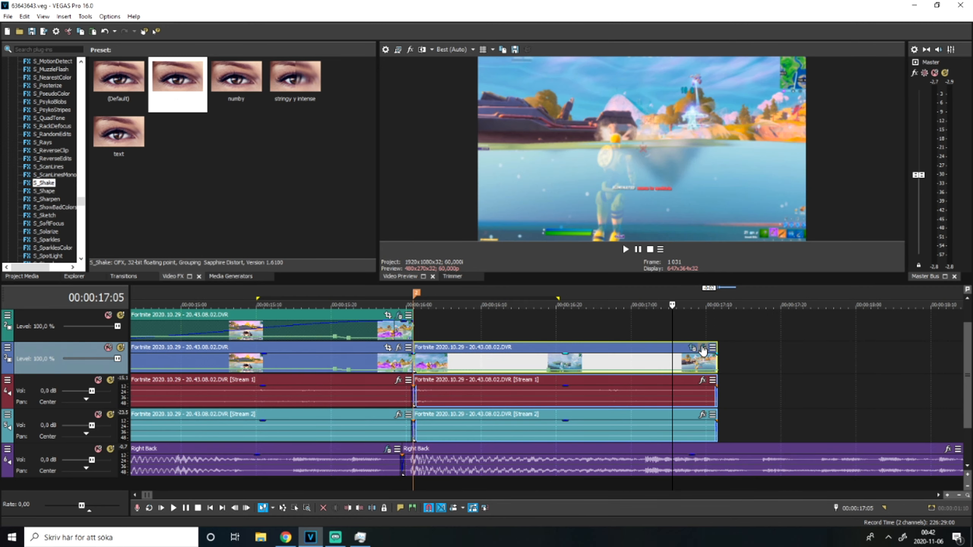
left_click(704, 349)
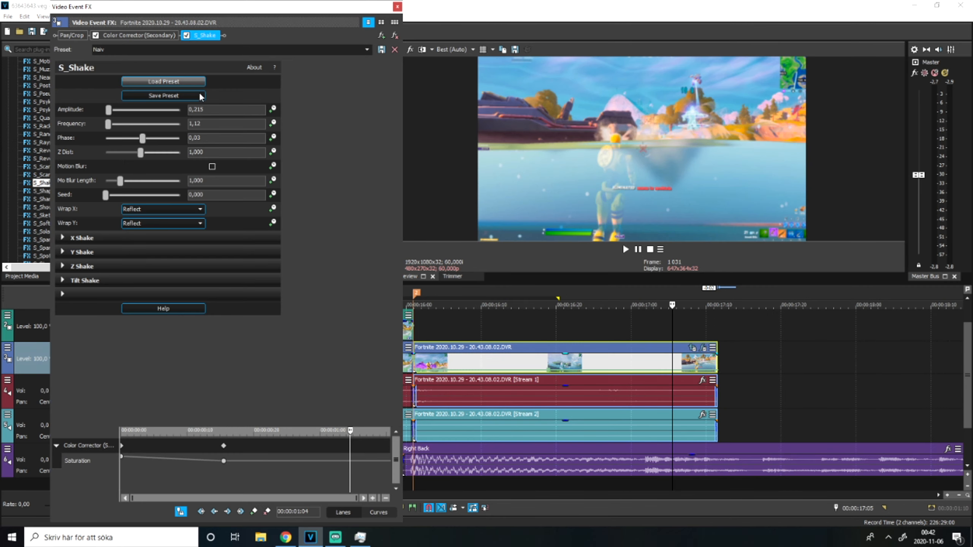
left_click(274, 123)
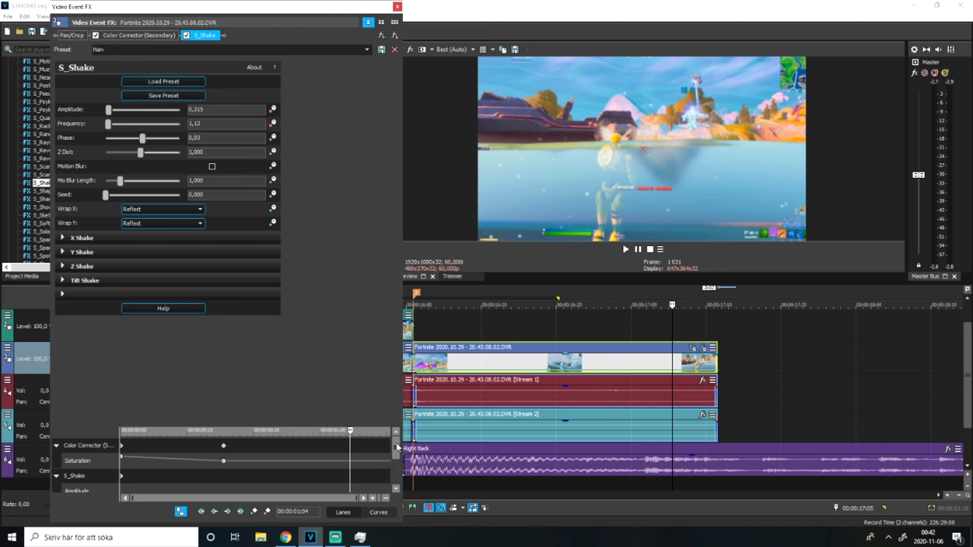
left_click_drag(397, 448, 397, 469)
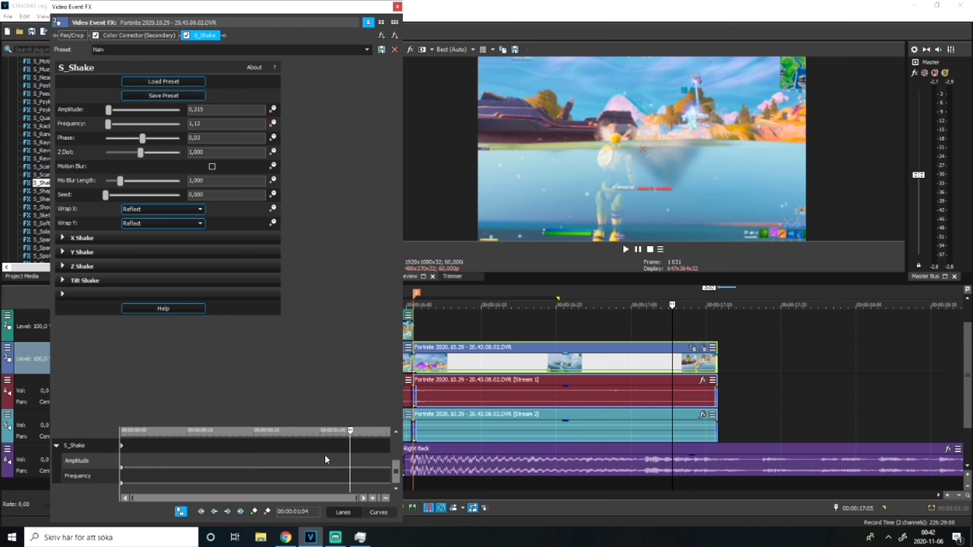
Add shake keyframes at about 00:00:00:29 and 00:00:01:09, lowering frequency to 0,10 and amplitude to about 0,034 at the last one, and preview.
left_click_drag(349, 431, 384, 436)
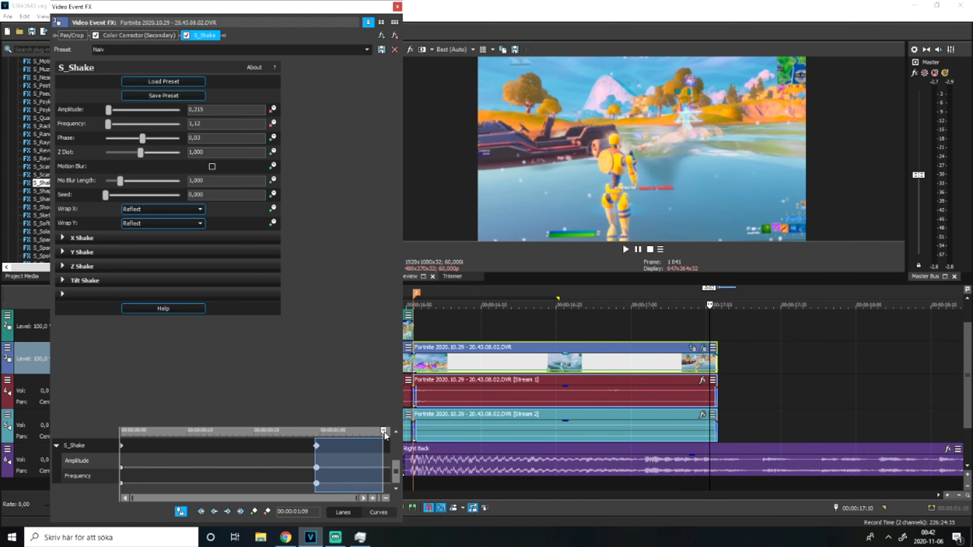
left_click_drag(109, 124, 108, 111)
double_click(107, 111)
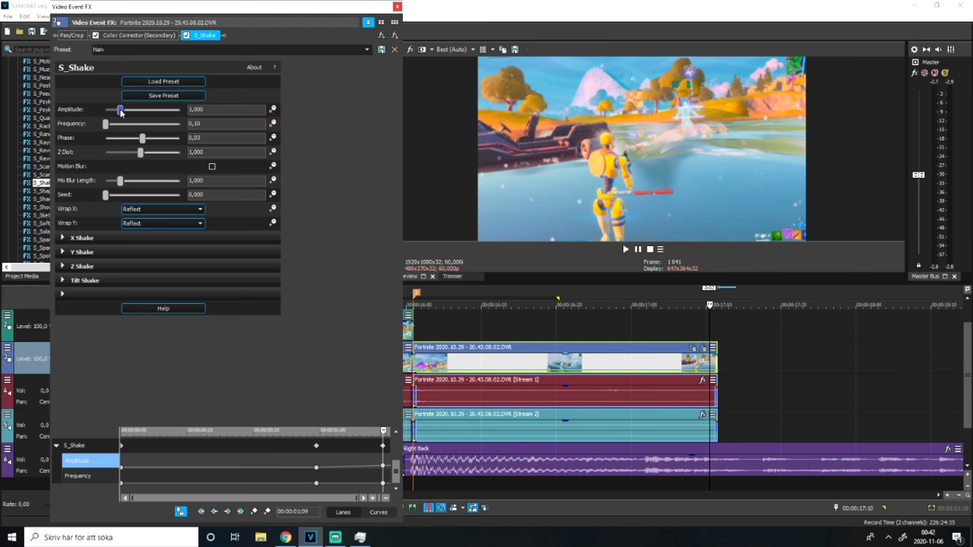
left_click_drag(121, 111, 107, 111)
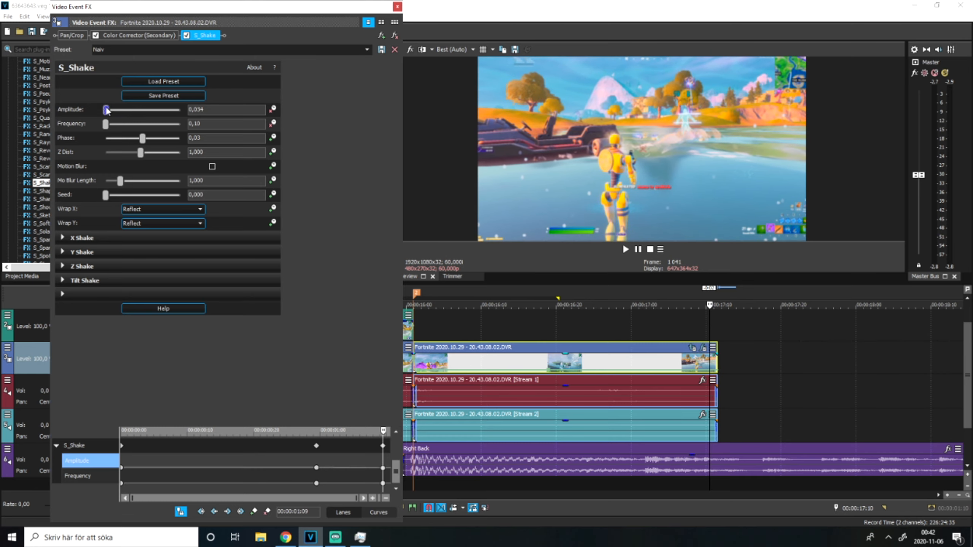
scroll(569, 313, "down", 1)
left_click(484, 328)
key("space")
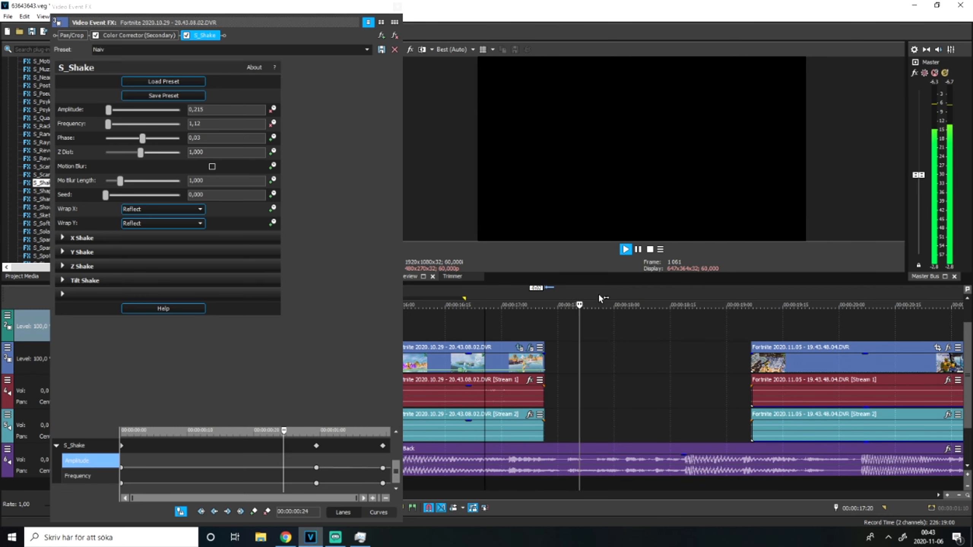
Move the middle S_Shake keyframe earlier, to about 00:00:00:20, and play back the whole transition.
scroll(564, 308, "down", 3)
left_click(526, 325)
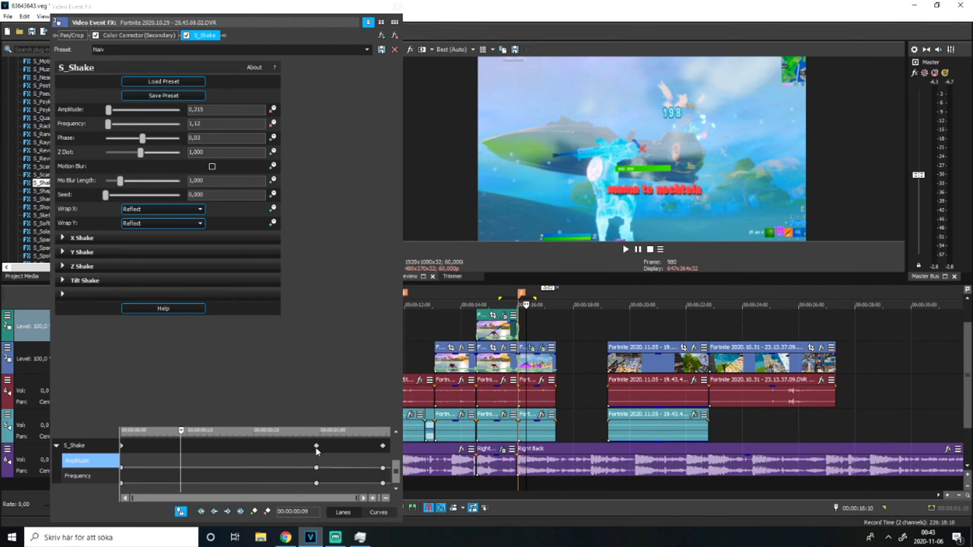
left_click_drag(316, 447, 304, 446)
scroll(562, 366, "up", 1)
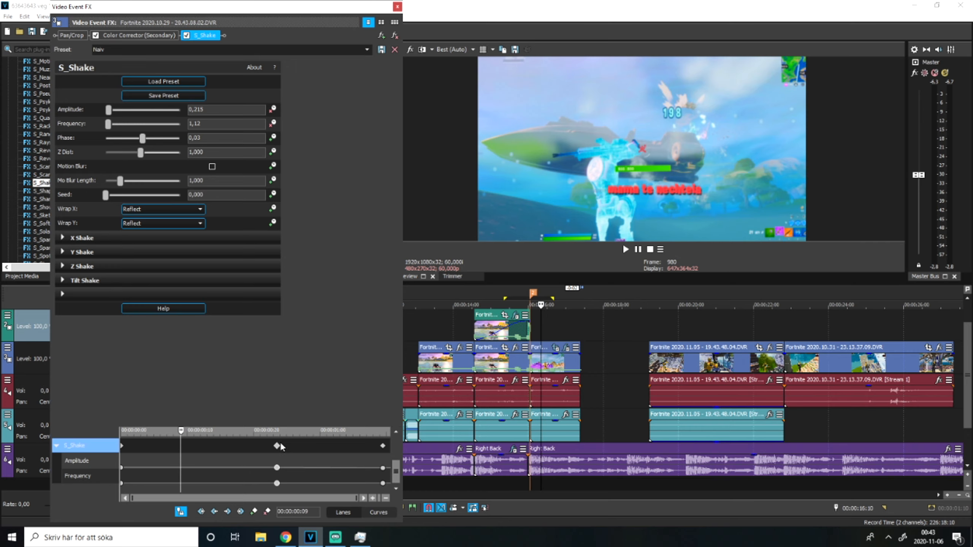
double_click(493, 335)
left_click(625, 248)
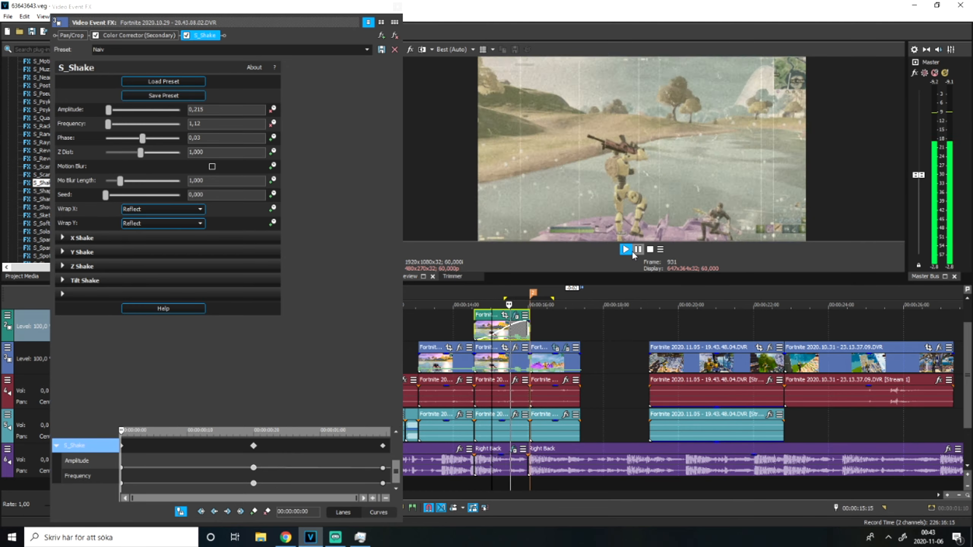
left_click(638, 249)
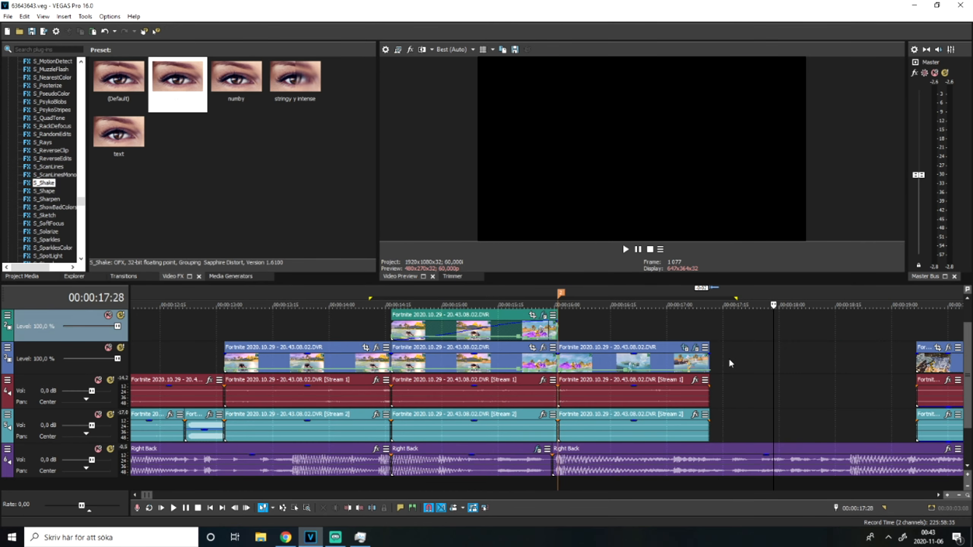
Place the Ghost 01(1) clip on the top video track from about 00:00:16:26, overlapping the vivid segment's end, and play it back.
scroll(730, 361, "down", 4)
left_click_drag(720, 364, 686, 359)
left_click(492, 341)
scroll(613, 361, "up", 3)
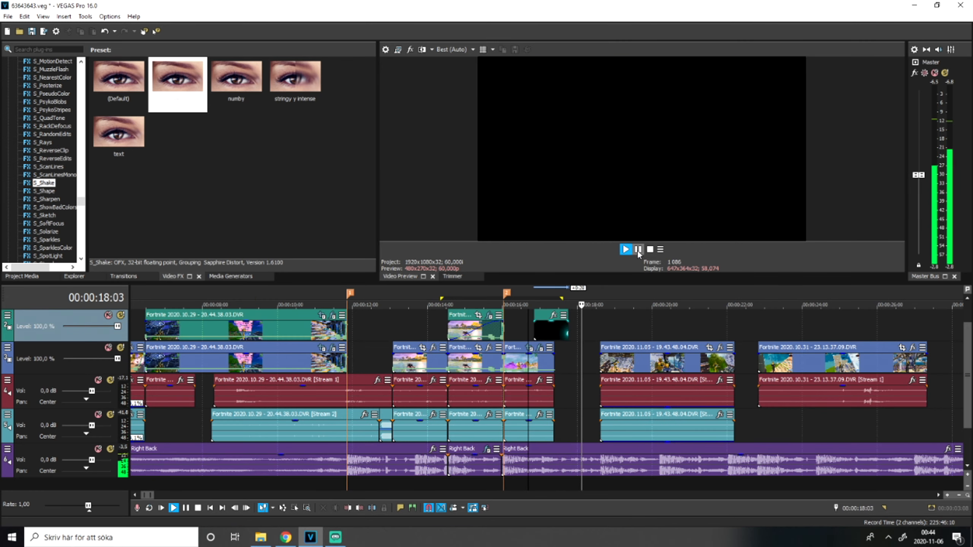
left_click(638, 250)
scroll(591, 338, "up", 4)
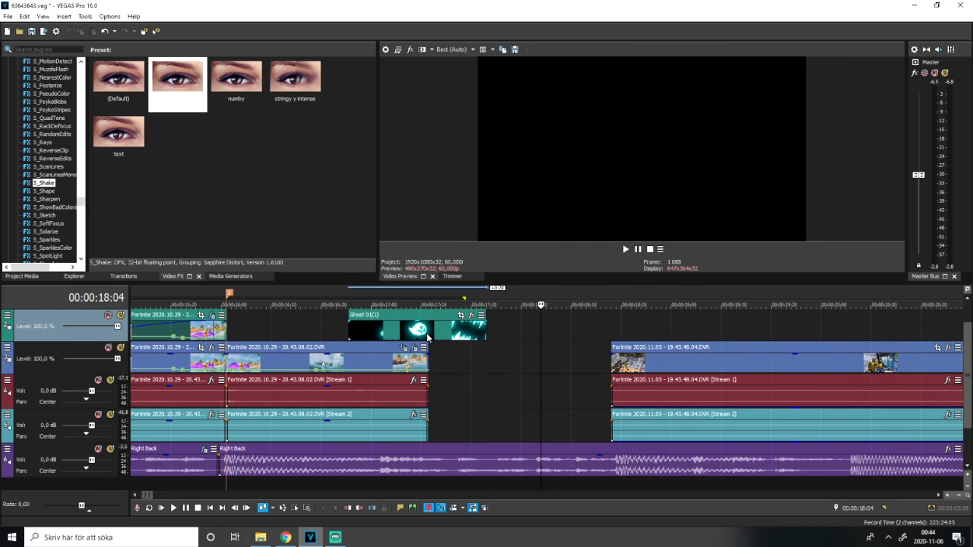
Insert a new video track above the existing ones and move the Ghost 01(1) clip up onto it.
left_click(394, 339)
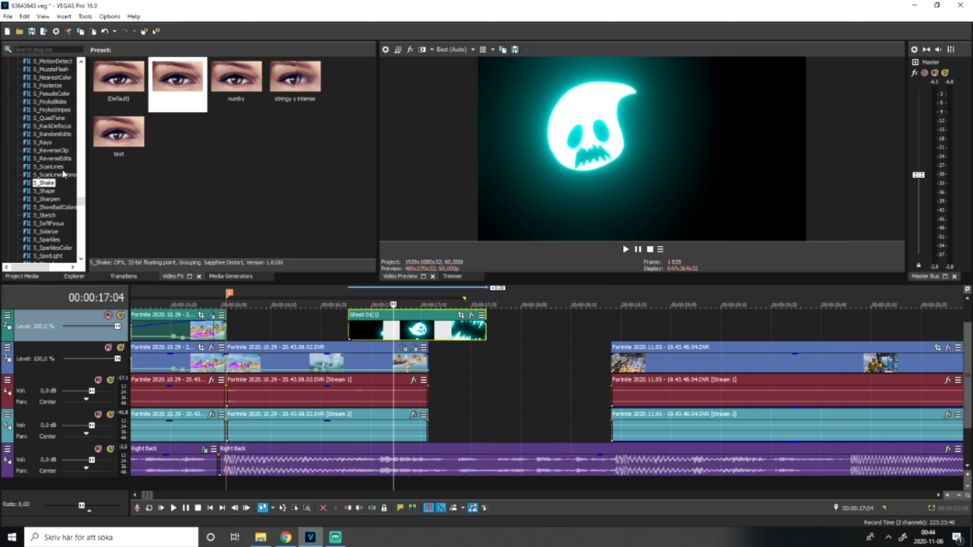
right_click(65, 336)
left_click(99, 358)
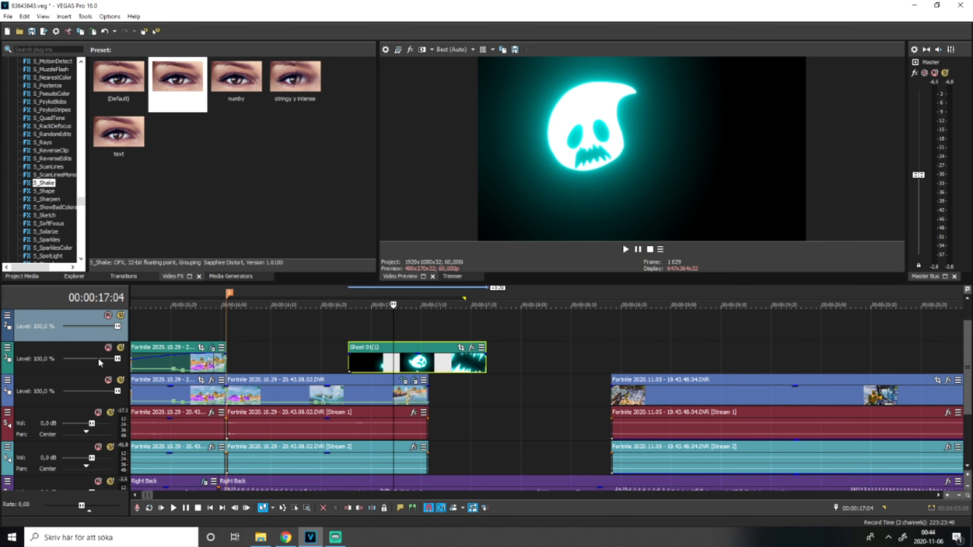
left_click_drag(364, 360, 363, 326)
scroll(252, 339, "down", 3)
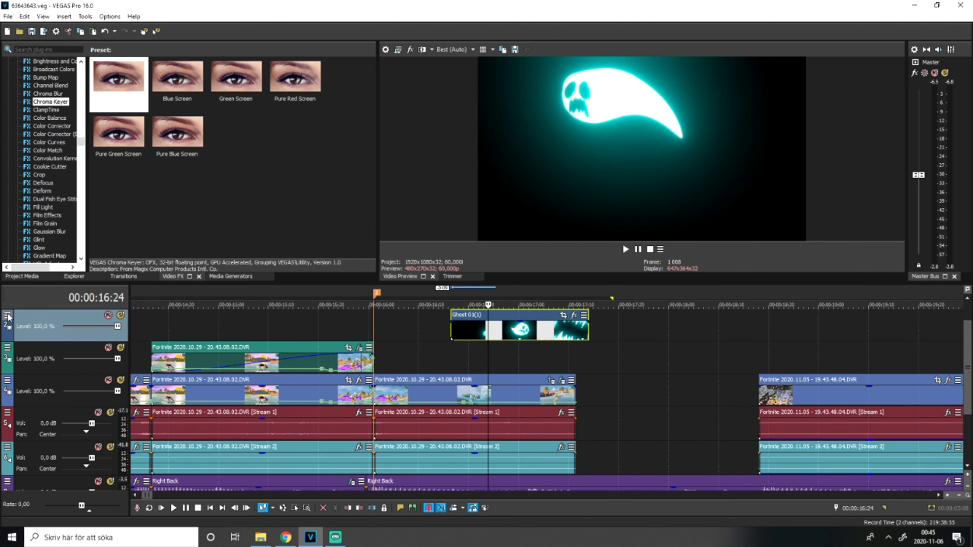
Set the ghost track's compositing mode to Screen and check the overlay over the gameplay.
left_click(8, 315)
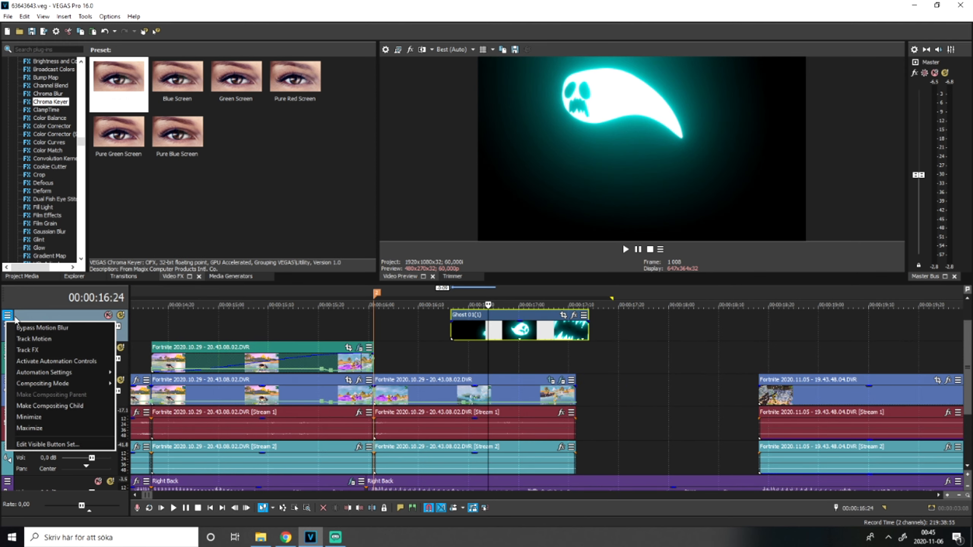
mouse_move(87, 386)
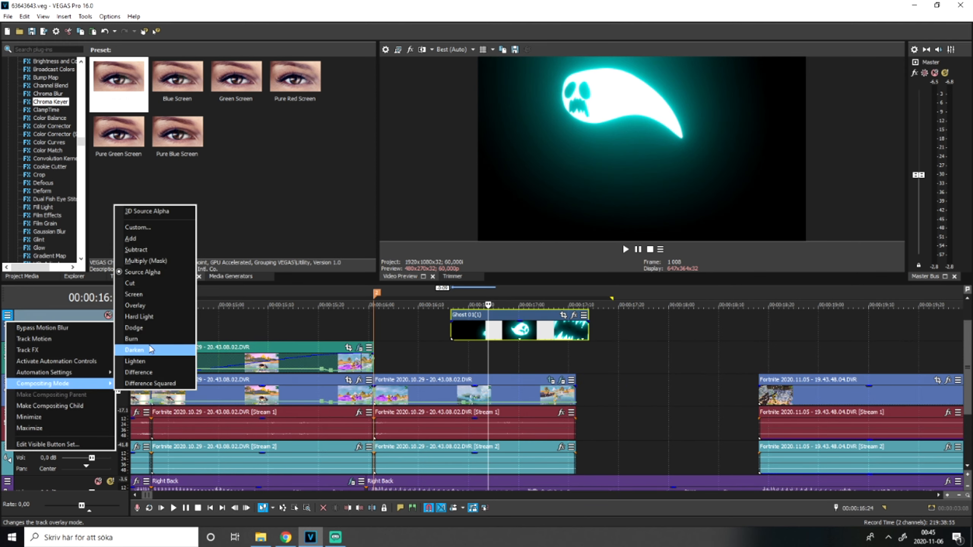
left_click(138, 294)
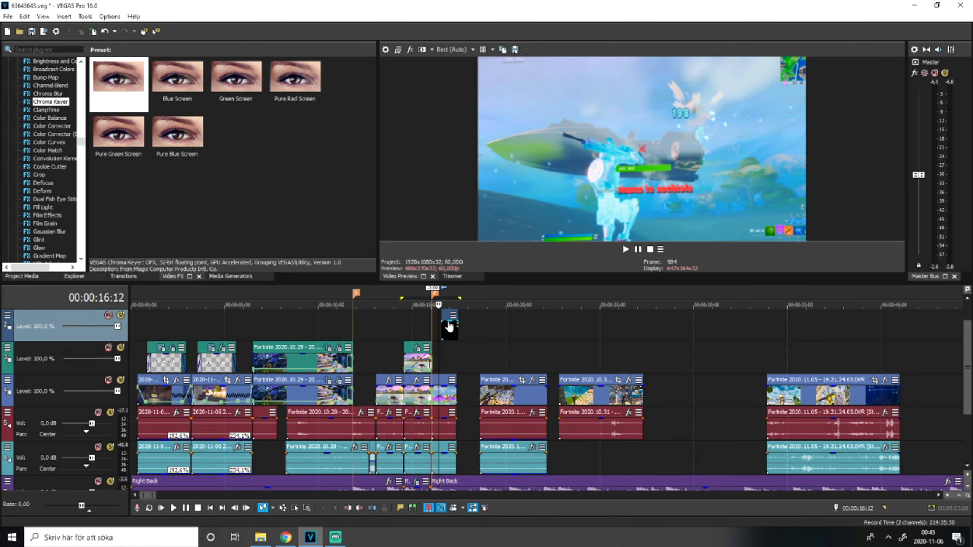
scroll(450, 330, "up", 5)
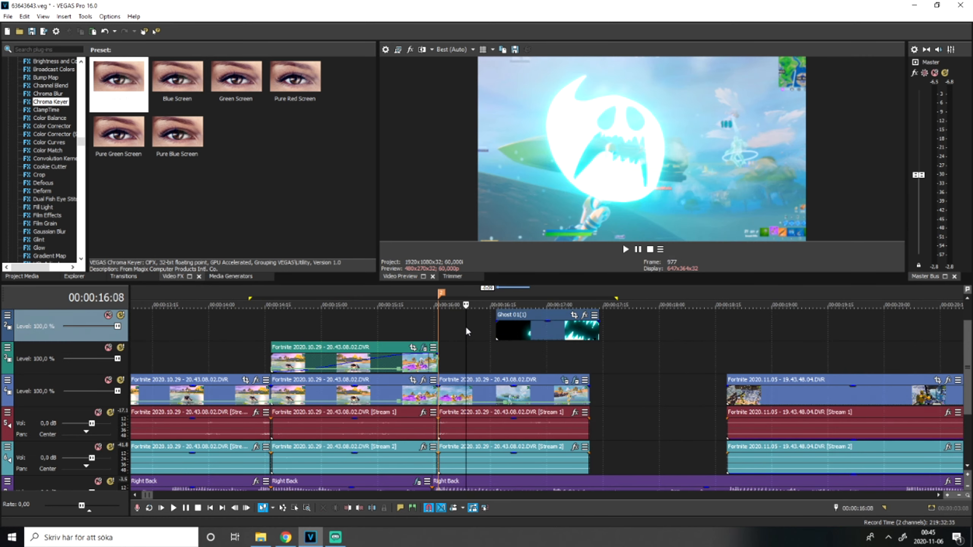
Shift the Ghost 01(1) clip slightly later, to start at about 00:00:16:18, and save the project.
left_click_drag(488, 329, 564, 335)
scroll(563, 336, "up", 4)
left_click_drag(438, 339, 468, 339)
key("ctrl+s")
Align the shot in the Fortnite 2020.10.31 clip with the music beat marked at 00:00:20:06, extending its start back to the preceding clip's end.
left_click(306, 330)
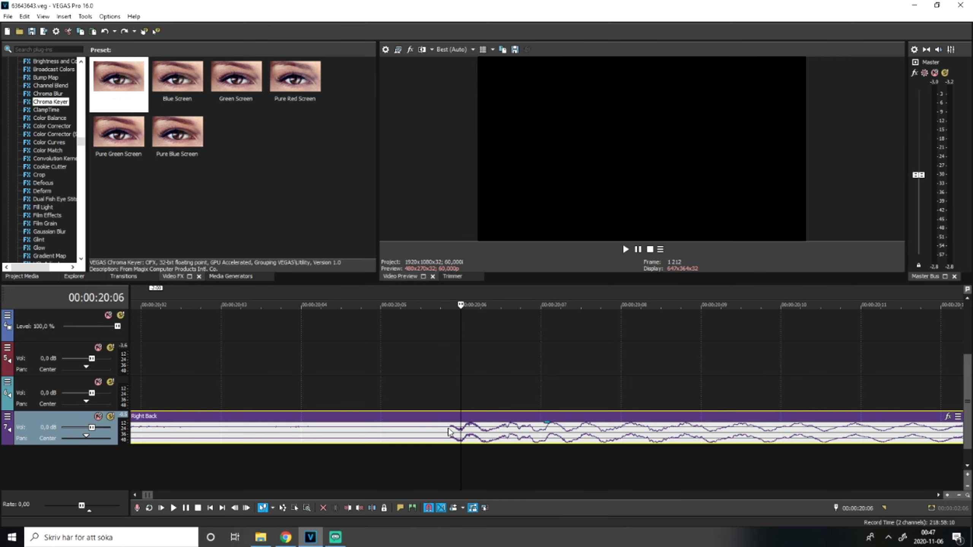
scroll(479, 363, "down", 8)
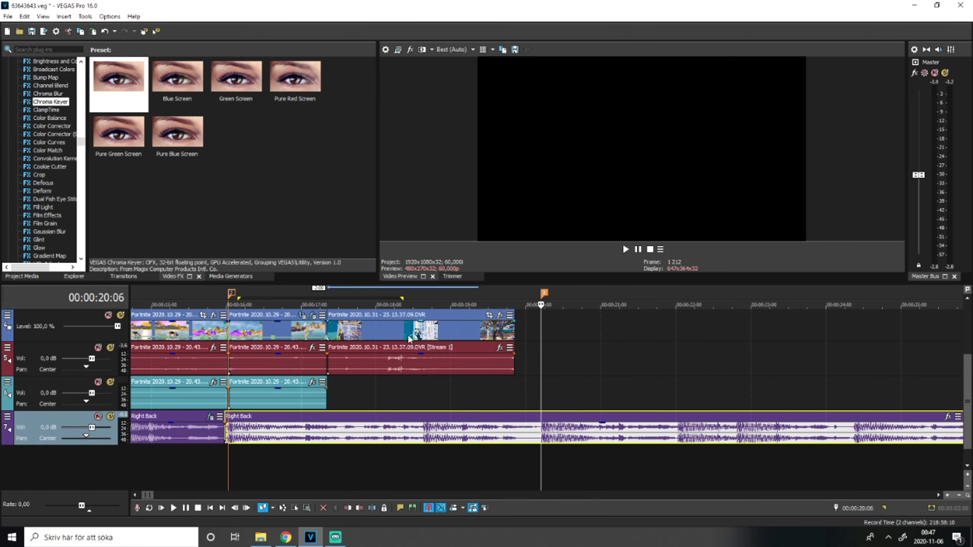
scroll(522, 334, "up", 8)
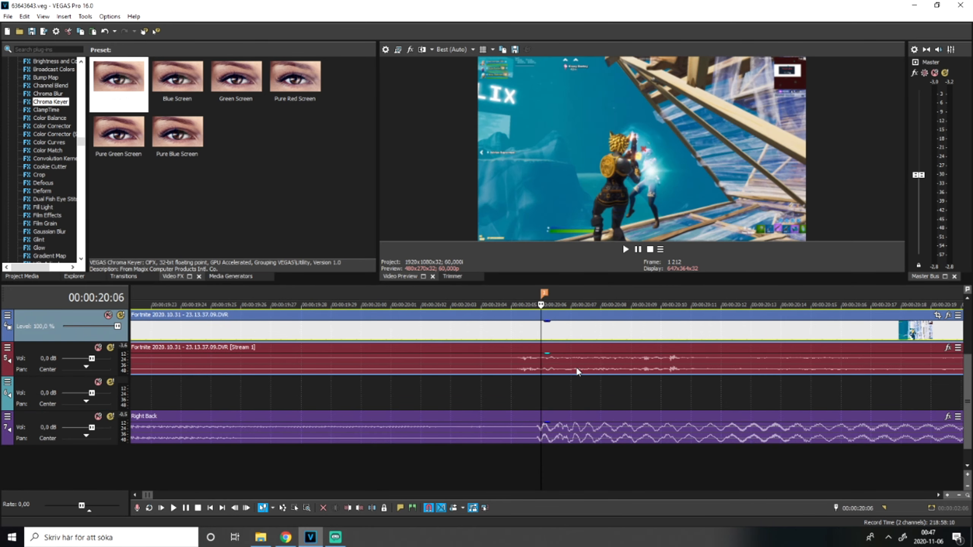
scroll(604, 339, "down", 8)
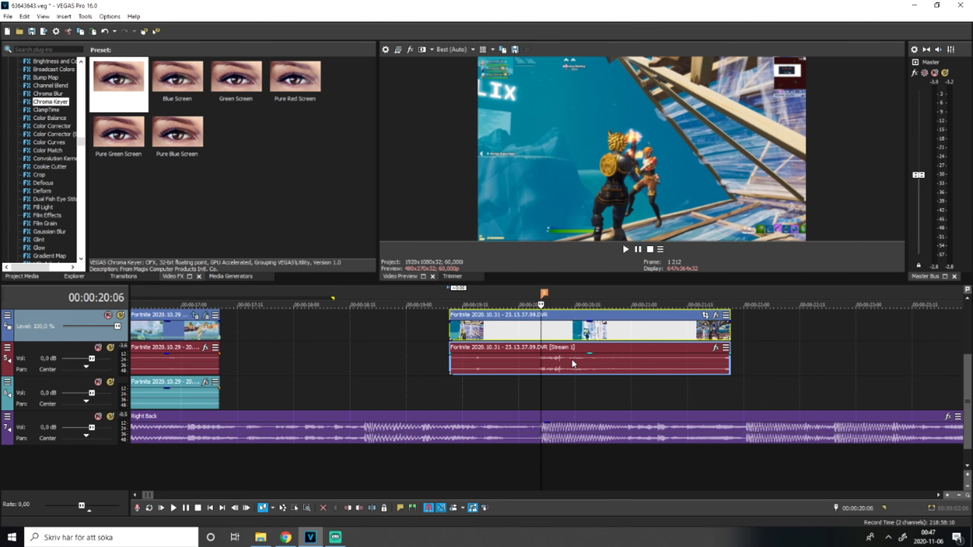
left_click_drag(512, 329, 435, 330)
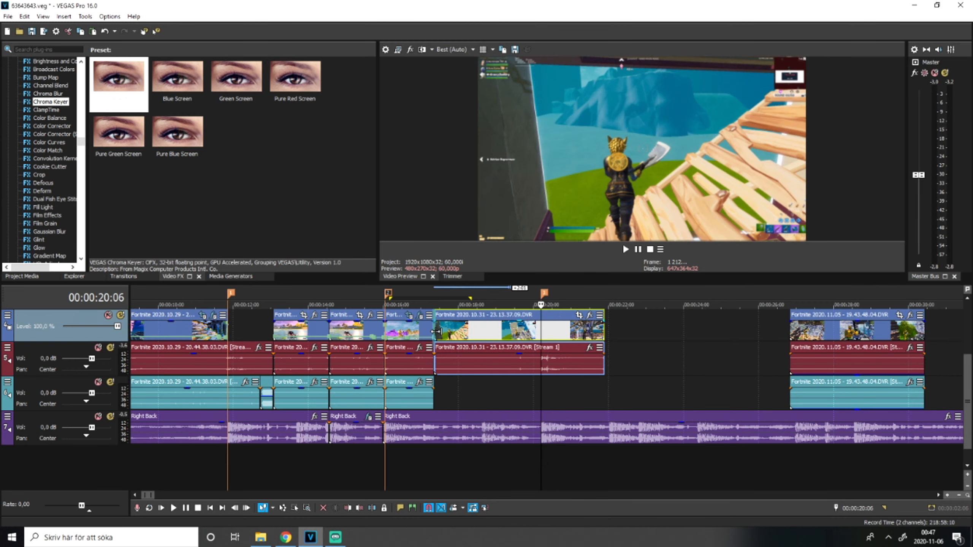
Play back the ghost transition from about 00:00:16:19 into the Fortnite 2020.10.31 clip to check the timing with the music.
key("space")
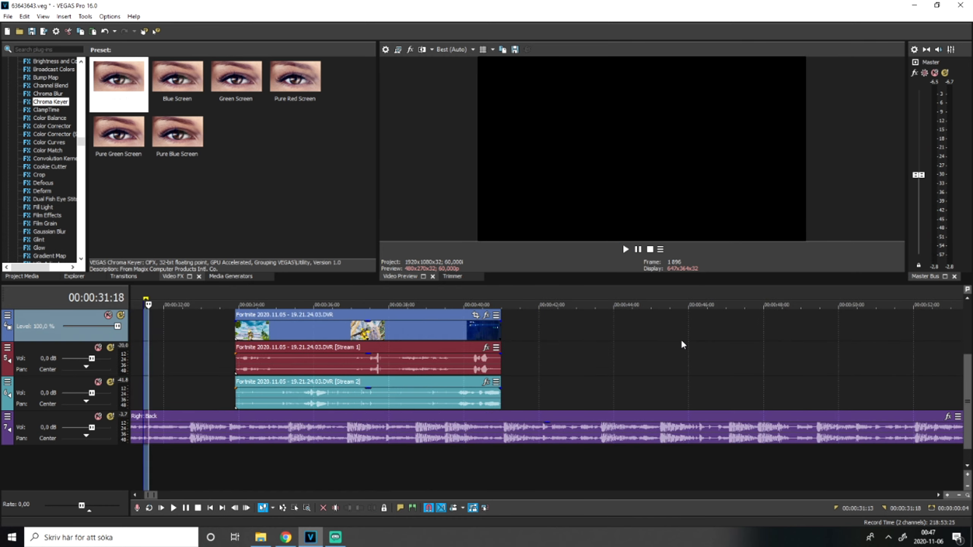
scroll(683, 344, "down", 6)
left_click(252, 318)
key("space")
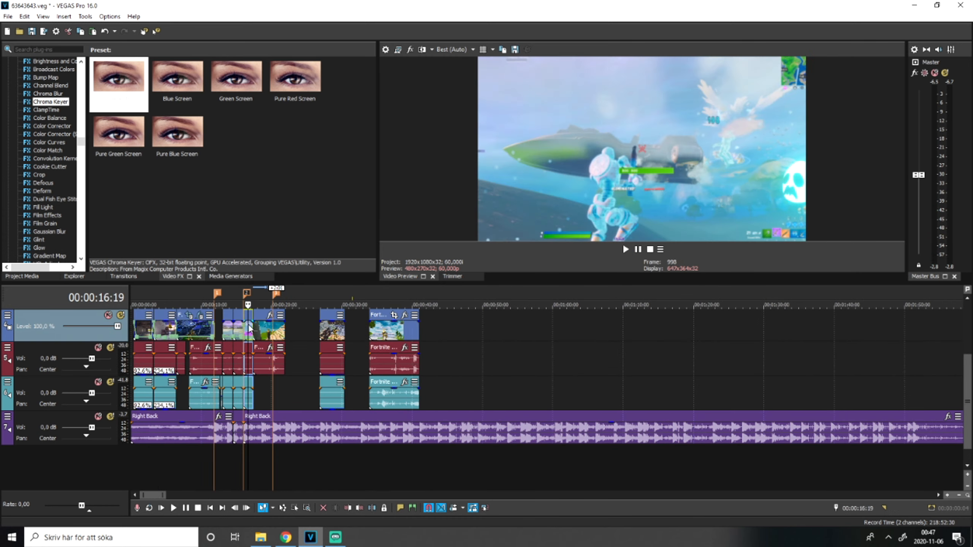
left_click_drag(969, 357, 970, 322)
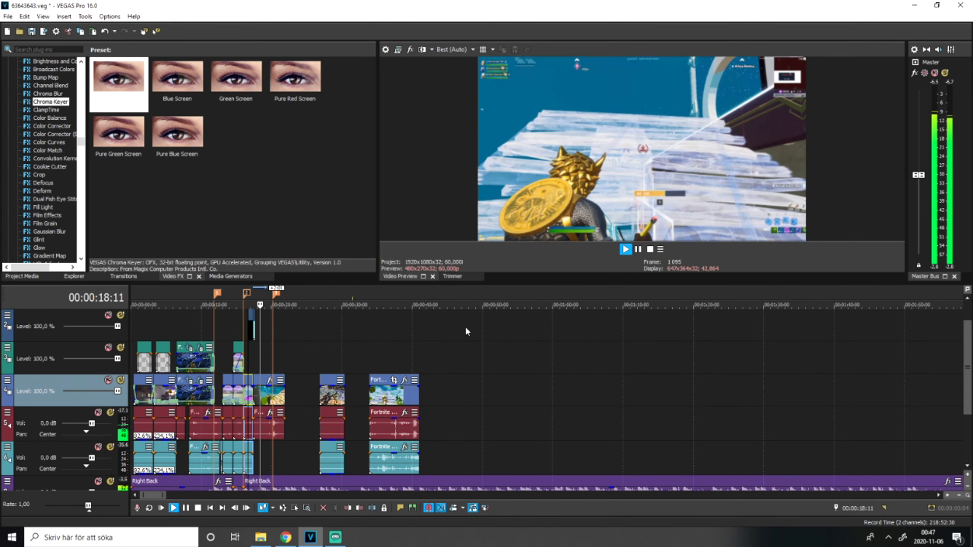
scroll(465, 326, "up", 7)
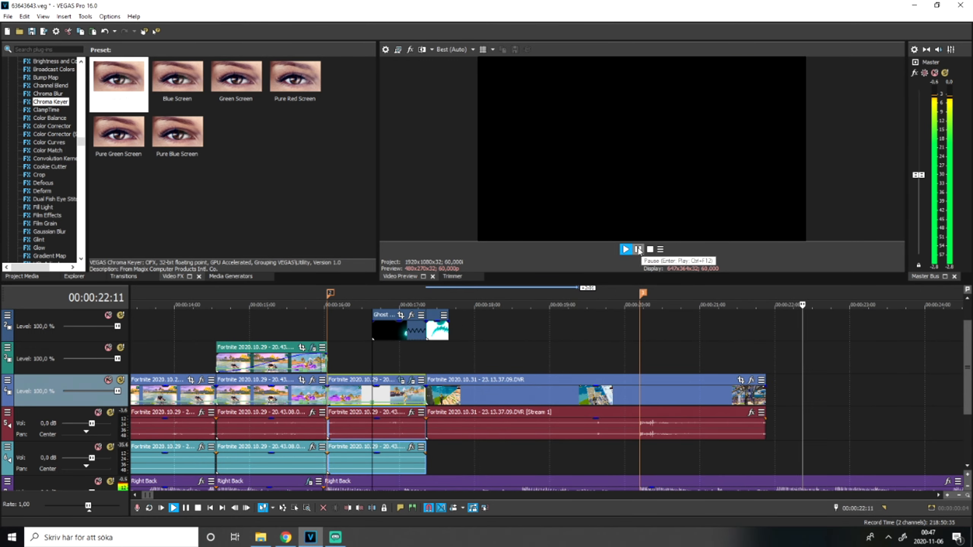
left_click(648, 250)
left_click_drag(970, 390, 969, 413)
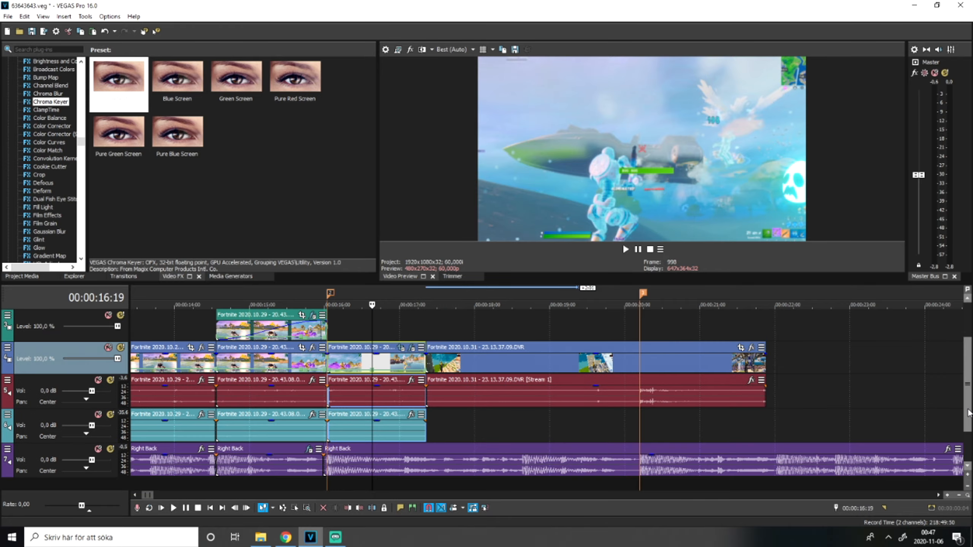
key("space")
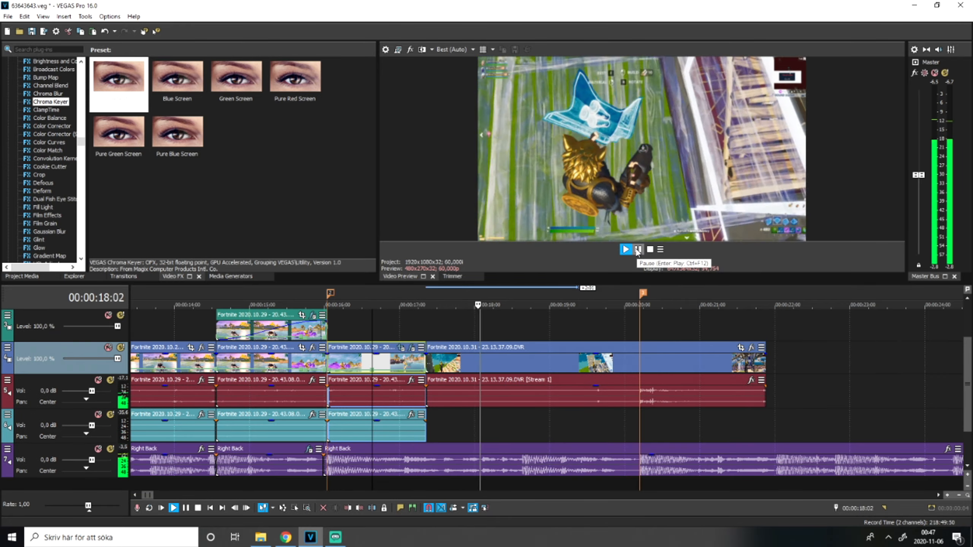
key("Return")
Locate the music beat at 00:00:18:19 and add a velocity envelope to the Fortnite 2020.10.31 video clip.
left_click(520, 467)
scroll(520, 466, "up", 4)
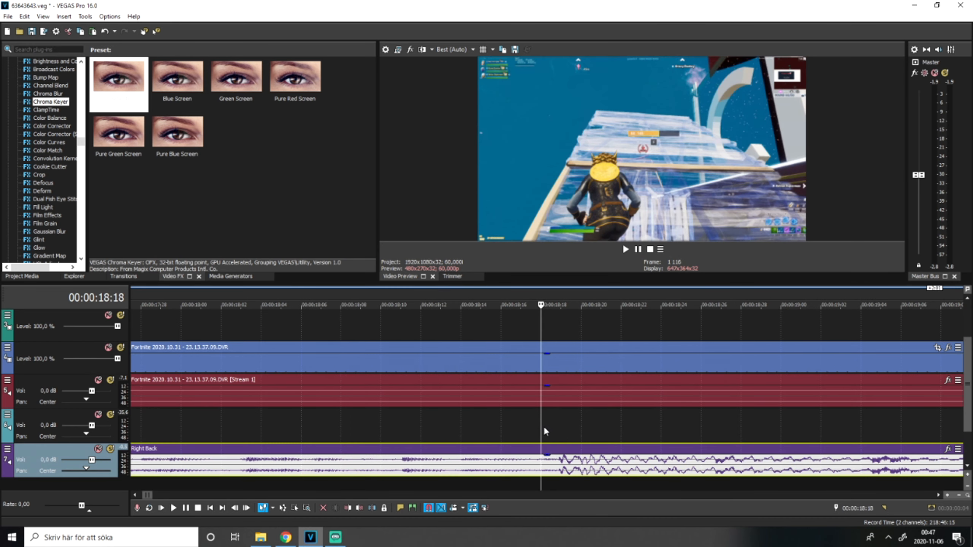
left_click_drag(542, 423, 563, 370)
left_click(562, 345)
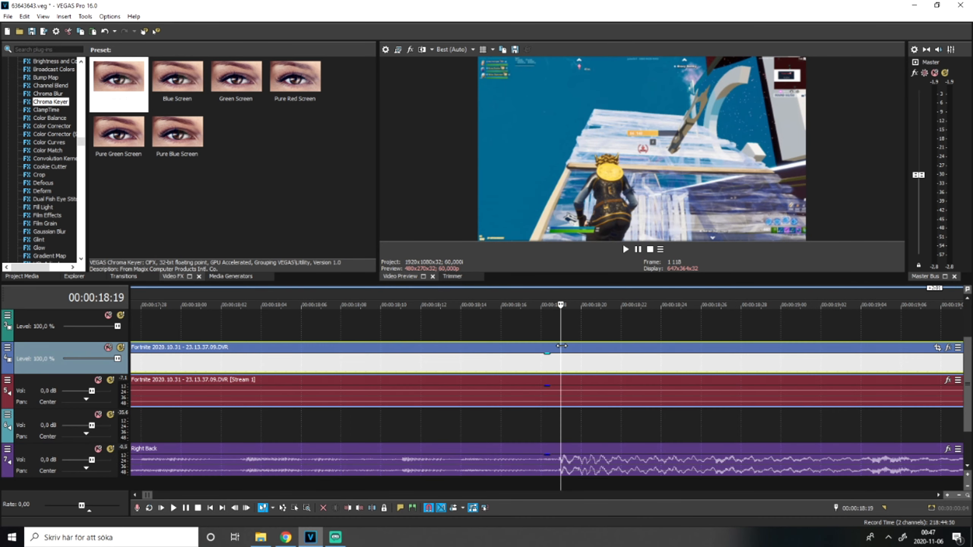
right_click(560, 369)
mouse_move(623, 423)
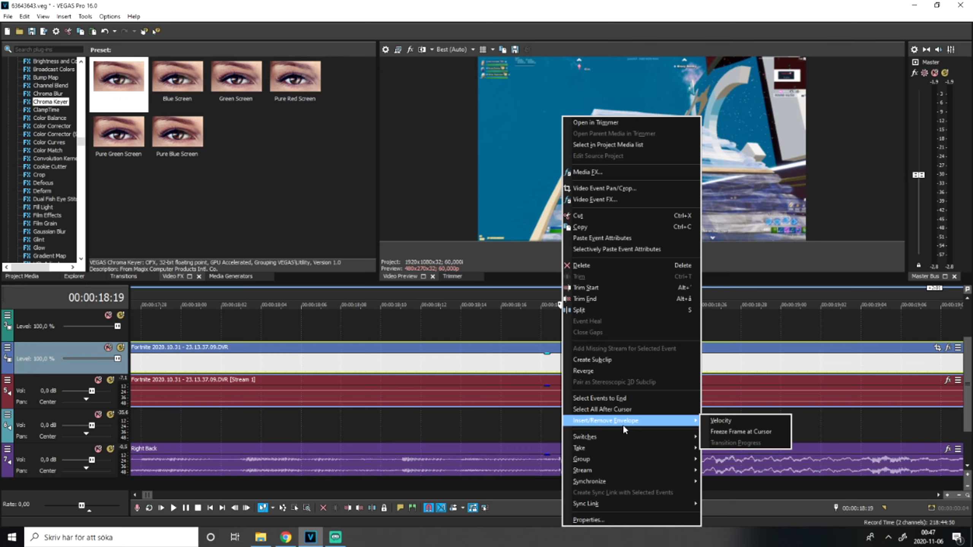
left_click(725, 420)
scroll(968, 383, "up", 2)
scroll(674, 394, "down", 6)
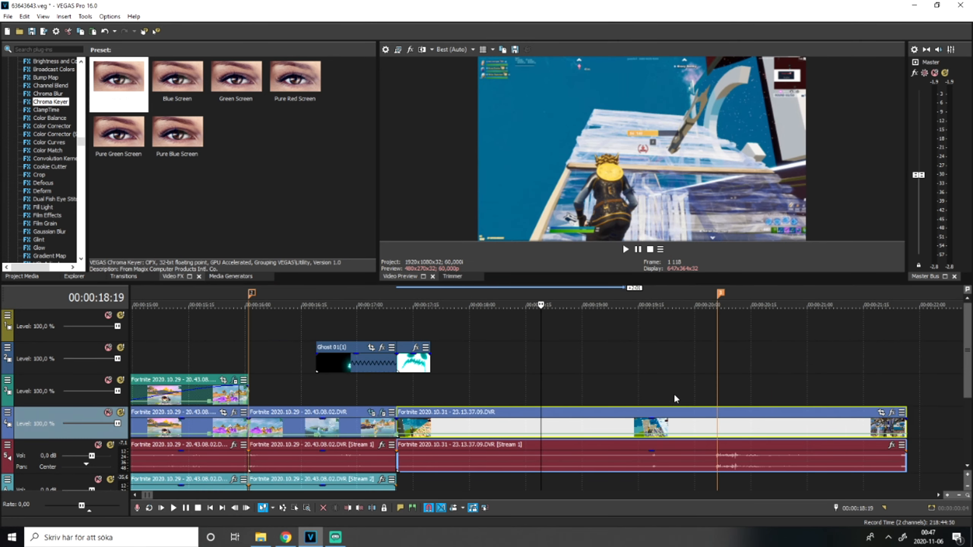
Add velocity points at about 00:00:18:16 and 00:00:18:21 around the beat and raise the middle point to about 421 %.
scroll(666, 398, "up", 2)
left_click_drag(542, 427, 510, 429)
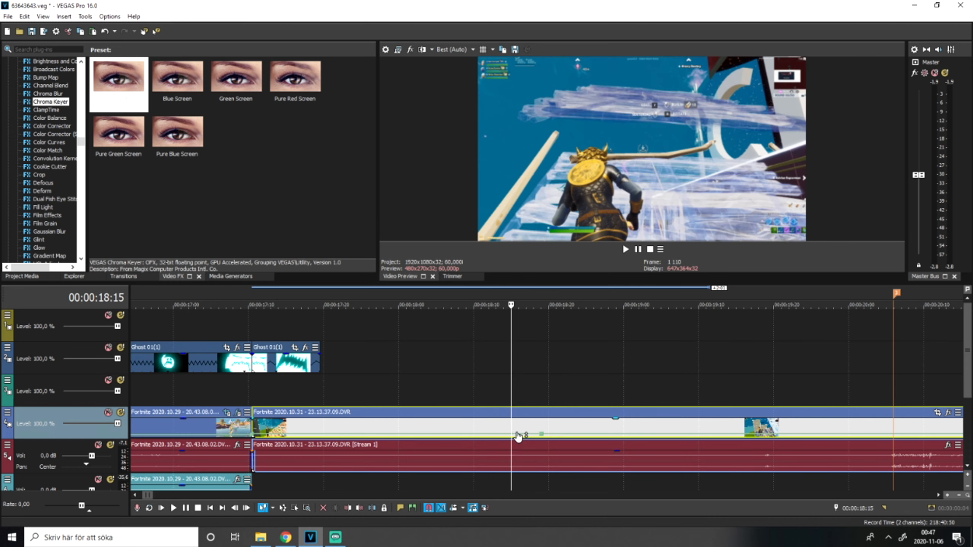
left_click(519, 436)
left_click(559, 436)
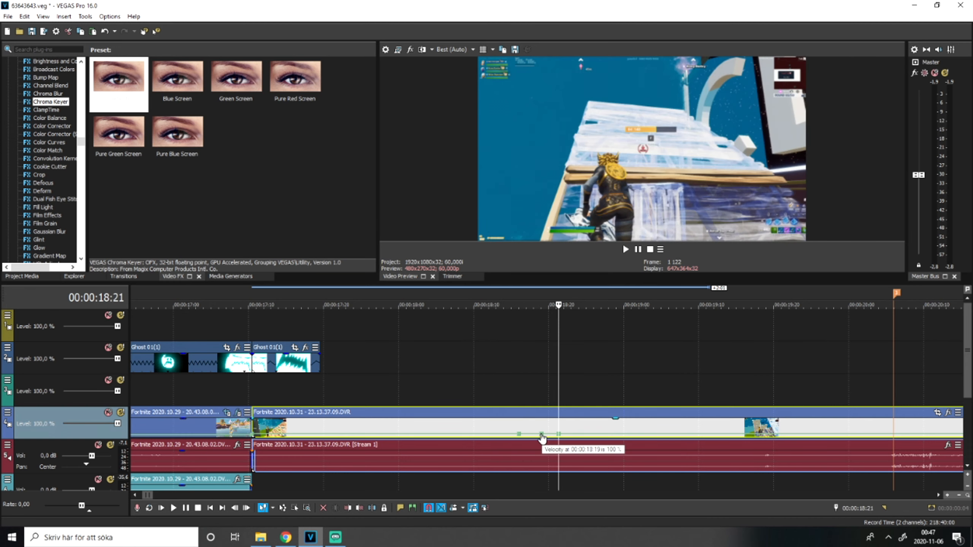
left_click_drag(541, 434, 540, 429)
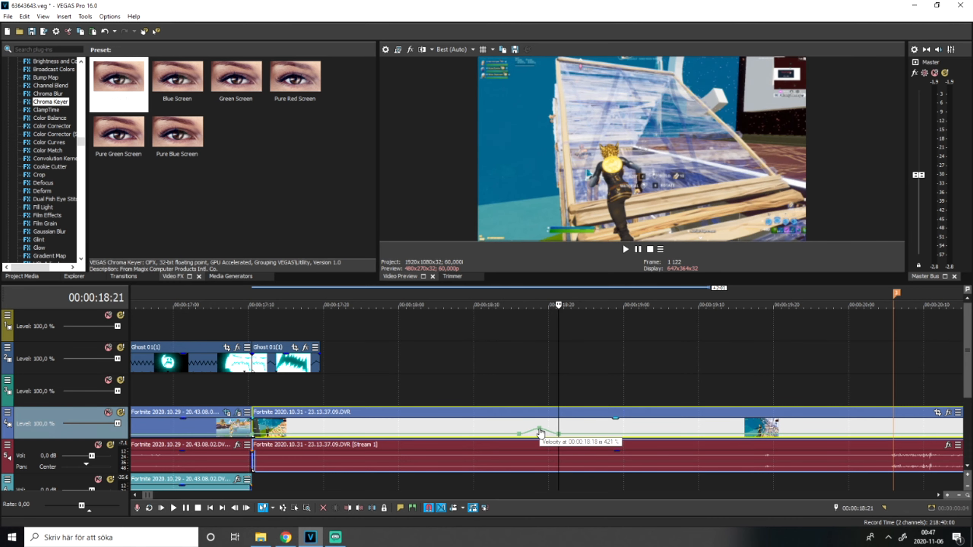
Play back the sped-up section through to the shot after the 00:00:20:06 marker.
left_click(504, 428)
left_click(482, 382)
key("space")
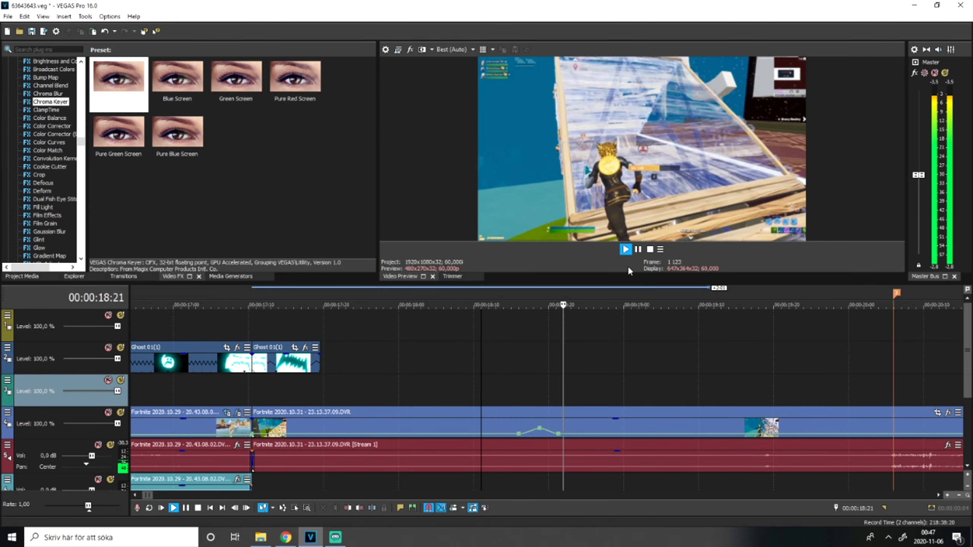
key("space")
left_click(416, 395)
key("space")
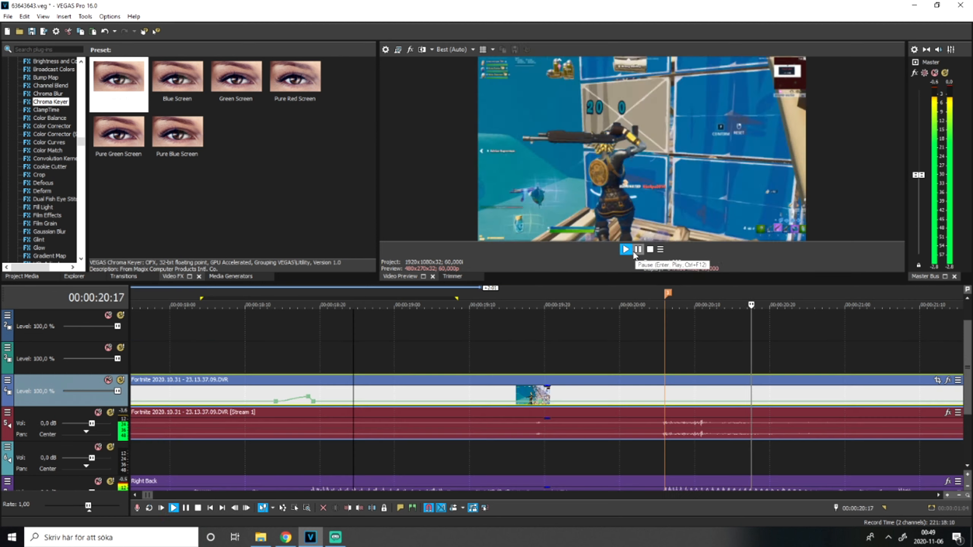
key("space")
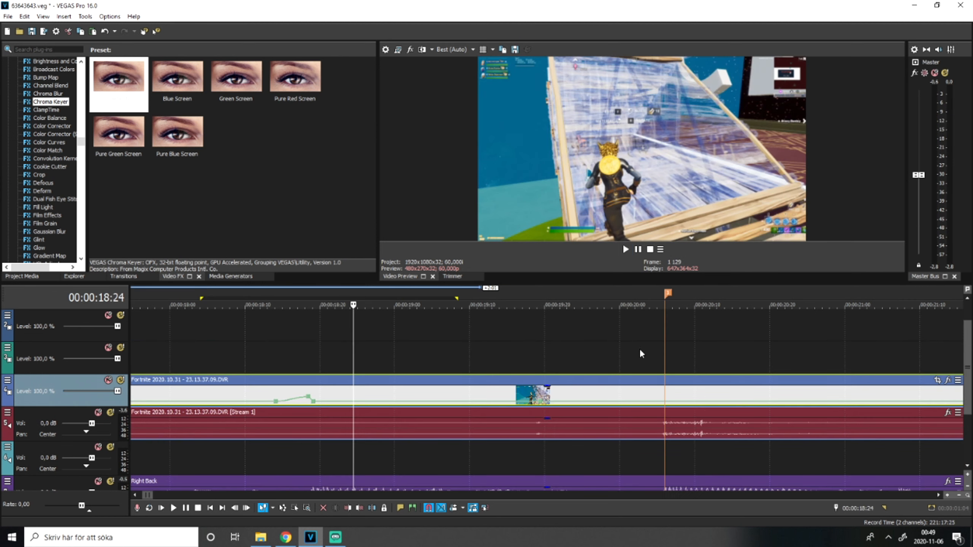
Add a velocity point at about 00:00:19:20 in the Fortnite 2020.10.31 clip, set it to 50% forward velocity, and play it back.
scroll(639, 348, "down", 5)
scroll(599, 397, "up", 3)
scroll(617, 394, "down", 1)
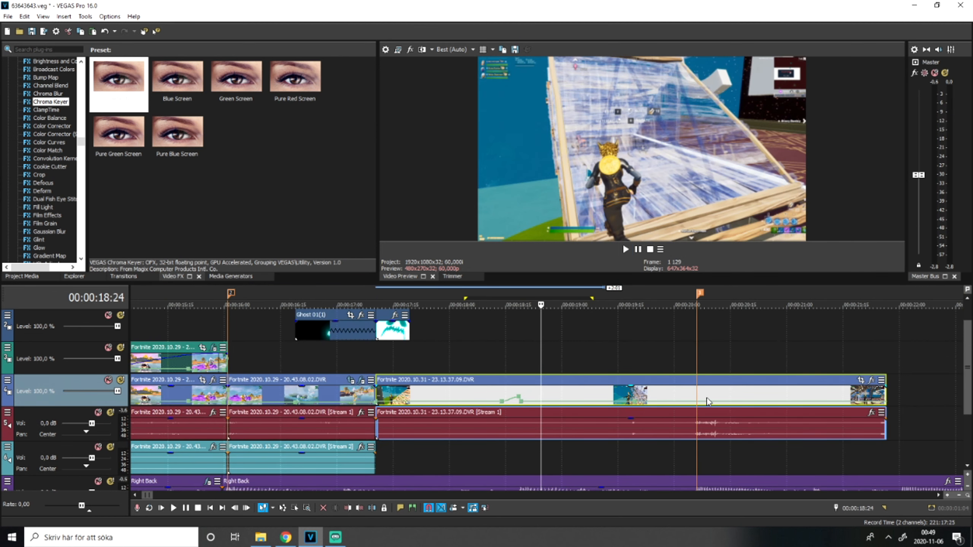
left_click_drag(219, 393, 239, 392)
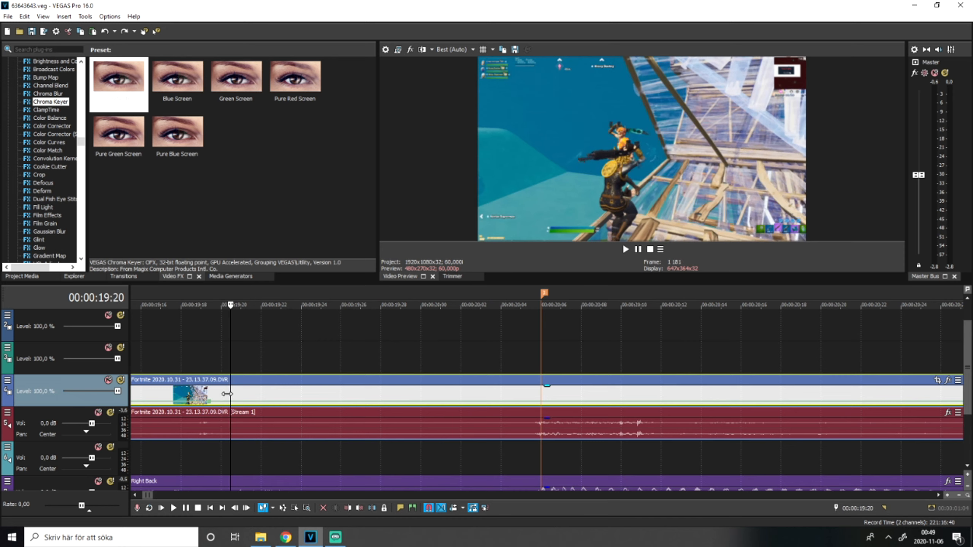
right_click(234, 406)
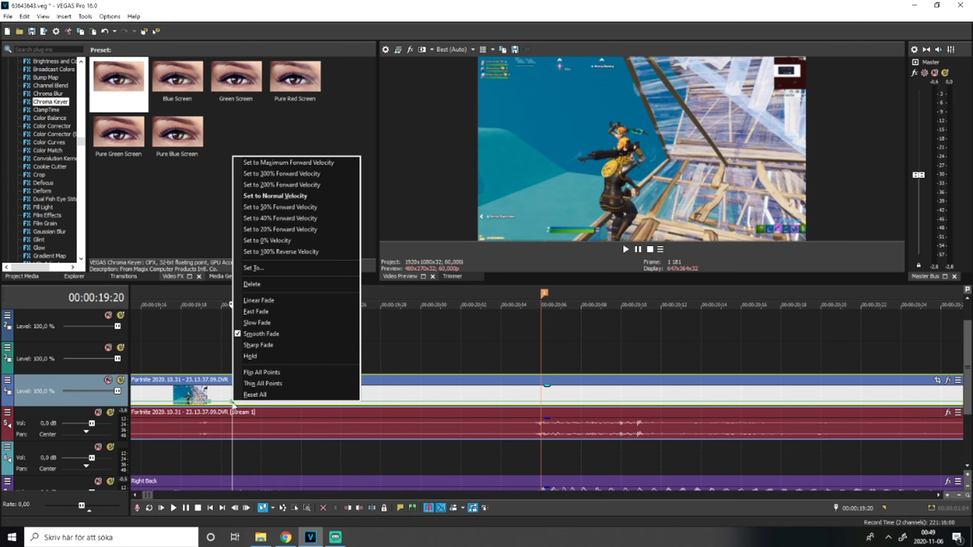
left_click(287, 209)
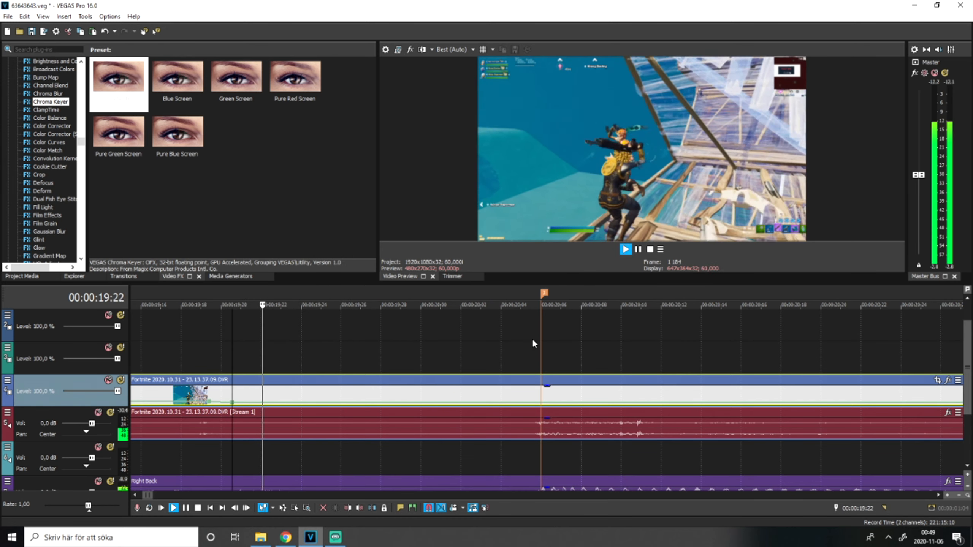
left_click(626, 249)
key("space")
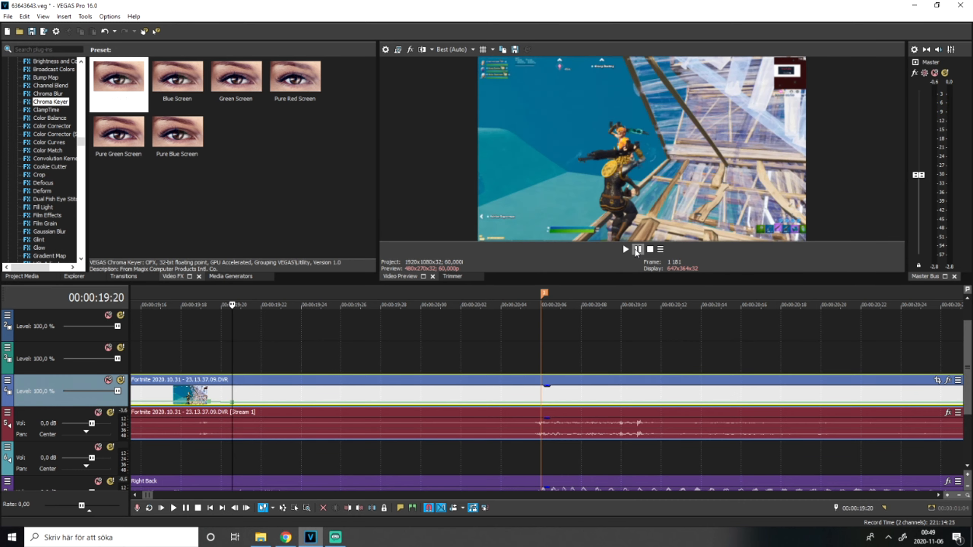
key("space")
key("space")
Try adding velocity points at about 00:00:20:02 and 00:00:20:03, just before the shot marker, and undo them.
left_click(458, 408)
scroll(513, 405, "down", 2)
double_click(553, 404)
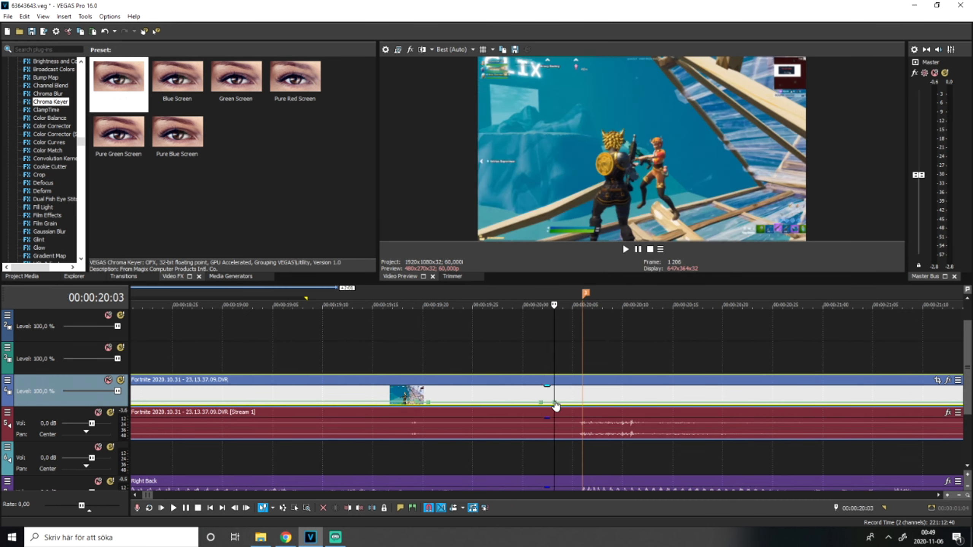
right_click(555, 403)
left_click(518, 393)
key("ctrl+z")
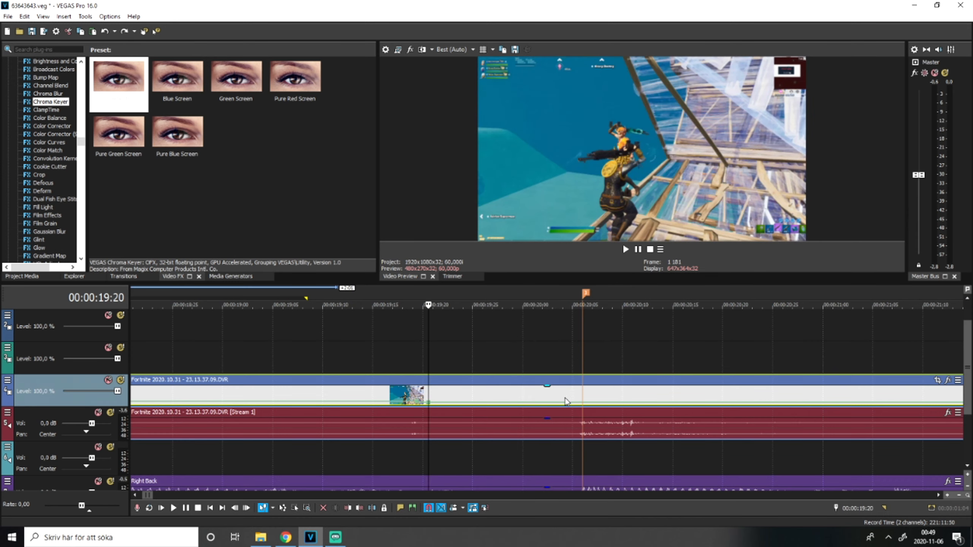
Add velocity points at about 00:00:20:04 and 00:00:20:05 before the shot marker, set the first to 50% forward velocity, and play it back.
double_click(562, 403)
double_click(573, 403)
right_click(575, 402)
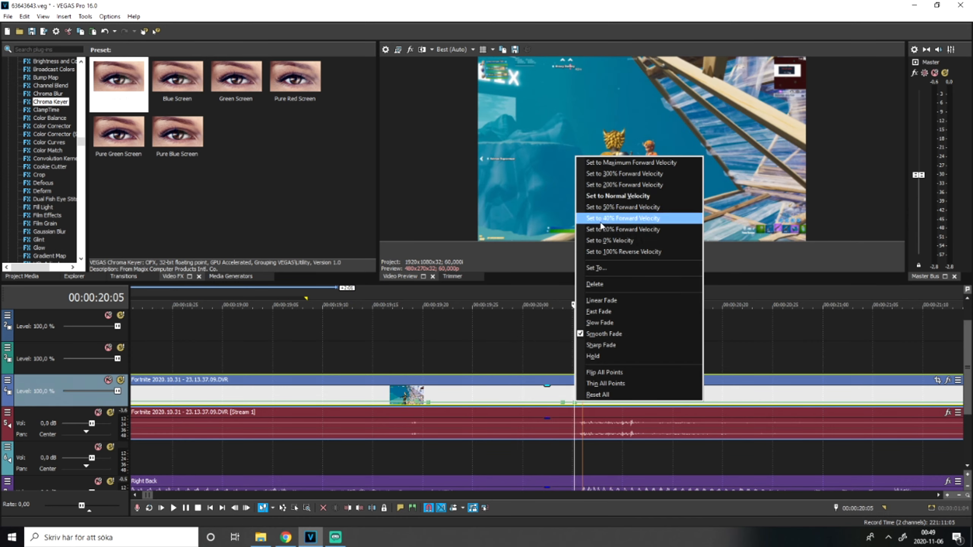
left_click(557, 403)
right_click(565, 405)
left_click(586, 210)
left_click(360, 359)
key("space")
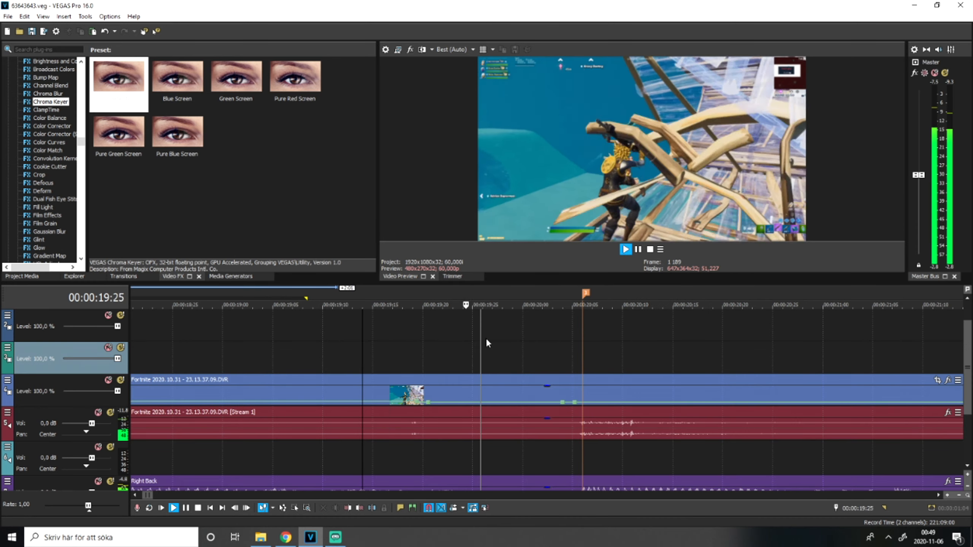
key("space")
Raise the second velocity point to 1000 % at the 00:00:20:06 marker and add a slower point just after it.
left_click_drag(576, 407, 579, 396)
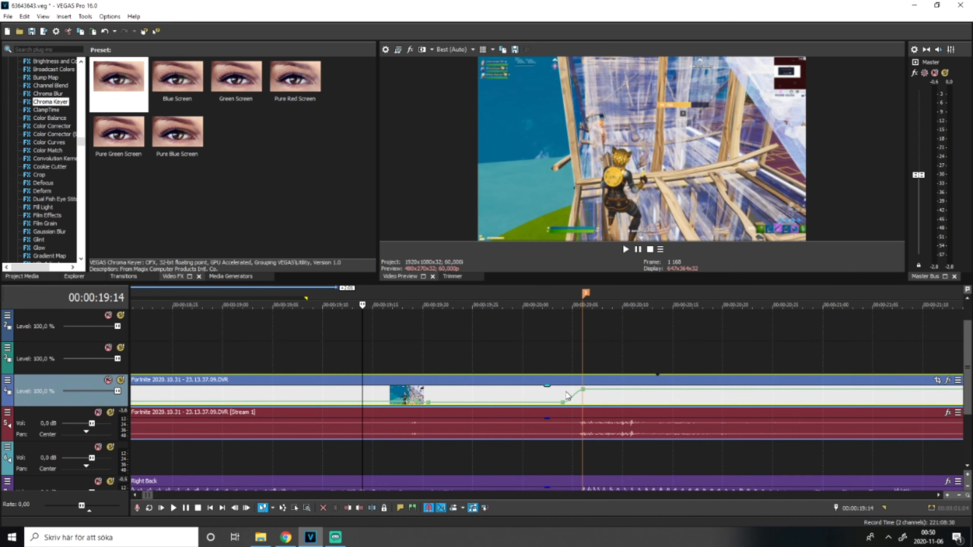
left_click(567, 396)
scroll(563, 397, "up", 3)
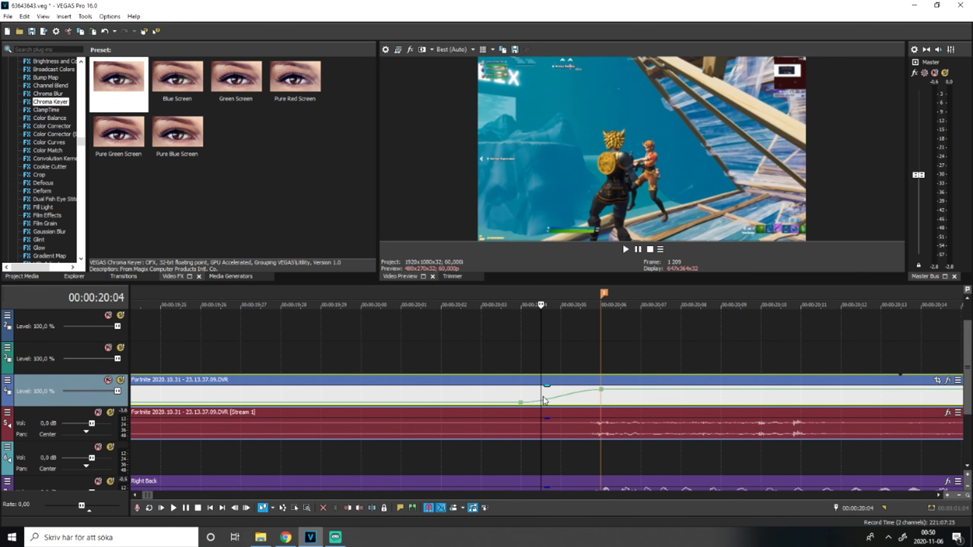
key("Right")
key("Right")
right_click(613, 390)
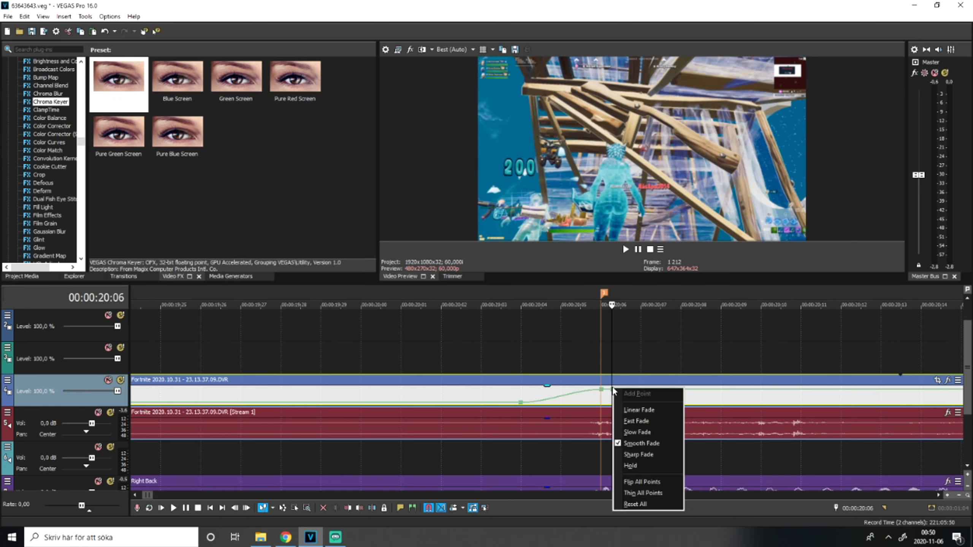
left_click(622, 364)
right_click(614, 395)
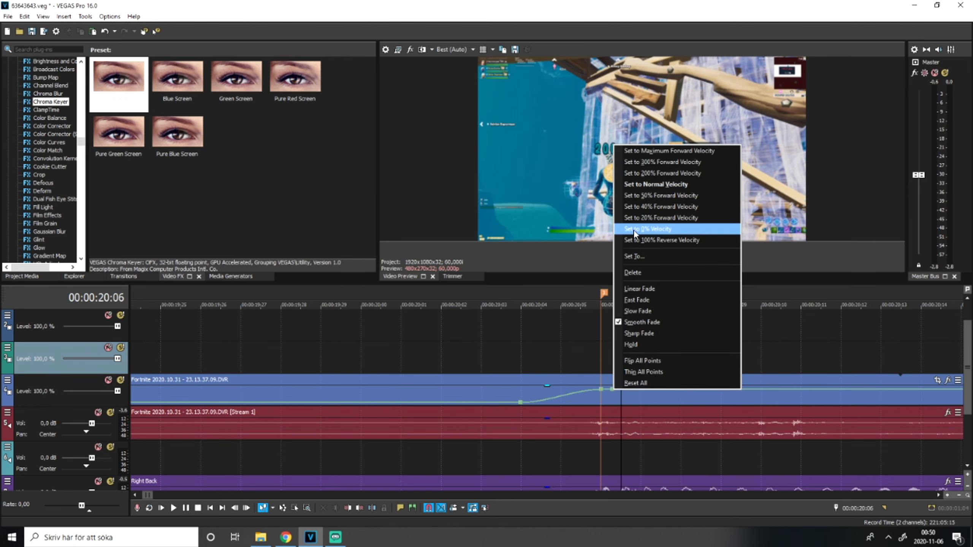
left_click(648, 190)
Play back the montage from about 00:00:16 through the ghost transition to the velocity spike at the third marker.
scroll(618, 359, "down", 15)
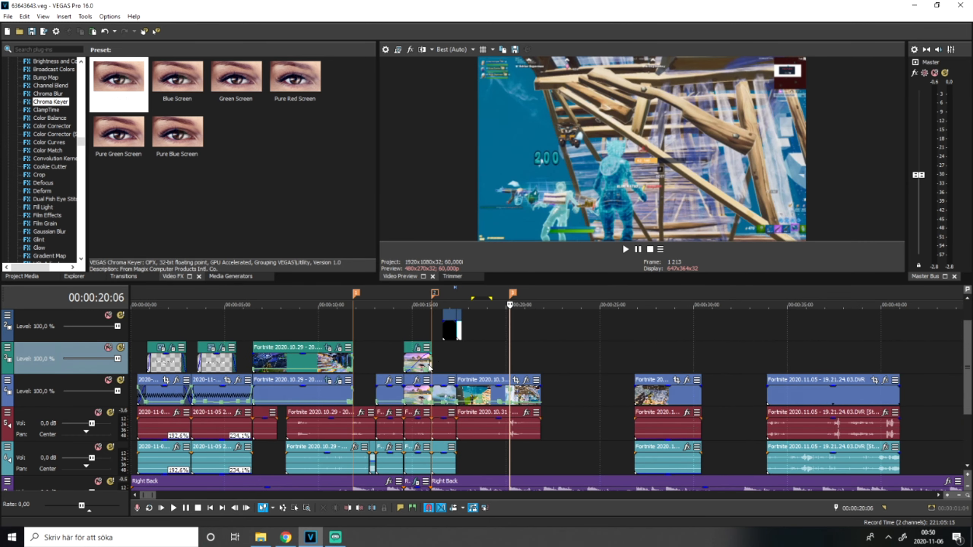
left_click(437, 366)
key("space")
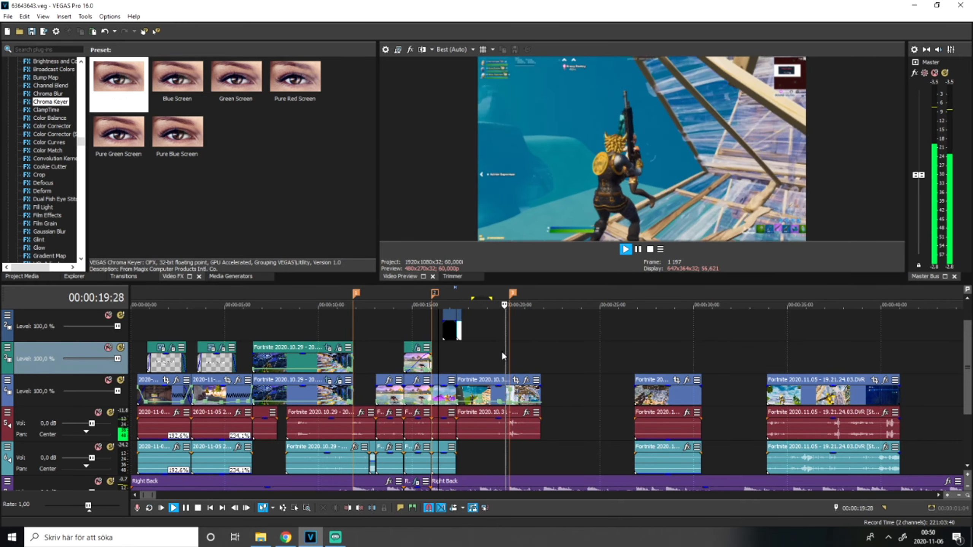
key("space")
key("space")
scroll(651, 339, "up", 5)
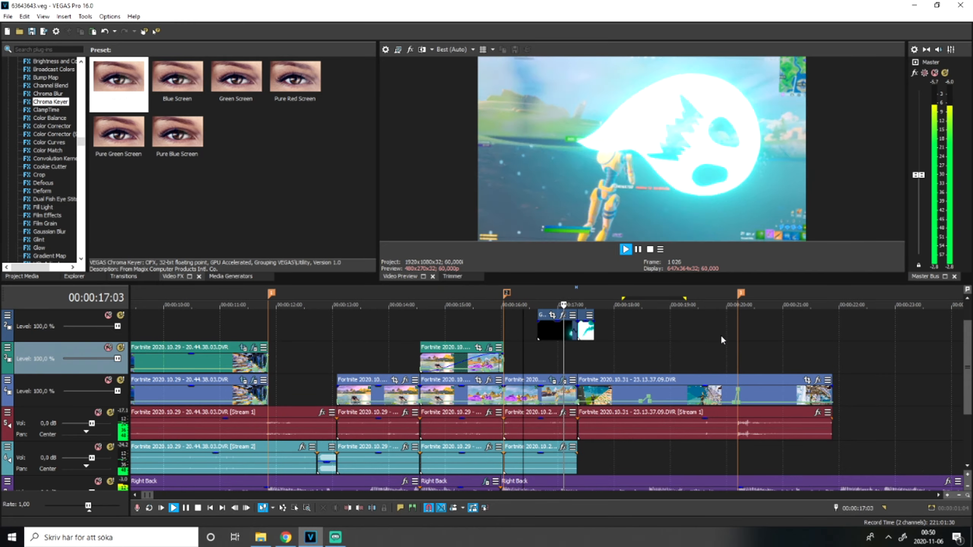
scroll(739, 334, "up", 3)
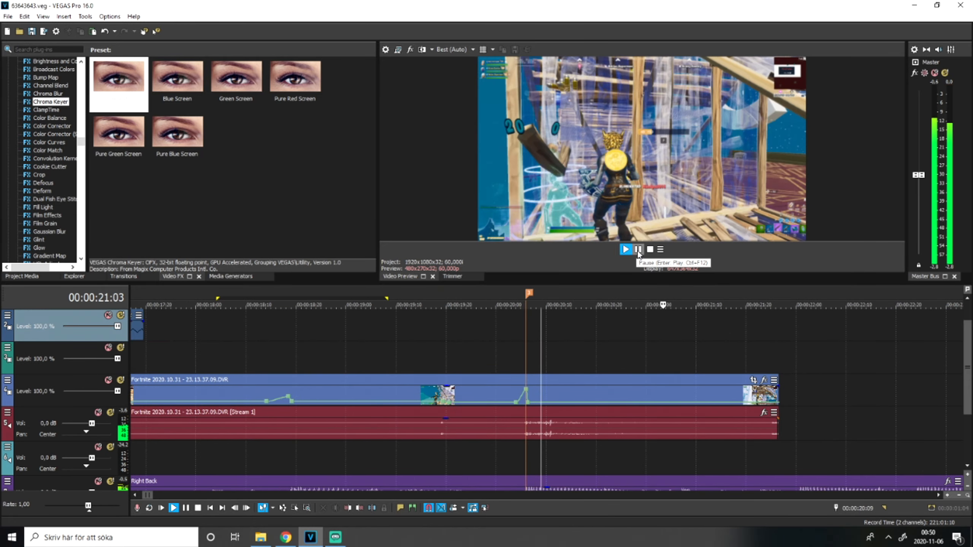
Replay the velocity ramp around the 00:00:20:06 marker and save the project.
left_click(416, 353)
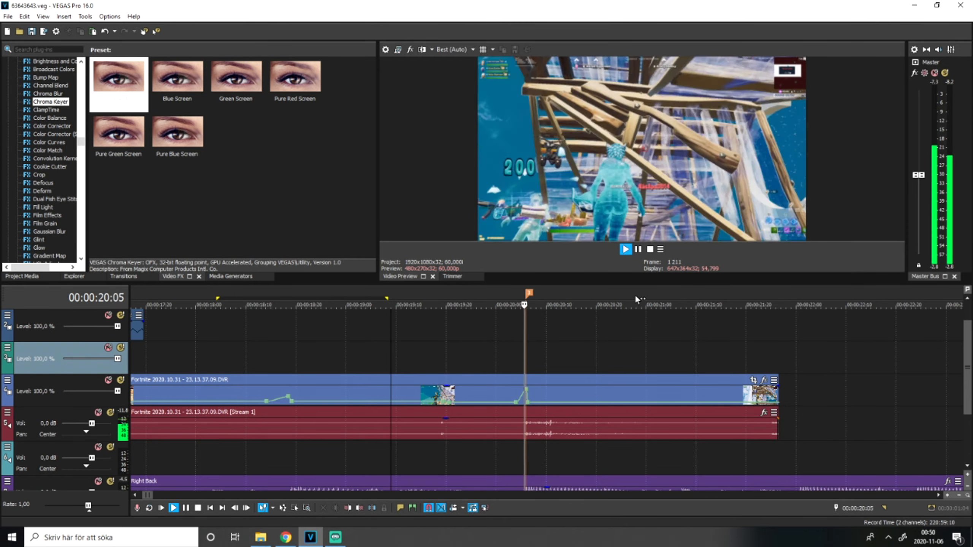
key("space")
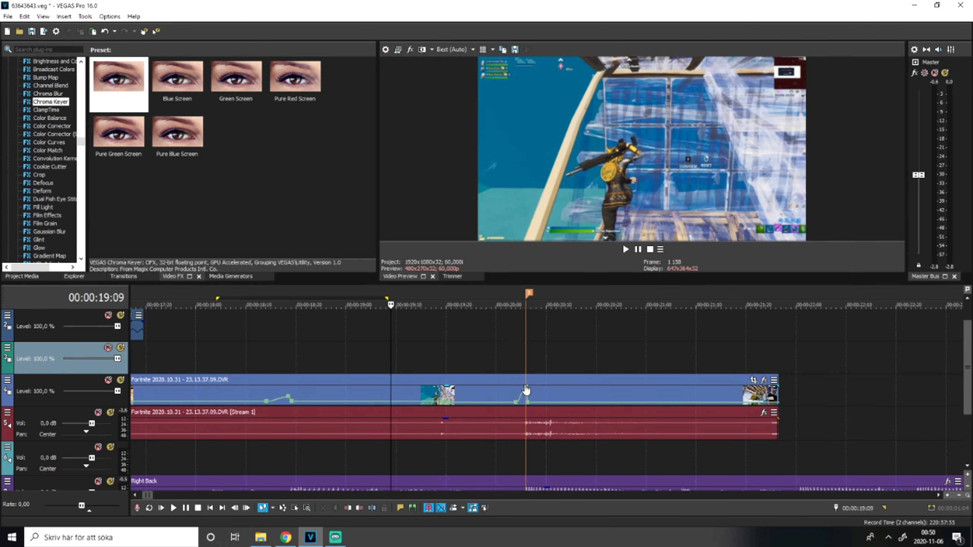
key("space")
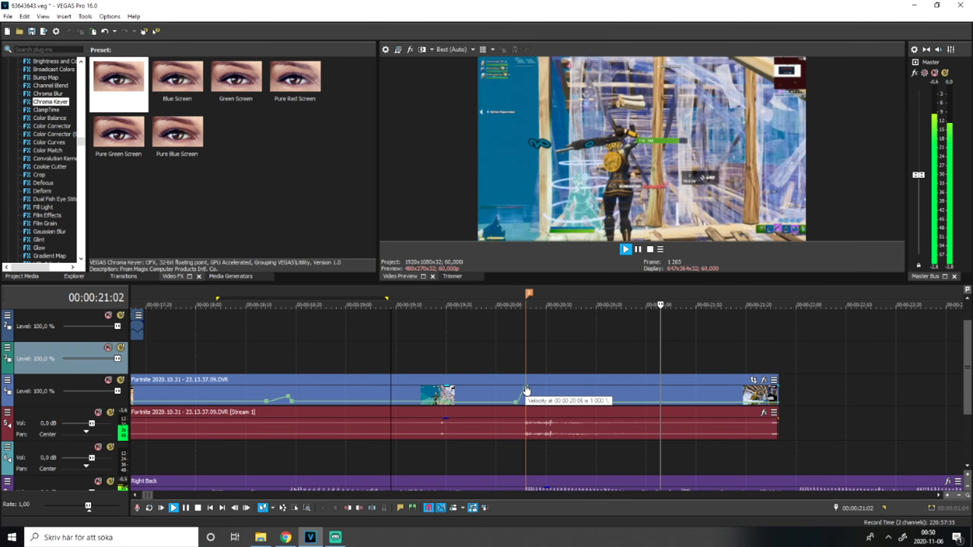
scroll(591, 354, "down", 3)
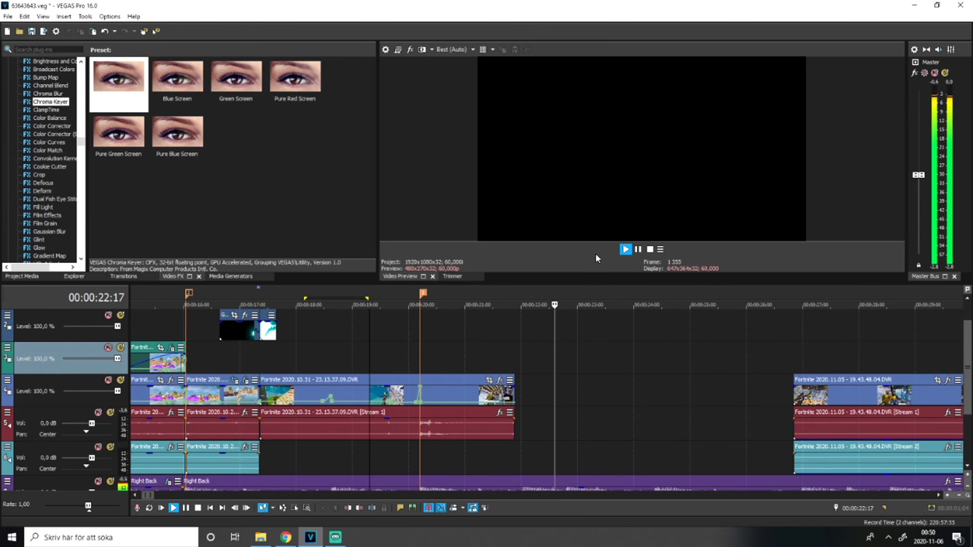
left_click(638, 252)
left_click(421, 340)
left_click(405, 340)
key("space")
key("space")
key("ctrl+s")
Play back the earlier vivid shaking segment around the first marker, starting at 00:00:11:13.
left_click(215, 337)
key("space")
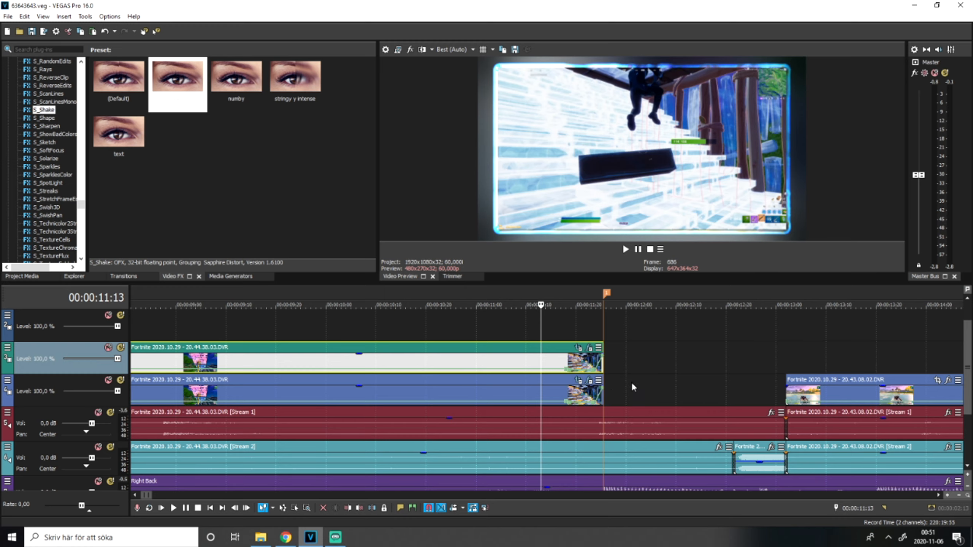
key("space")
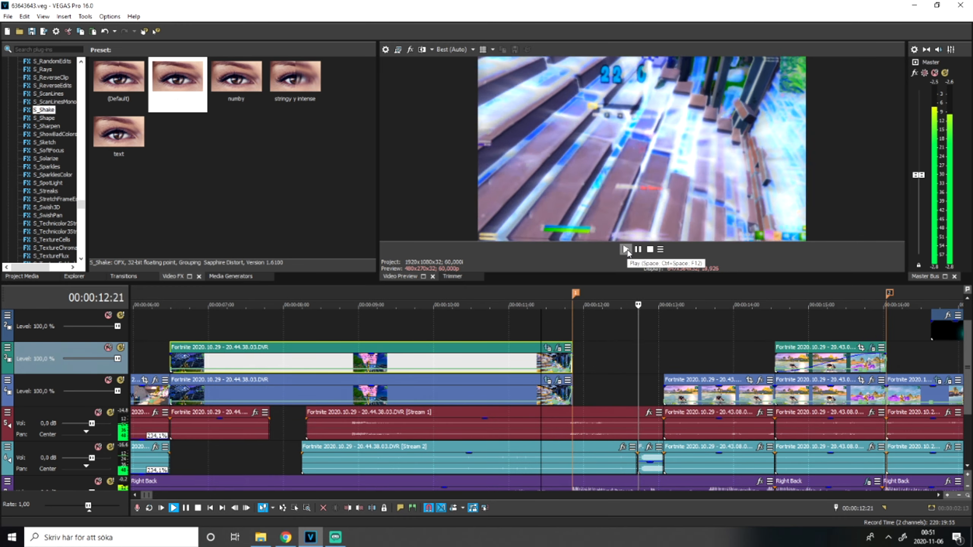
key("space")
scroll(946, 353, "up", 1)
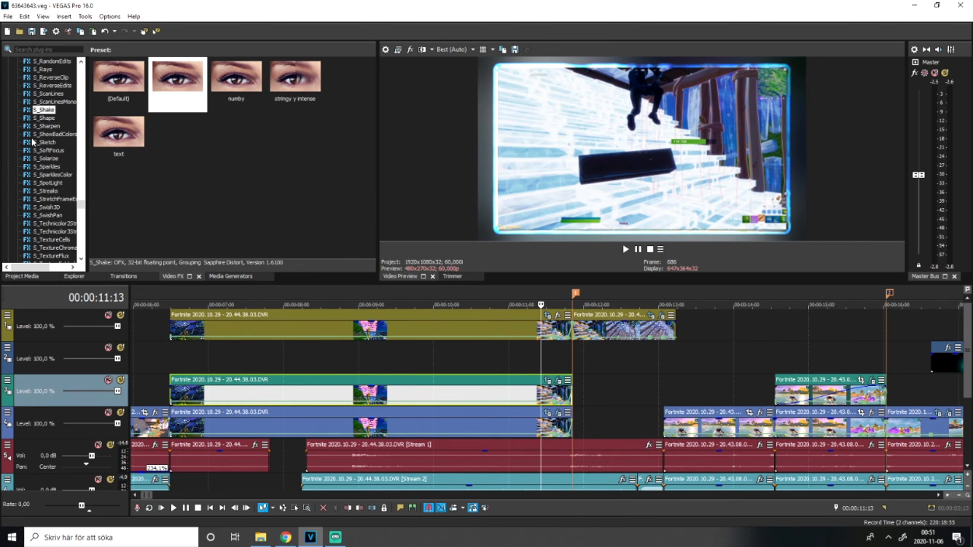
Apply the S_Flicker effect with the numby preset to the top-track clip after the first marker, and play it back.
scroll(43, 134, "down", 15)
scroll(50, 183, "up", 15)
scroll(48, 199, "up", 20)
scroll(45, 173, "up", 3)
left_click(45, 168)
scroll(558, 303, "up", 4)
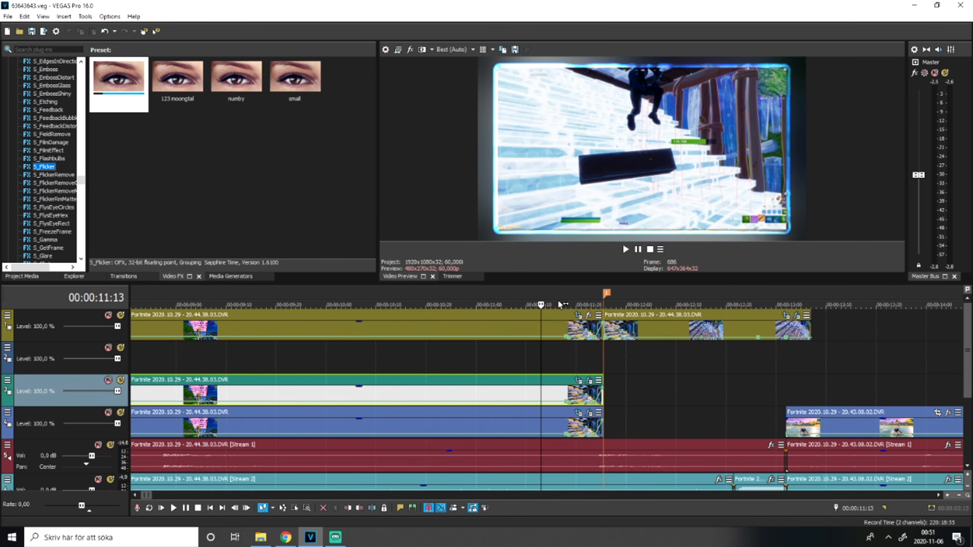
left_click(659, 332)
left_click_drag(236, 77, 692, 314)
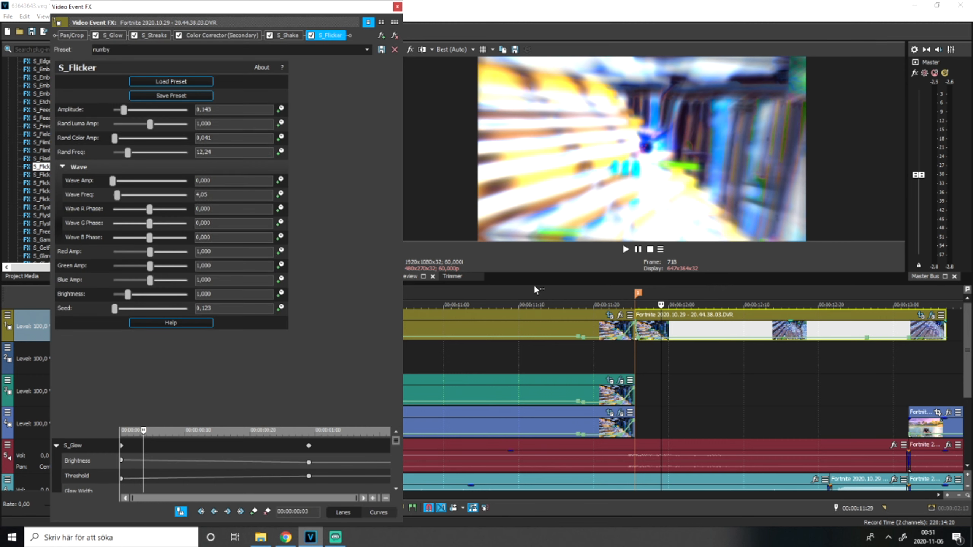
left_click(591, 332)
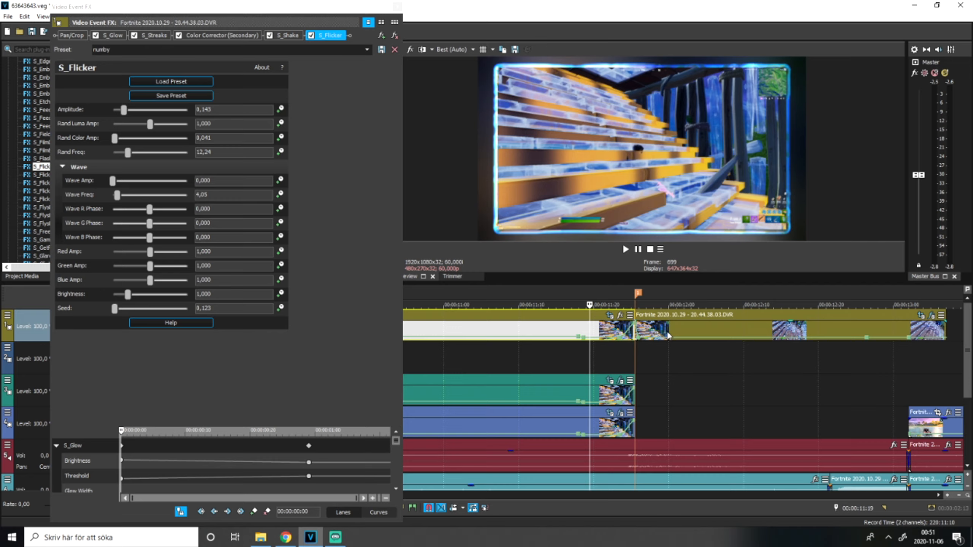
key("space")
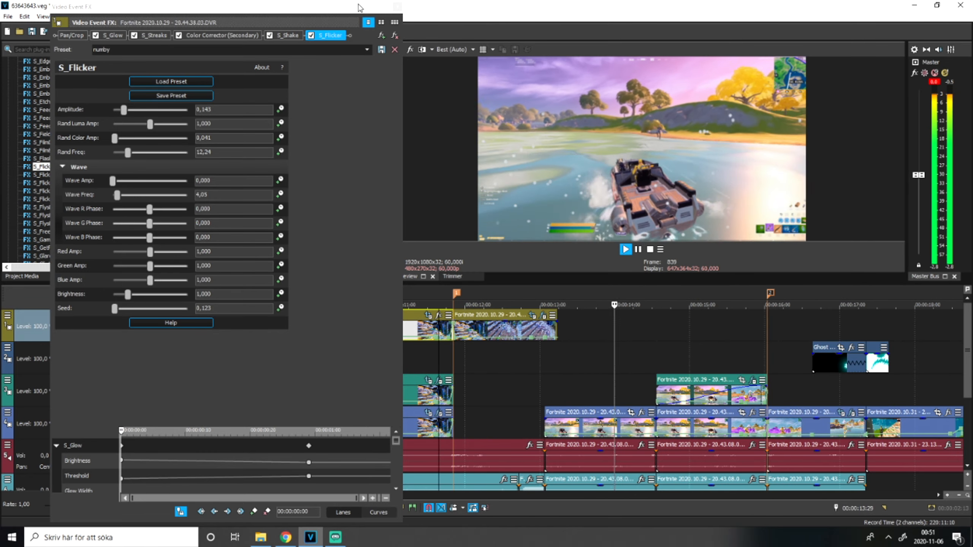
left_click(397, 7)
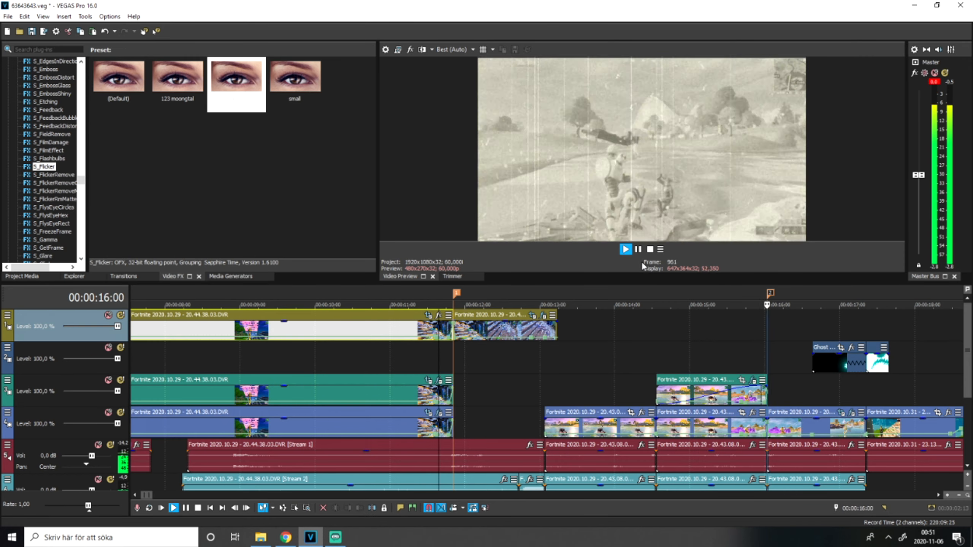
Apply the S_Flicker numby preset to the Fortnite 2020.10.29 - 20.43.08.02 clip after the second marker, and play it back.
scroll(706, 382, "up", 5)
left_click_drag(409, 392, 411, 415)
scroll(610, 326, "down", 4)
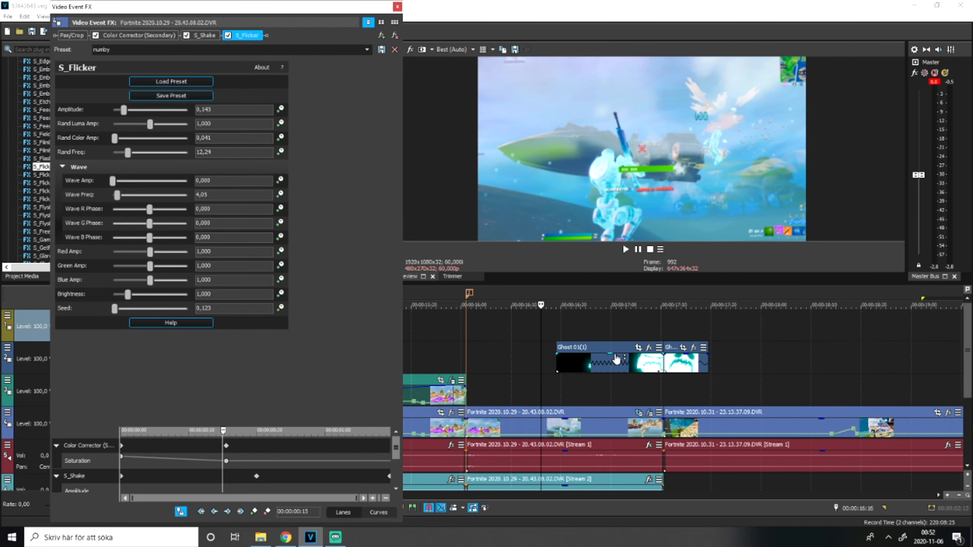
left_click(481, 333)
left_click(458, 332)
key("space")
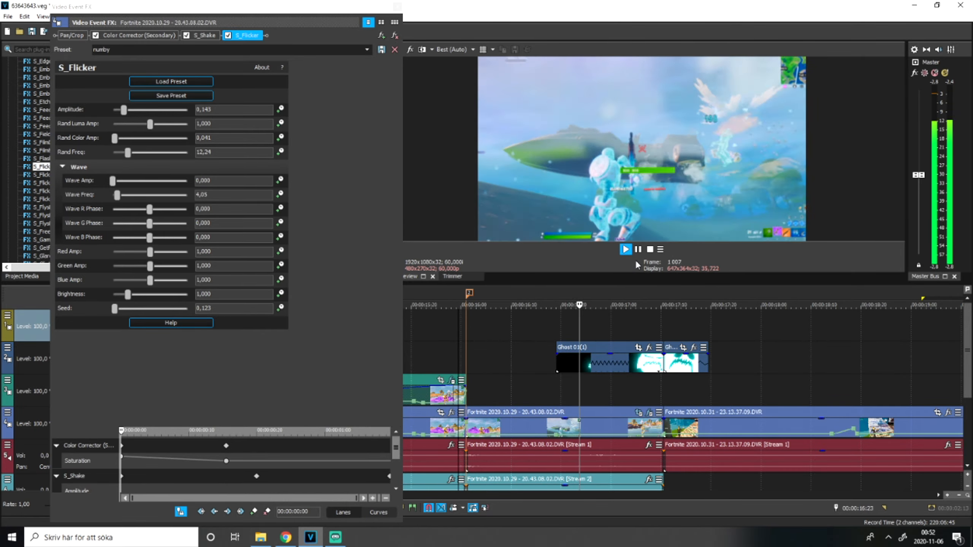
left_click(397, 7)
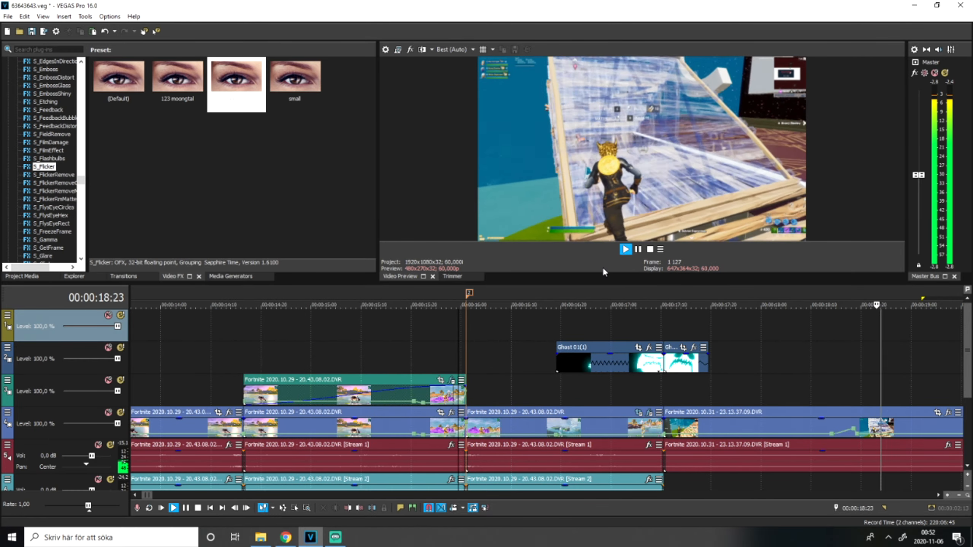
Apply the S_Flicker numby preset to the Fortnite 2020.10.31 clip after the third marker, play it back and save the project.
scroll(611, 270, "down", 4)
left_click(638, 250)
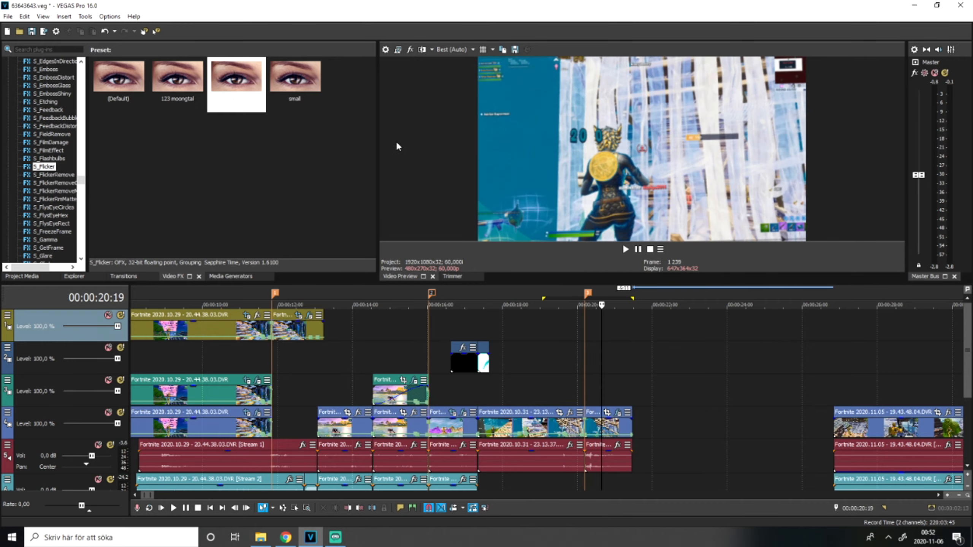
left_click_drag(599, 421, 599, 422)
left_click(544, 364)
key("space")
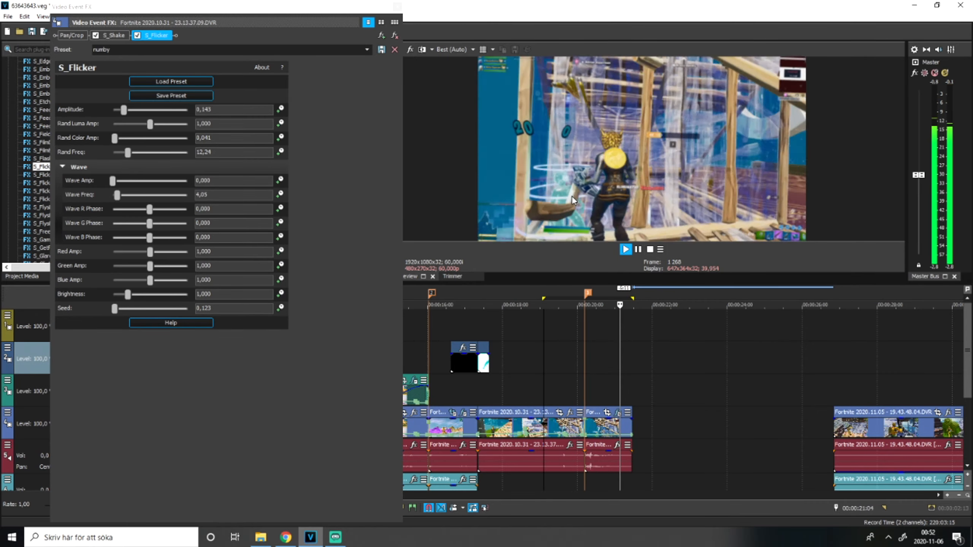
left_click(397, 6)
scroll(579, 298, "down", 5)
left_click(638, 249)
key("ctrl+s")
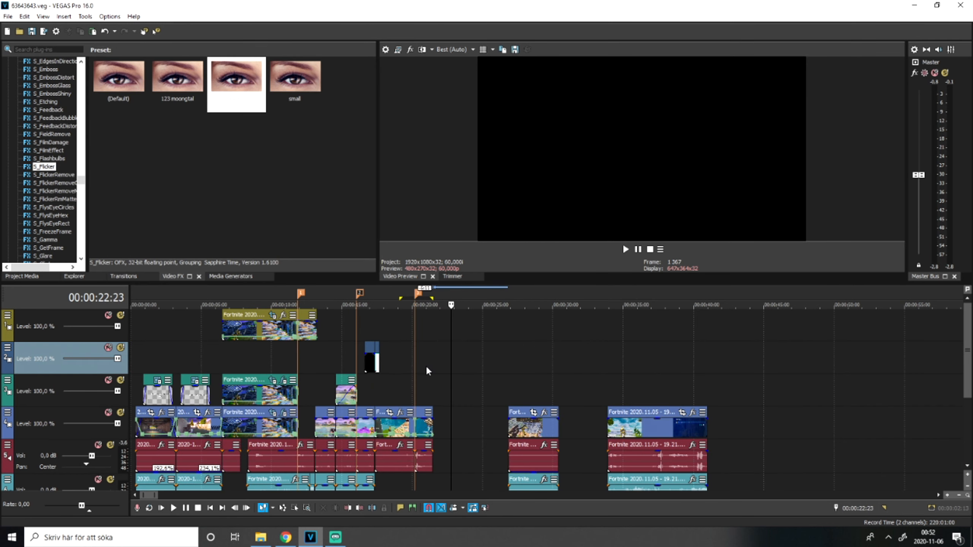
Add the default Color Corrector (Secondary) to the clip after the third marker, set its saturation to 1.612, and play it back.
left_click(417, 366)
scroll(33, 142, "up", 6)
scroll(38, 149, "up", 15)
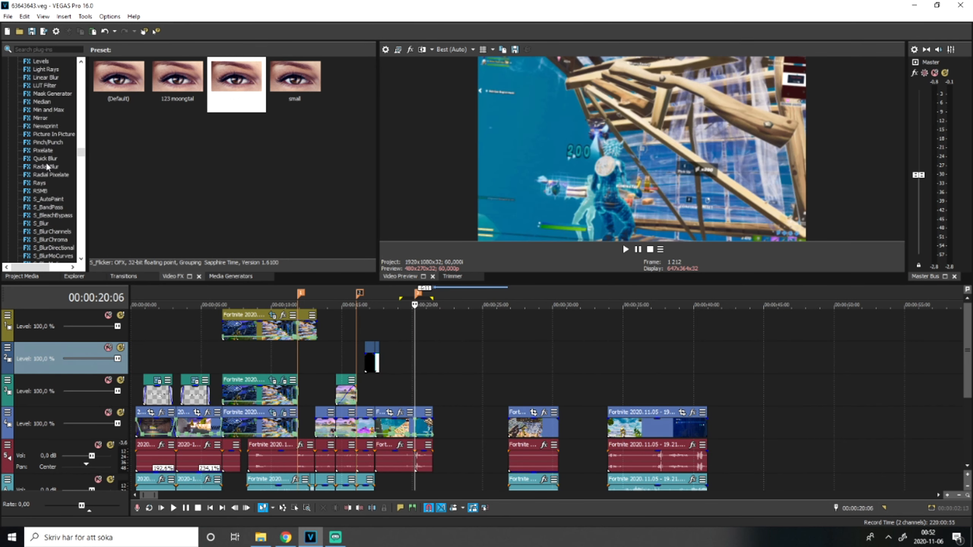
scroll(45, 158, "up", 12)
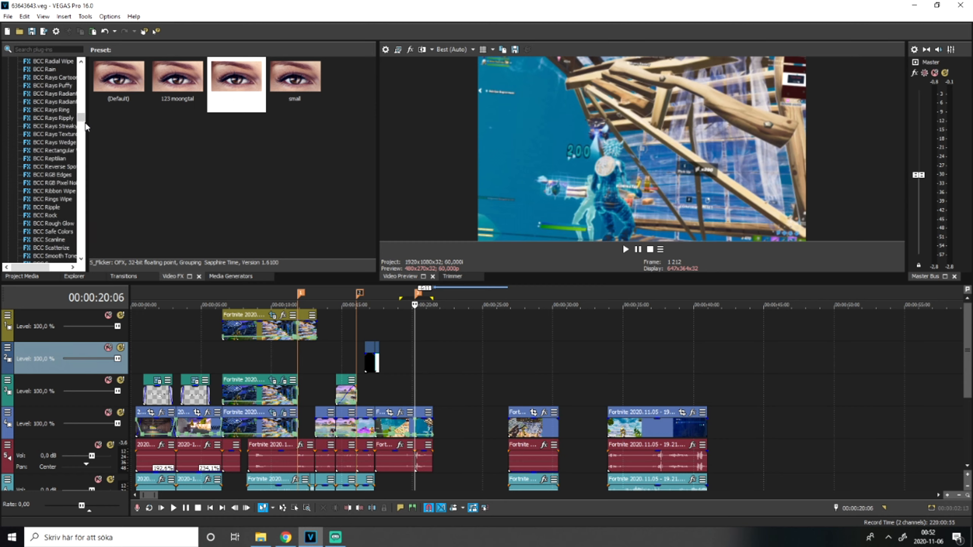
left_click_drag(82, 123, 82, 180)
scroll(58, 194, "up", 8)
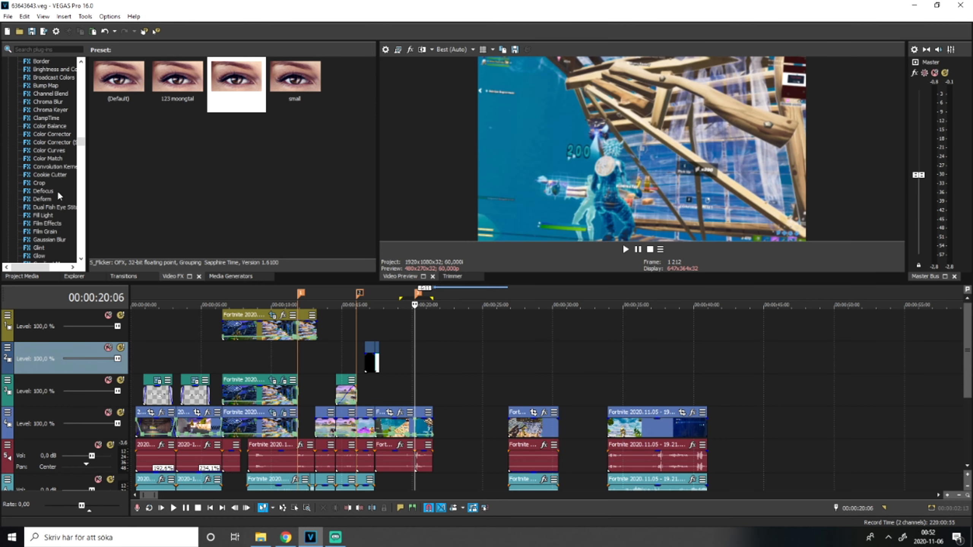
left_click(55, 144)
left_click_drag(119, 83, 153, 121)
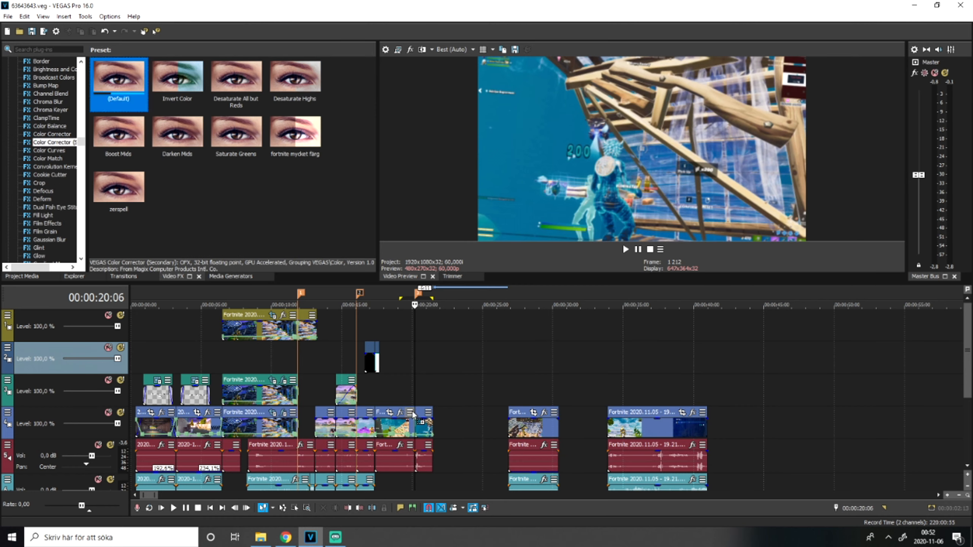
left_click_drag(423, 422, 423, 422)
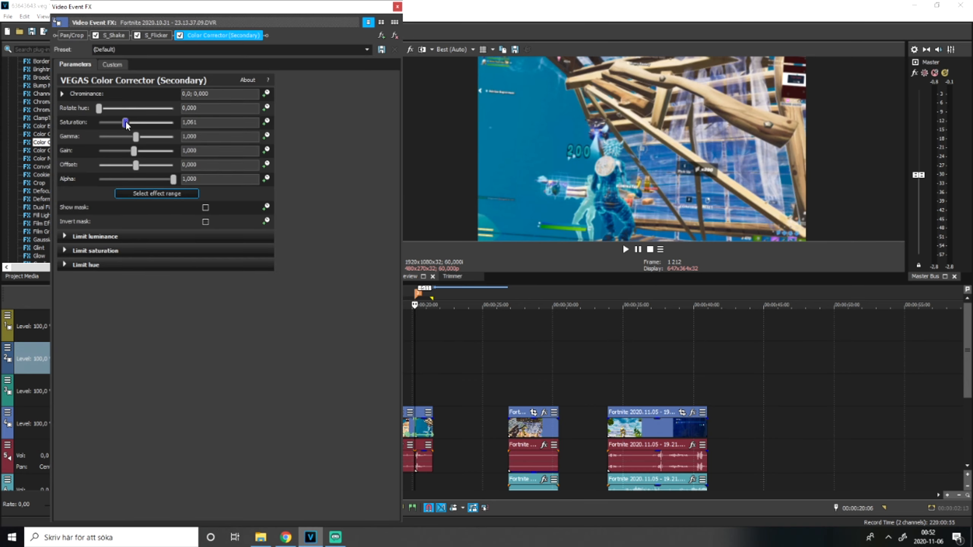
scroll(482, 379, "up", 5)
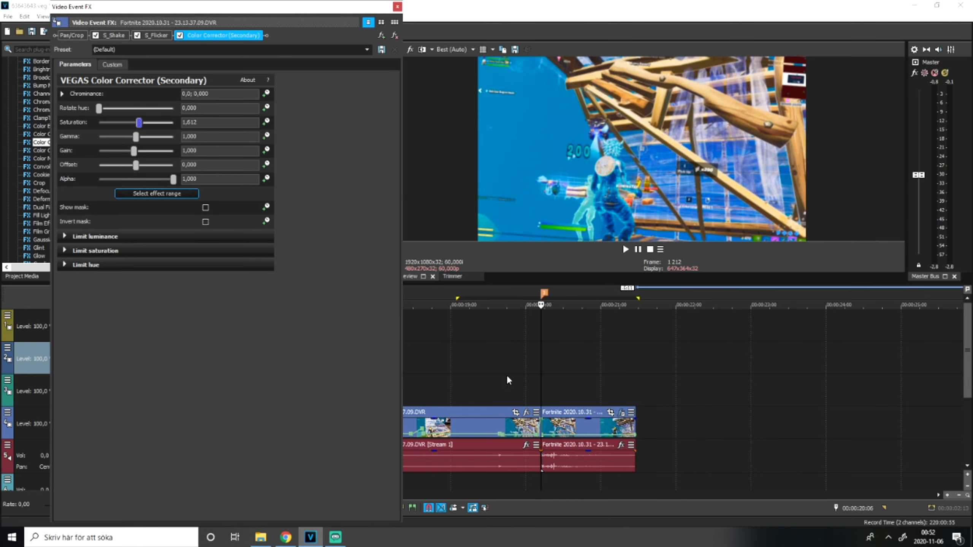
key("space")
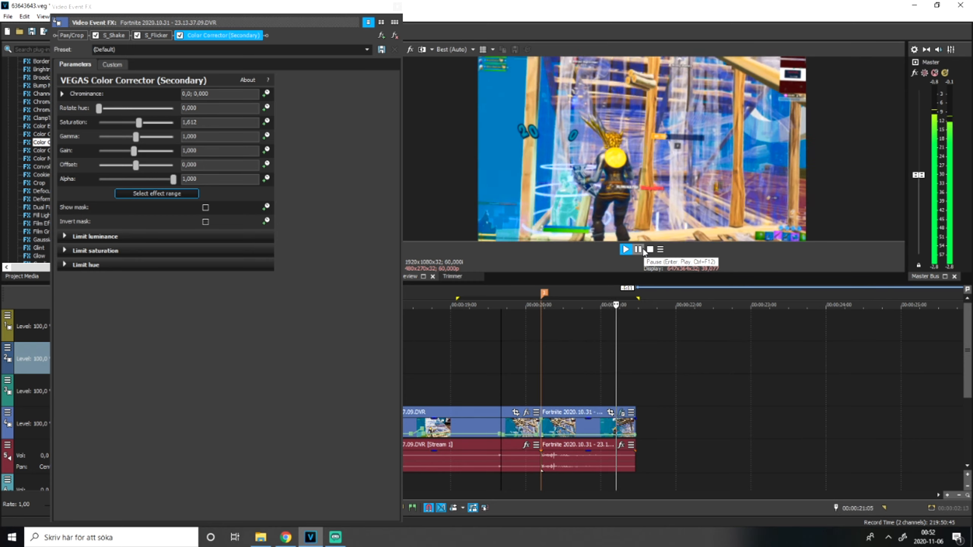
Save the project, then keyframe the Color Corrector saturation on the clip after the third marker at 00:00:01:02, with a slightly lower value at 00:00:00:20.
key("ctrl+s")
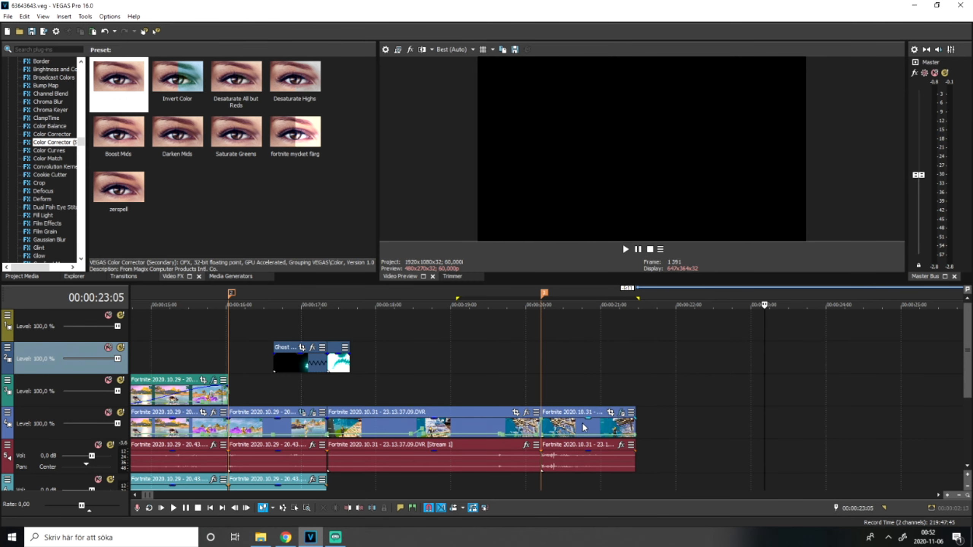
left_click(594, 428)
left_click(613, 428)
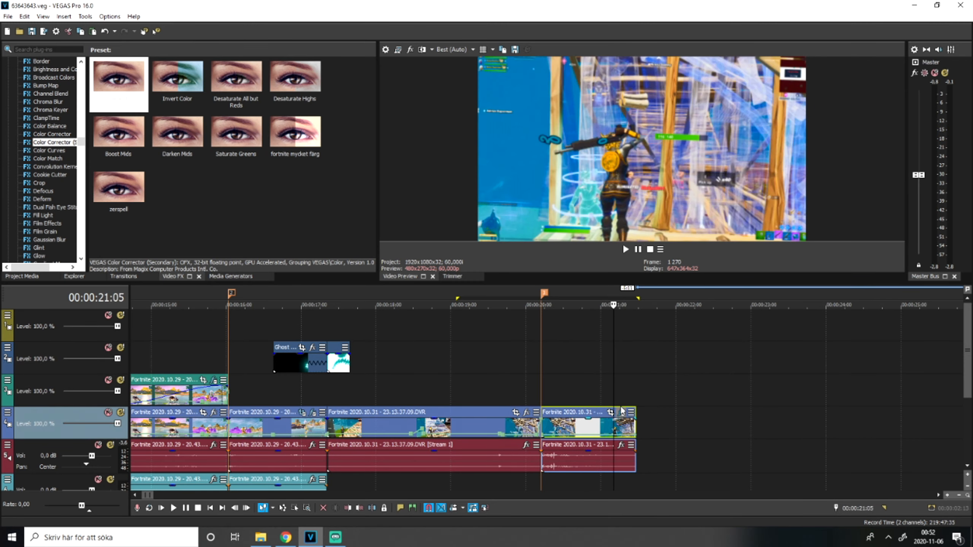
left_click(621, 413)
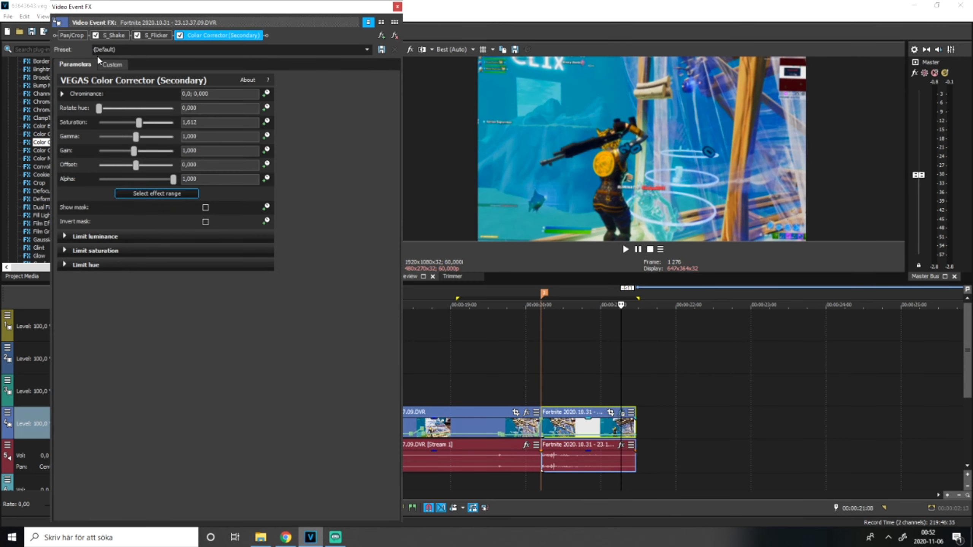
left_click(267, 121)
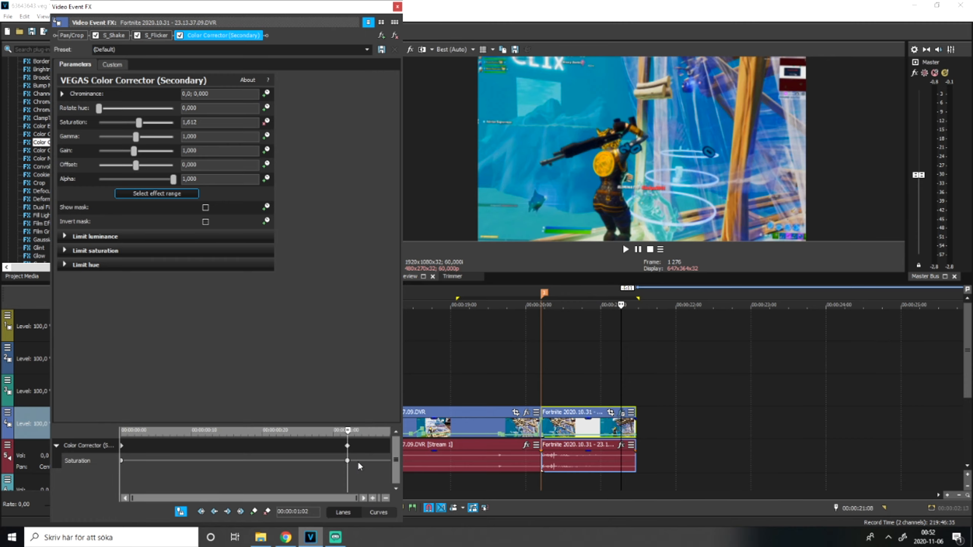
left_click(266, 453)
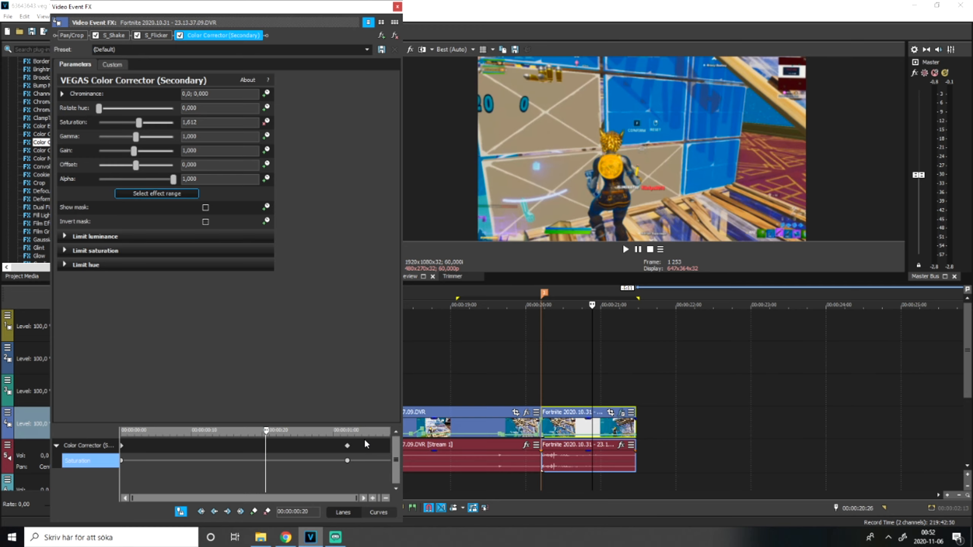
left_click_drag(139, 123, 134, 122)
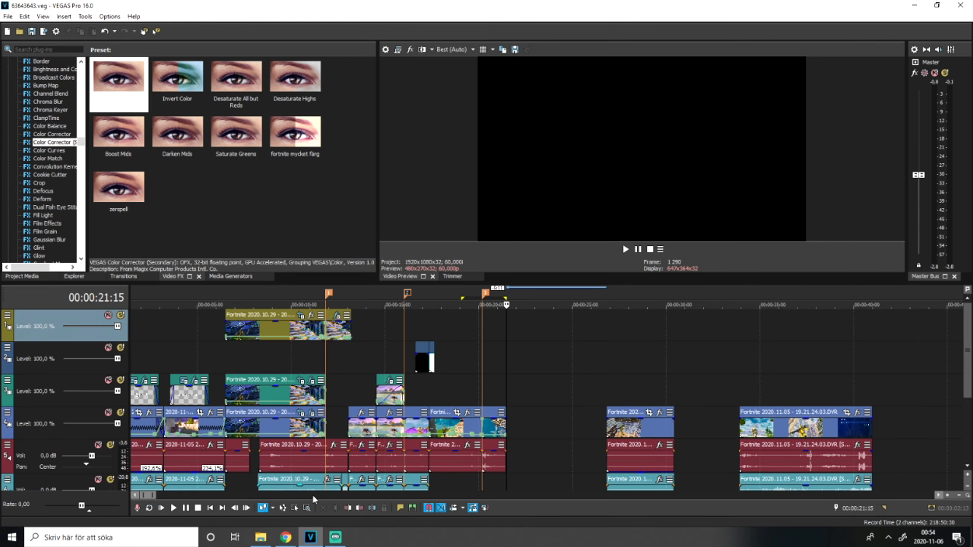
Adjust the velocity ramp before the third marker and fade out the piece split off at 00:00:19:19 toward the marker.
left_click(547, 415)
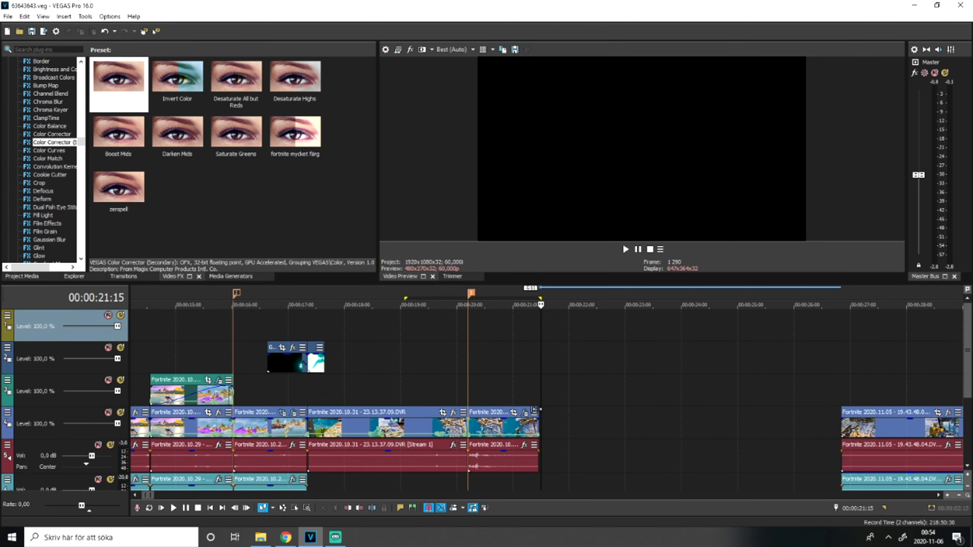
left_click(443, 377)
scroll(549, 447, "up", 6)
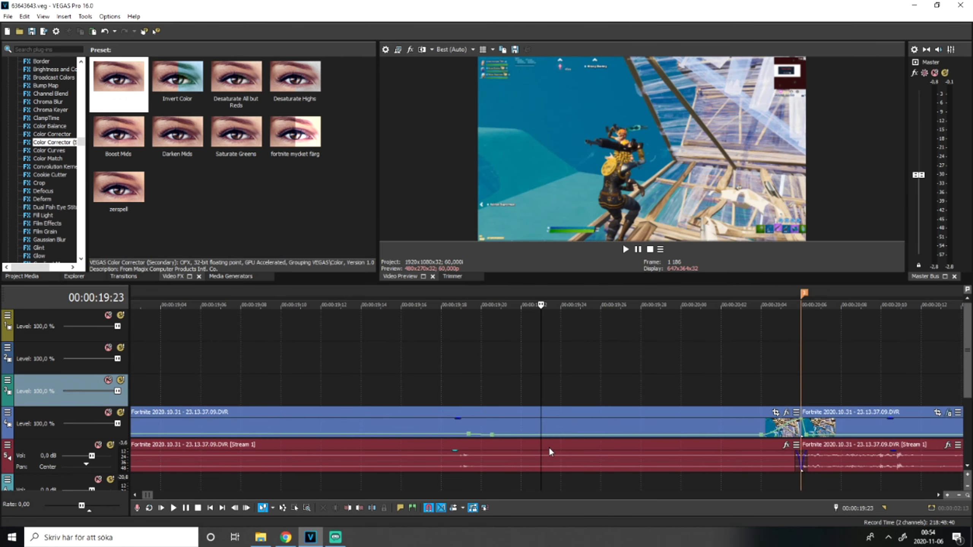
left_click(495, 424)
left_click_drag(495, 426, 488, 426)
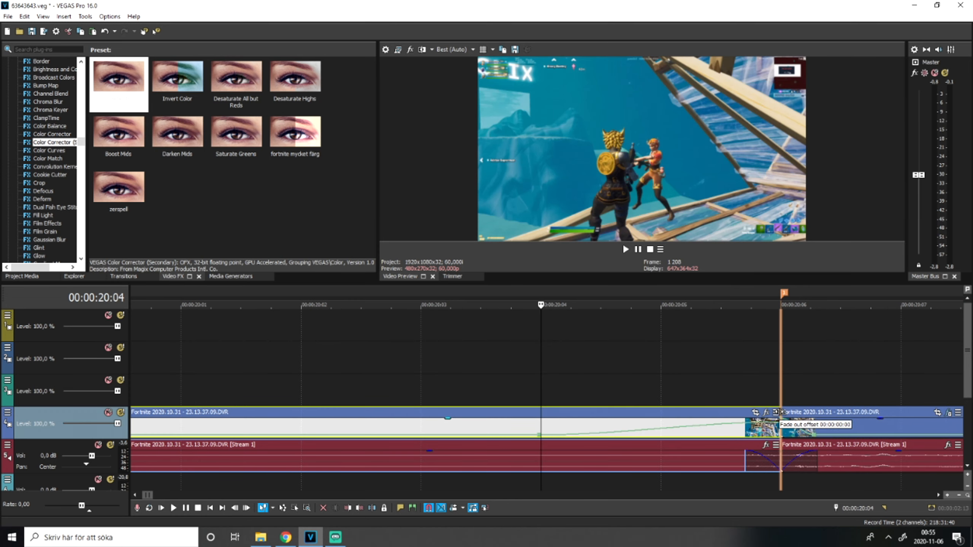
left_click_drag(780, 412, 241, 412)
scroll(586, 457, "down", 4)
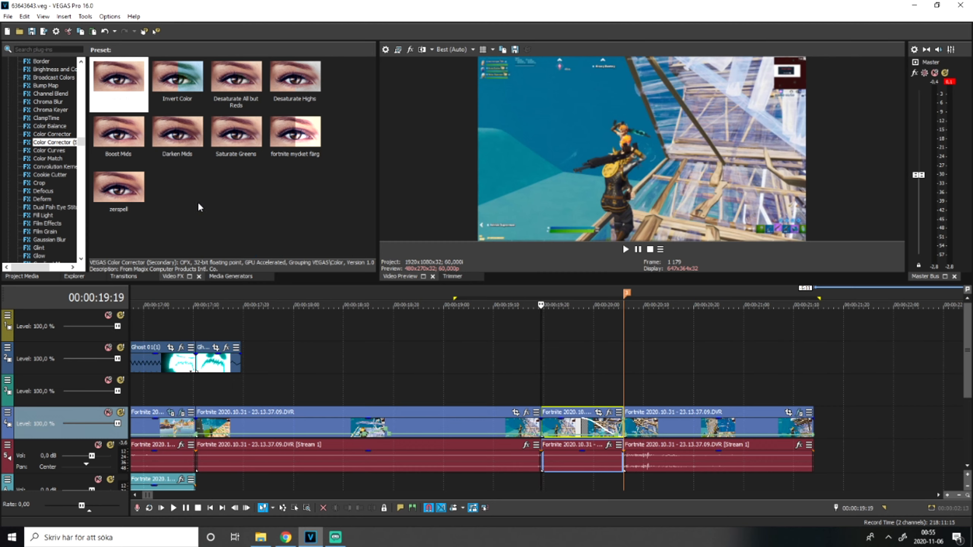
Apply the default S_Flicker preset to the short piece before the third marker, set its amplitude to 0.565, and play it back.
scroll(60, 151, "down", 5)
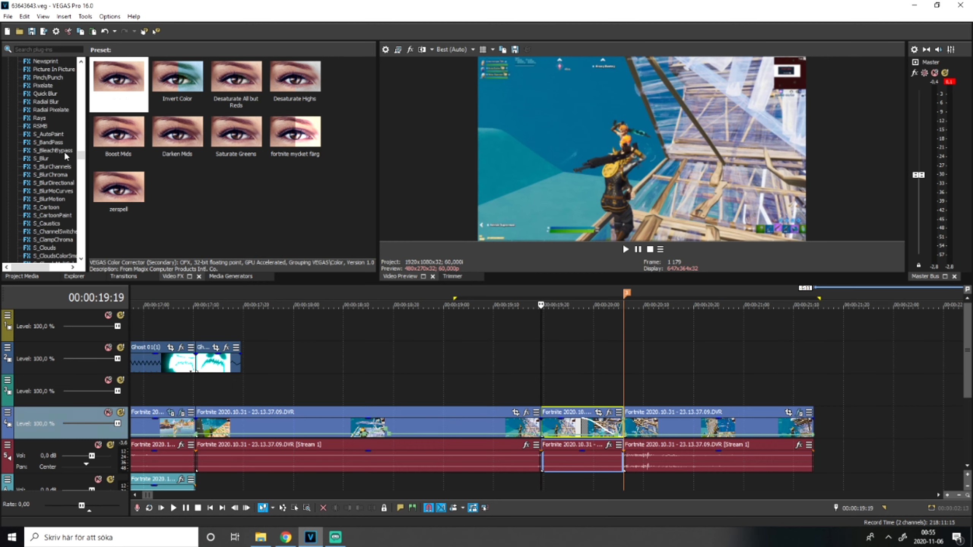
left_click_drag(81, 155, 85, 178)
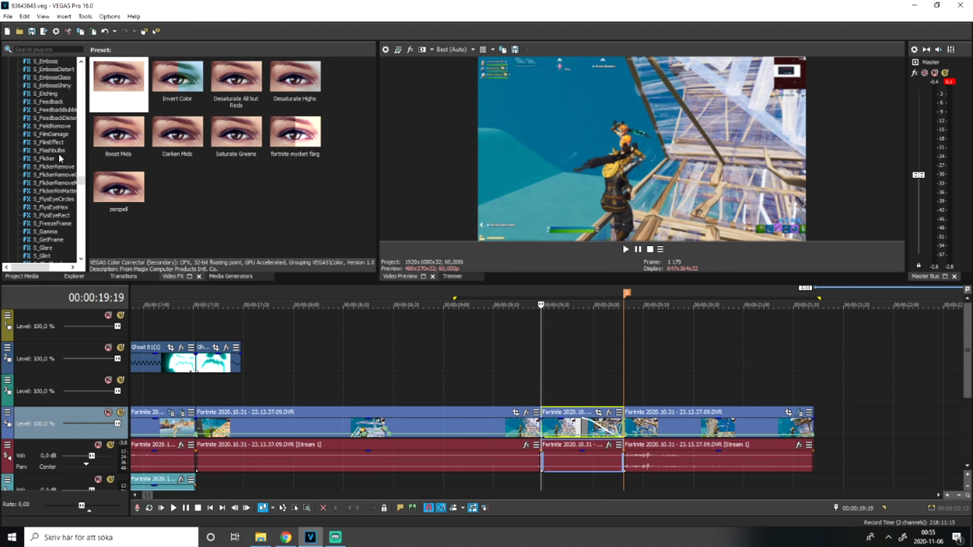
left_click(47, 158)
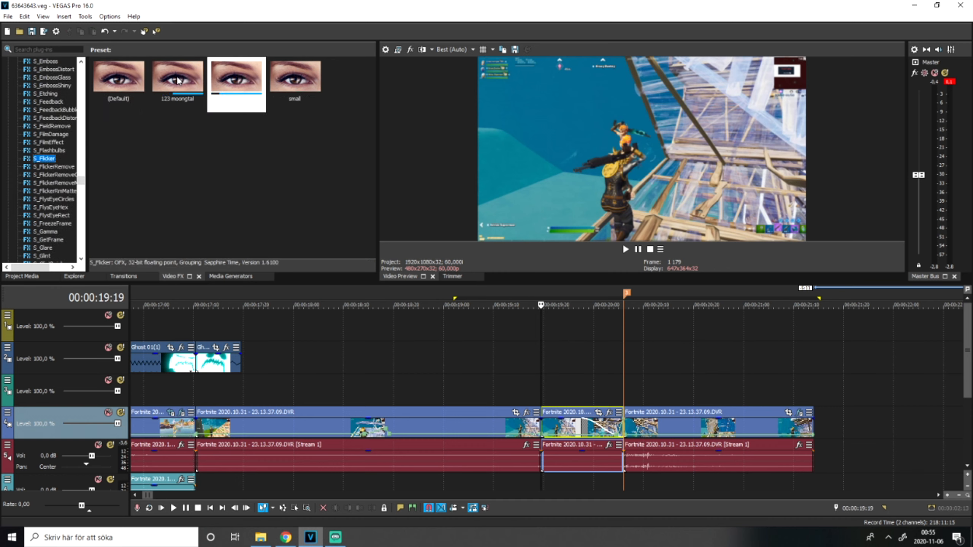
left_click(138, 80)
left_click_drag(586, 432, 587, 434)
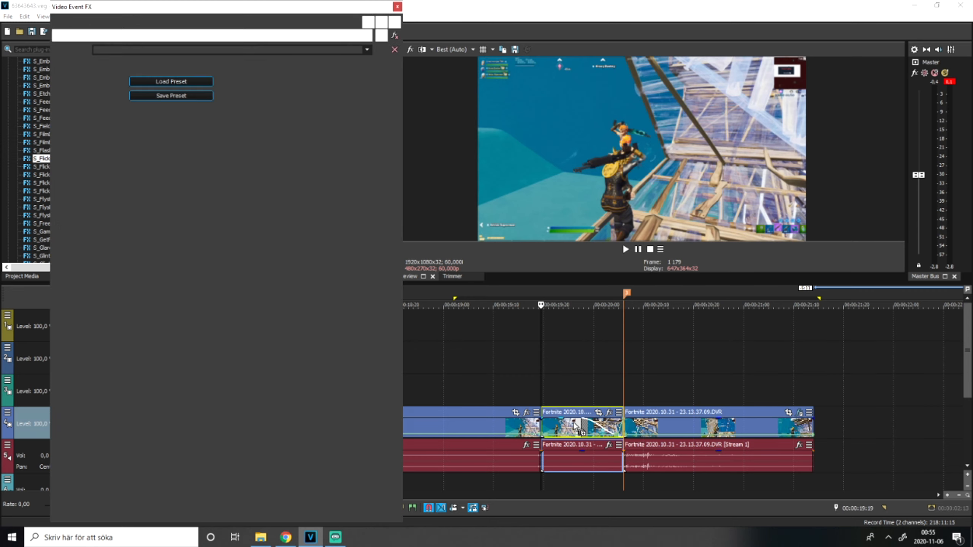
left_click_drag(128, 111, 147, 111)
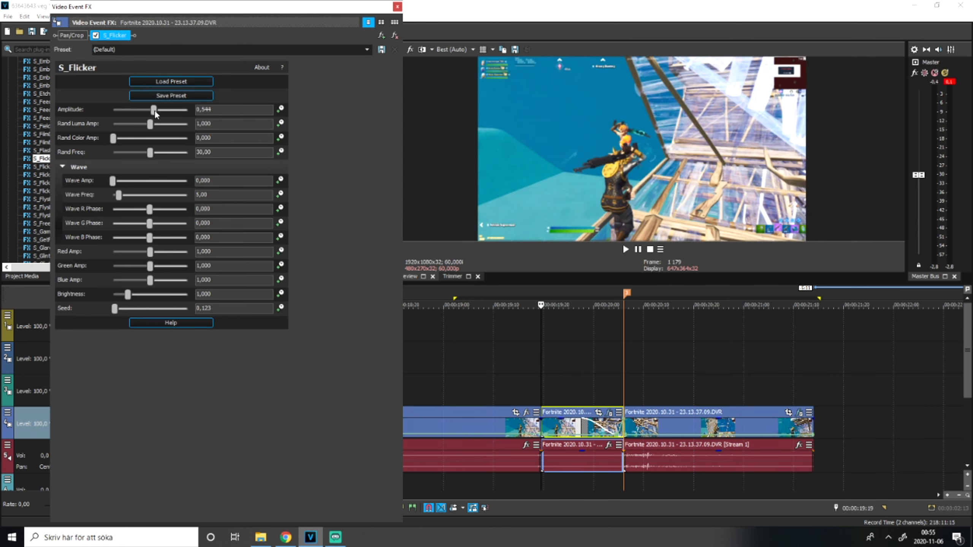
left_click(494, 384)
key("space")
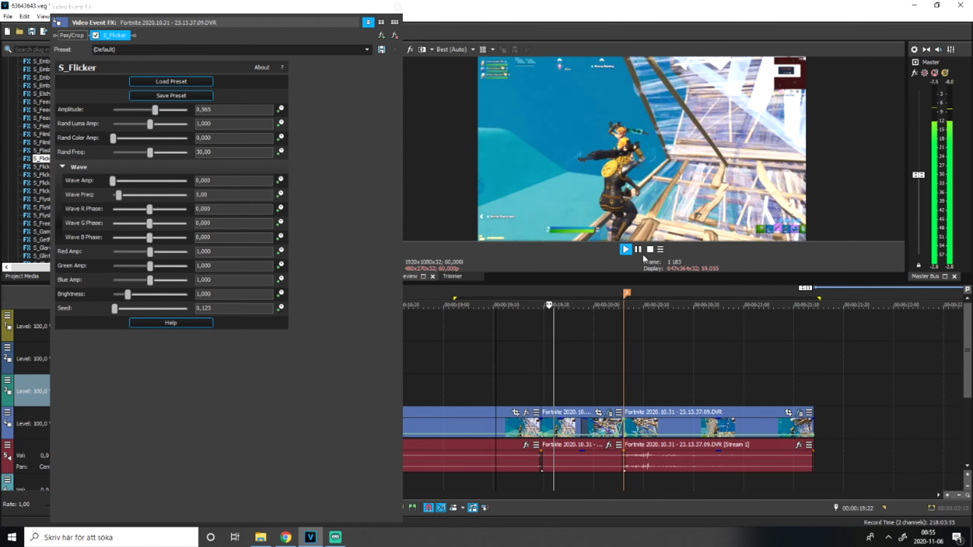
Set the S_Flicker Rand Luma Amp to 1.170 and the amplitude to 0.728, and play the section back.
left_click(496, 323)
scroll(551, 379, "up", 4)
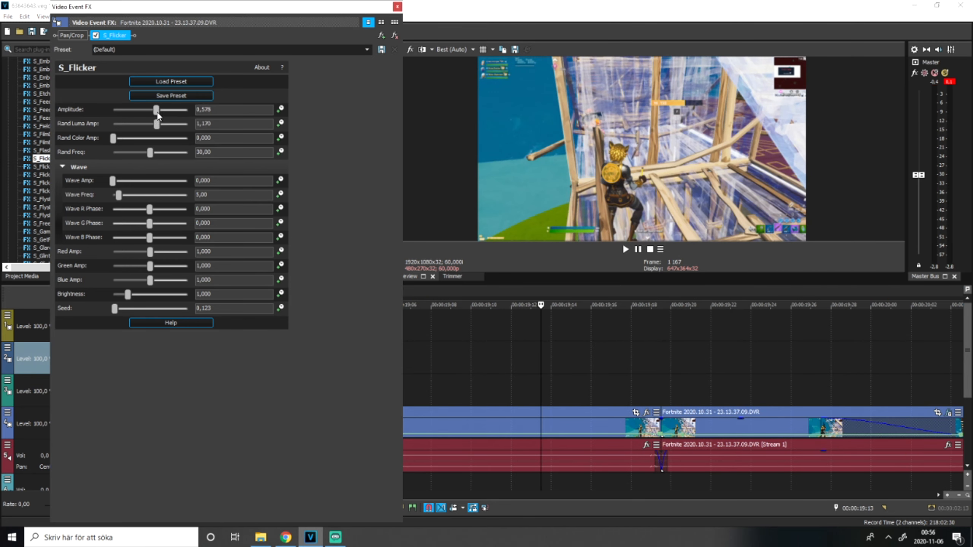
left_click(571, 381)
key("space")
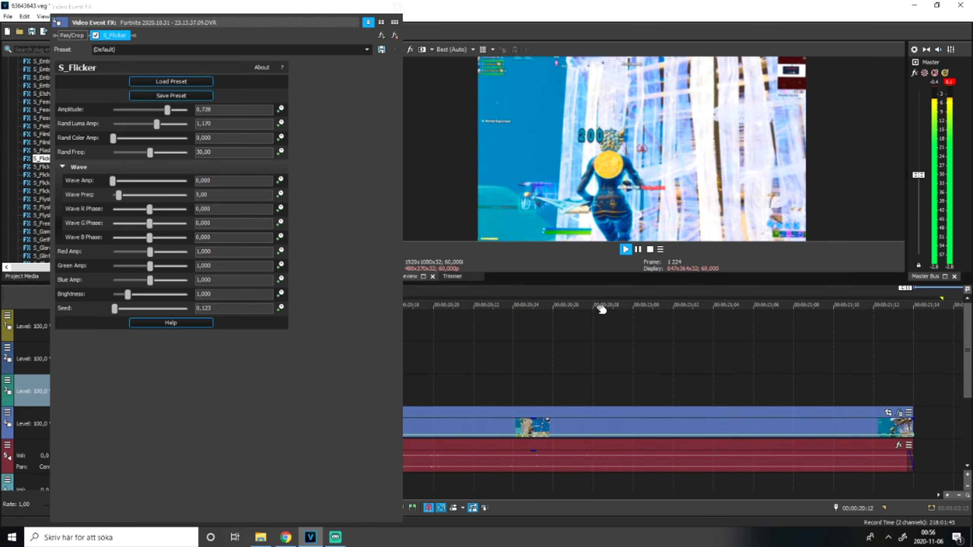
key("space")
Set the S_Flicker amplitude to 0.680 on the piece before the third marker and play through the marker.
scroll(595, 330, "down", 5)
left_click(174, 111)
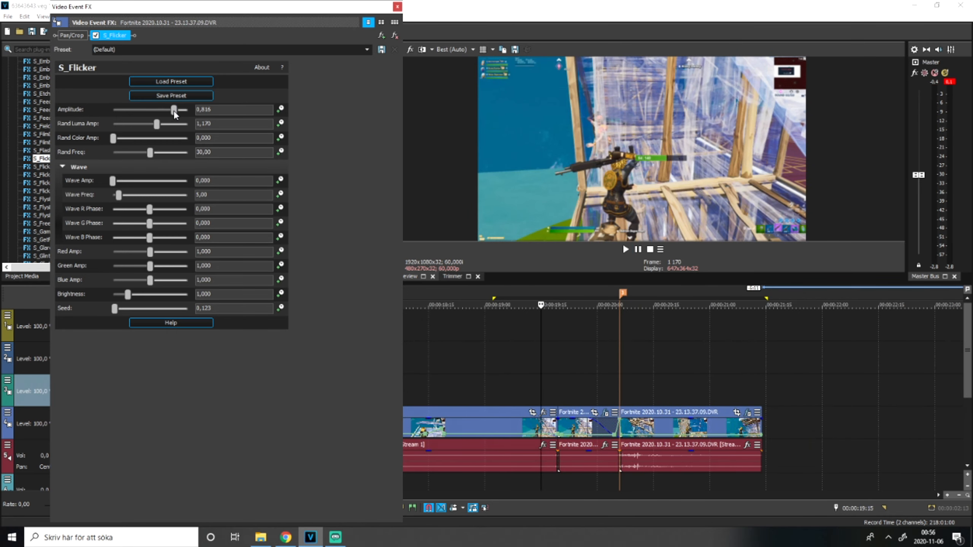
scroll(504, 380, "down", 3)
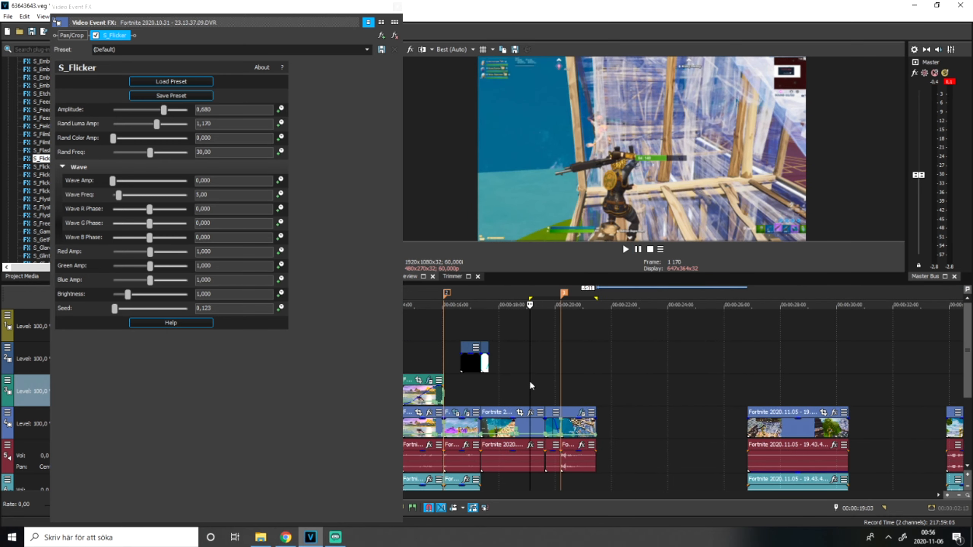
left_click(625, 249)
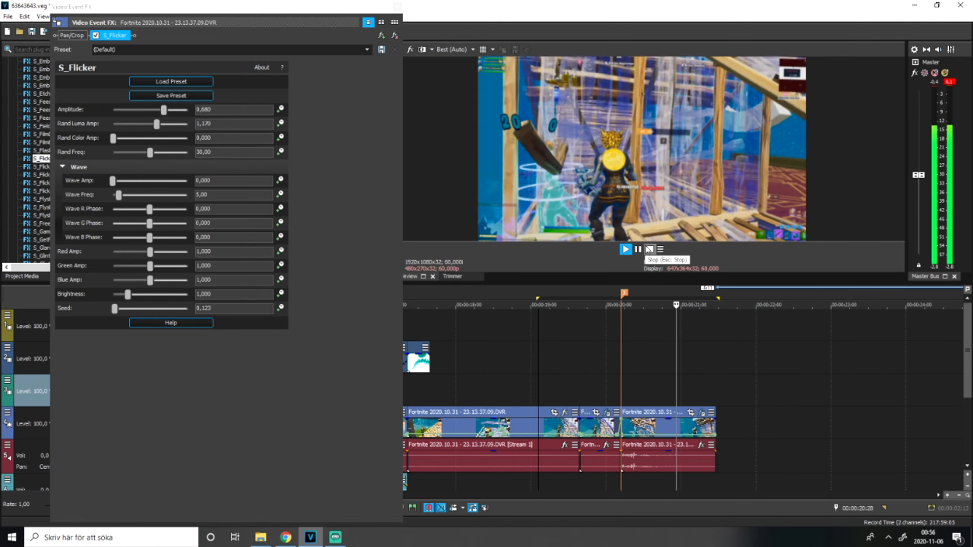
Apply the S_Streaks yeah 2 preset to the clip after the third marker and check the frames around the marker.
scroll(514, 334, "down", 3)
left_click(430, 323)
key("space")
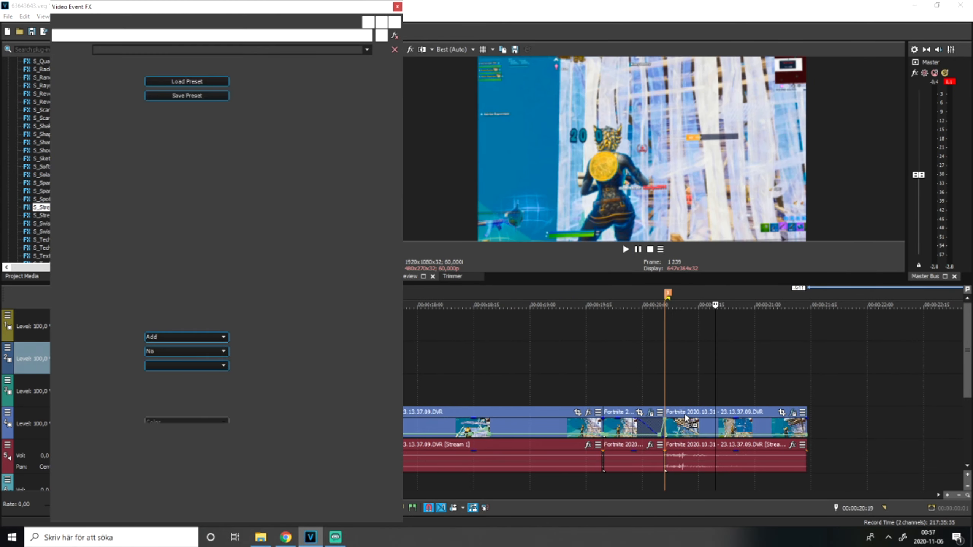
scroll(500, 397, "right", 5)
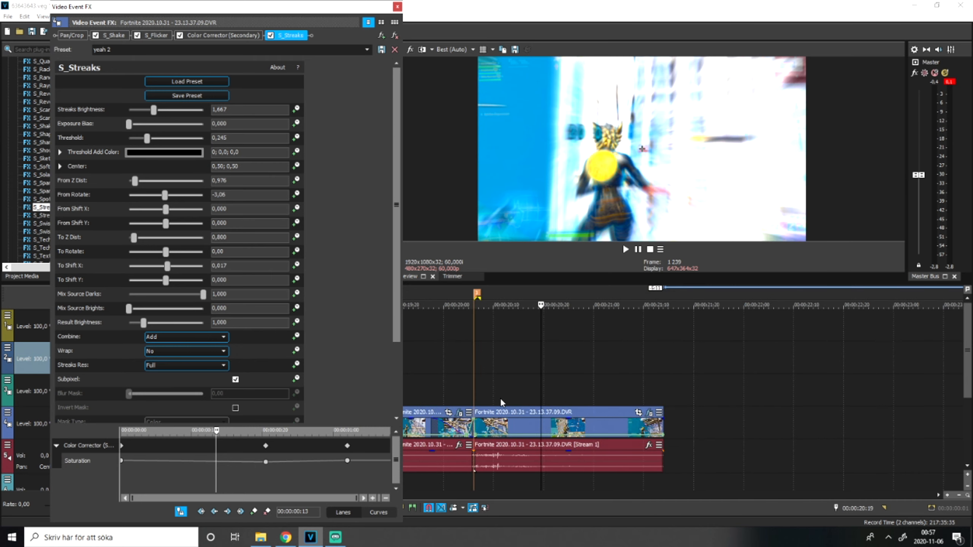
left_click(483, 377)
scroll(576, 394, "up", 4)
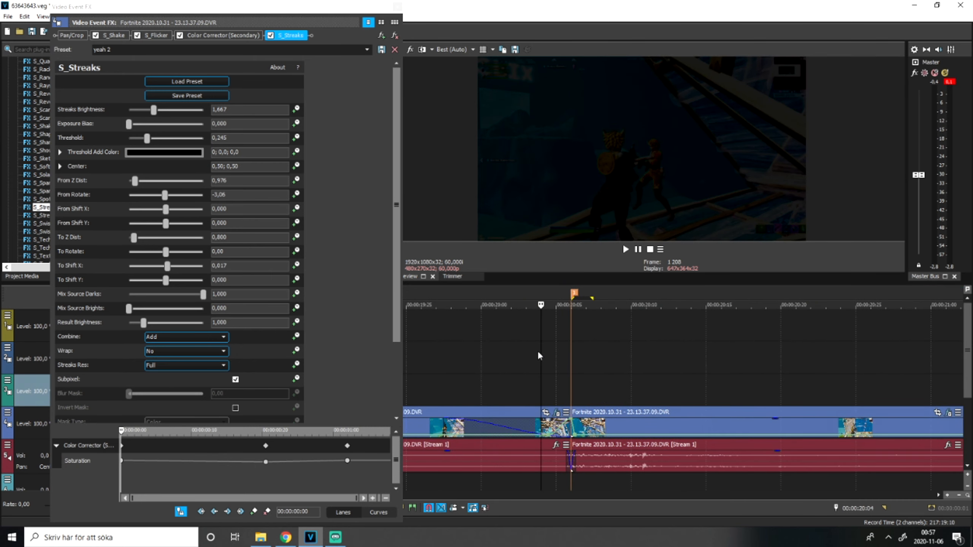
left_click(630, 368)
left_click(394, 246)
left_click(476, 366)
scroll(559, 378, "down", 2)
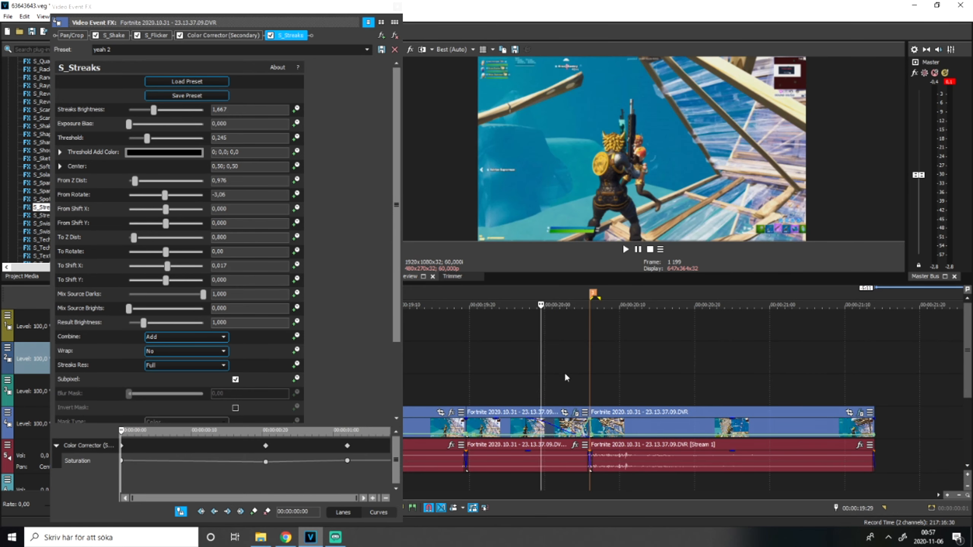
Turn on keyframe animation for the Threshold and Streaks Brightness parameters of S_Streaks on the clip after the third marker.
scroll(599, 388, "up", 3)
left_click_drag(541, 360, 811, 380)
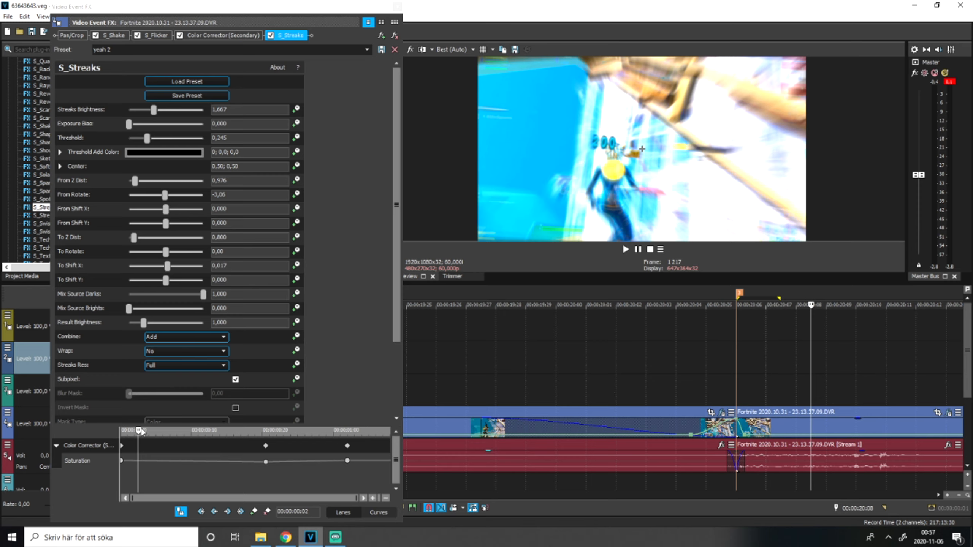
left_click_drag(141, 431, 156, 431)
left_click(296, 137)
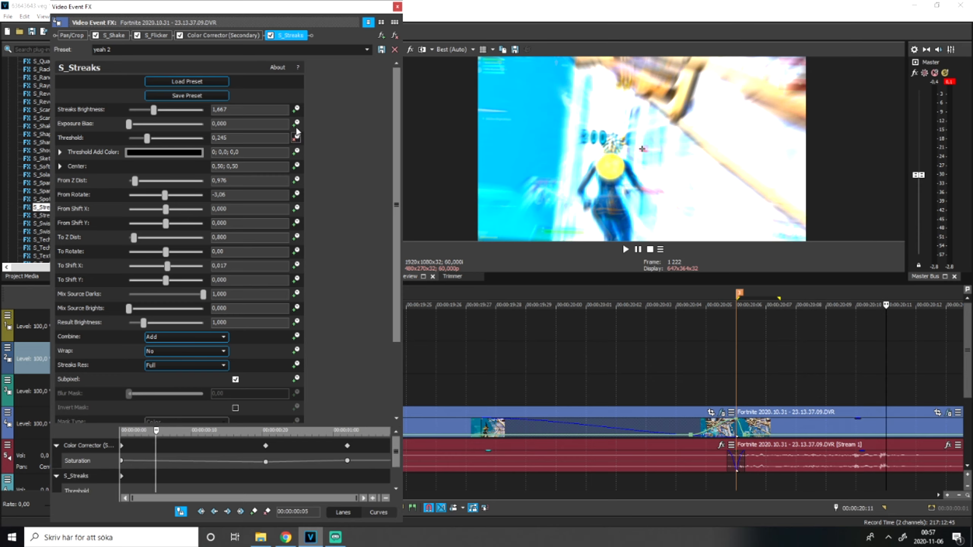
left_click_drag(396, 250, 437, 377)
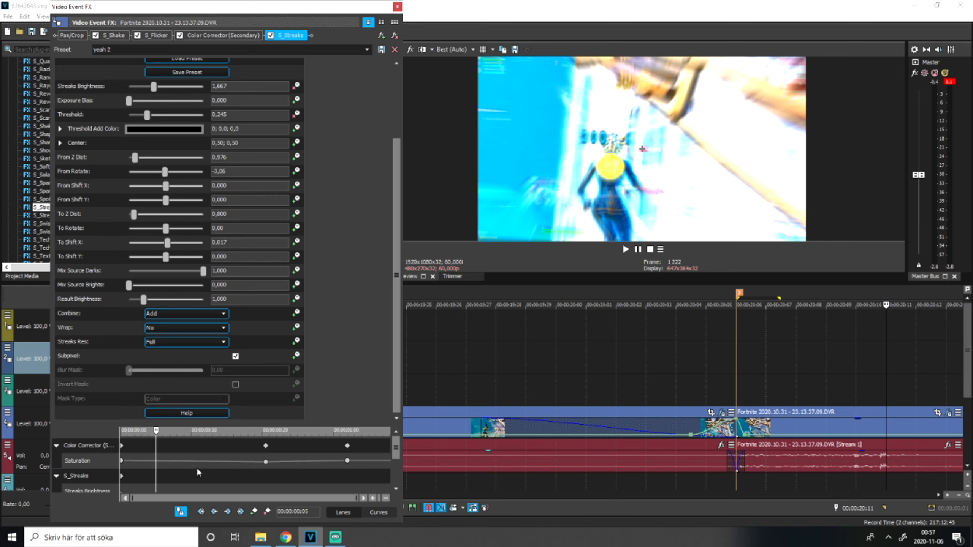
Set the S_Streaks Threshold to 1.000 at 00:00:00:19 in the clip and play the section back from before the third marker.
scroll(677, 402, "down", 5)
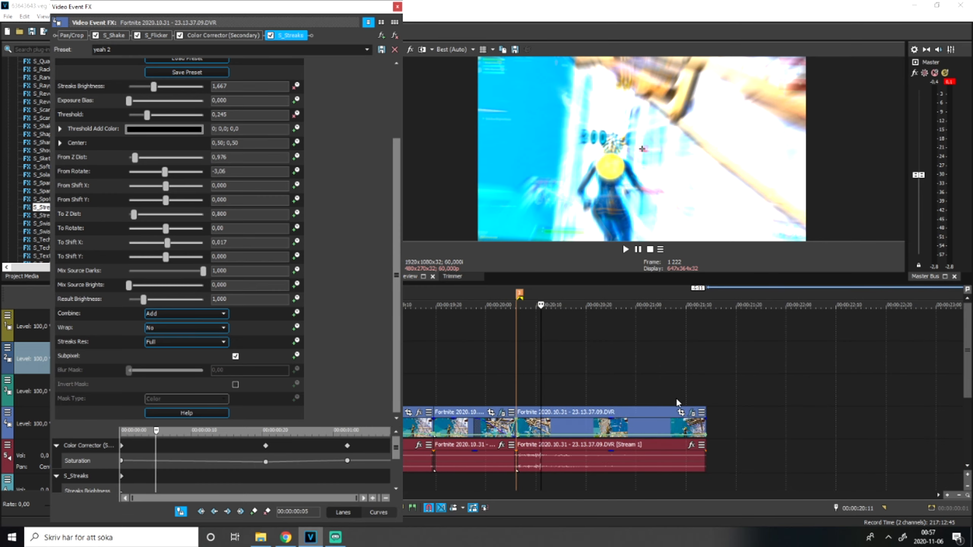
left_click(543, 379)
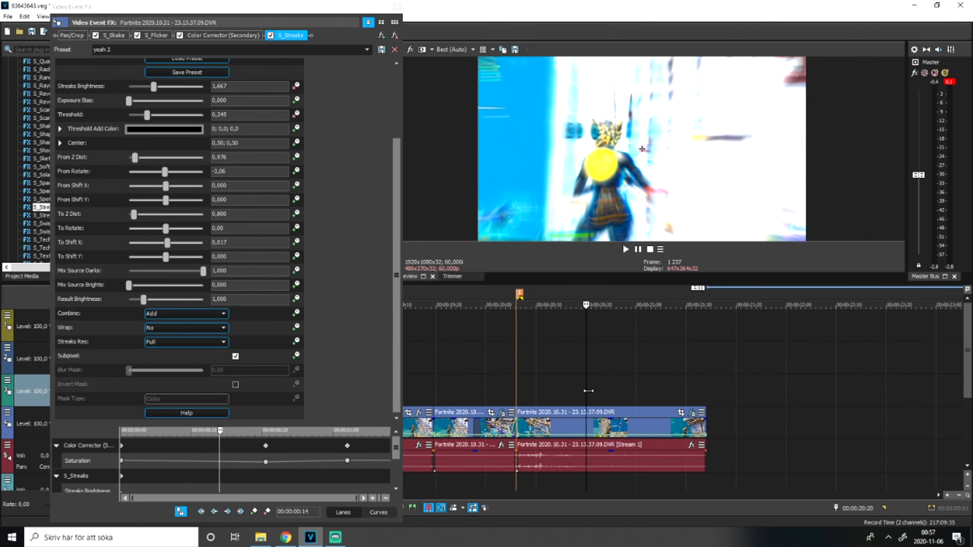
left_click_drag(152, 117, 263, 129)
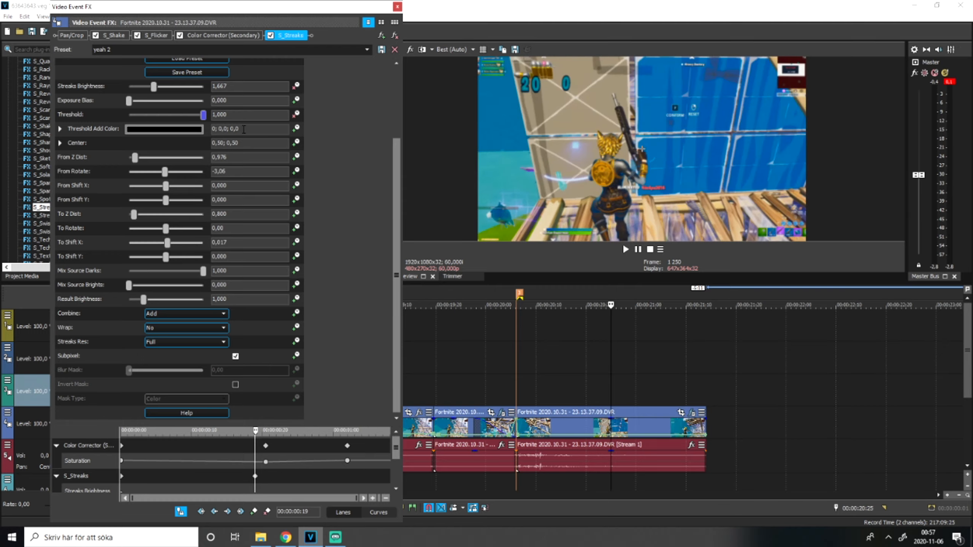
left_click(422, 352)
key("space")
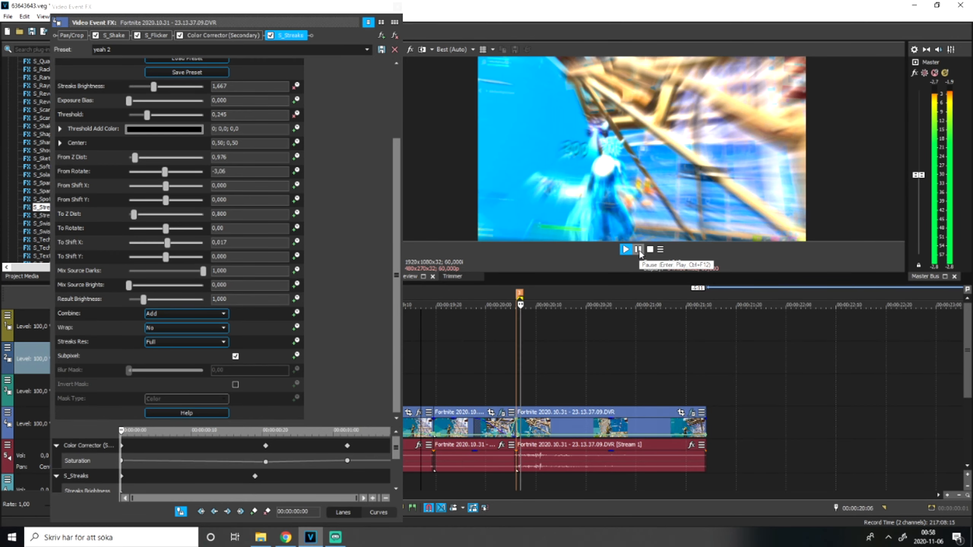
left_click(640, 249)
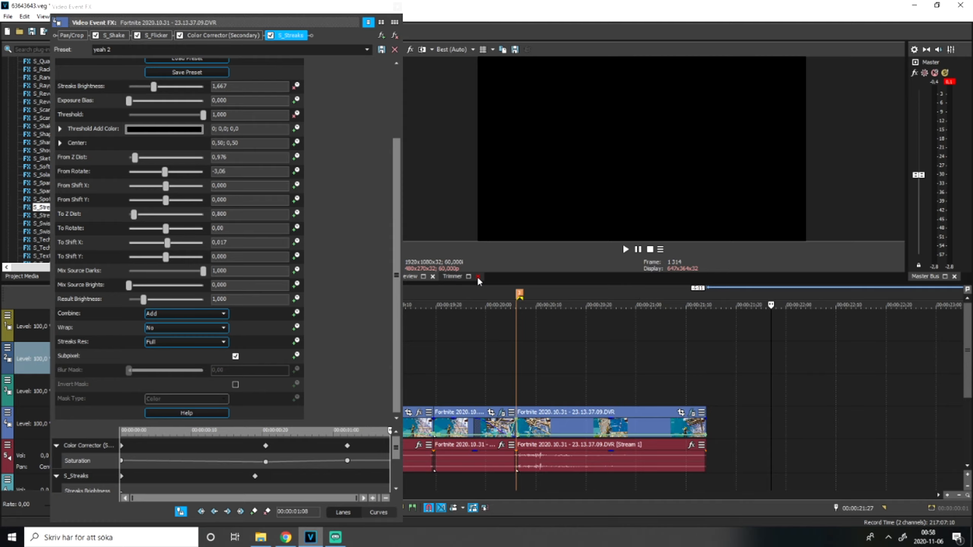
Select the timeline range from 00:00:19:26 to 00:00:21:10 around the third marker and build a dynamic RAM preview of it.
left_click_drag(470, 298, 686, 301)
key("shift+b")
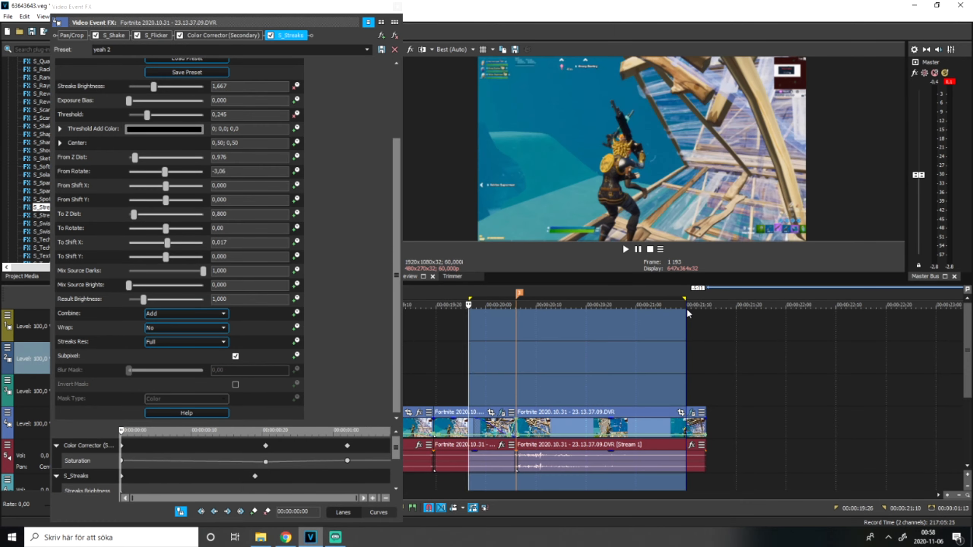
scroll(494, 333, "down", 5)
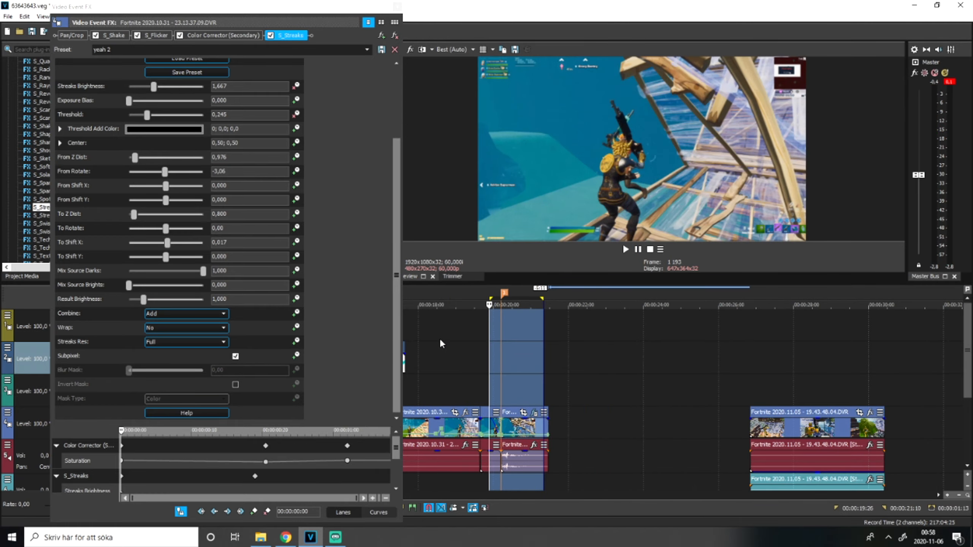
Play back the section around the third marker and apply the S_Blur Naiv preset to the clip after it.
left_click(439, 339)
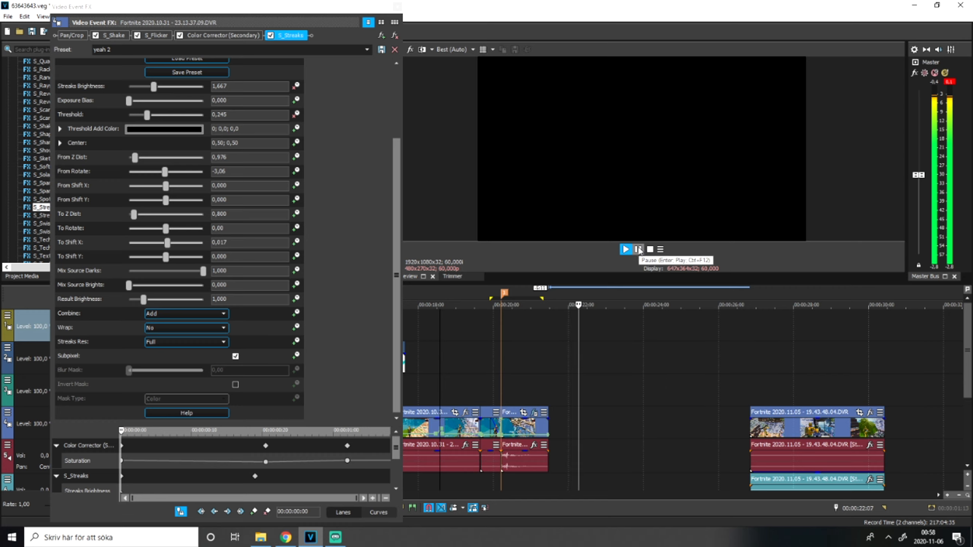
left_click(396, 6)
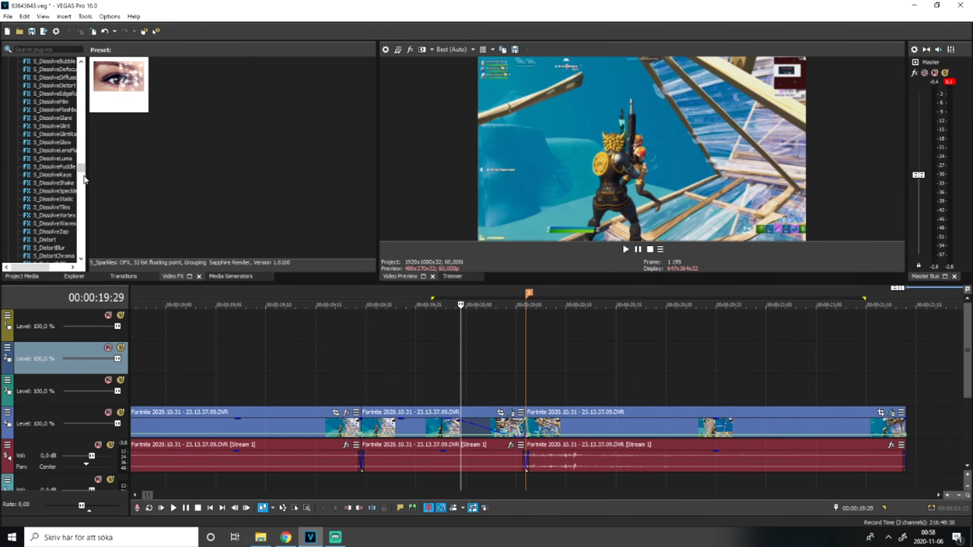
left_click_drag(83, 180, 91, 152)
left_click(49, 182)
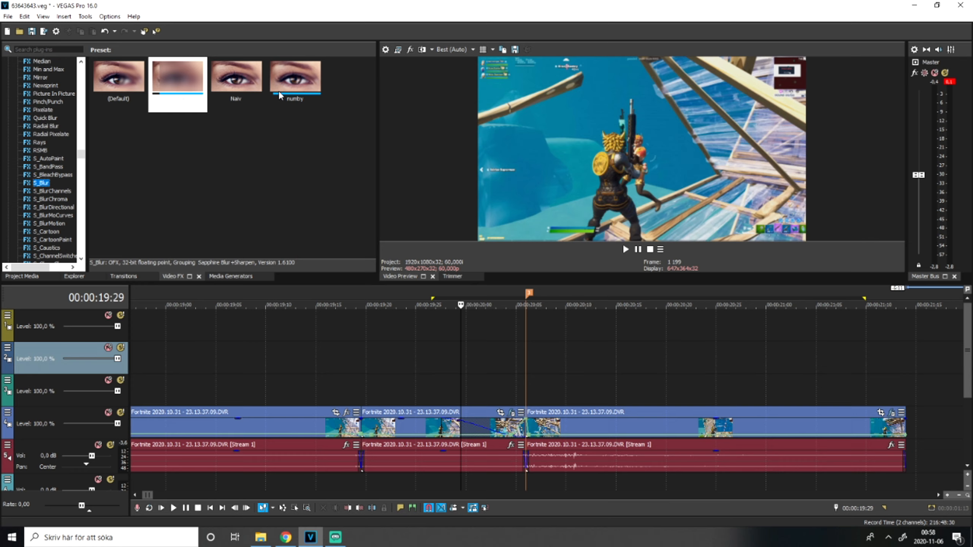
left_click_drag(244, 88, 583, 416)
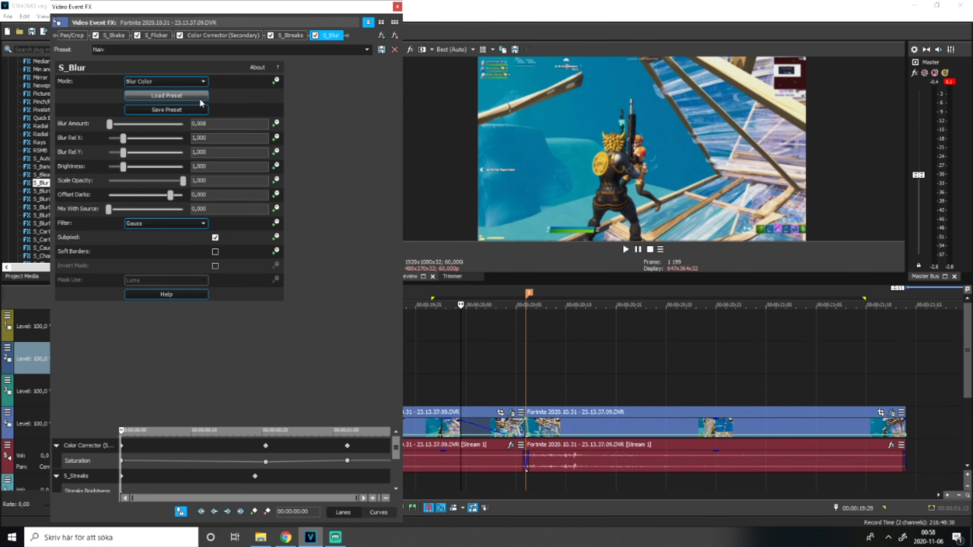
Keyframe the S_Blur Blur Amount on the clip after the third marker, holding it until 00:00:00:07 and setting 0.000 at 00:00:00:11.
scroll(570, 382, "up", 4)
left_click_drag(550, 376, 916, 386)
scroll(751, 372, "down", 5)
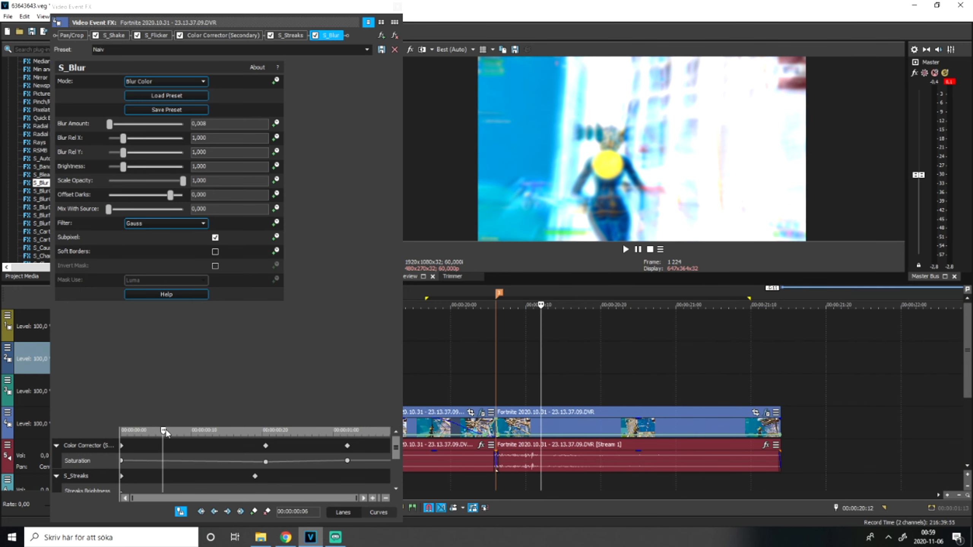
left_click_drag(165, 433, 175, 433)
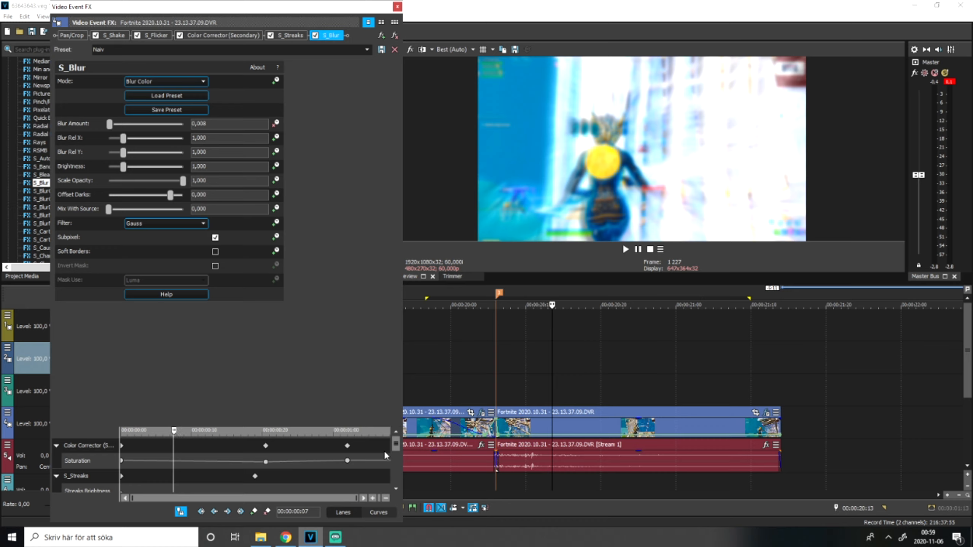
left_click_drag(395, 444, 394, 482)
left_click_drag(174, 432, 202, 432)
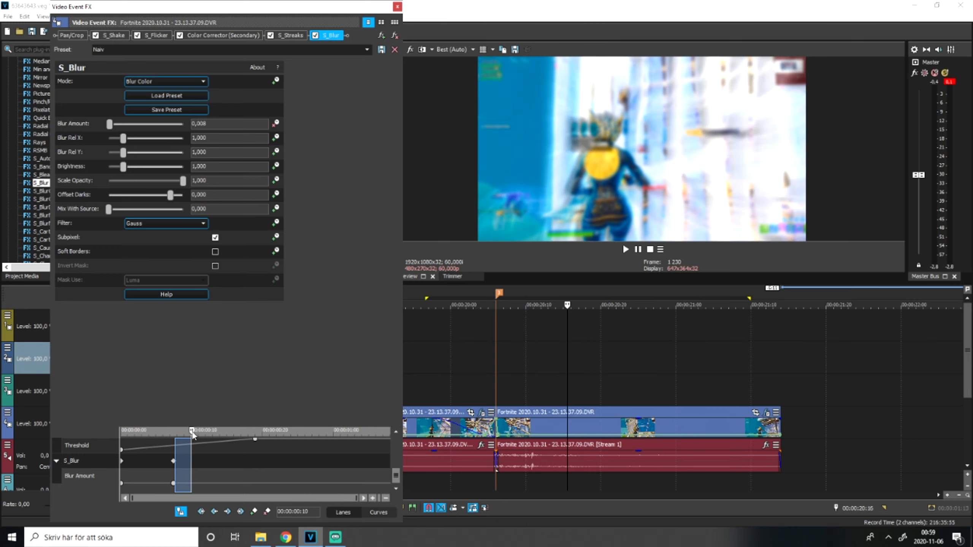
left_click_drag(109, 124, 107, 126)
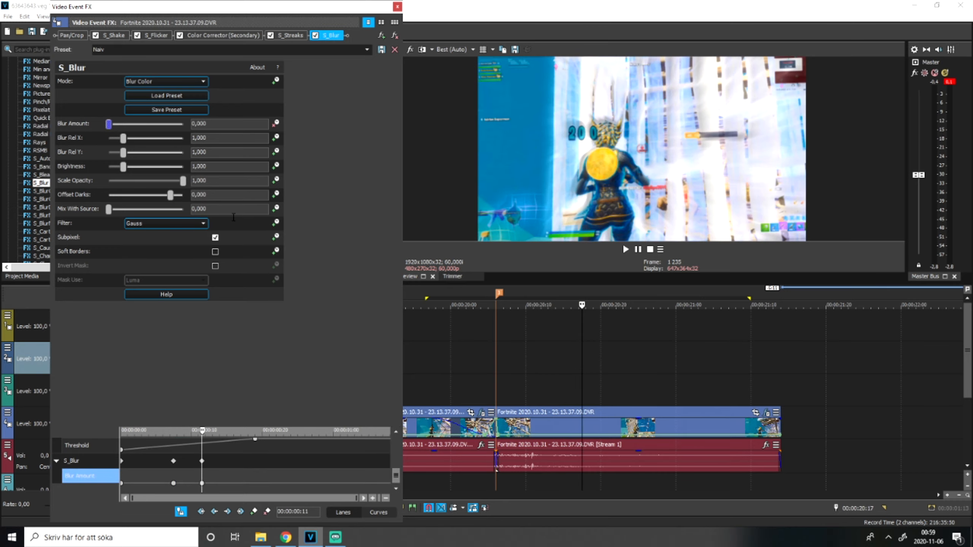
left_click(625, 249)
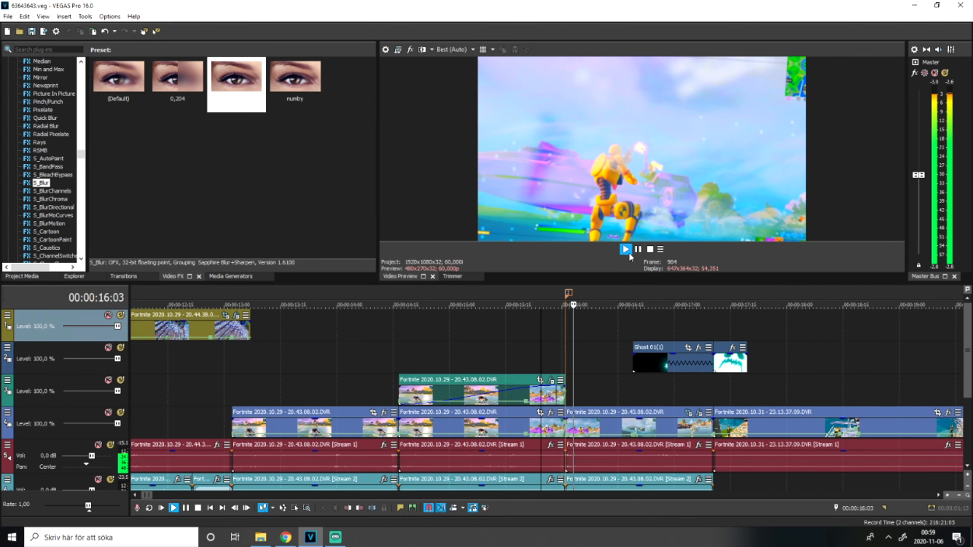
Apply the S_Blur Naiv preset to the clip after the second marker and check the blurred frames.
key("space")
left_click(560, 331)
scroll(584, 345, "up", 4)
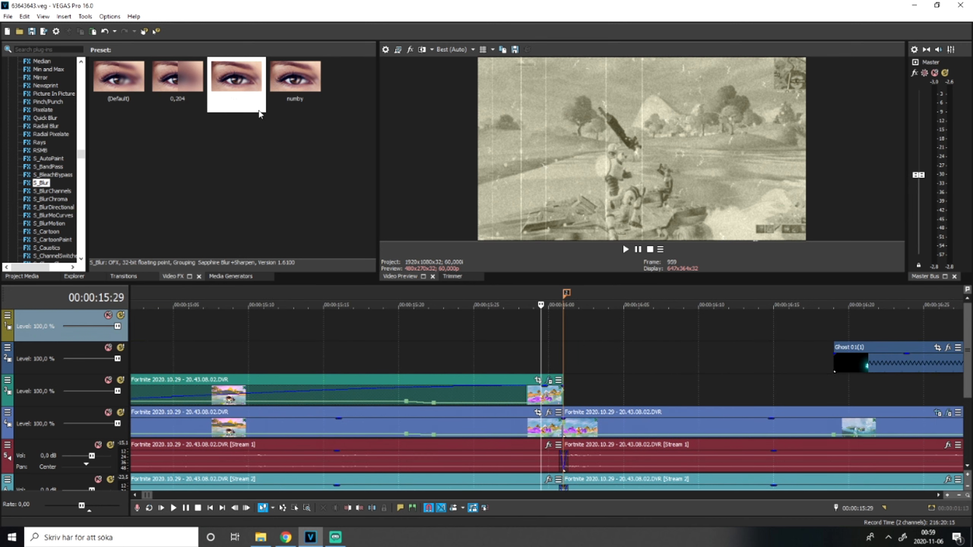
left_click_drag(245, 90, 558, 388)
left_click_drag(588, 423, 589, 424)
left_click_drag(540, 338, 645, 333)
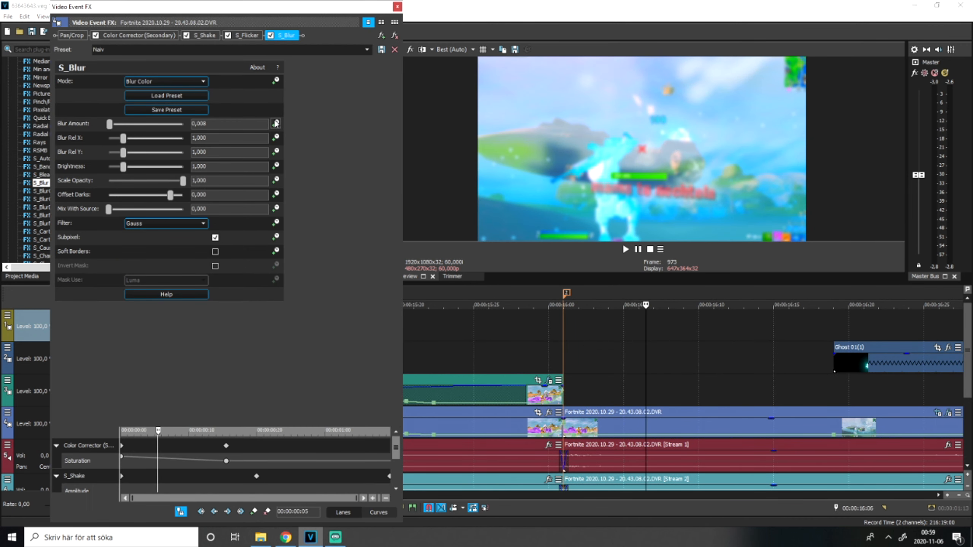
Animate the S_Blur Blur Amount after the second marker with a holding keyframe at 00:00:00:17, then lower it to its minimum several frames on.
left_click(395, 479)
left_click_drag(163, 433, 230, 437)
left_click(254, 511)
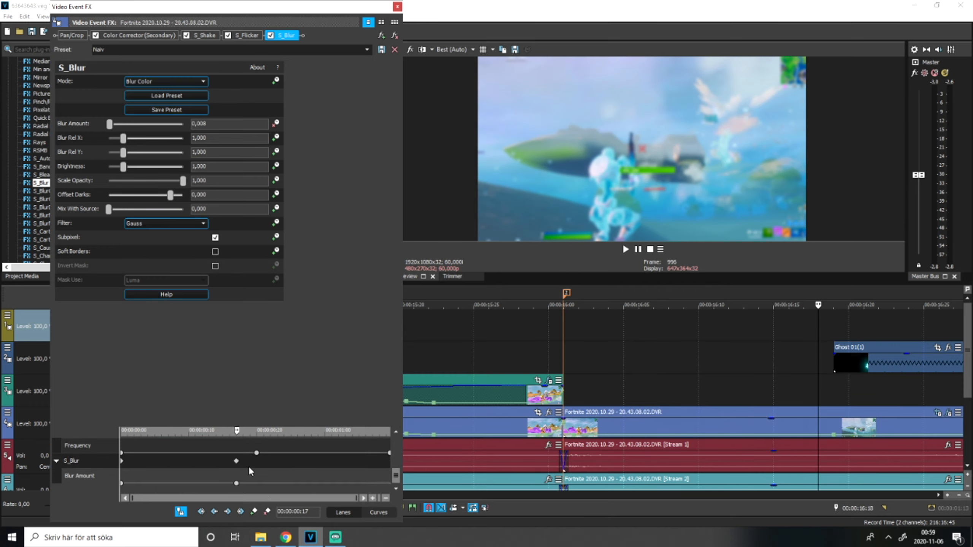
left_click(263, 473)
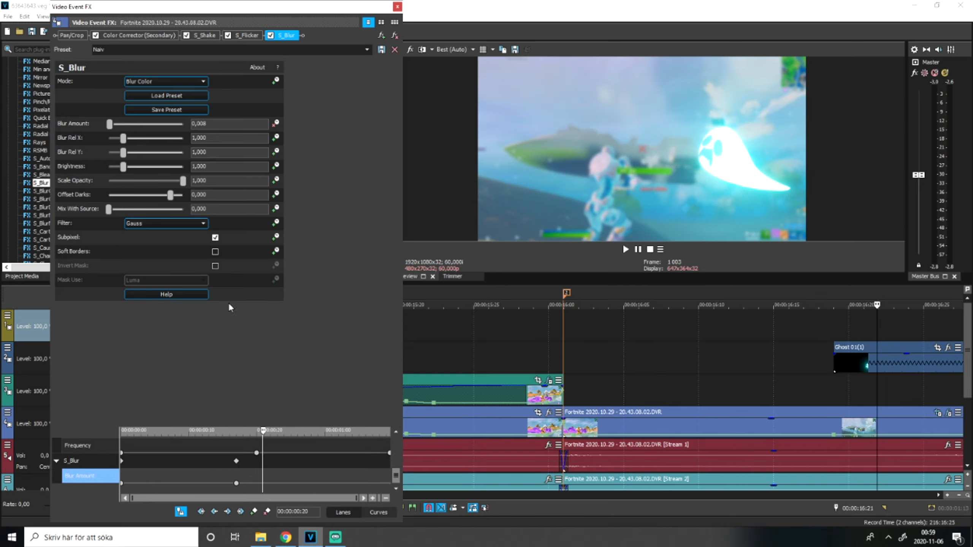
left_click(270, 434)
left_click_drag(278, 429, 287, 429)
left_click_drag(109, 124, 76, 155)
Play the montage back from before the second marker to review the blur effects.
scroll(474, 326, "down", 5)
left_click(428, 322)
key("space")
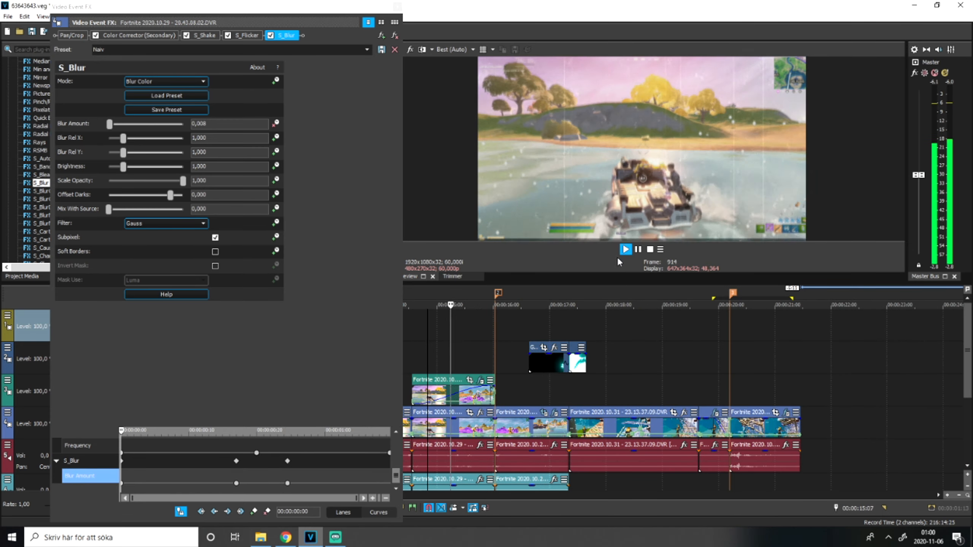
left_click(638, 249)
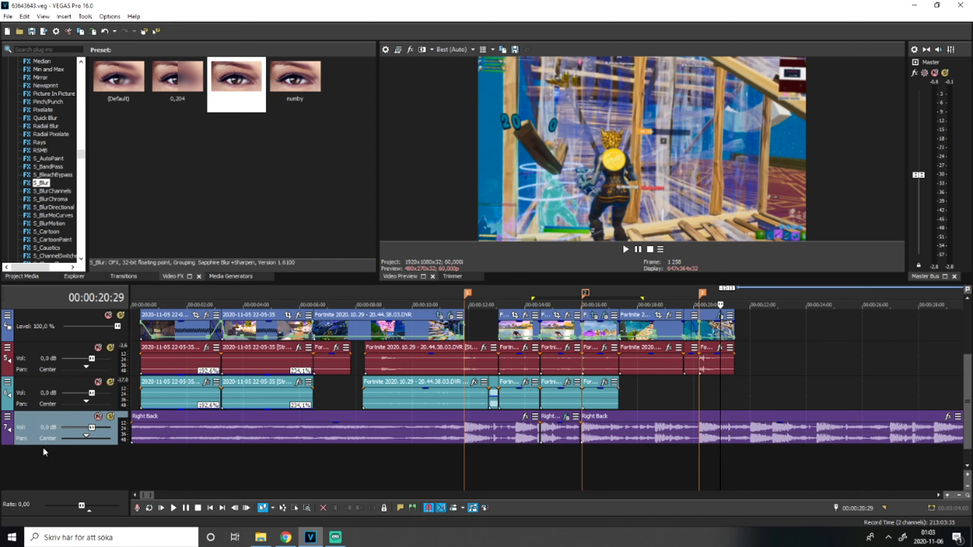
Insert a new audio track above the Right Back music track and start playback from 00:00:02:02.
right_click(39, 449)
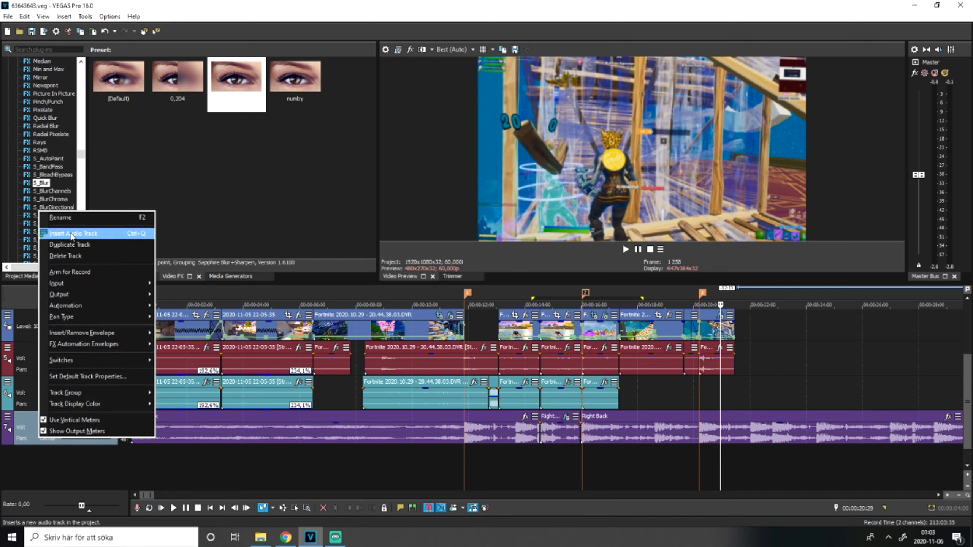
left_click(71, 235)
left_click(190, 421)
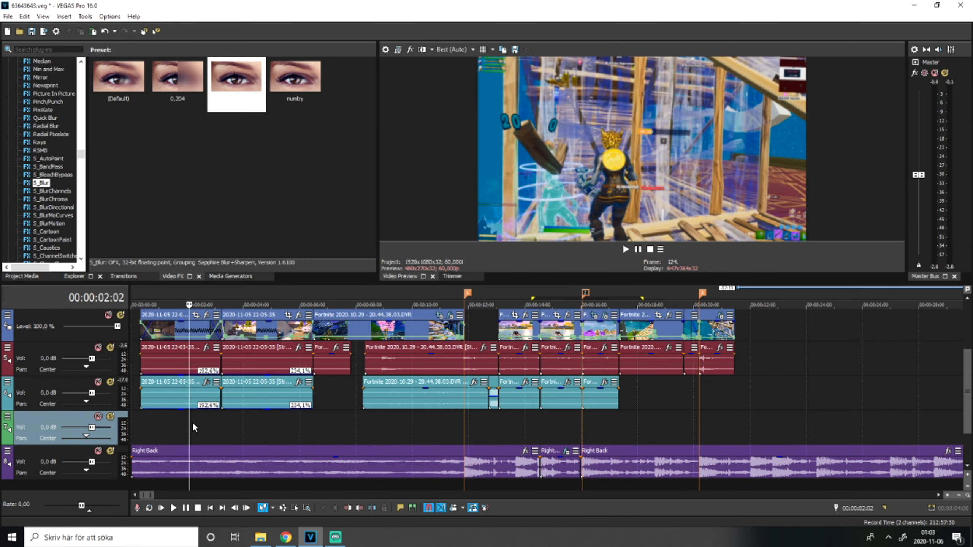
key("space")
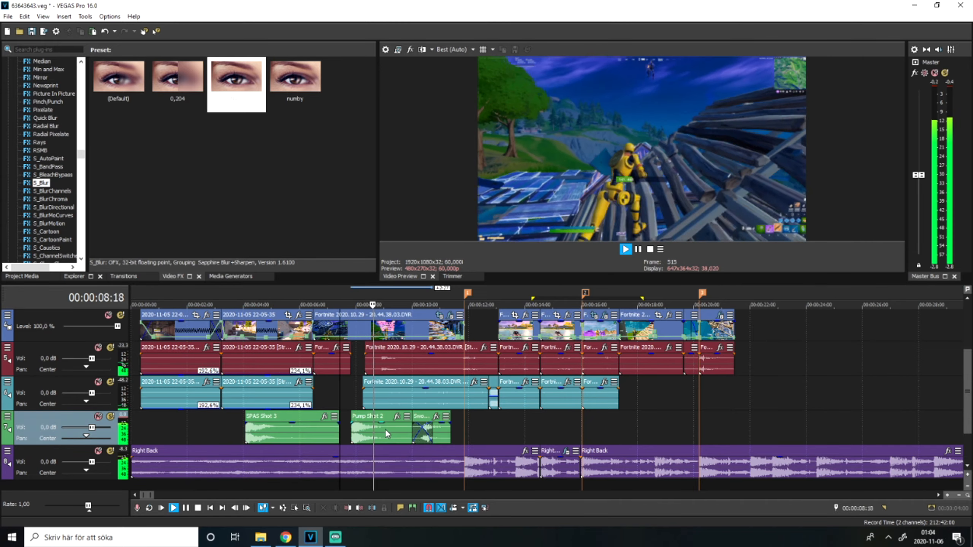
Remove the SPAS Shot 3 and Pump Shot 2 sounds from the new audio track and play past the first marker.
left_click_drag(390, 427, 431, 427)
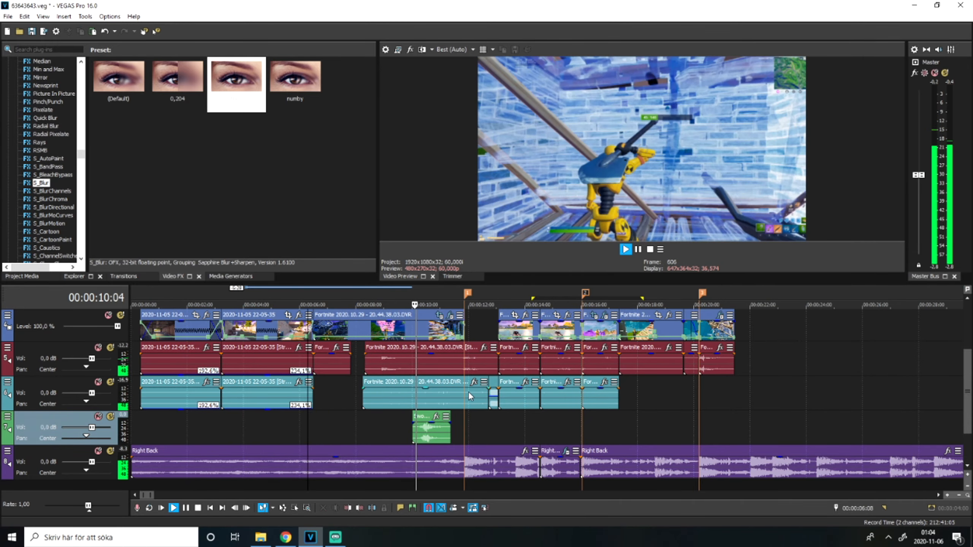
scroll(459, 395, "down", 2)
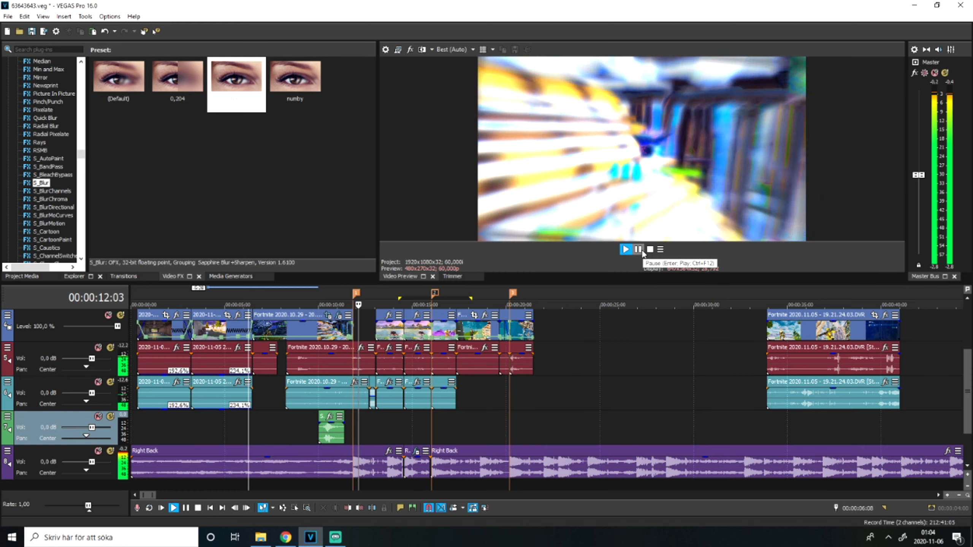
left_click(639, 249)
Move the Swoosh sound to the first marker and shift it so its loudest part lines up with the cut.
scroll(422, 456, "up", 5)
left_click_drag(417, 440, 510, 445)
scroll(523, 436, "up", 3)
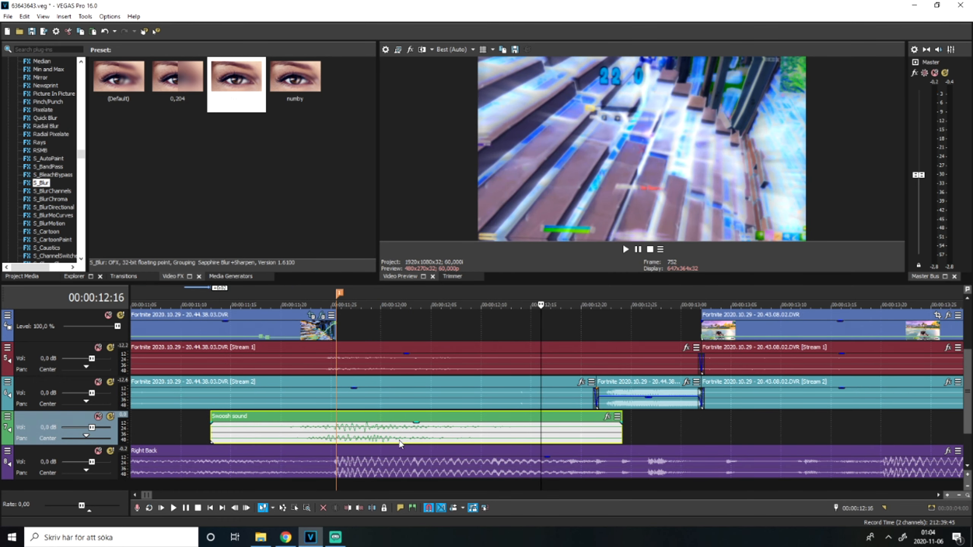
left_click(251, 441)
key("space")
key("space")
mouse_move(335, 439)
left_mouse_down()
mouse_move(321, 435)
mouse_move(342, 435)
left_mouse_up()
scroll(474, 426, "down", 2)
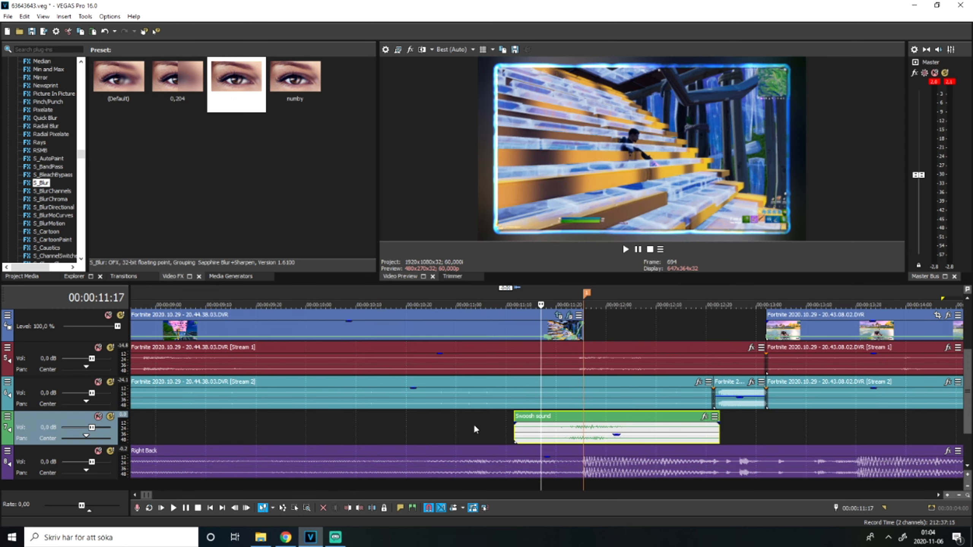
Play back the Swoosh sound at the first marker, nudge it slightly earlier and save the project.
left_click(475, 429)
key("space")
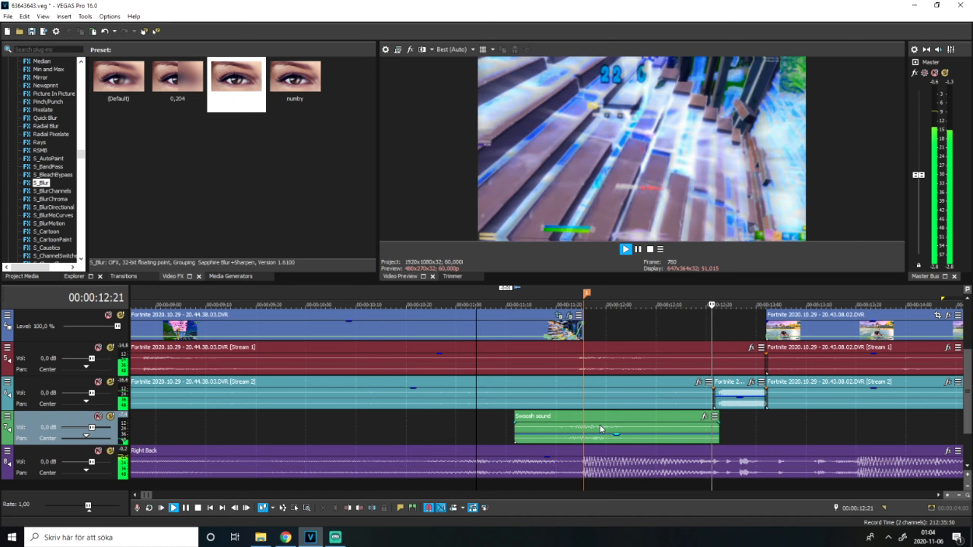
left_click_drag(599, 428, 597, 428)
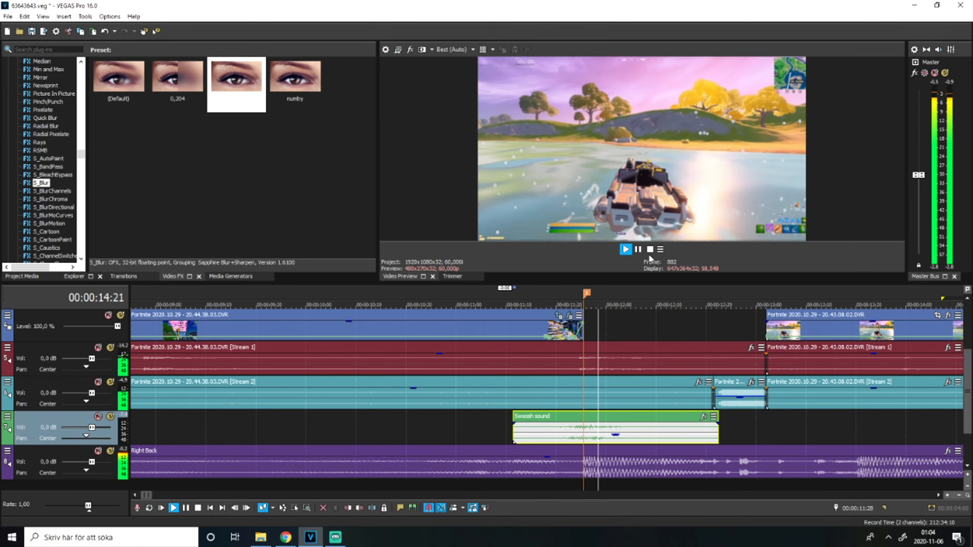
left_click(638, 249)
scroll(308, 442, "down", 8)
key("ctrl+s")
Paste a copy of the Swoosh sound just before the cut between the first two clips and play it back.
left_click(152, 430)
scroll(340, 444, "up", 7)
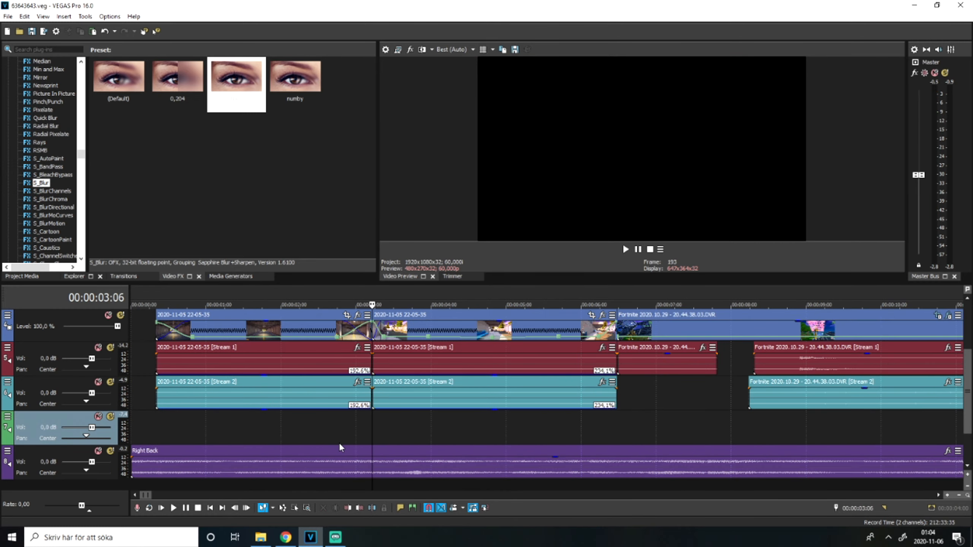
left_click(340, 441)
key("ctrl+v")
left_click(321, 425)
key("space")
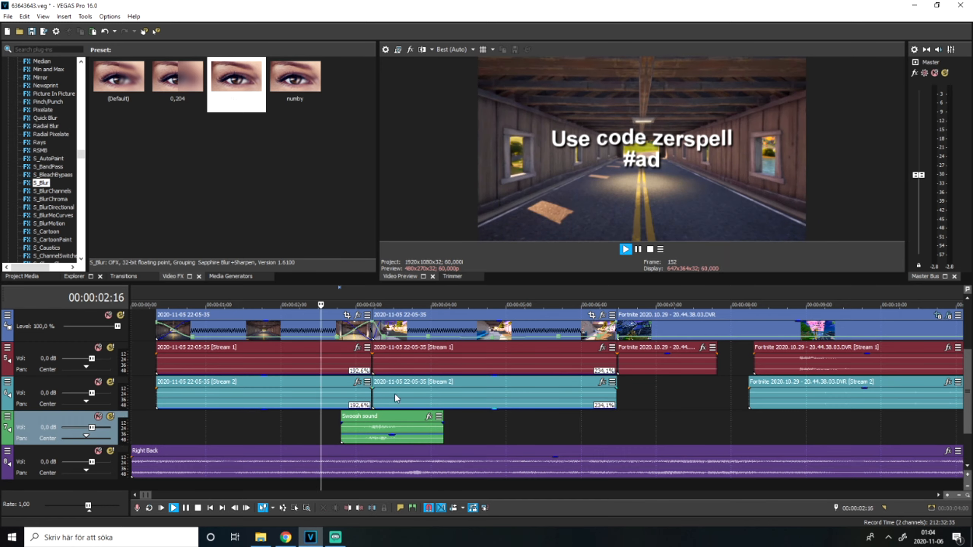
key("space")
Play the Swoosh sound over the cut between the first two clips and nudge it slightly to match the transition.
left_click(374, 428)
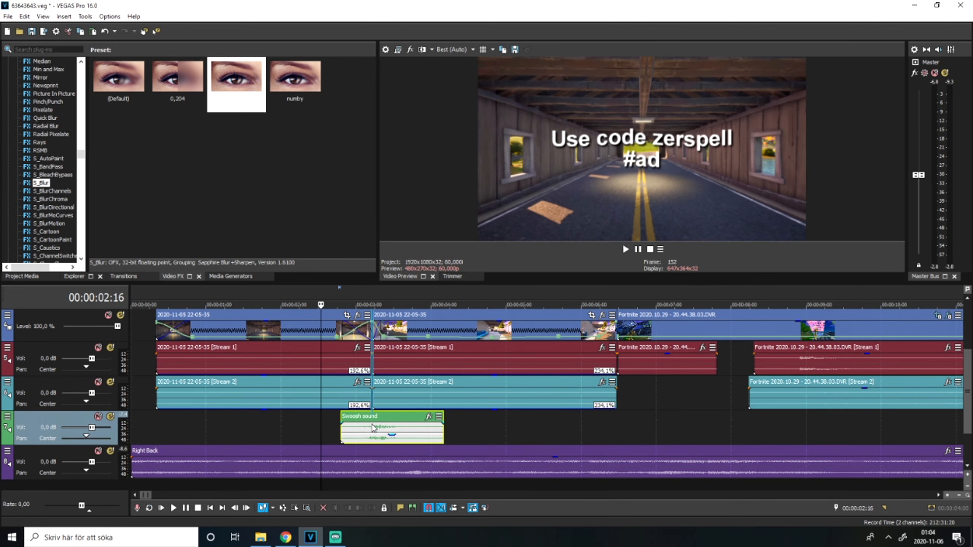
key("space")
scroll(374, 428, "up", 5)
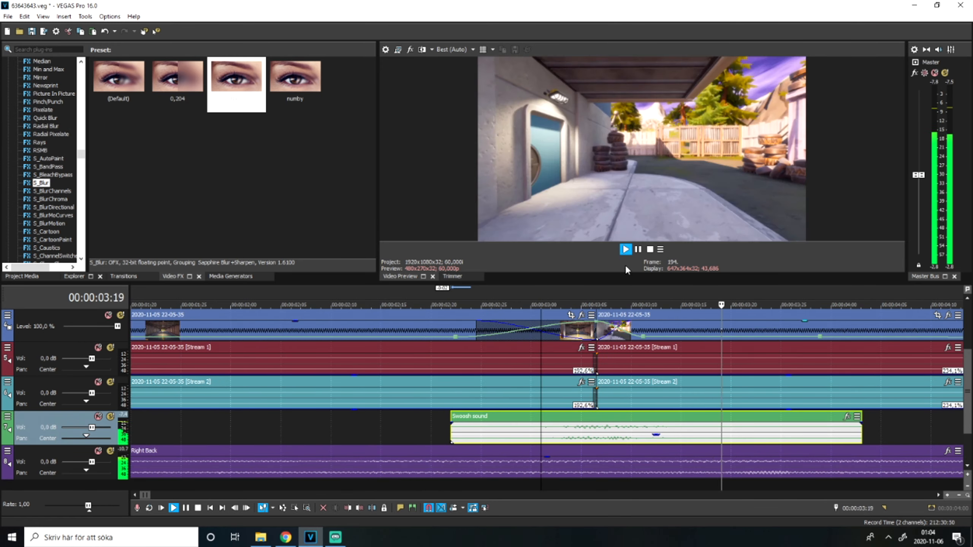
key("space")
left_click_drag(613, 423, 623, 423)
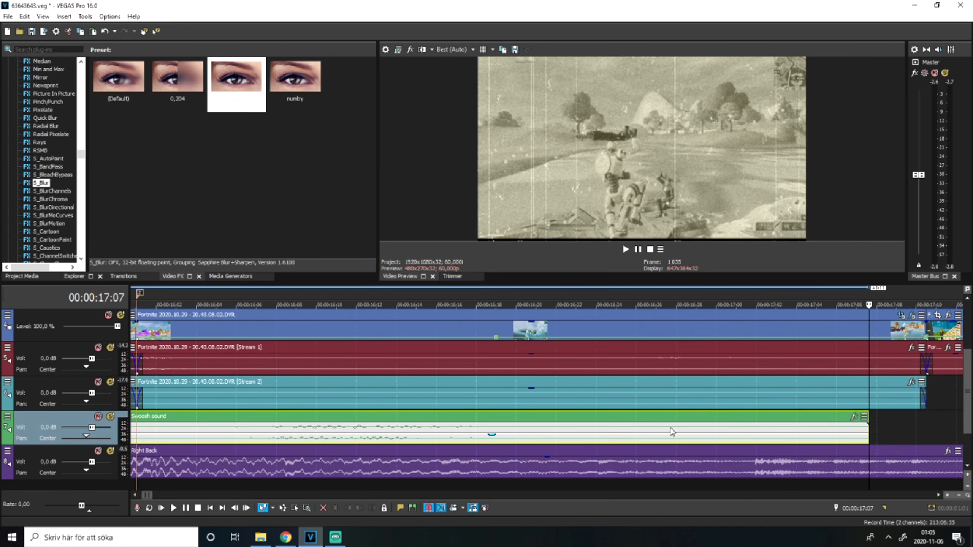
Shift the Swoosh sound at the second marker slightly earlier and play back a short region around the marker.
scroll(591, 430, "down", 5)
left_click_drag(446, 425, 416, 426)
left_click_drag(354, 301, 471, 299)
key("space")
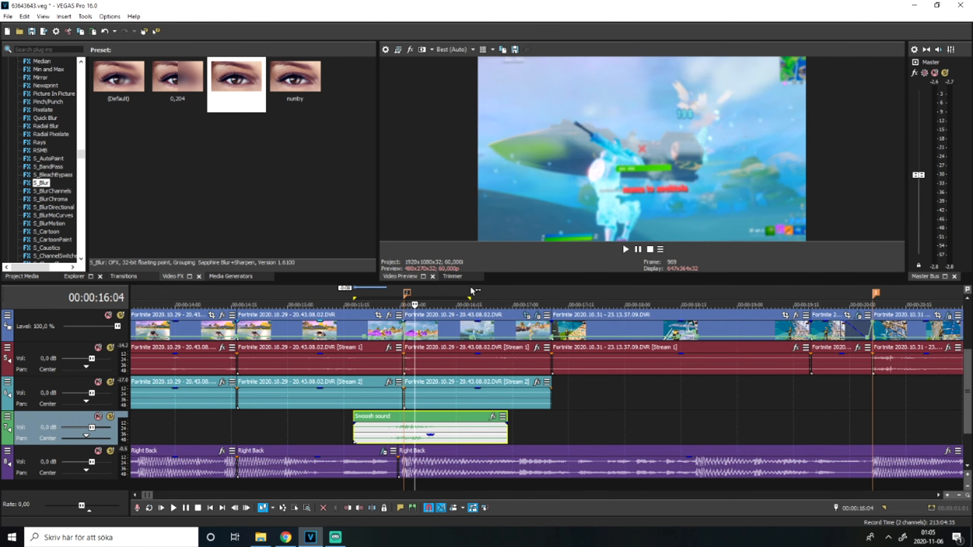
left_click(349, 334)
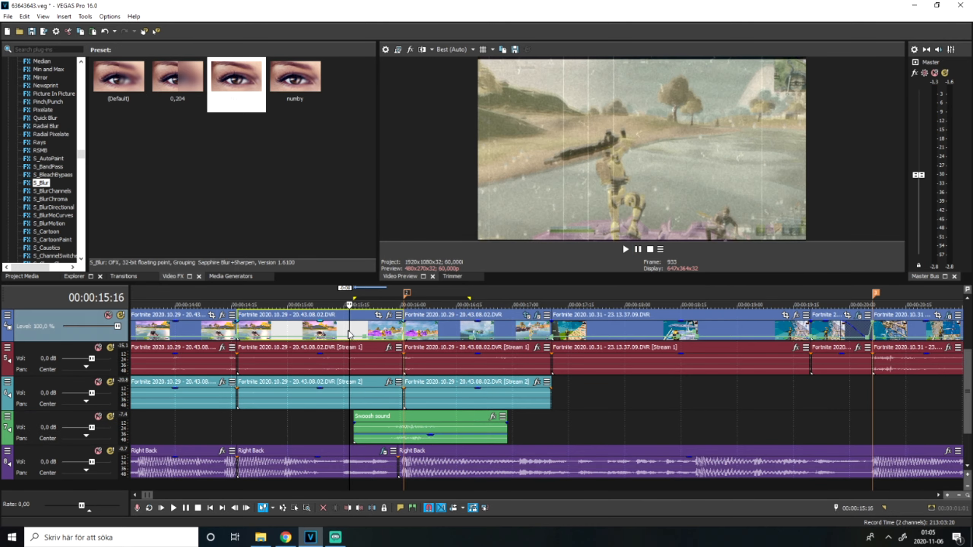
key("space")
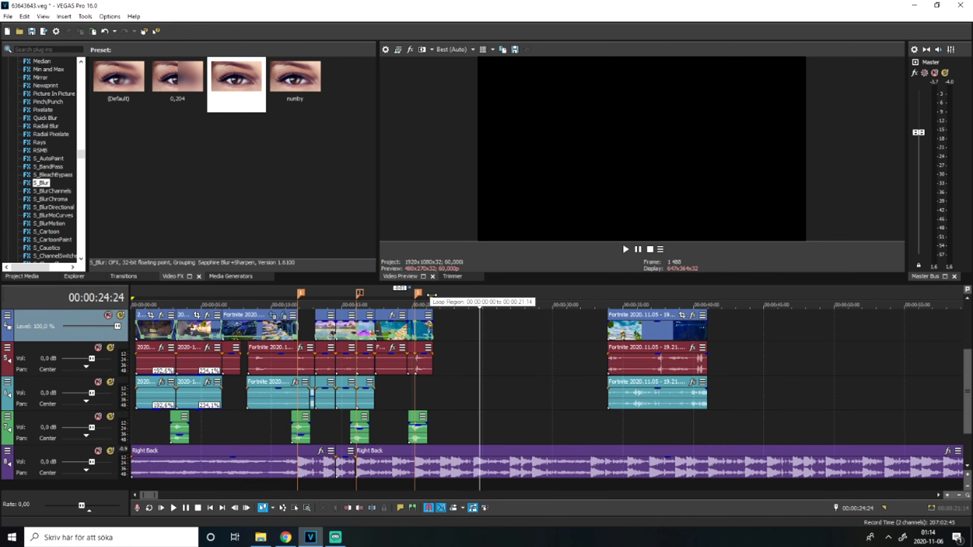
Select the timeline range from 00:00:00:00 to 00:00:21:14 and open the Render As dialog.
left_click_drag(432, 300, 375, 300)
left_click_drag(206, 302, 131, 302)
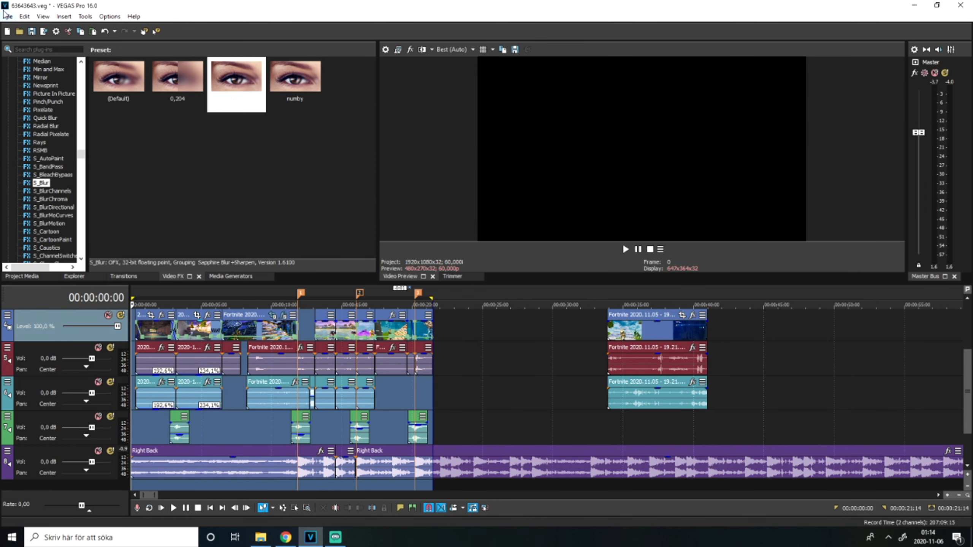
left_click(5, 5)
left_click(164, 171)
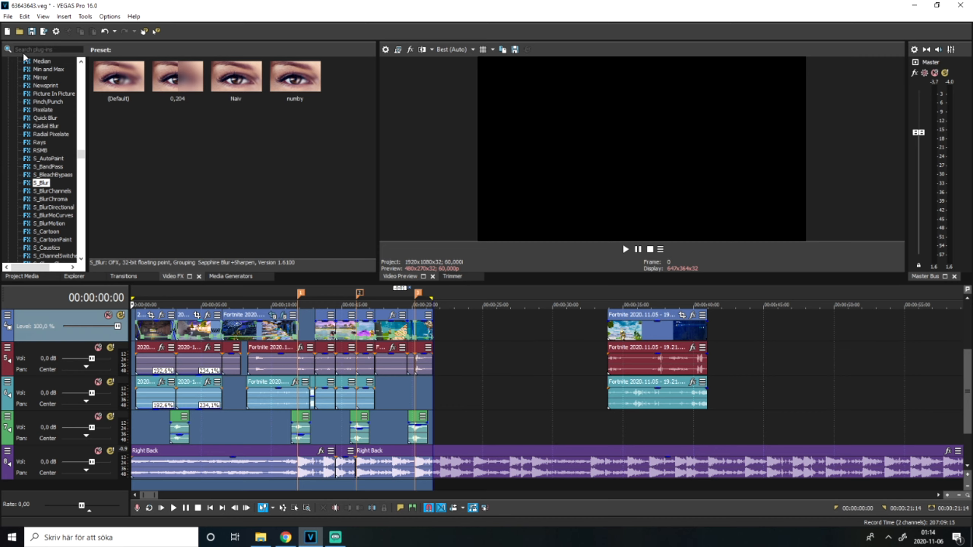
left_click(8, 16)
left_click(27, 94)
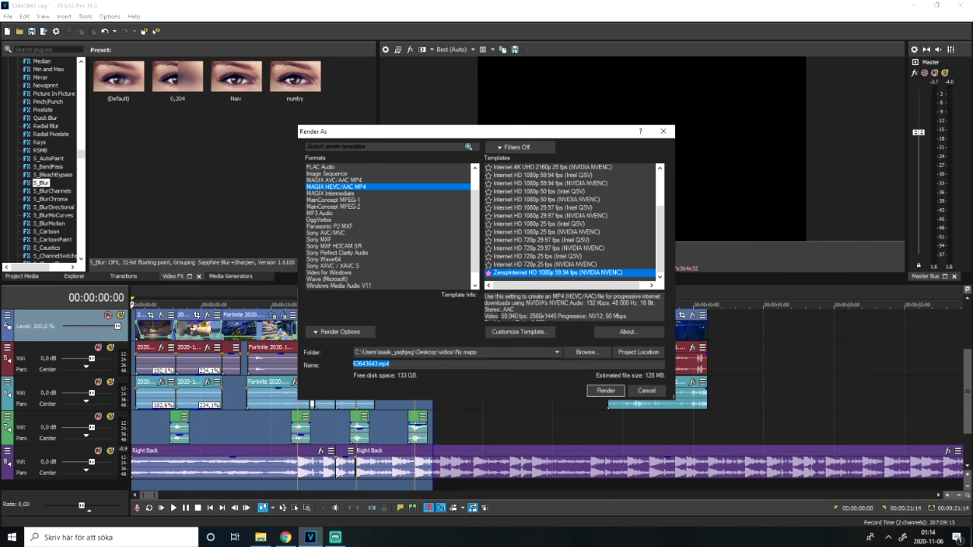
Open the custom settings of the MAGIX AVC/AAC MP4 2560x1440 render template and examine its video, audio and project settings.
double_click(486, 273)
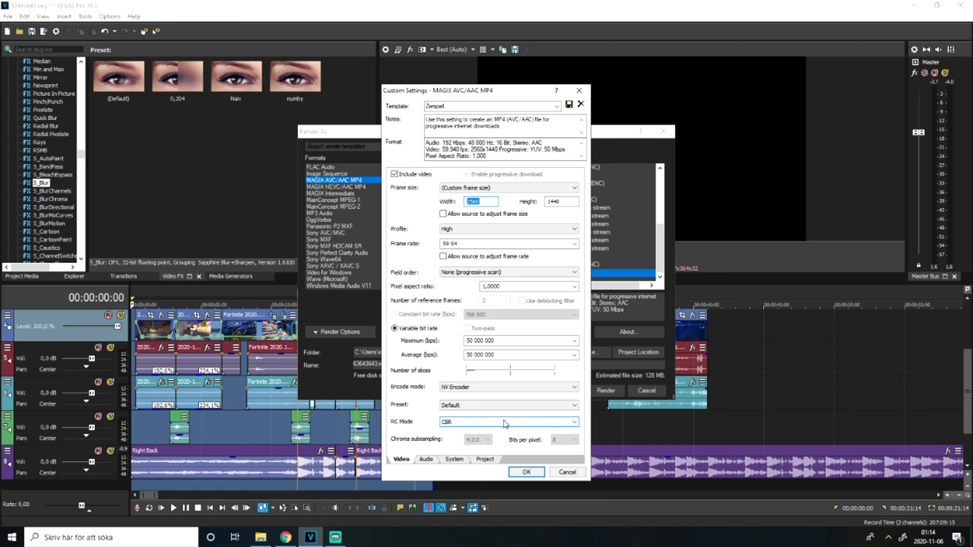
left_click(426, 459)
left_click(485, 459)
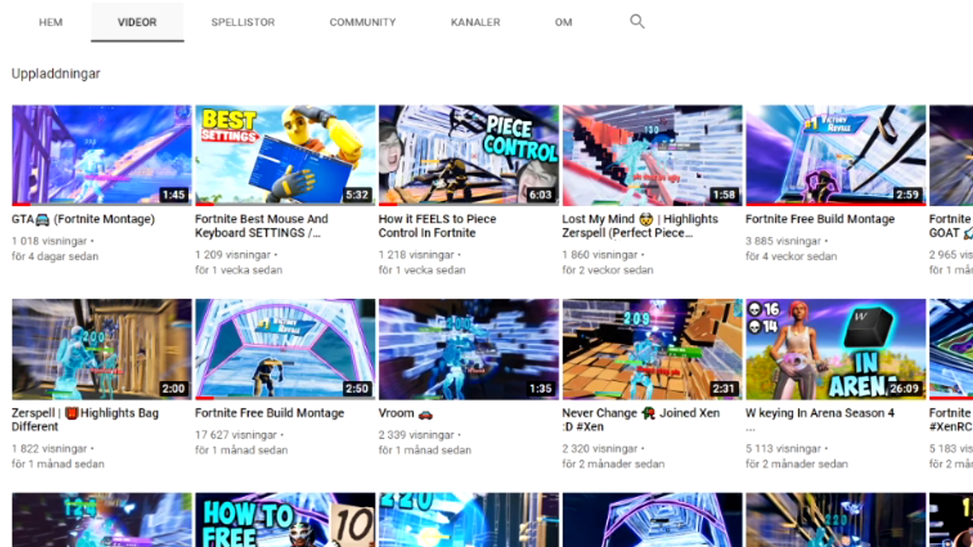
Switch to the YouTube channel page and look through its uploaded Fortnite montage videos.
scroll(486, 274, "up", 2)
scroll(486, 274, "down", 3)
scroll(487, 274, "down", 5)
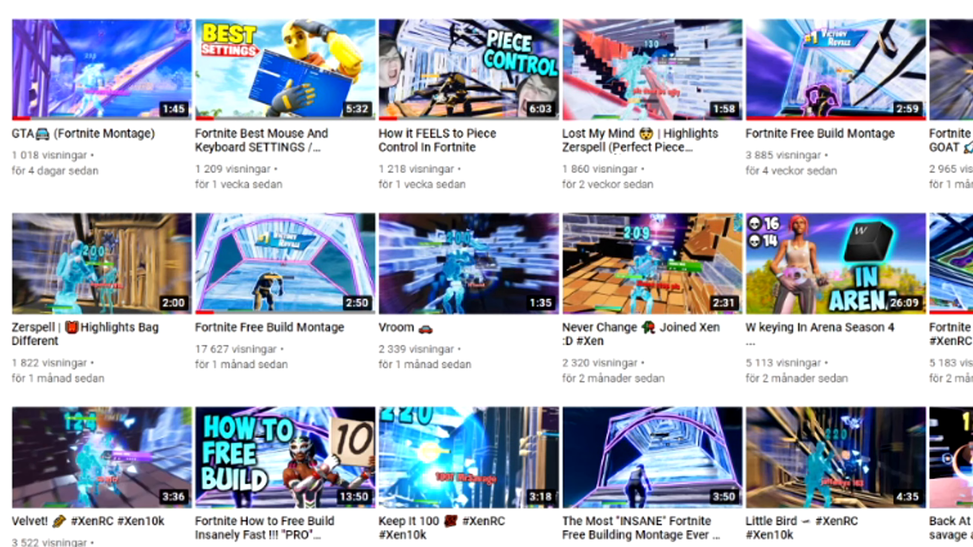
scroll(486, 273, "down", 10)
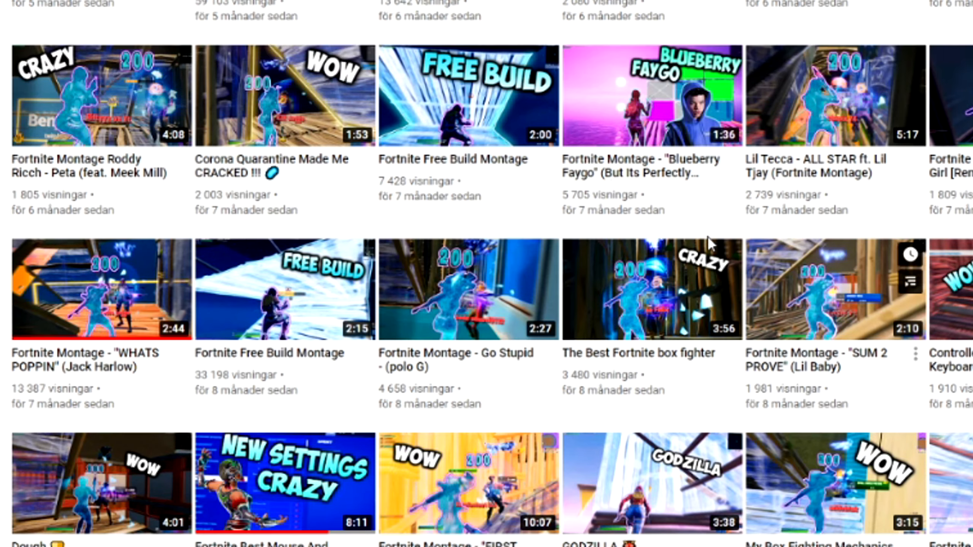
scroll(554, 256, "up", 12)
scroll(330, 303, "up", 5)
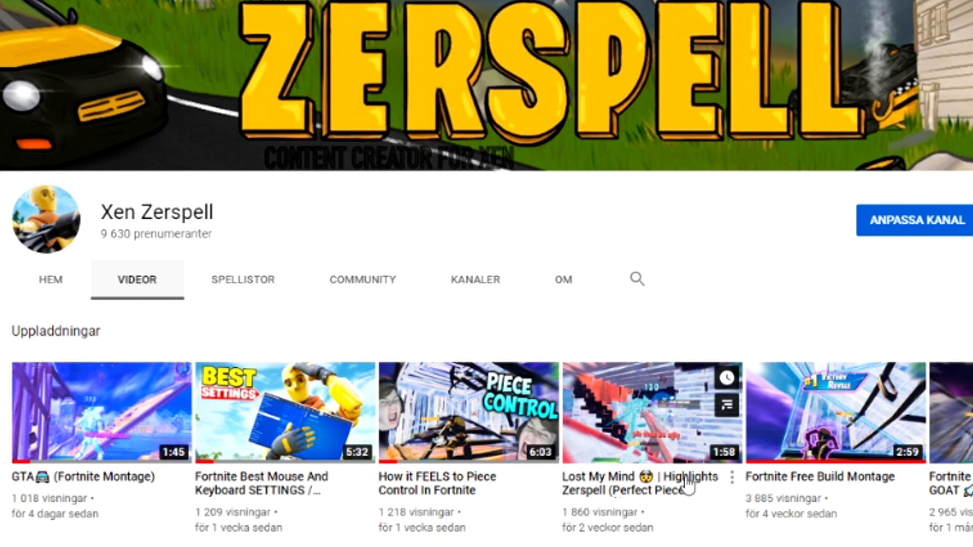
scroll(727, 497, "down", 3)
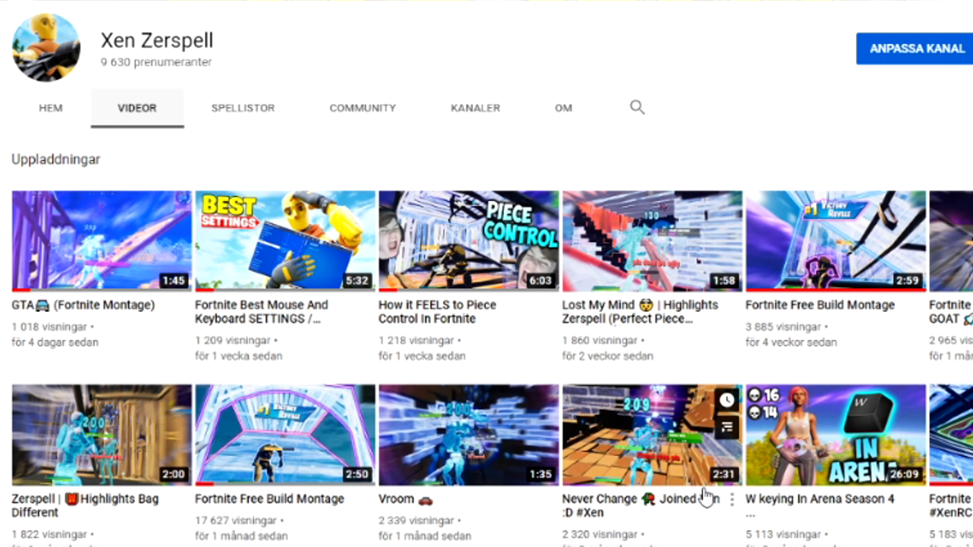